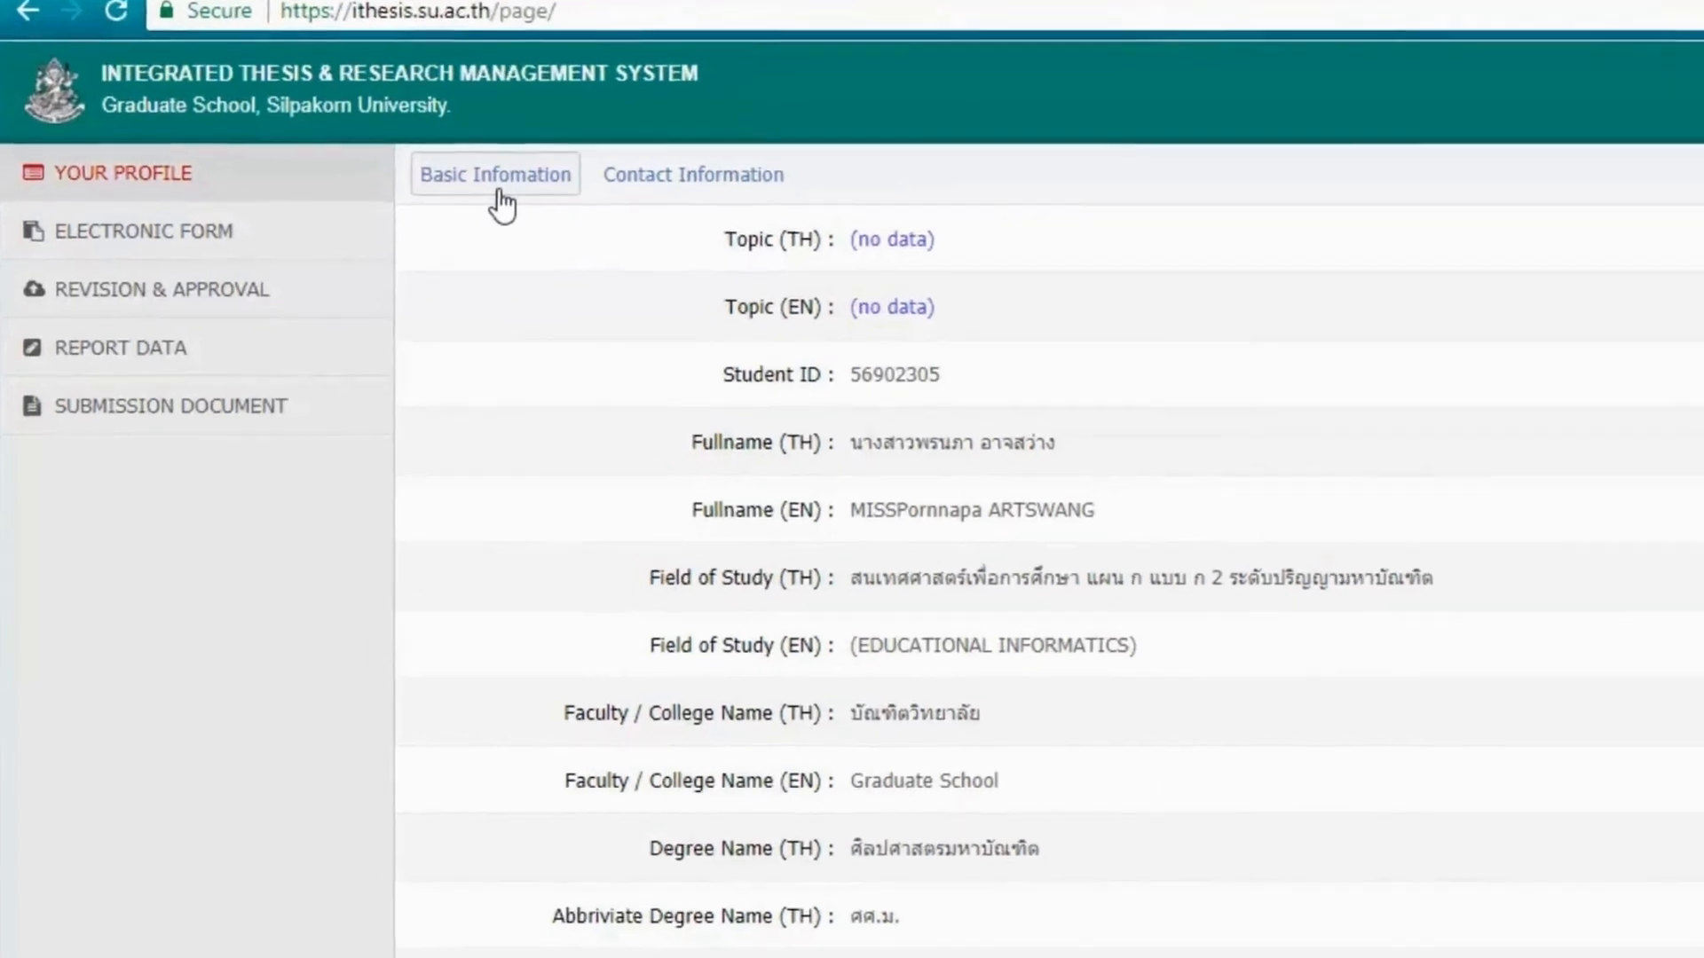
Switch the profile to the Contact Information tab showing email, mobile number and graduate staff.
click(684, 170)
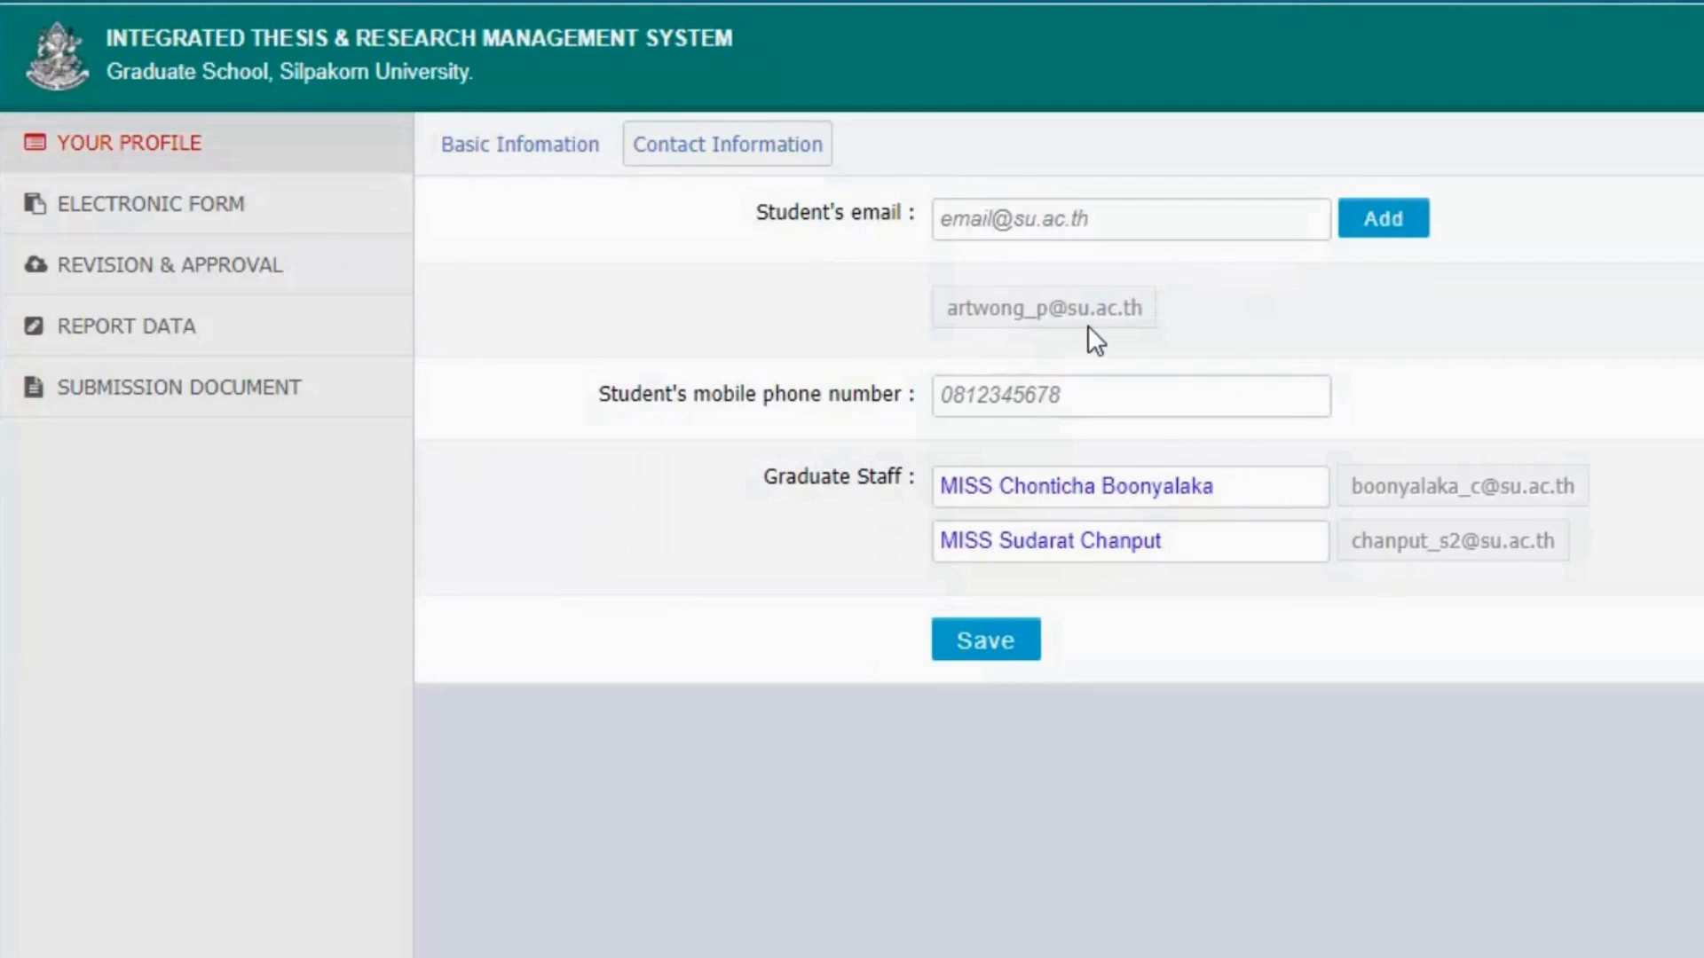
Enter the student's mobile number in the contact details and save it.
click(1150, 222)
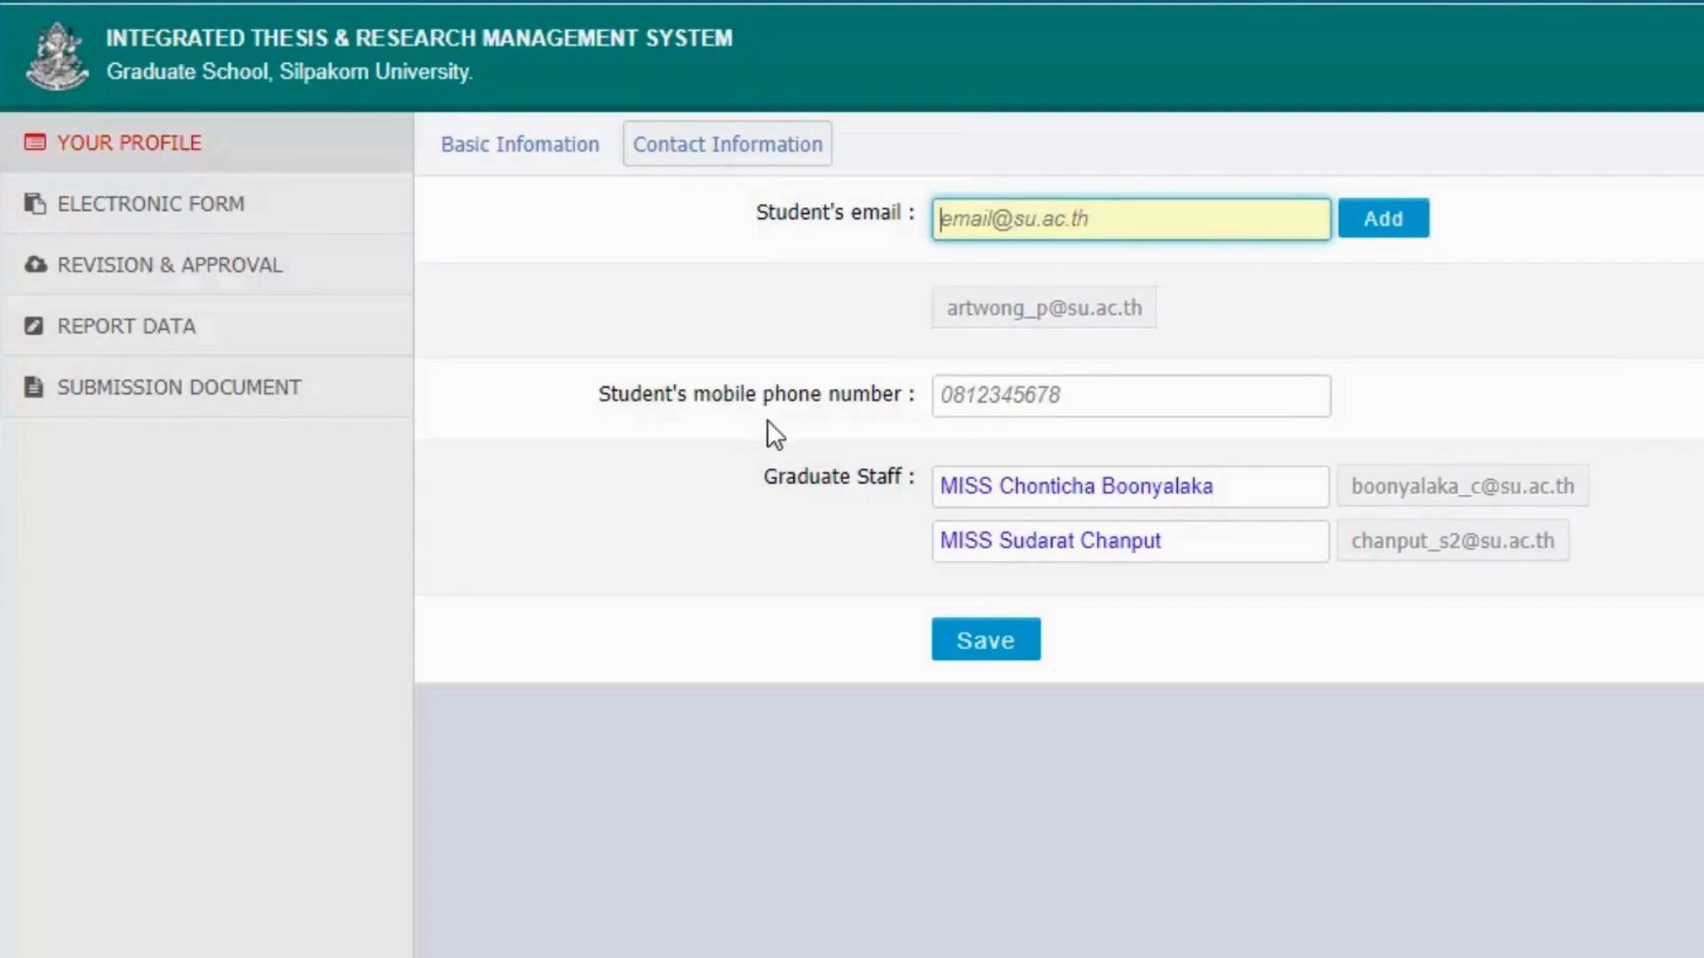
click(996, 405)
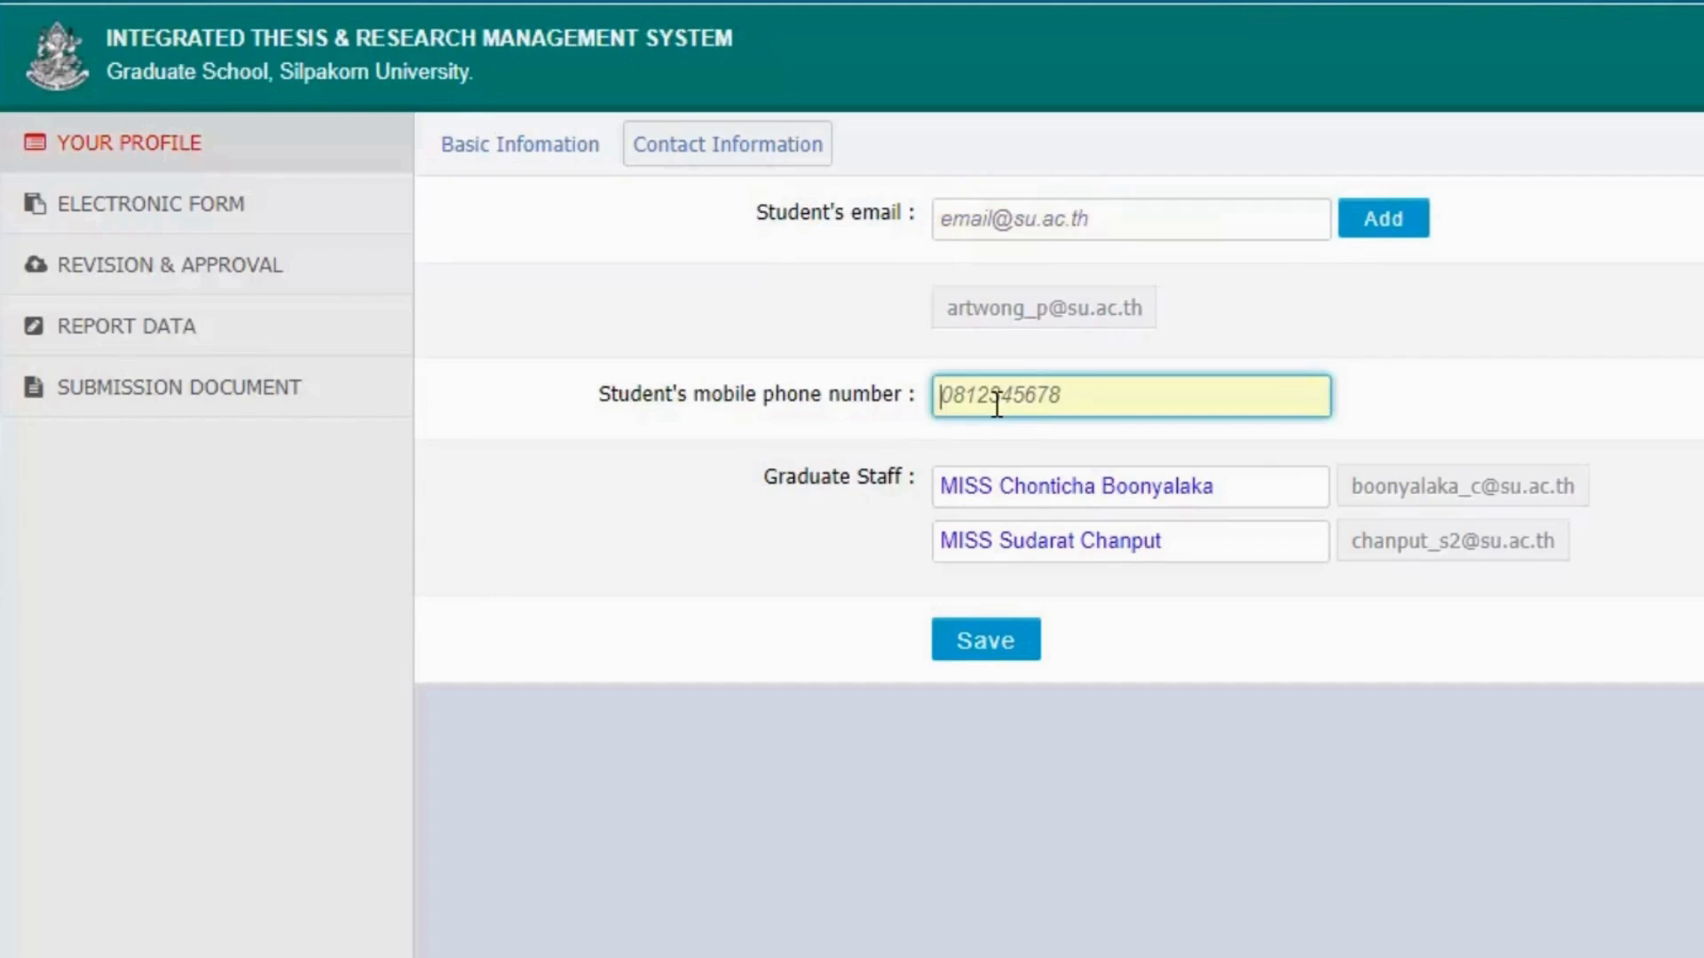
text(0911111111)
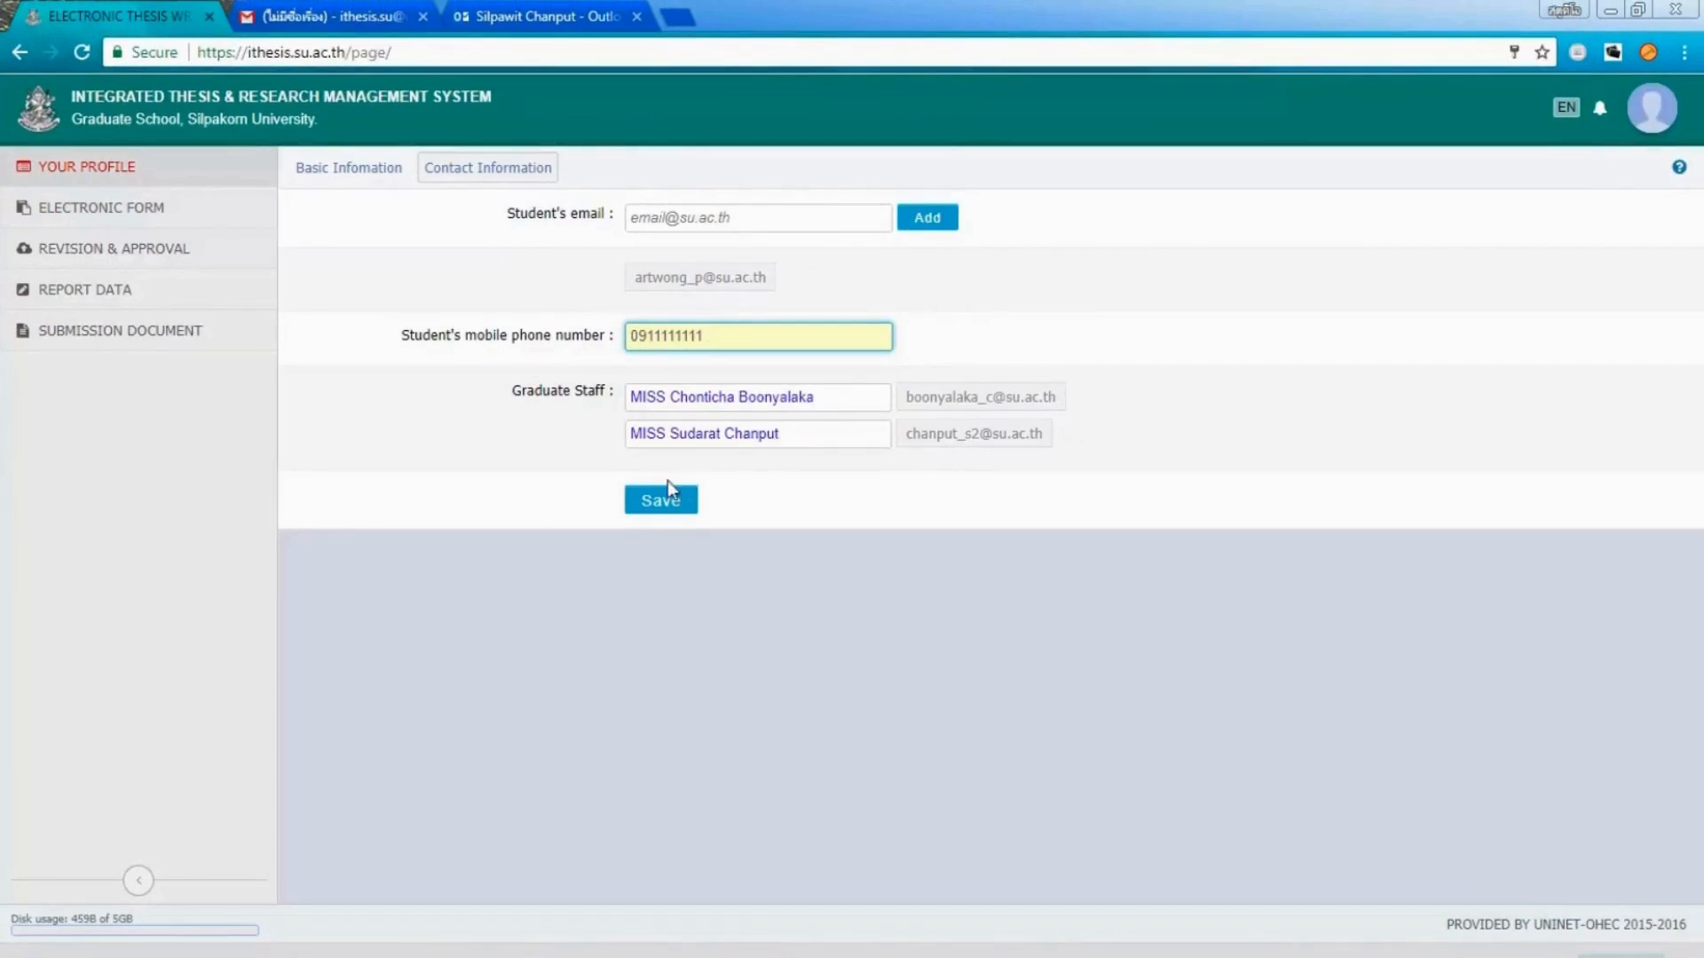
click(649, 506)
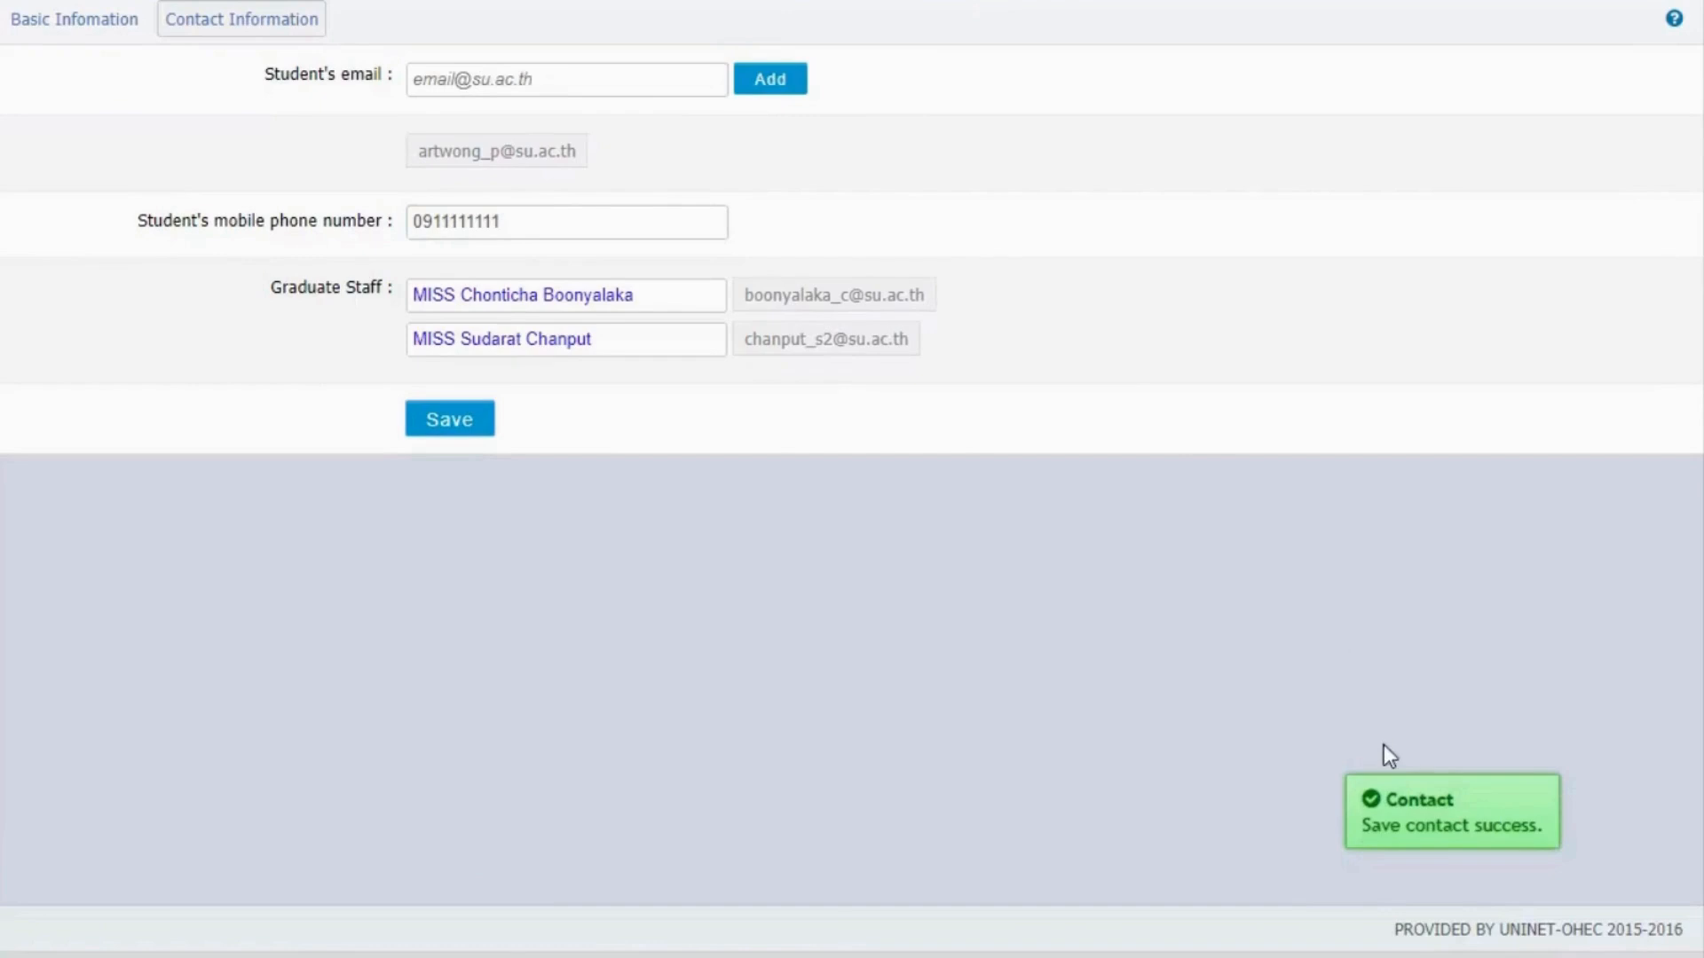
click(1409, 838)
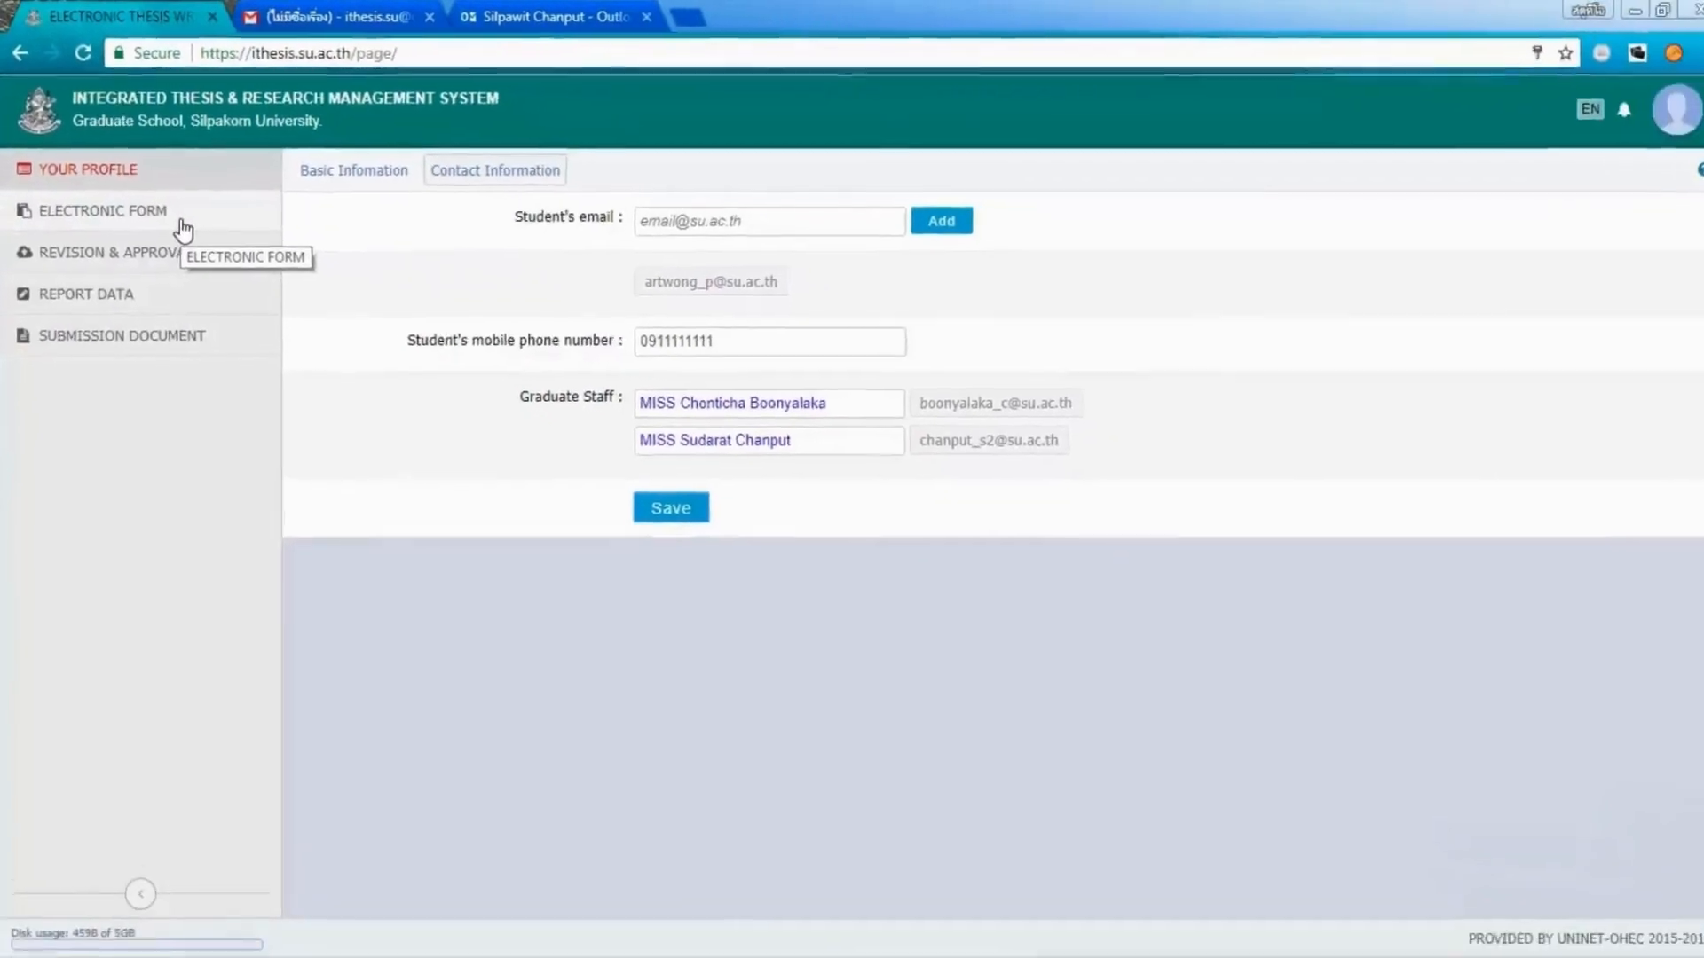
In the electronic form, set the thesis topic to ทดสอบ (Thai) and Test (English).
click(232, 291)
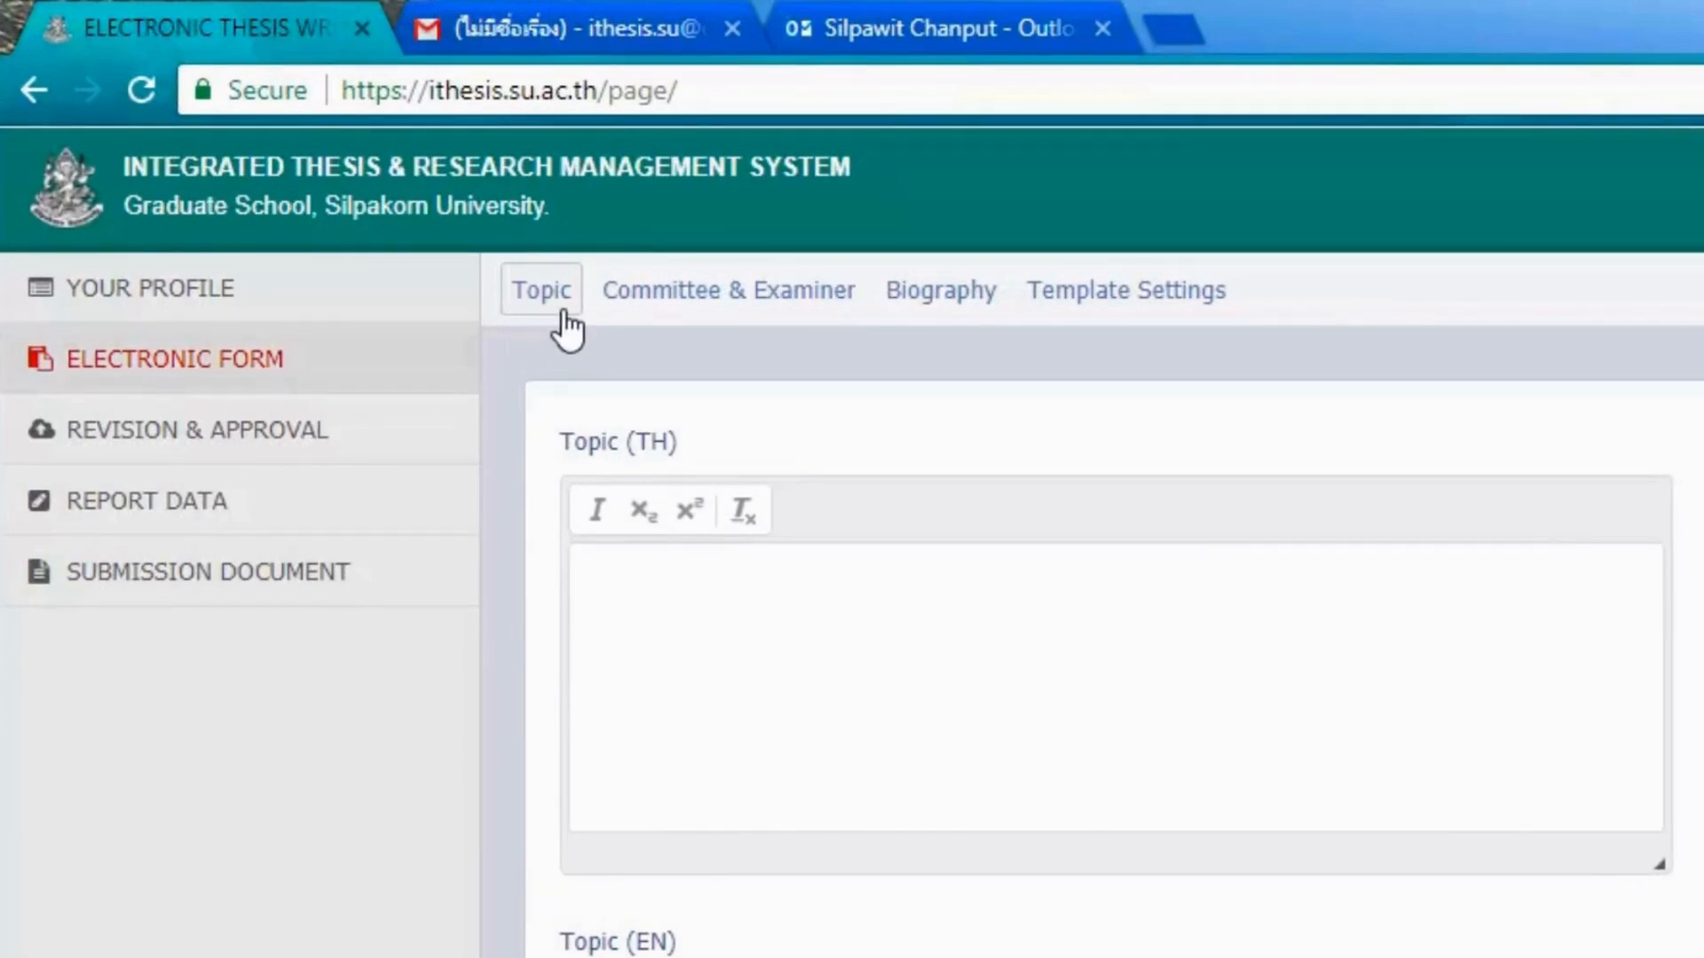
text(ทดสอบ)
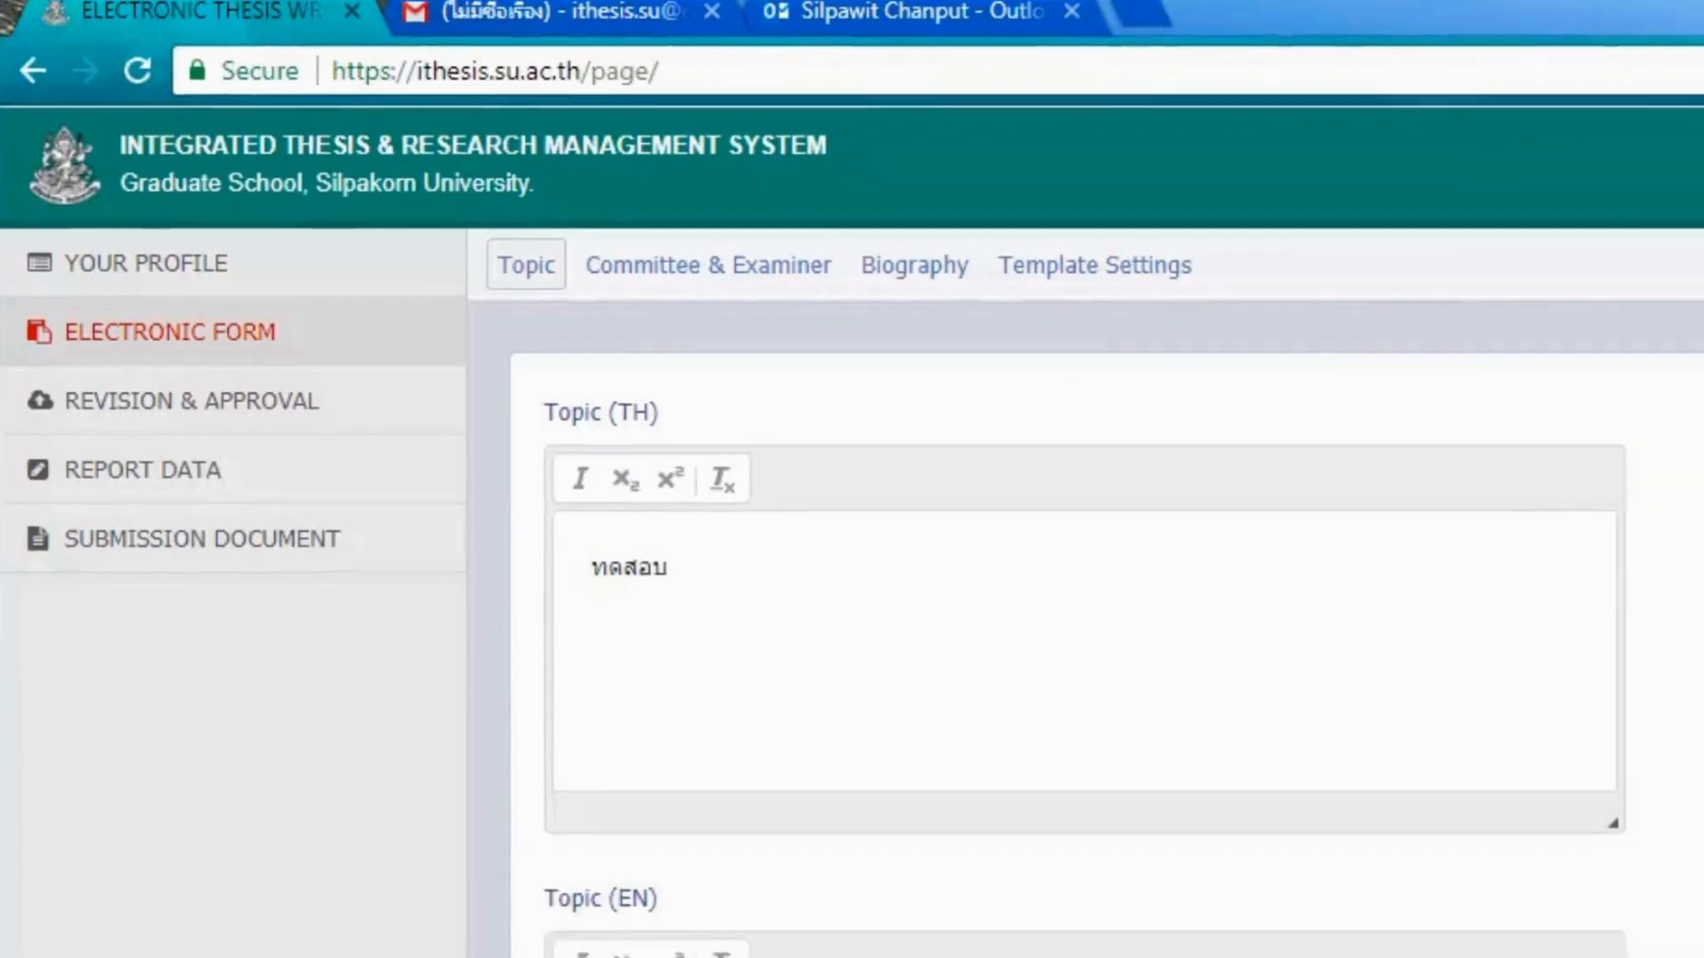
click(644, 837)
text(Test)
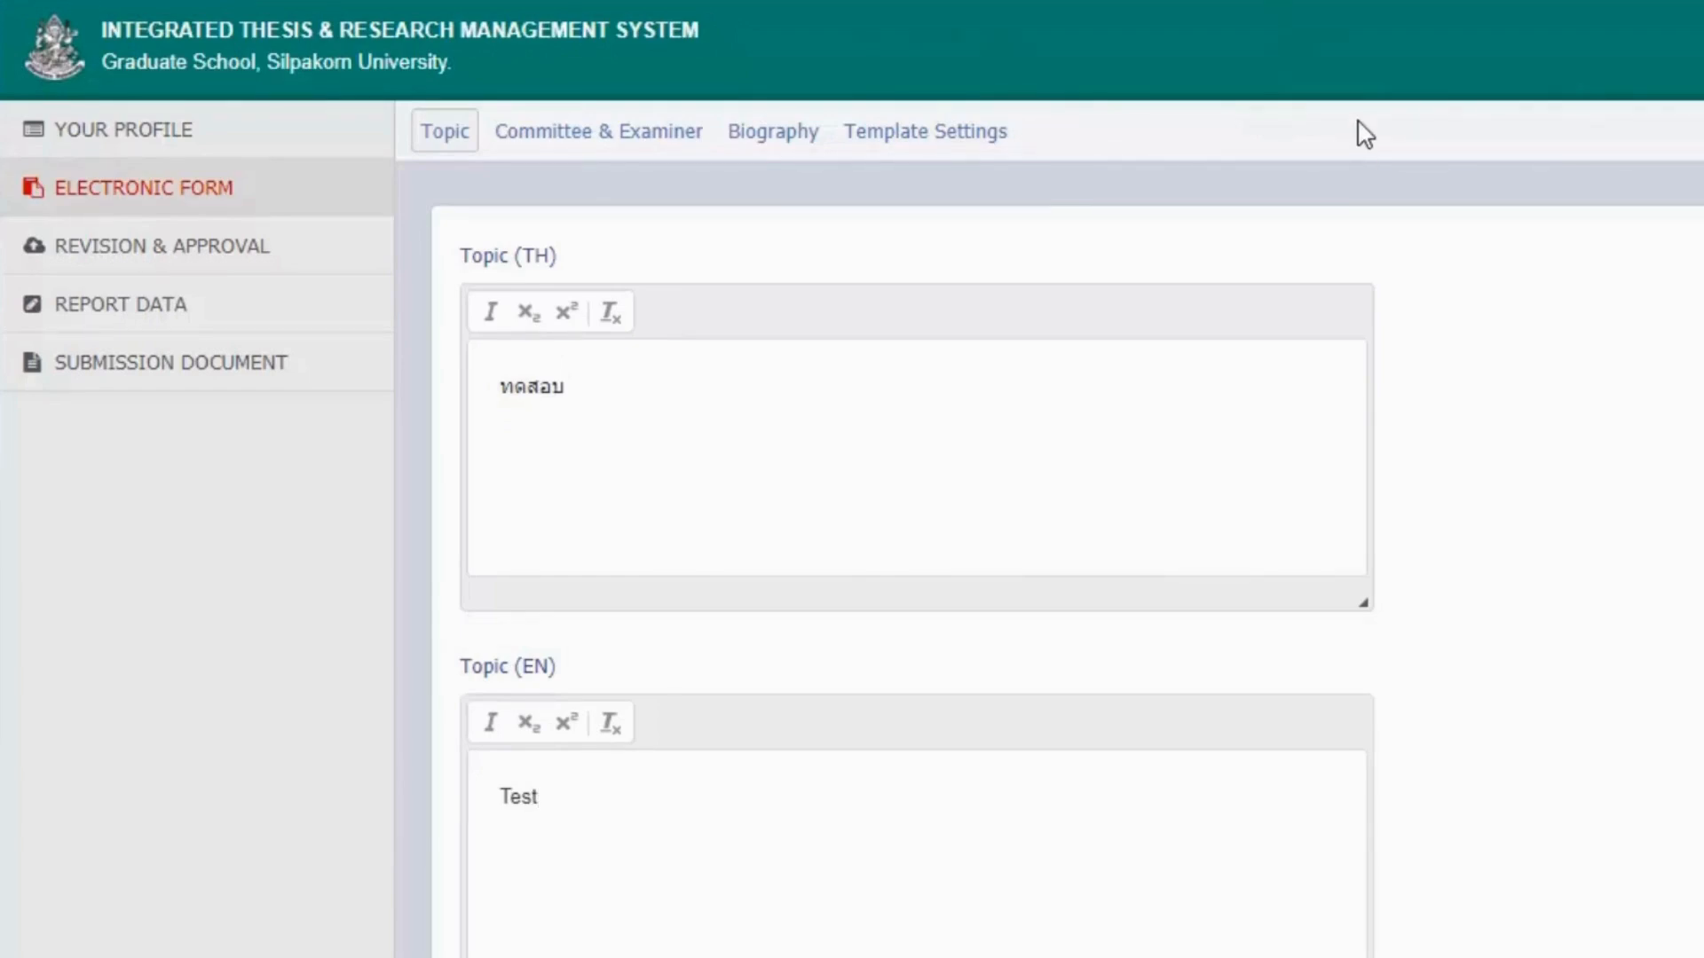
click(626, 162)
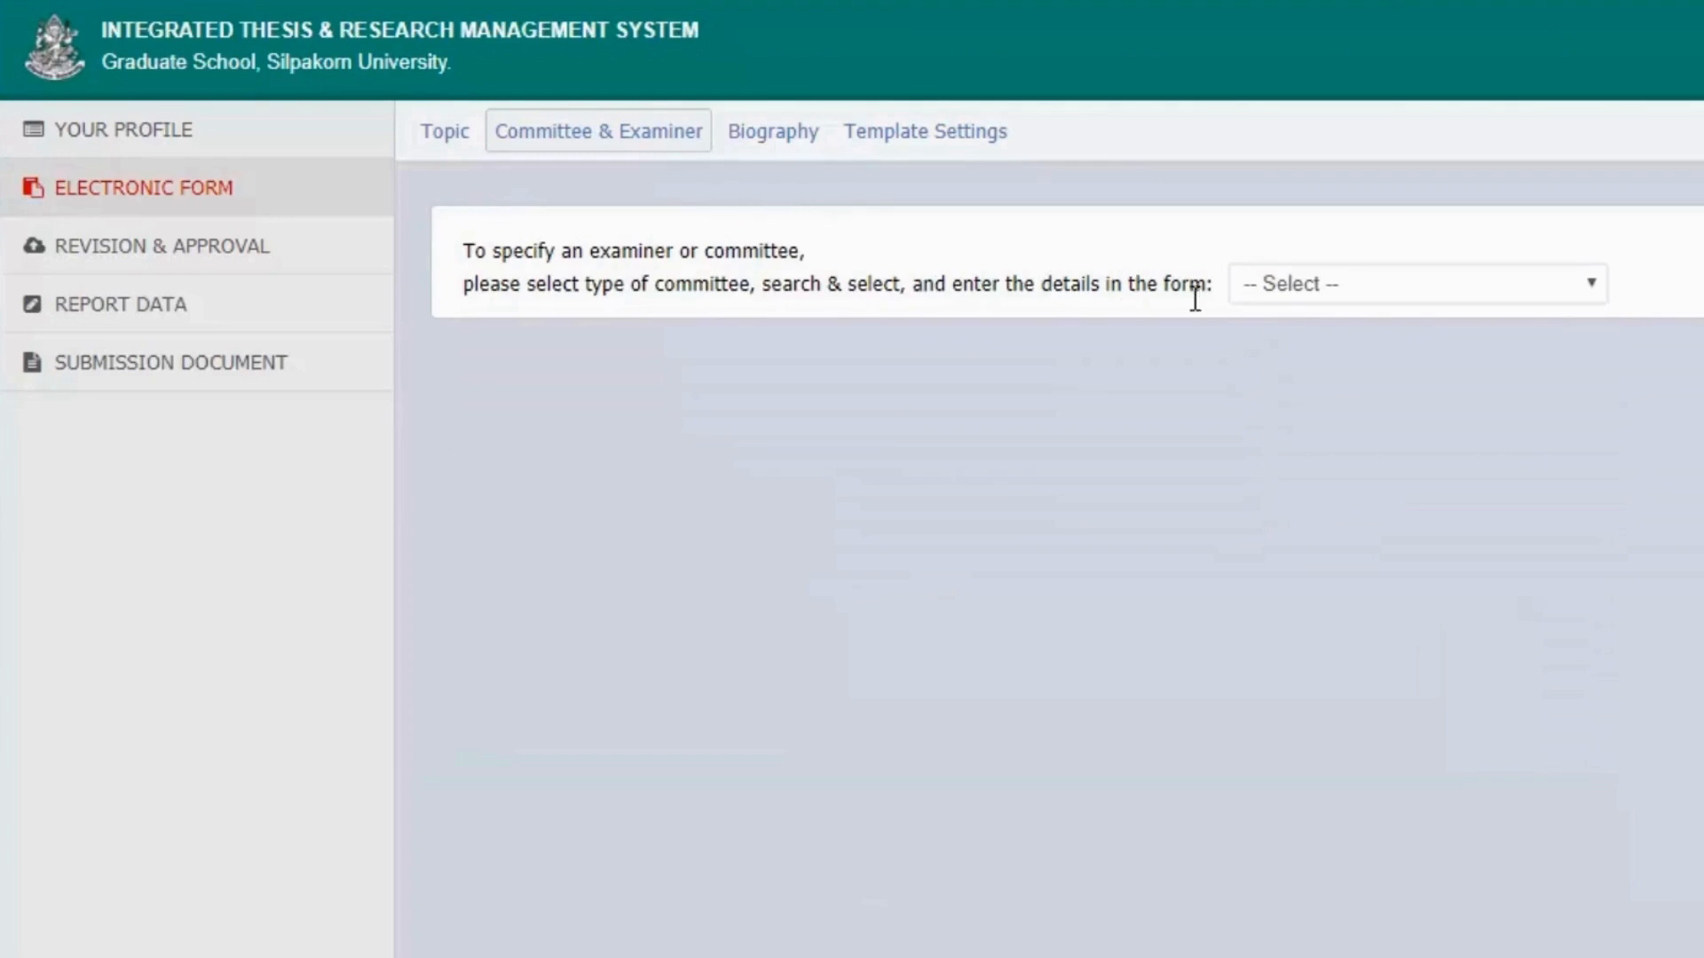
Choose Advisor as the committee type and select the advisor found by name search.
click(1593, 298)
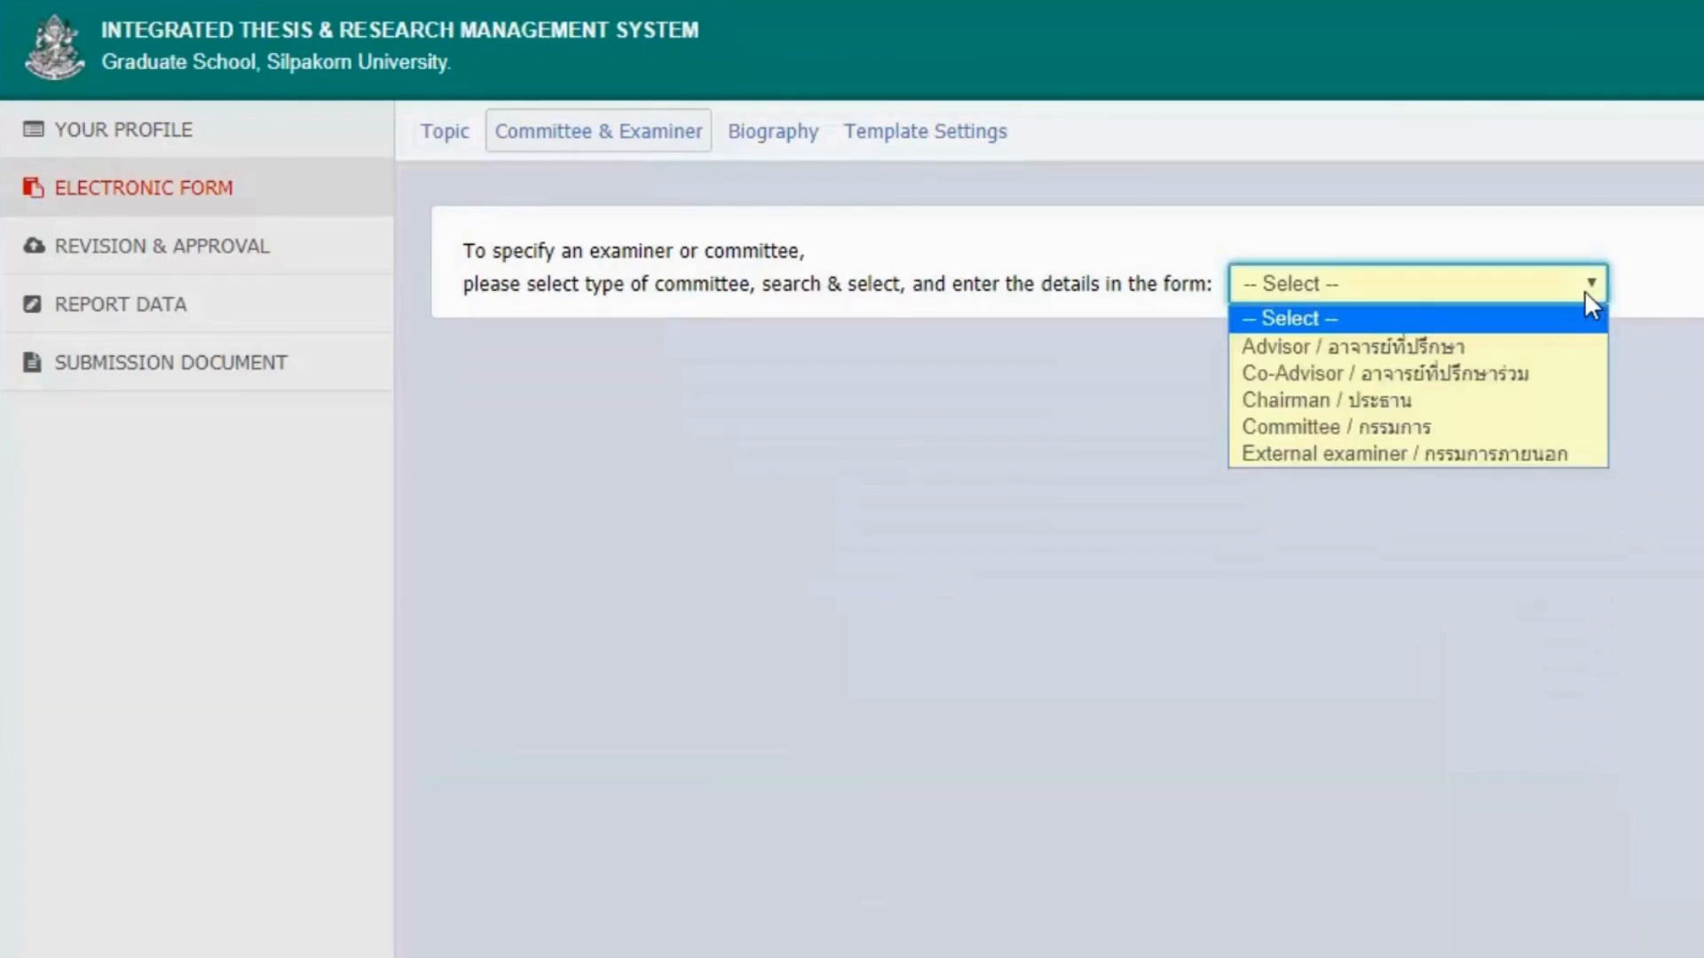
click(1537, 344)
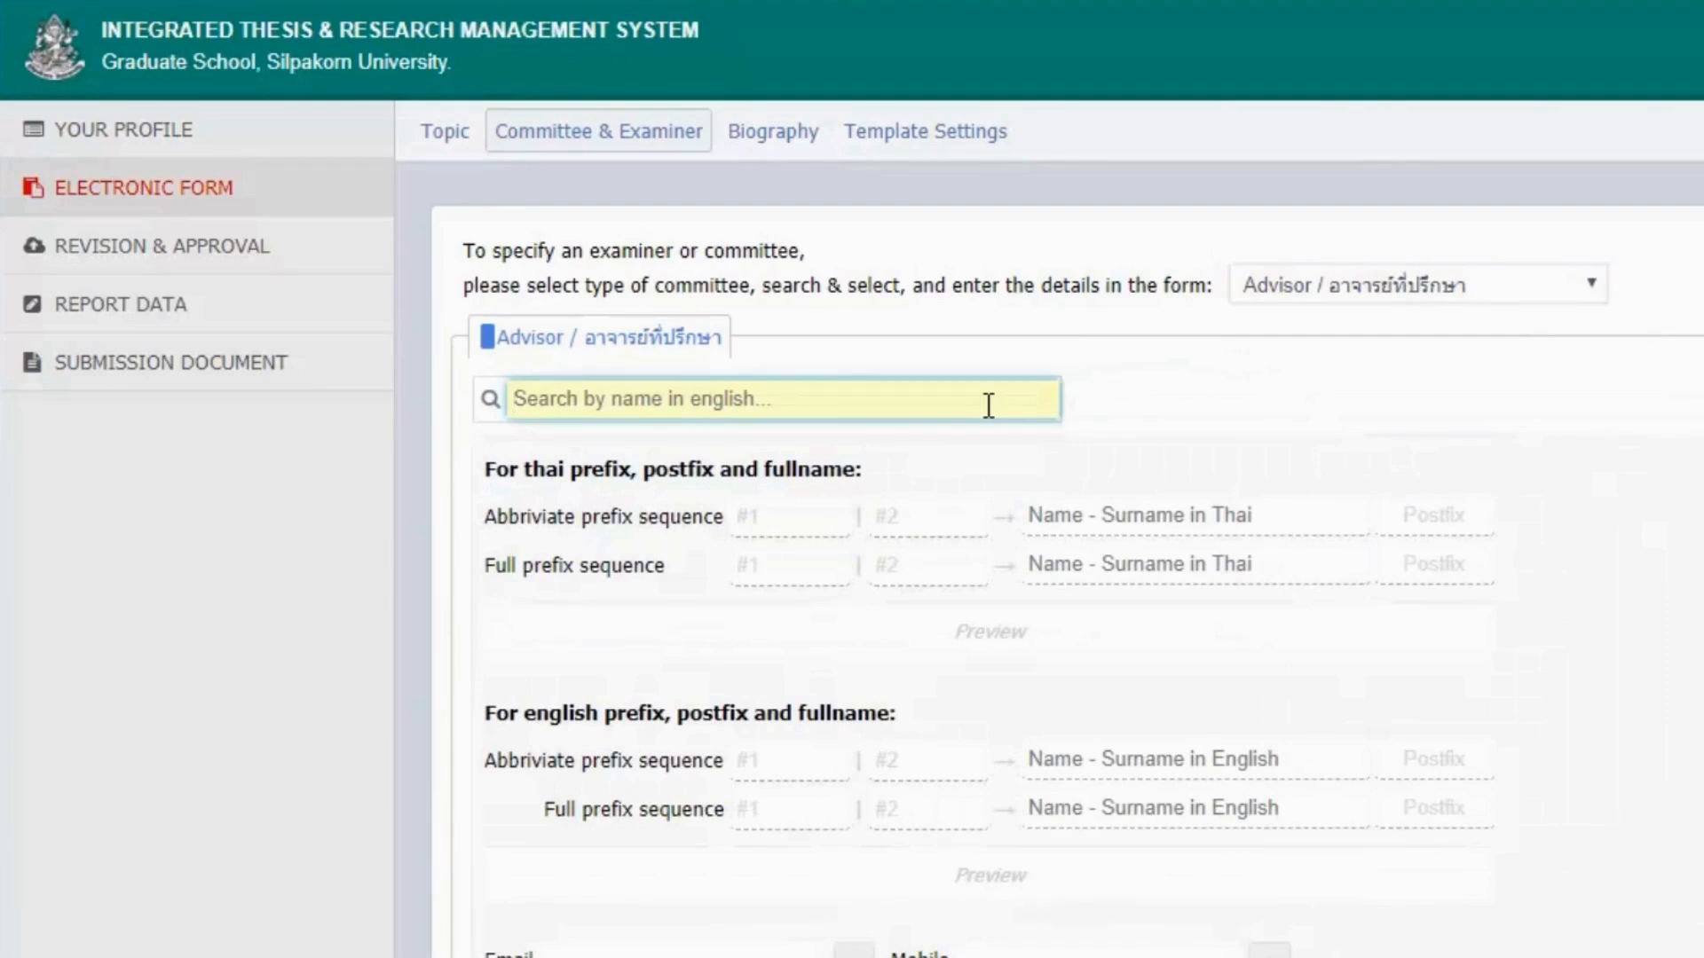
text(chai)
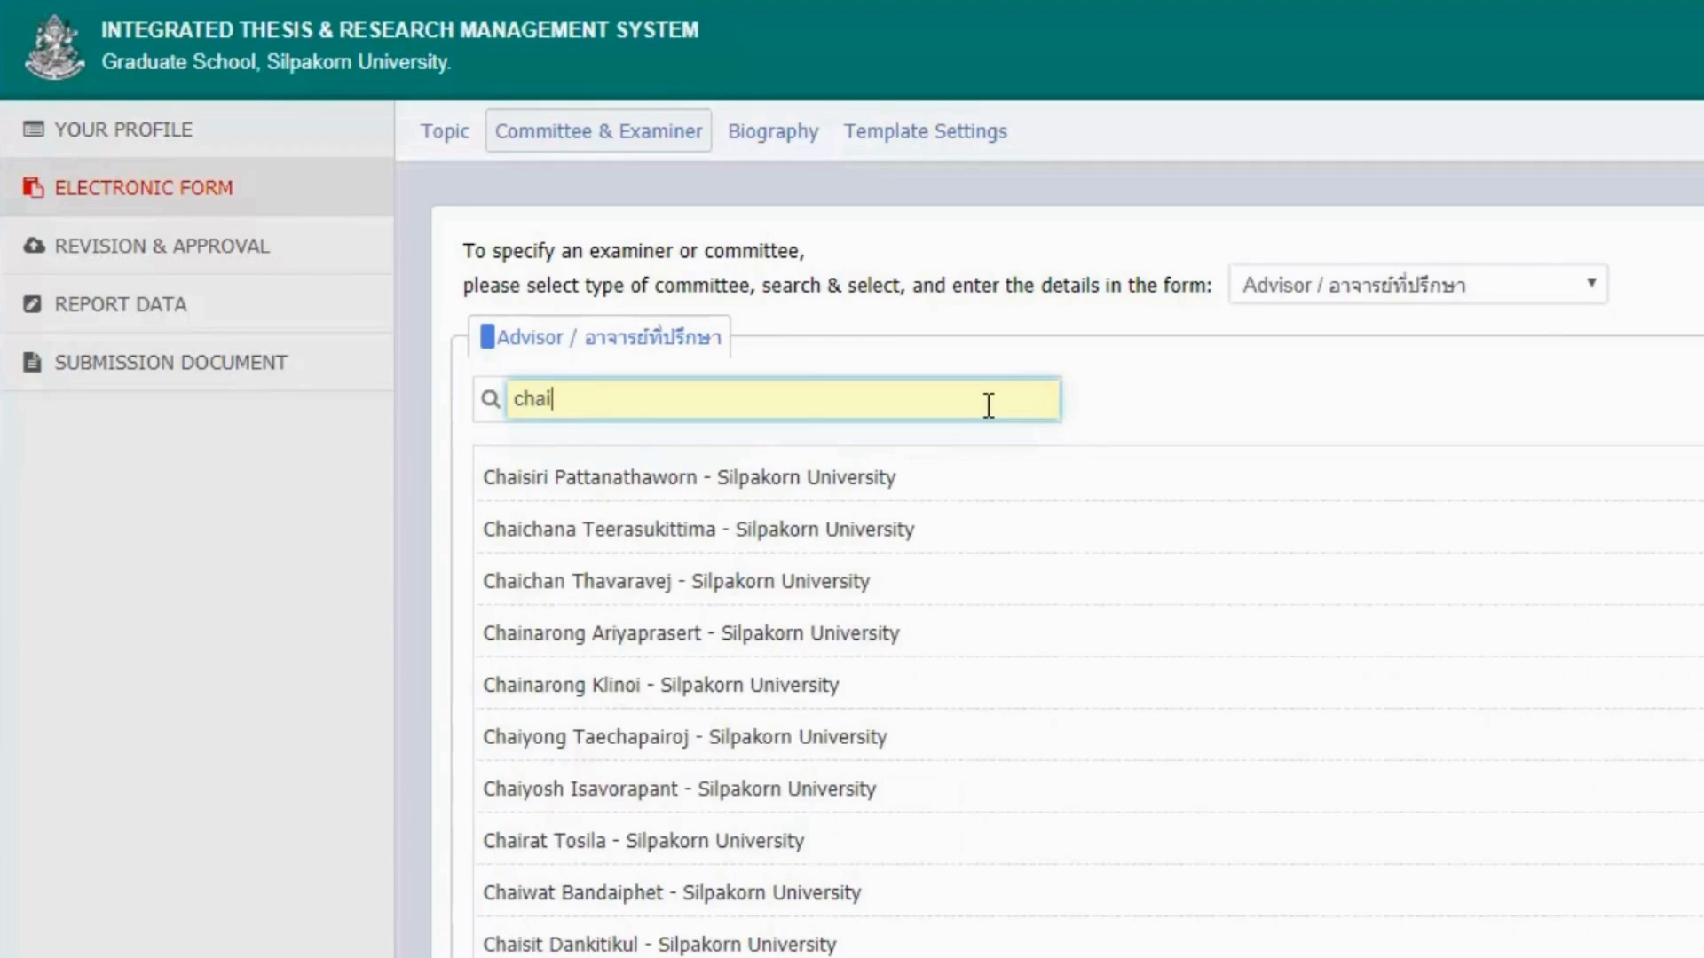
text(yos)
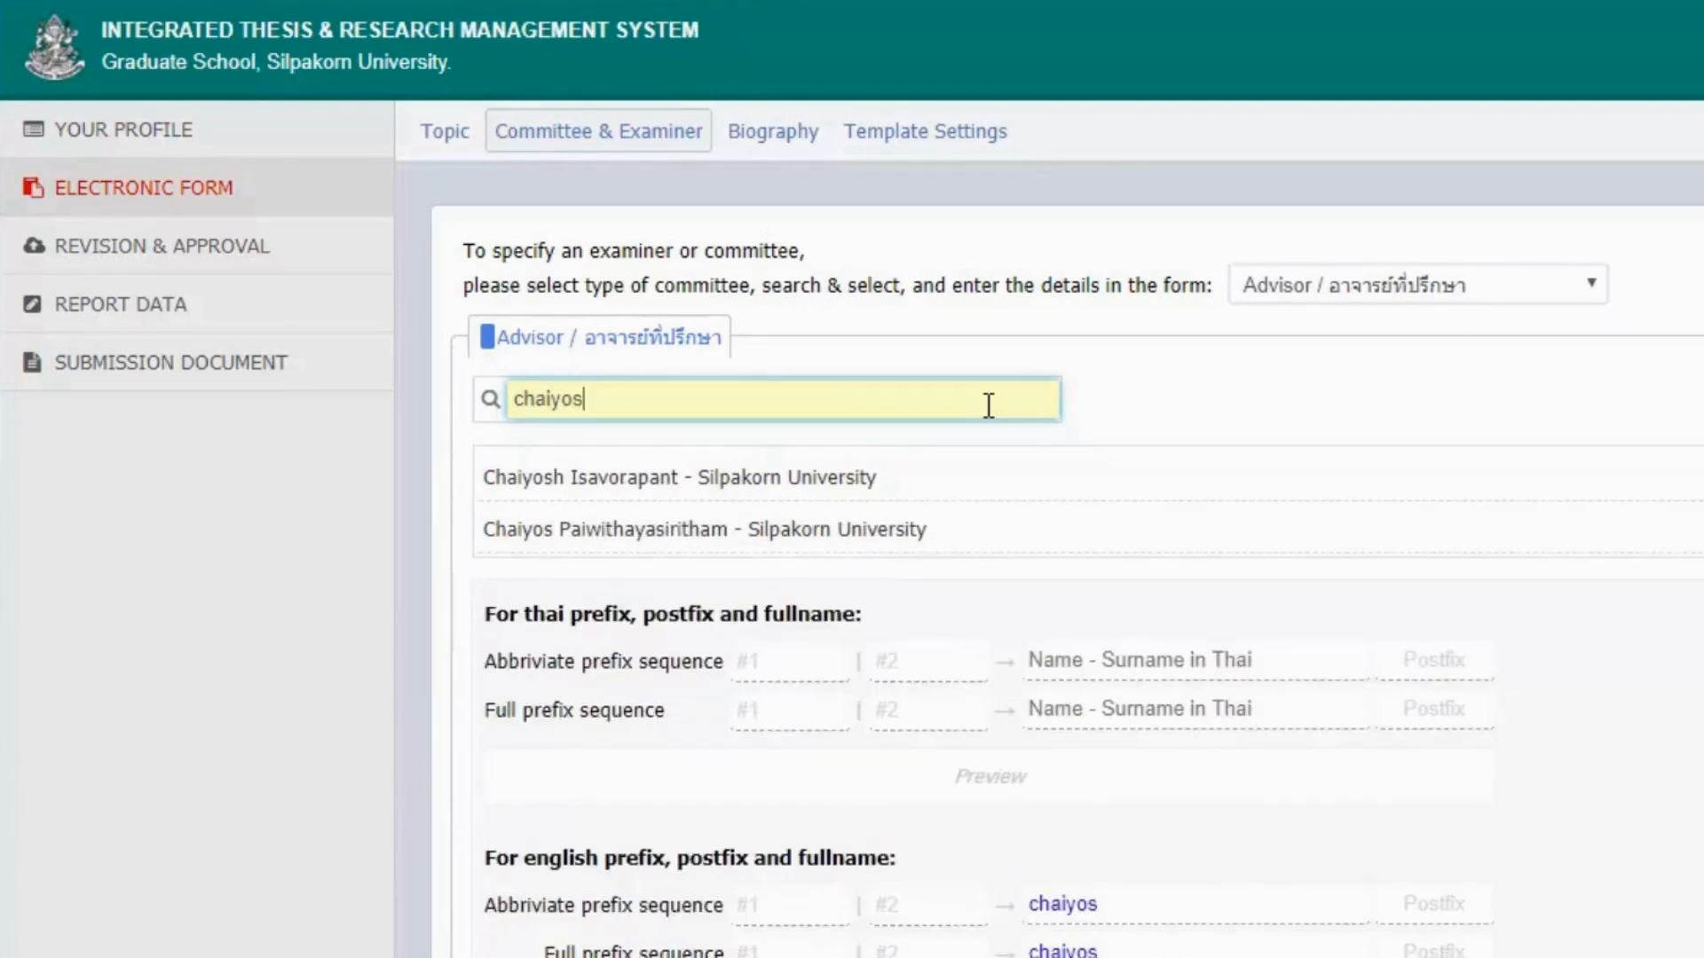
click(946, 533)
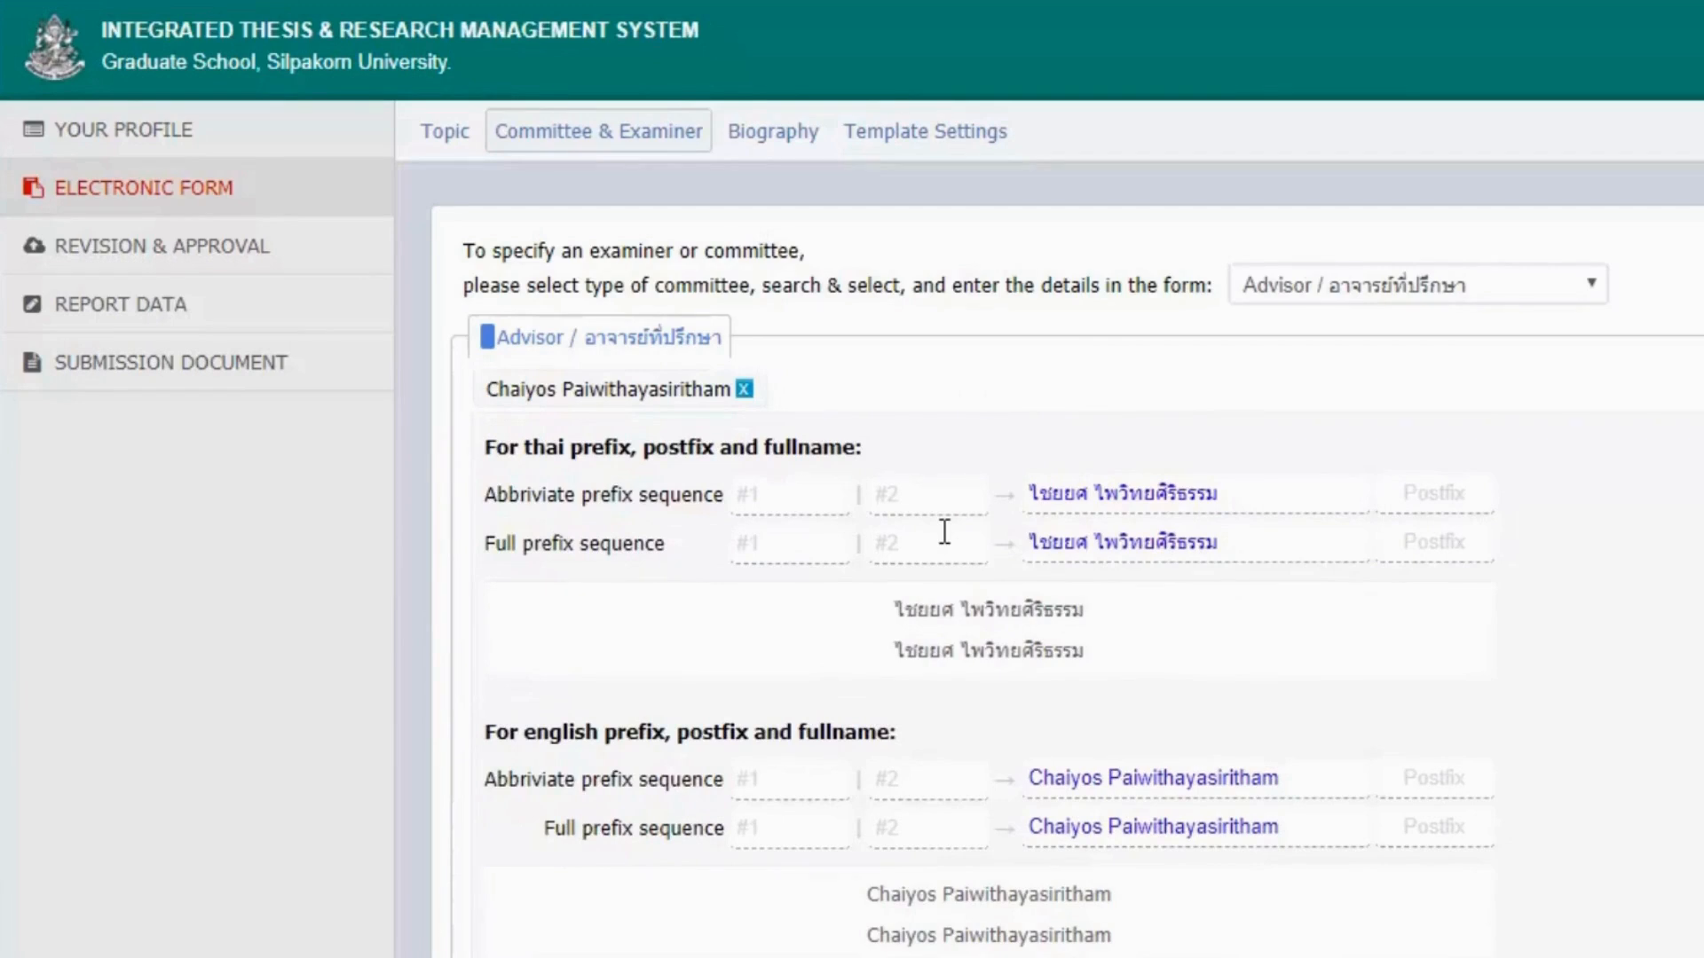
Set the advisor's abbreviated Thai titles to ผศ. and ดร.
click(784, 489)
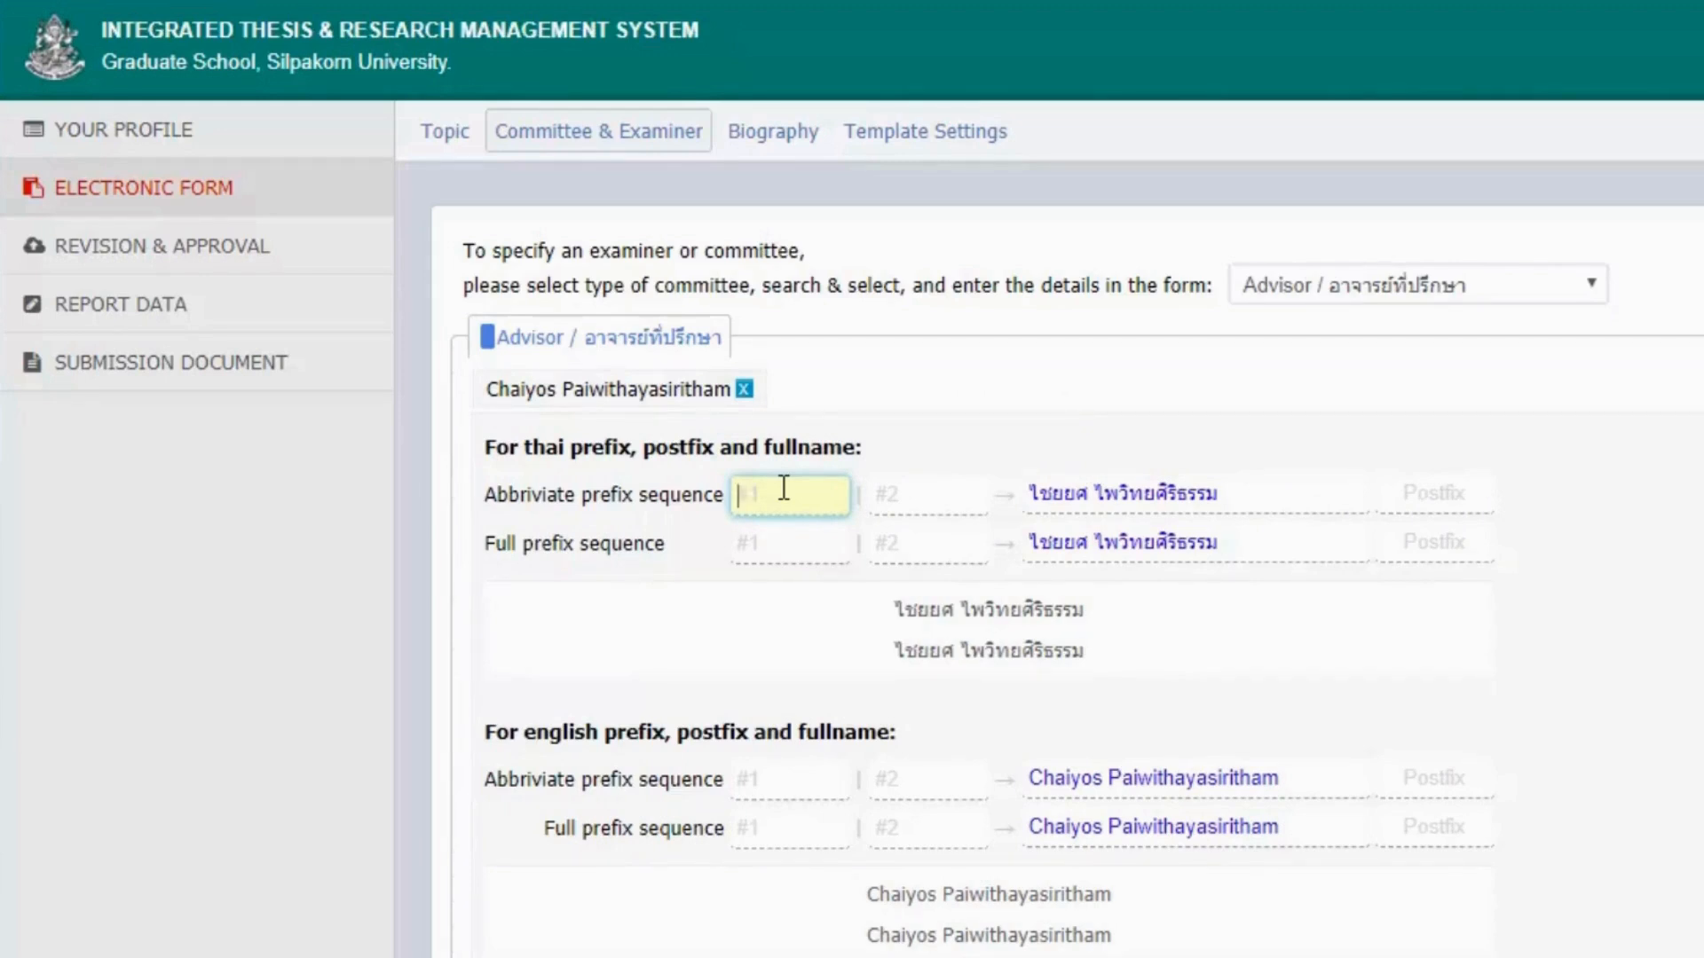
text(ผ)
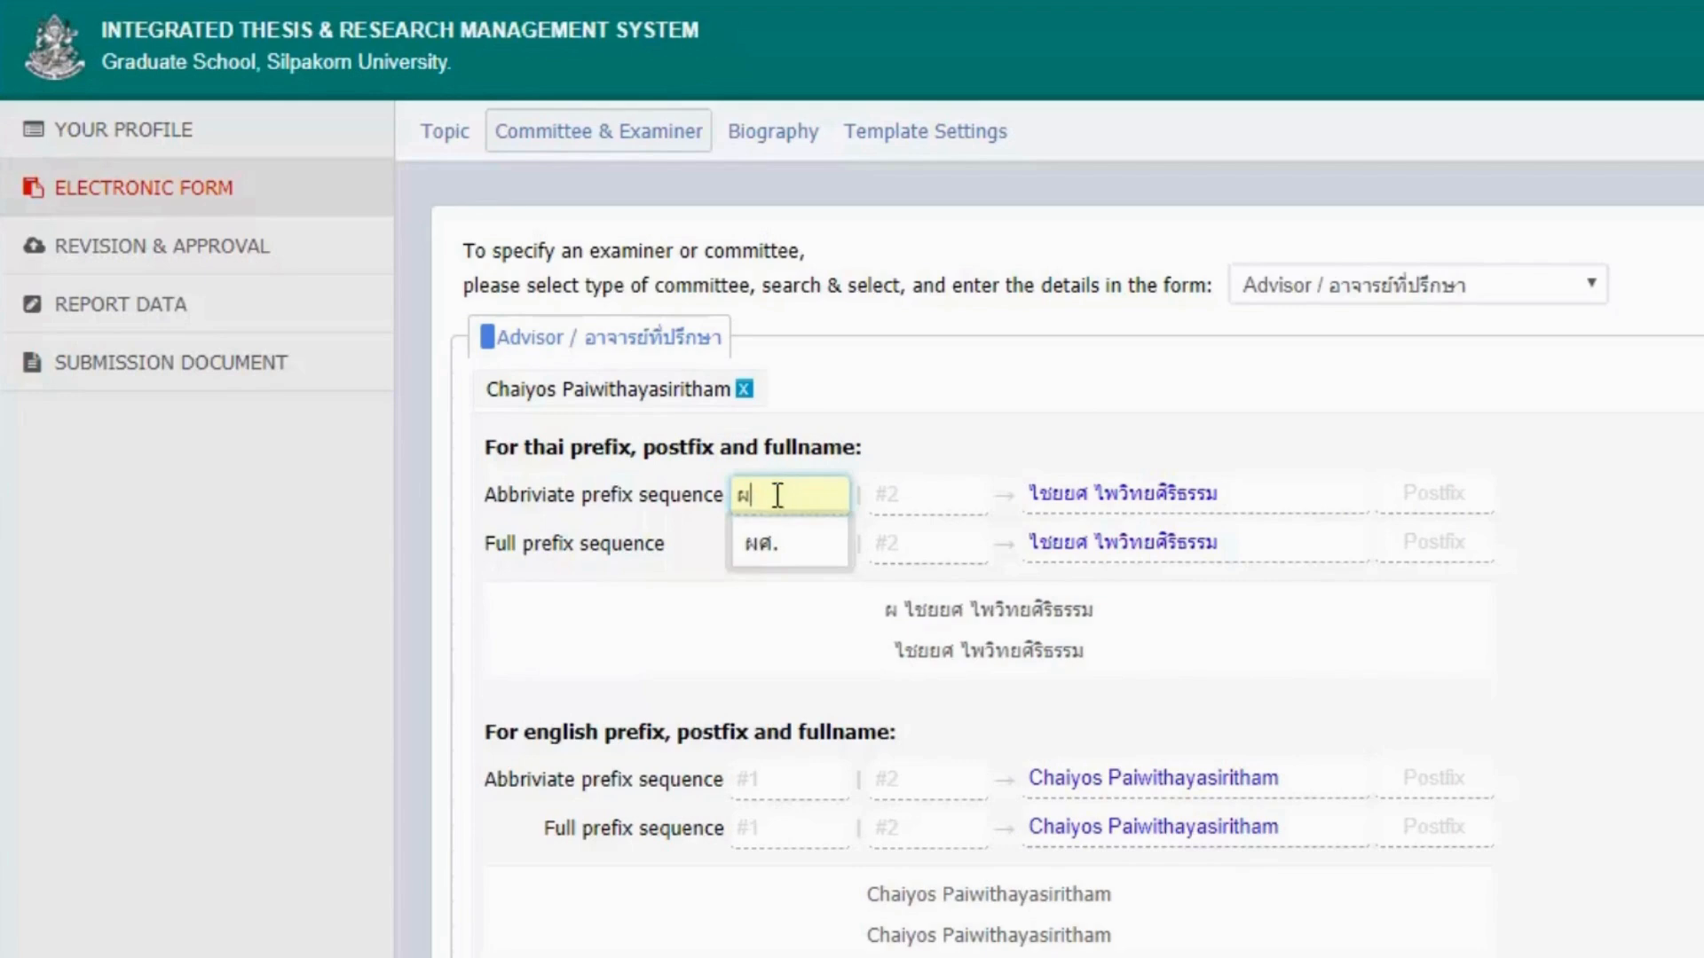
click(761, 572)
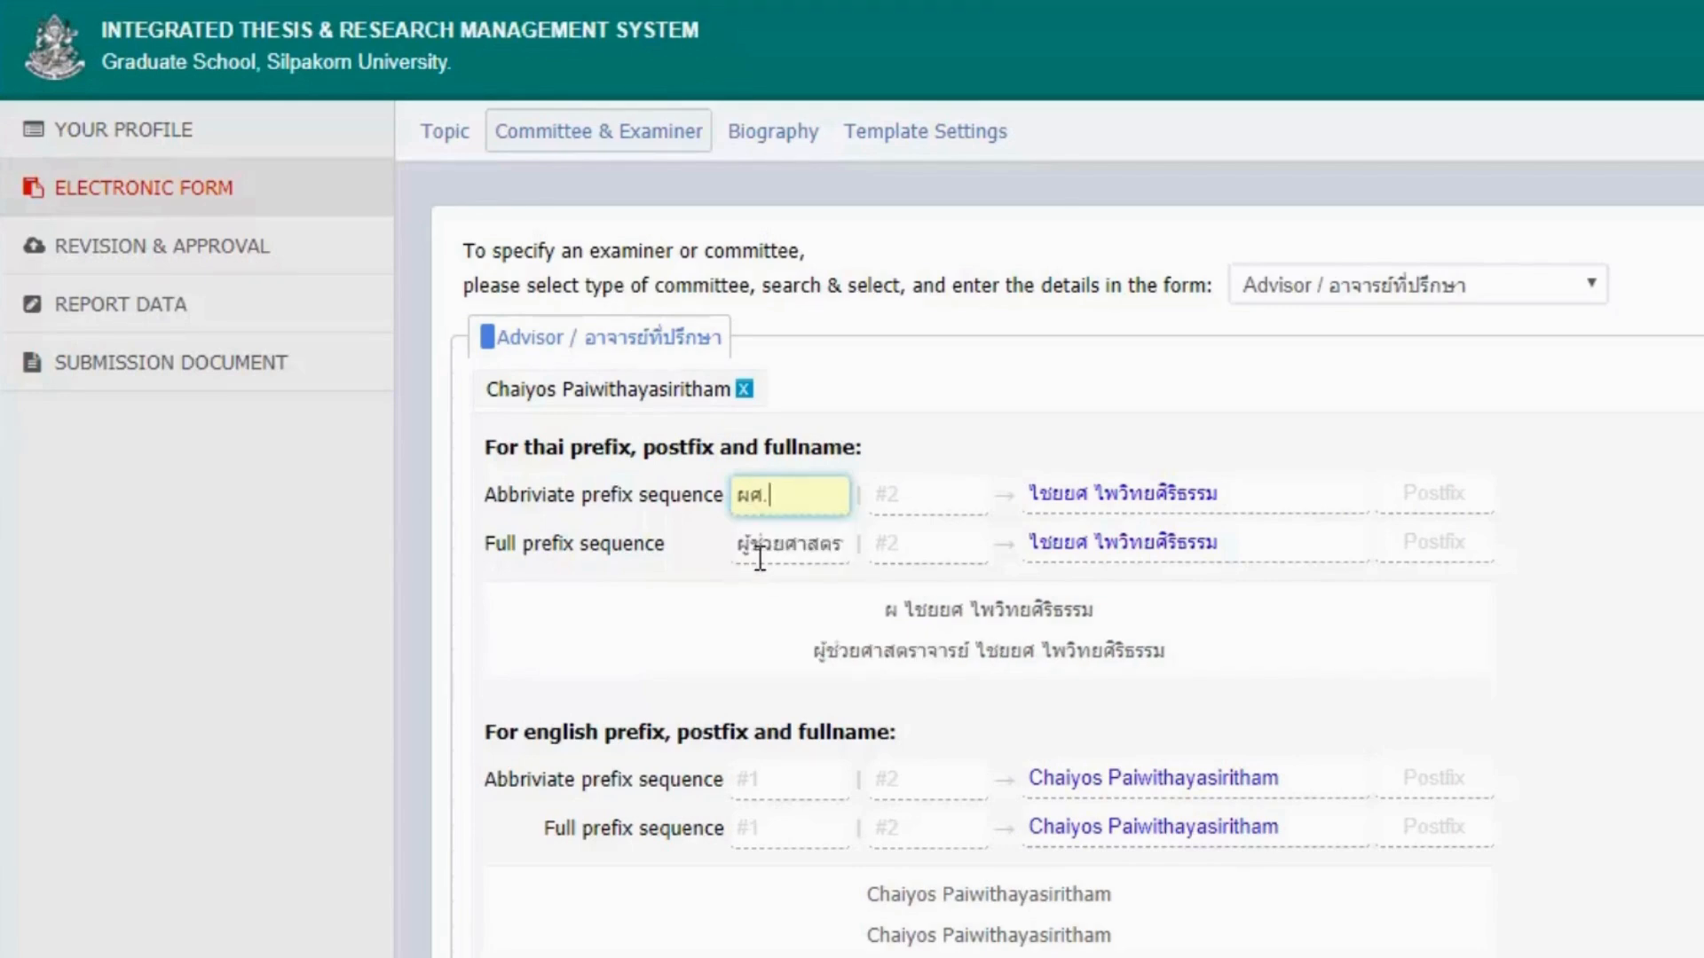
click(942, 495)
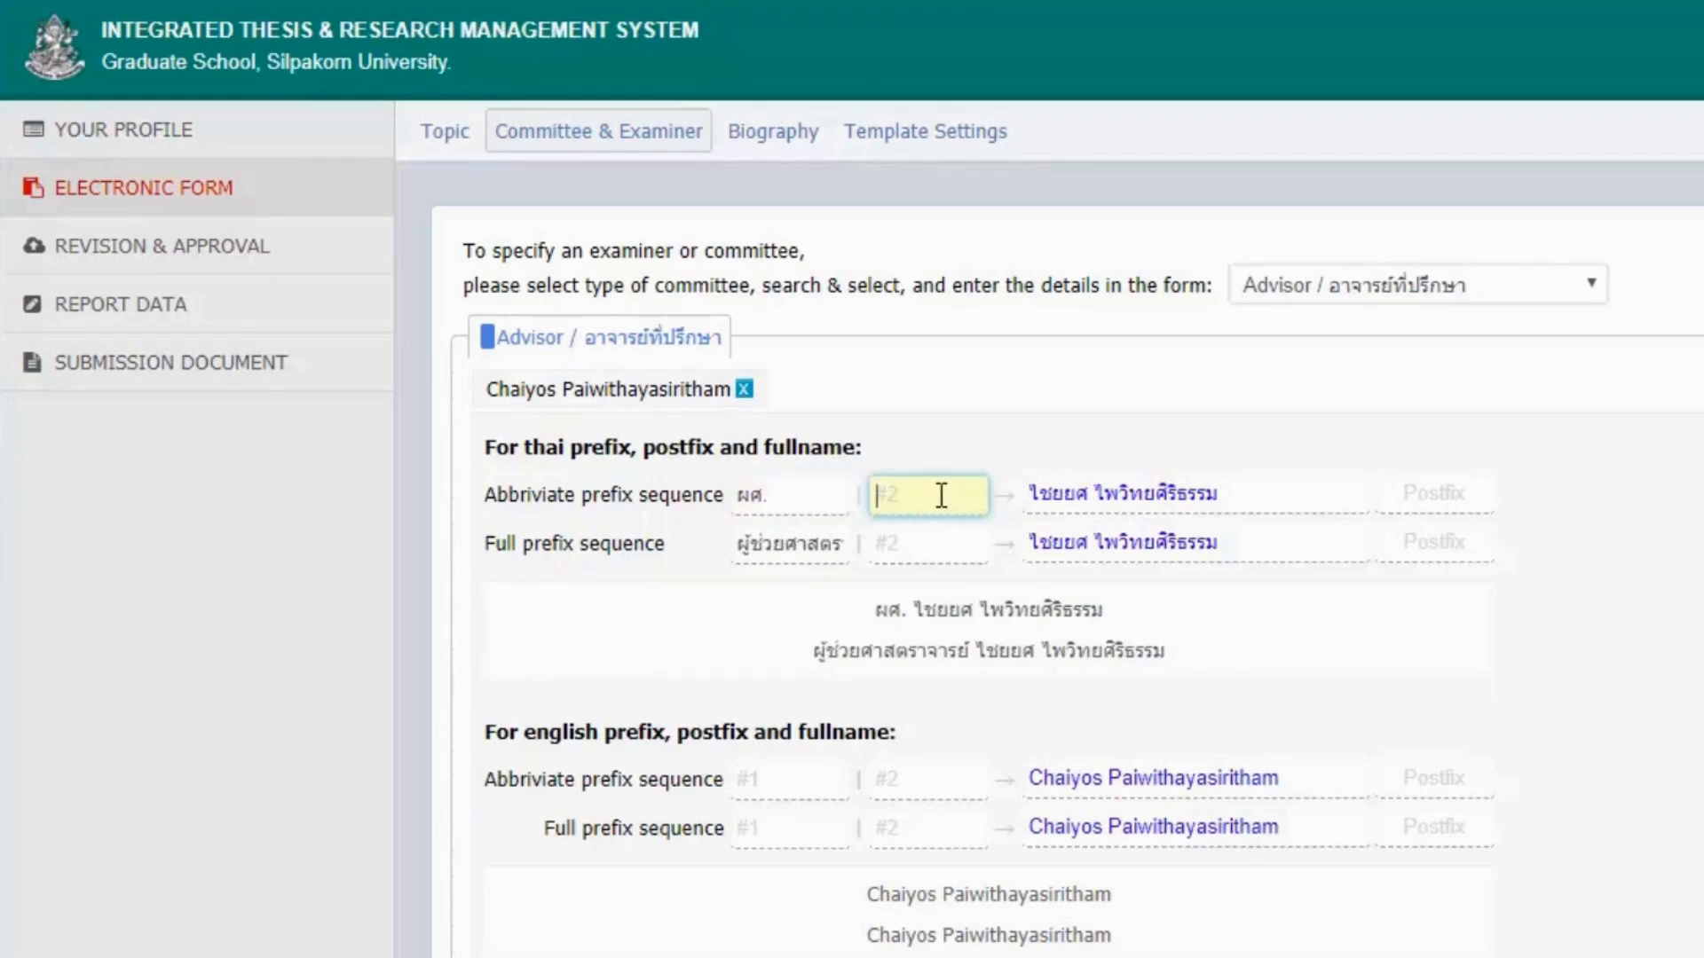
text(ด)
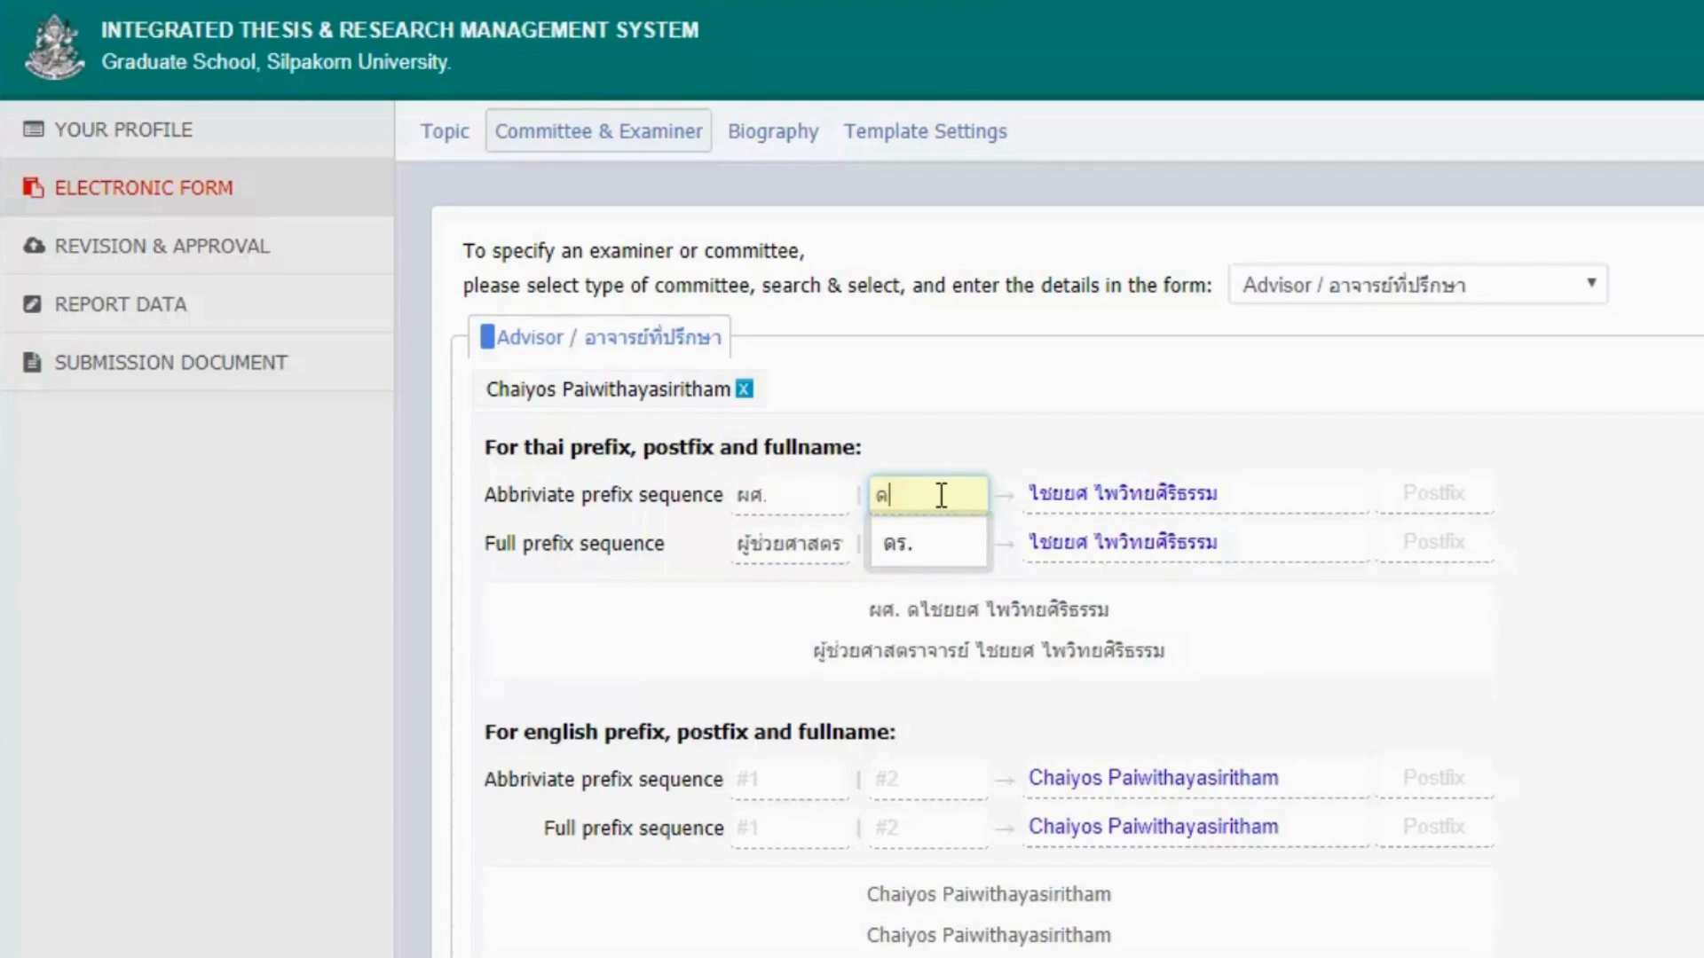
click(941, 541)
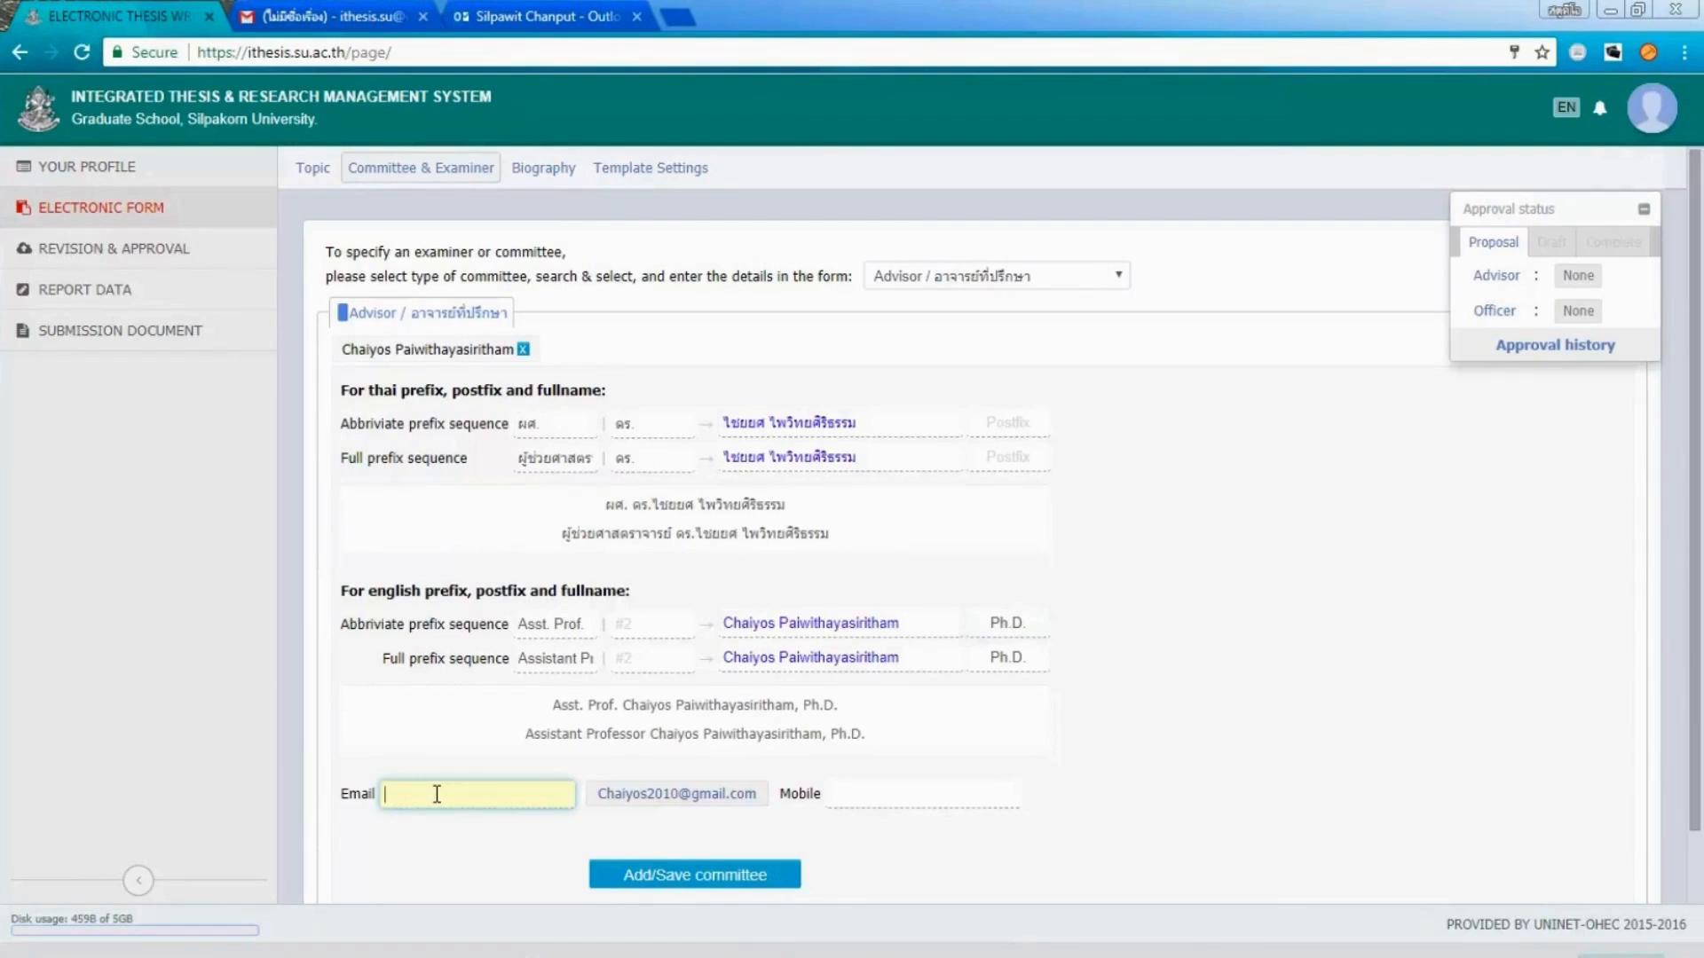
Enter the advisor's email and mobile number and add the advisor to the committee.
click(898, 798)
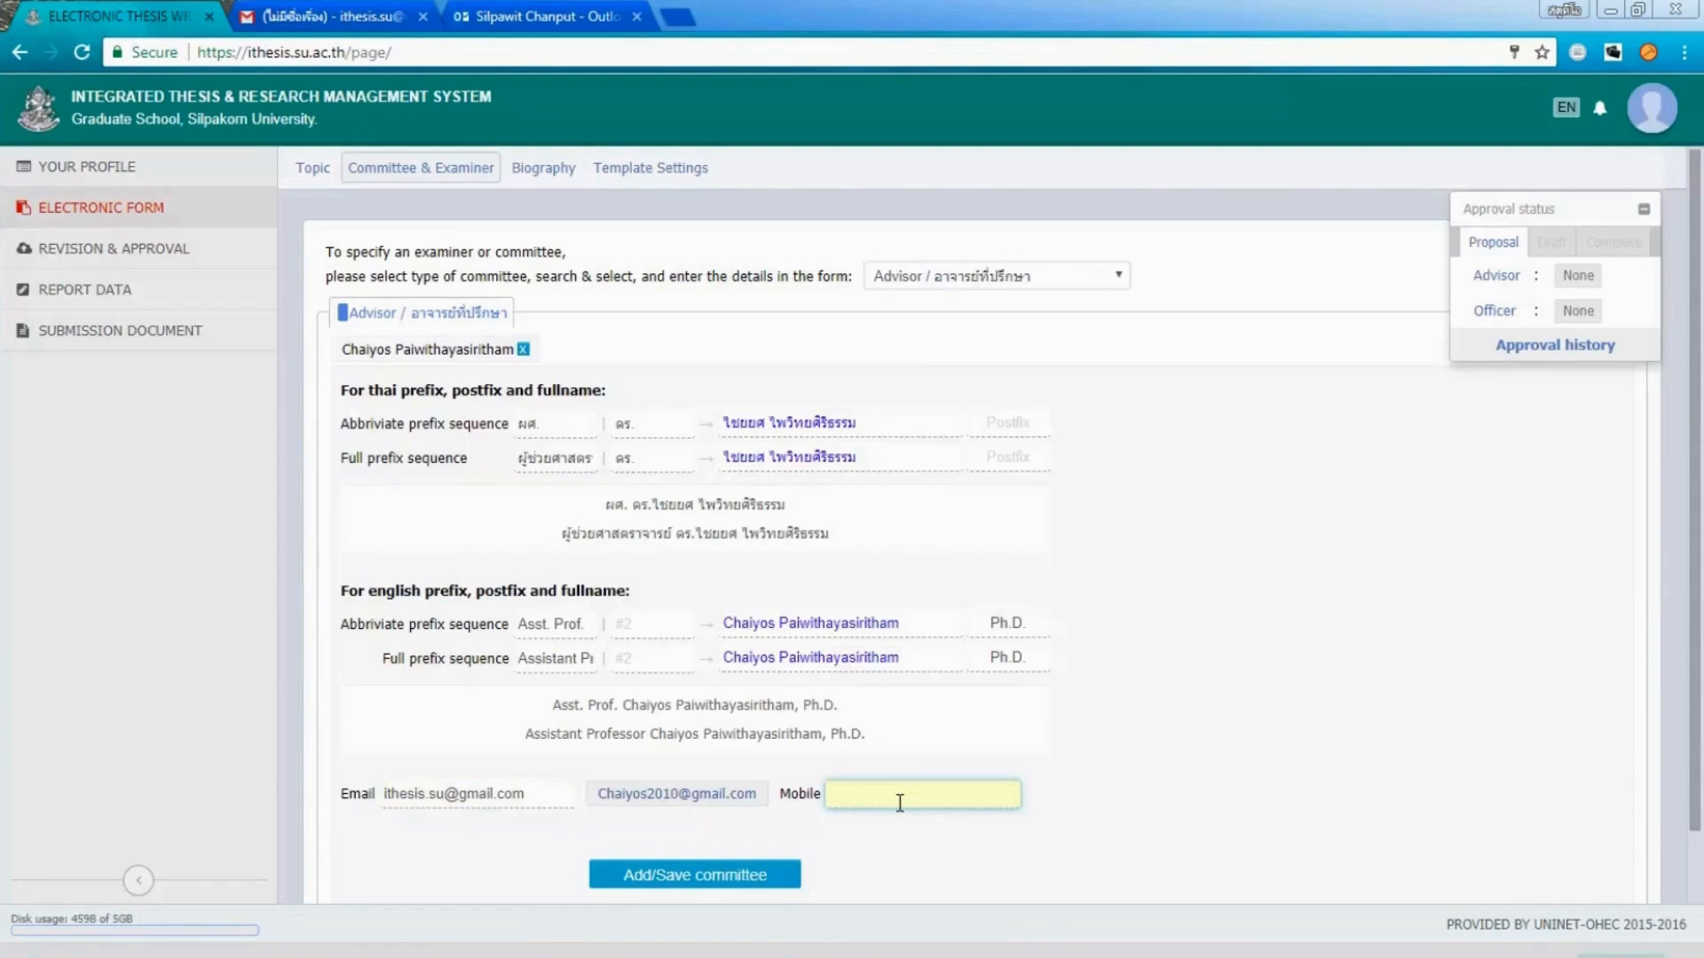
text(0911111111)
click(710, 880)
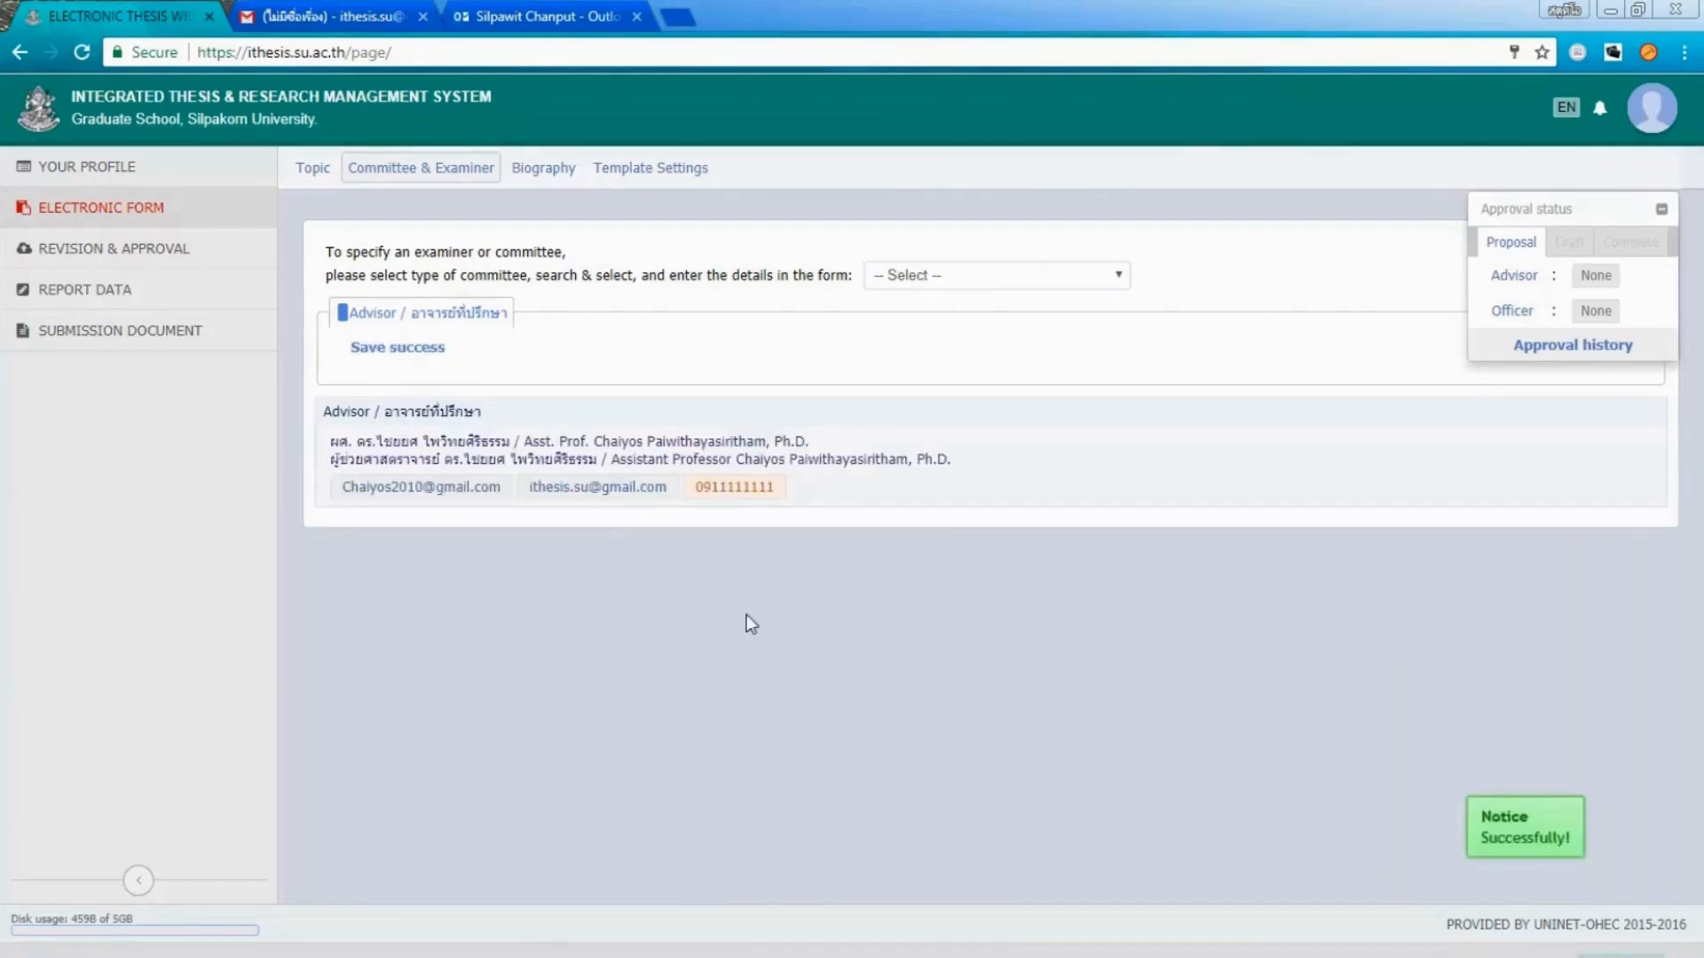
Go to the Biography form and begin filling in the Name field.
click(1127, 279)
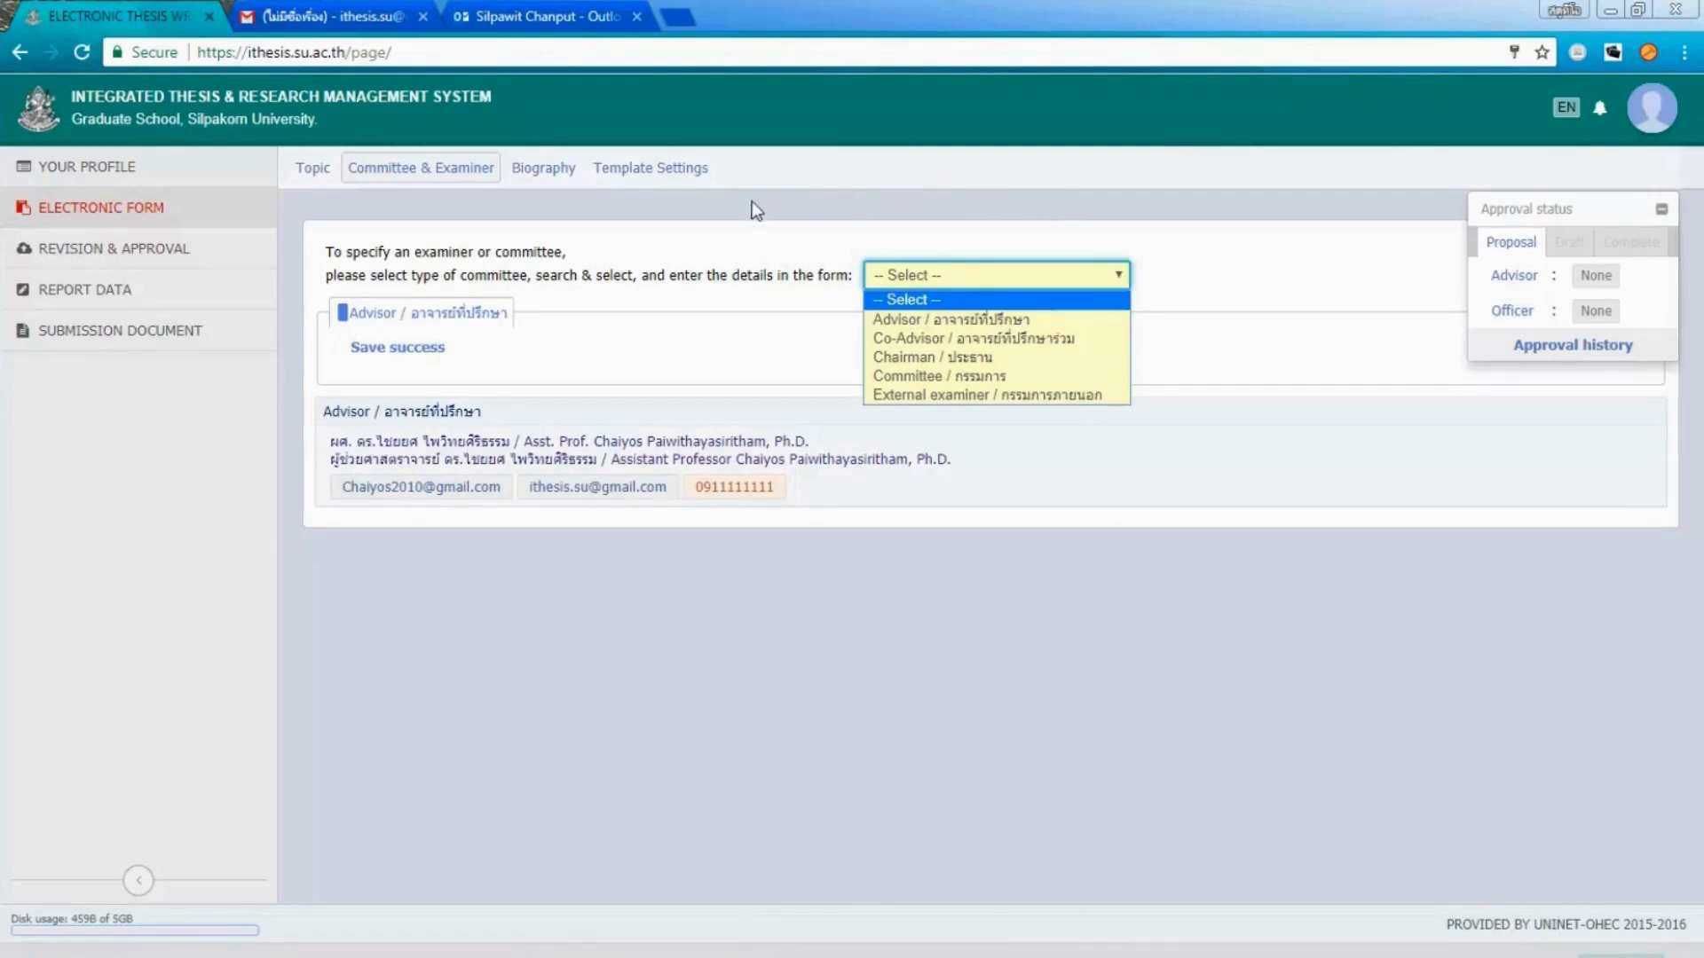
click(544, 171)
click(538, 252)
Enter เทส as the biography name, with birthplace กรุงเทพ, and save the biography.
text(gml)
key(Num_Lock)
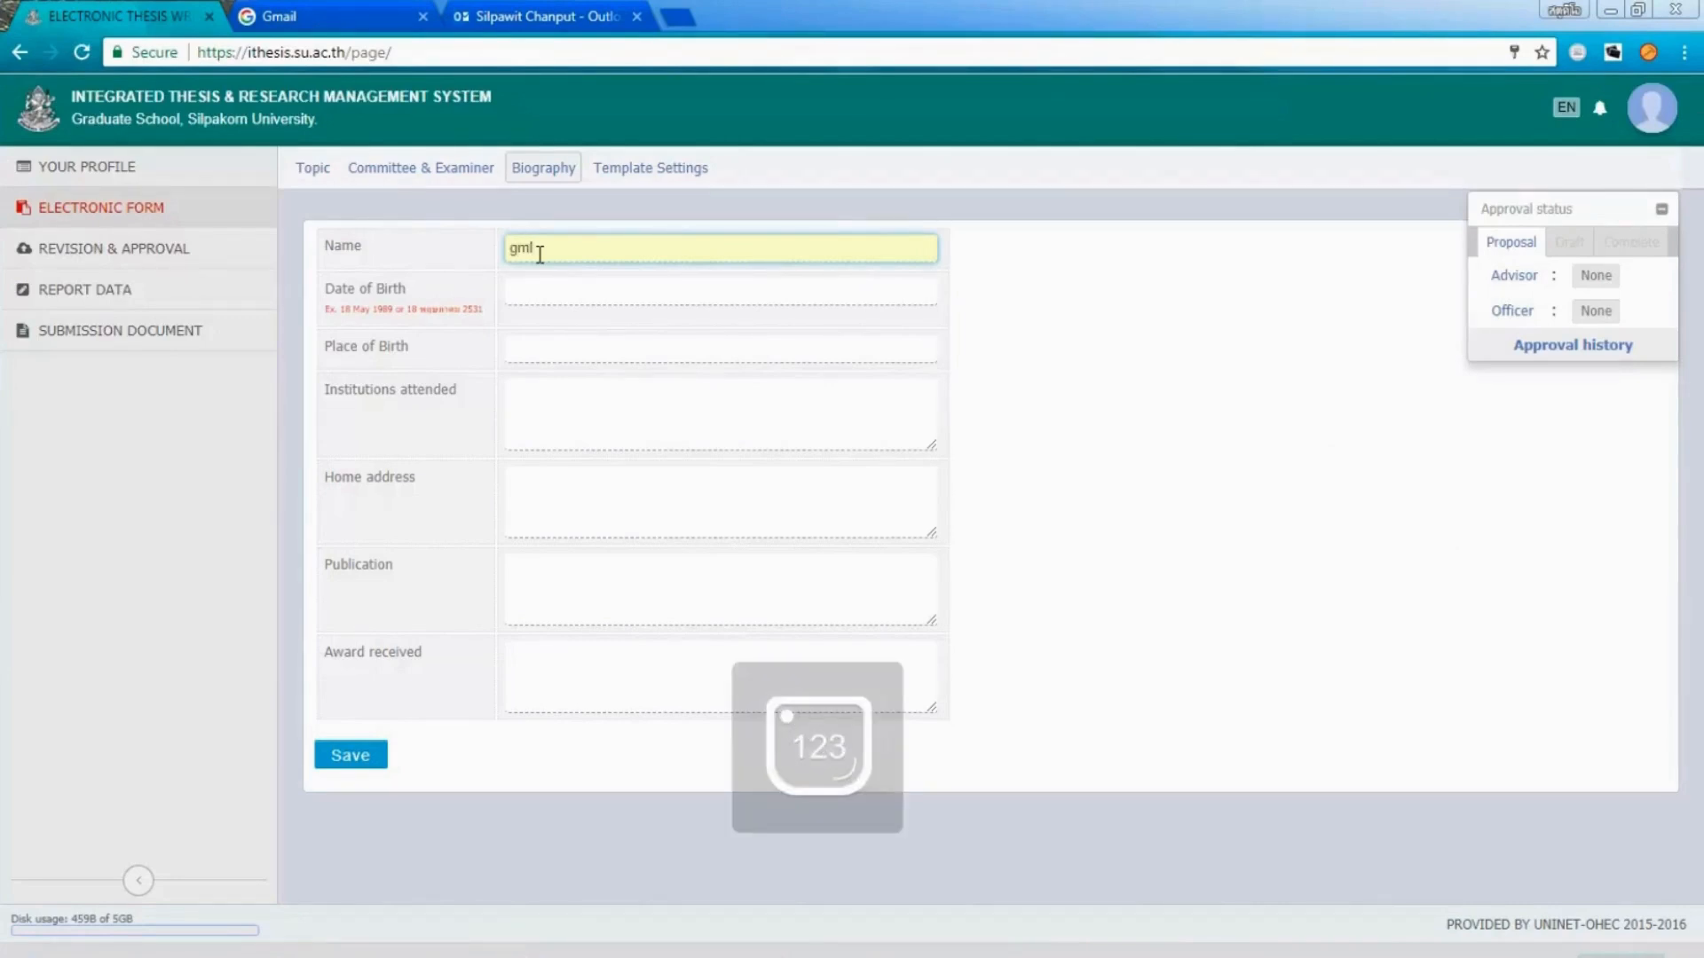
key(BackSpace)
key(BackSpace)
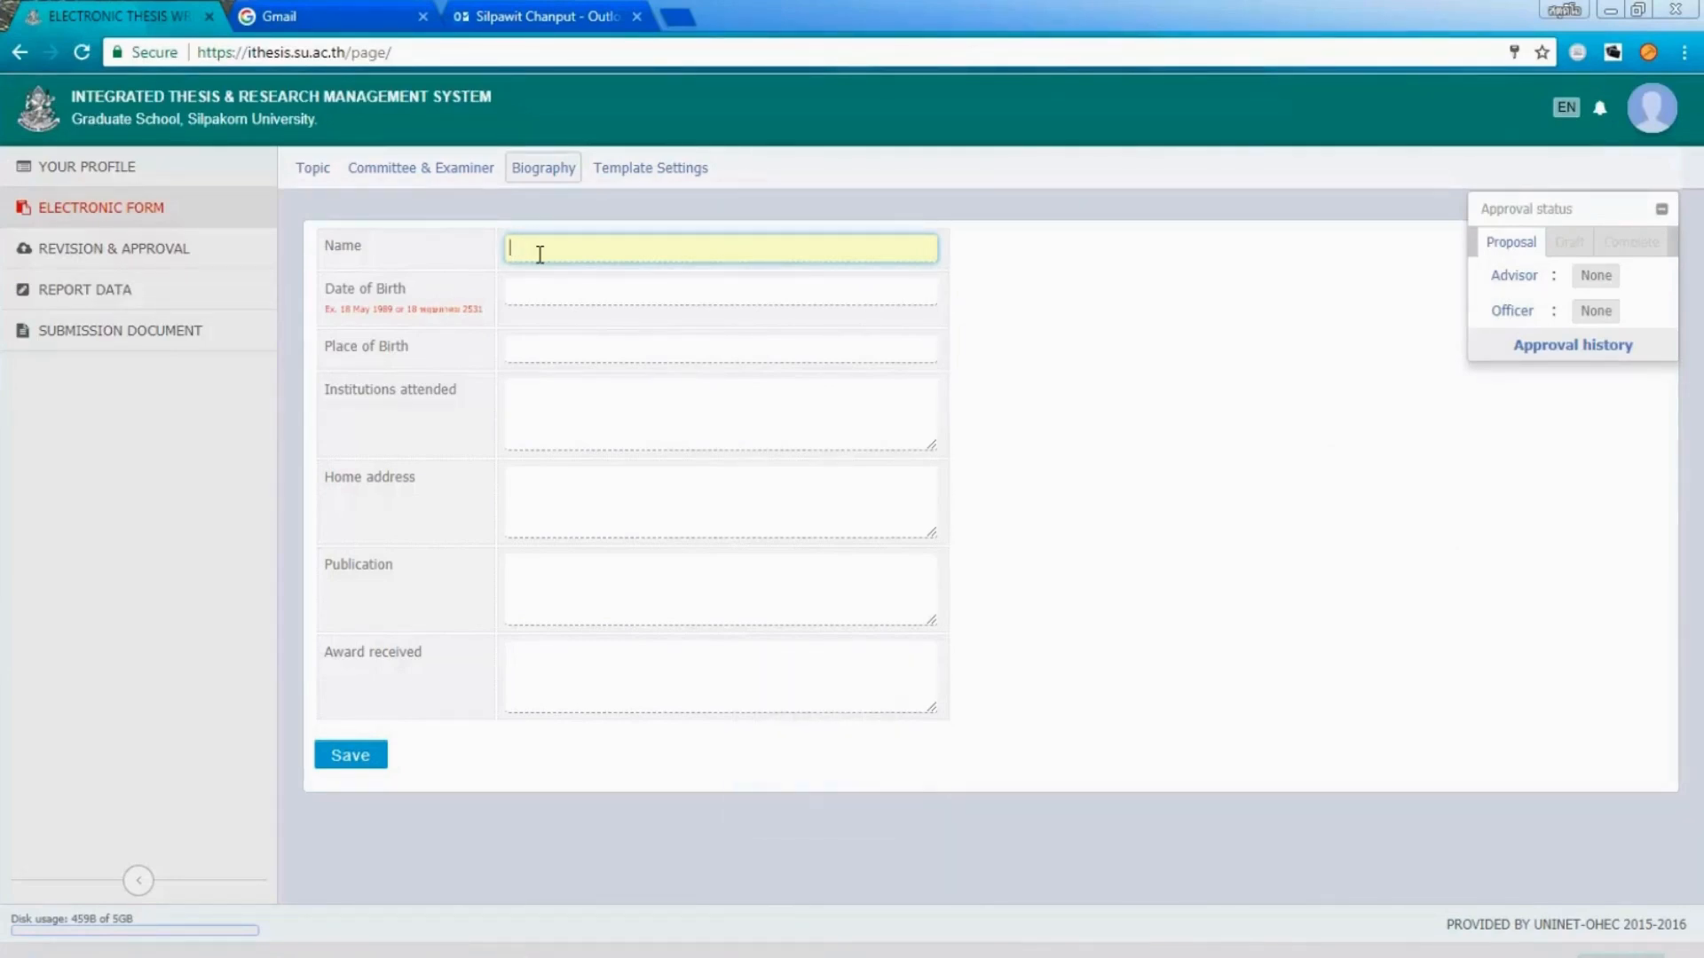
text(เทส)
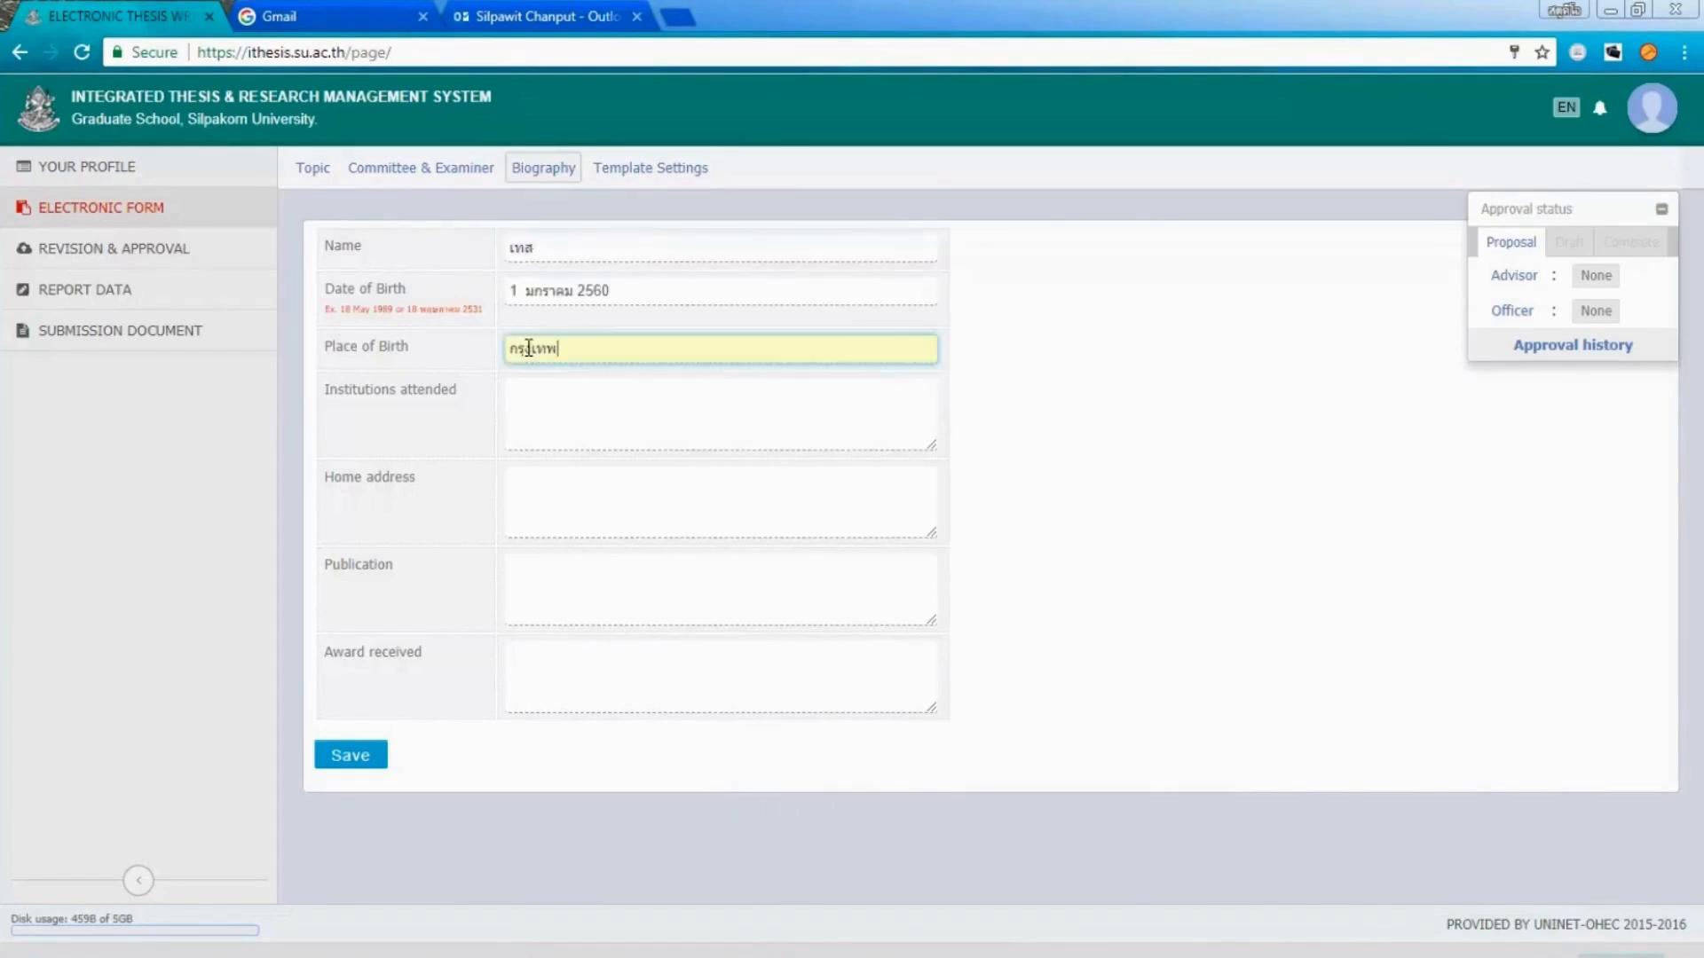
click(352, 768)
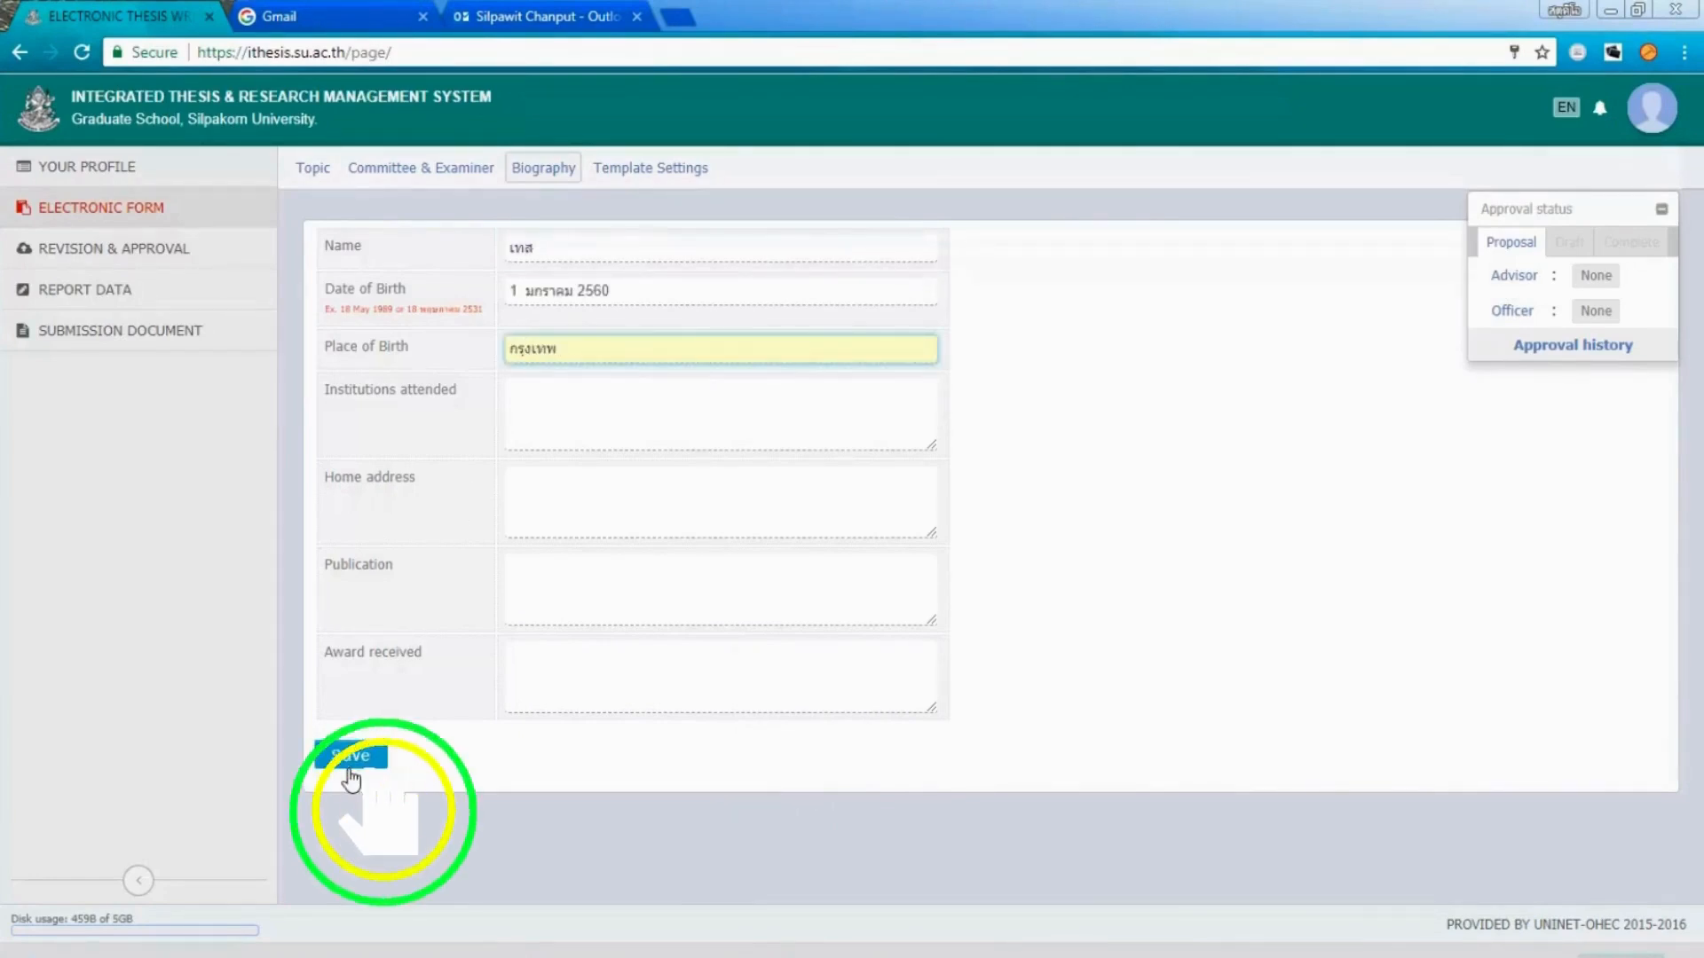
click(352, 768)
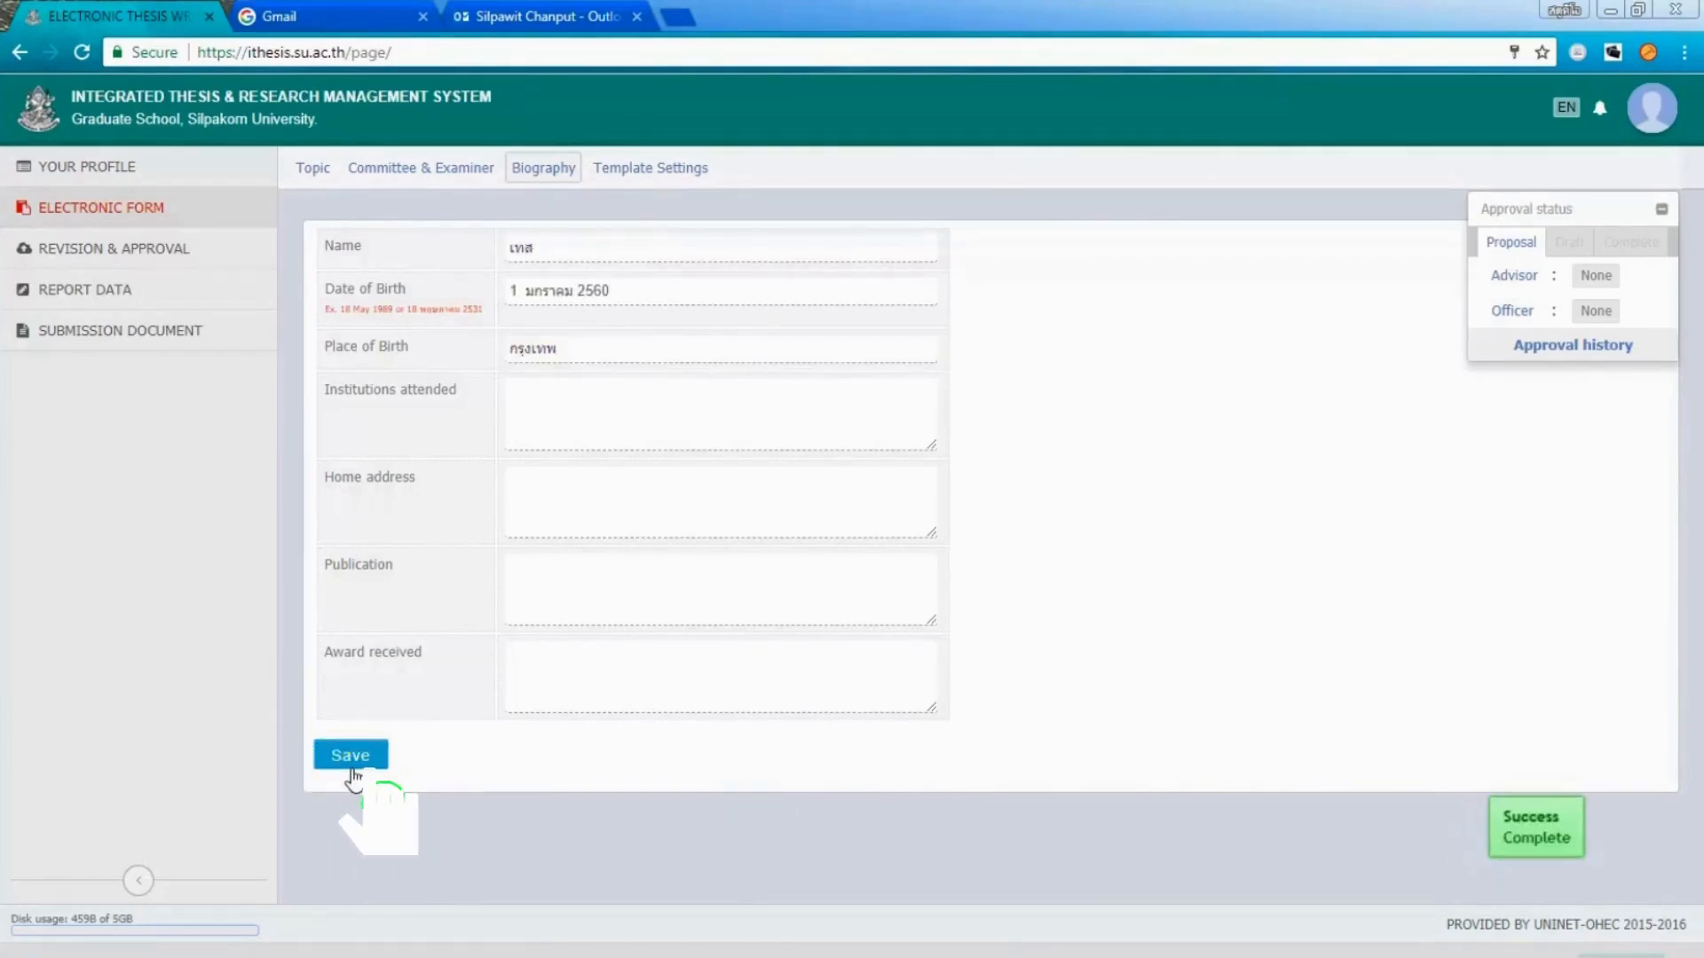
click(651, 168)
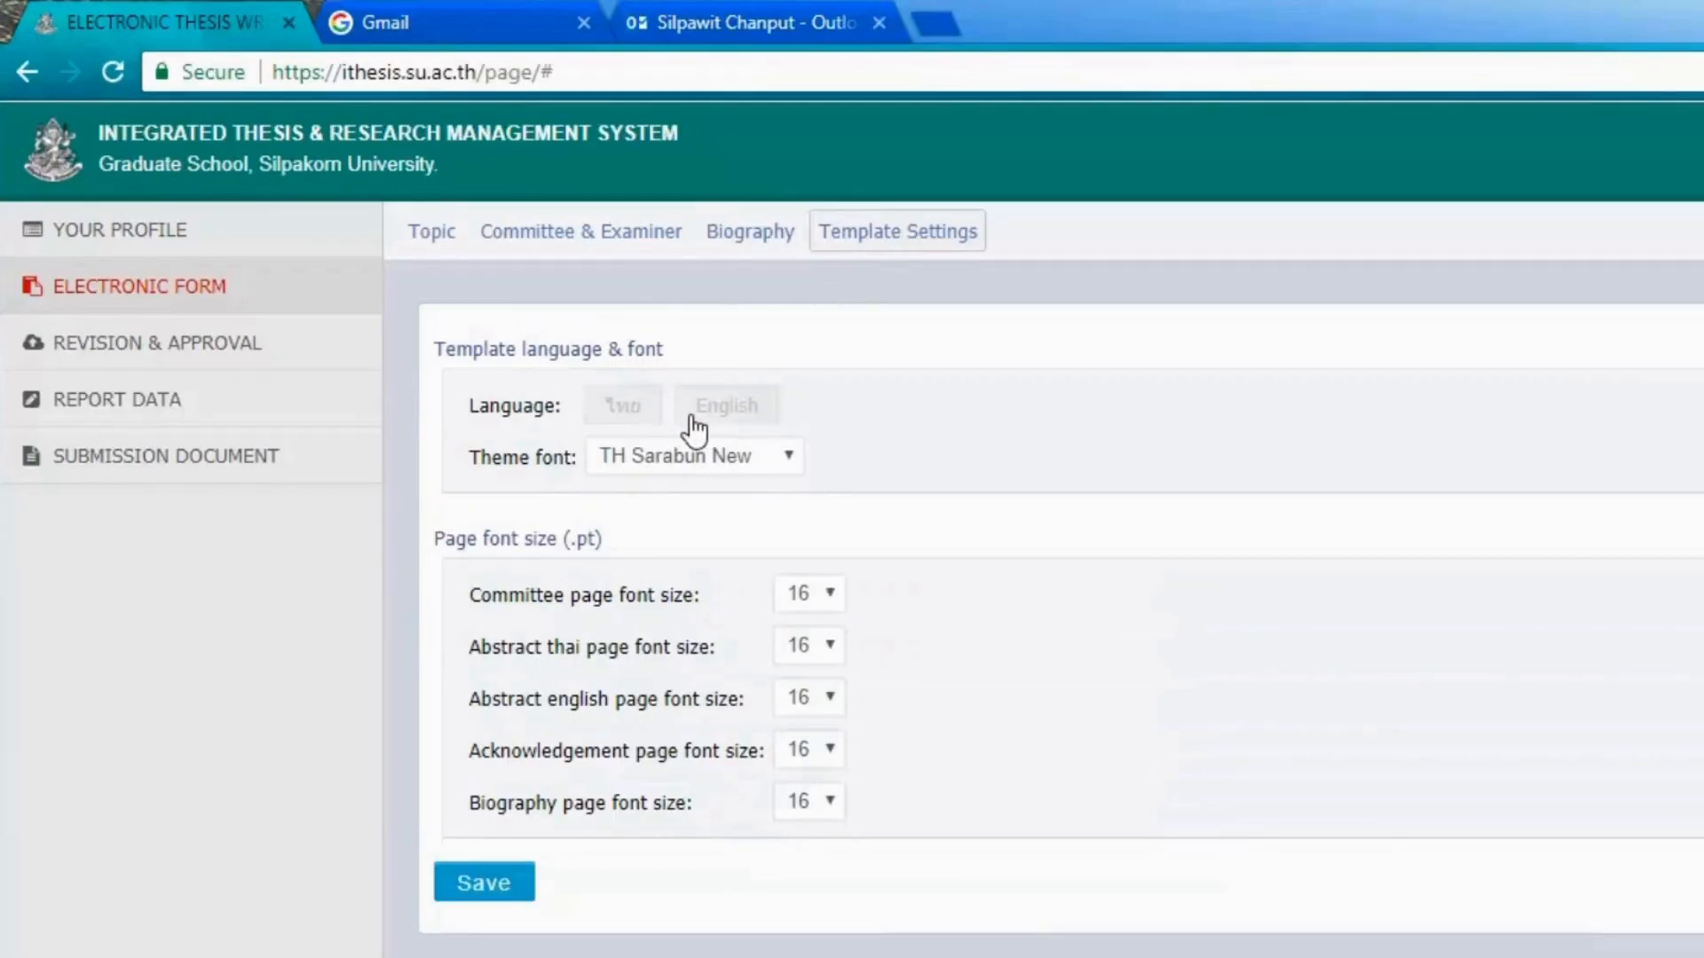
Save the template as Thai language, TH Sarabun New theme font, 16 pt Thai abstract size.
click(655, 416)
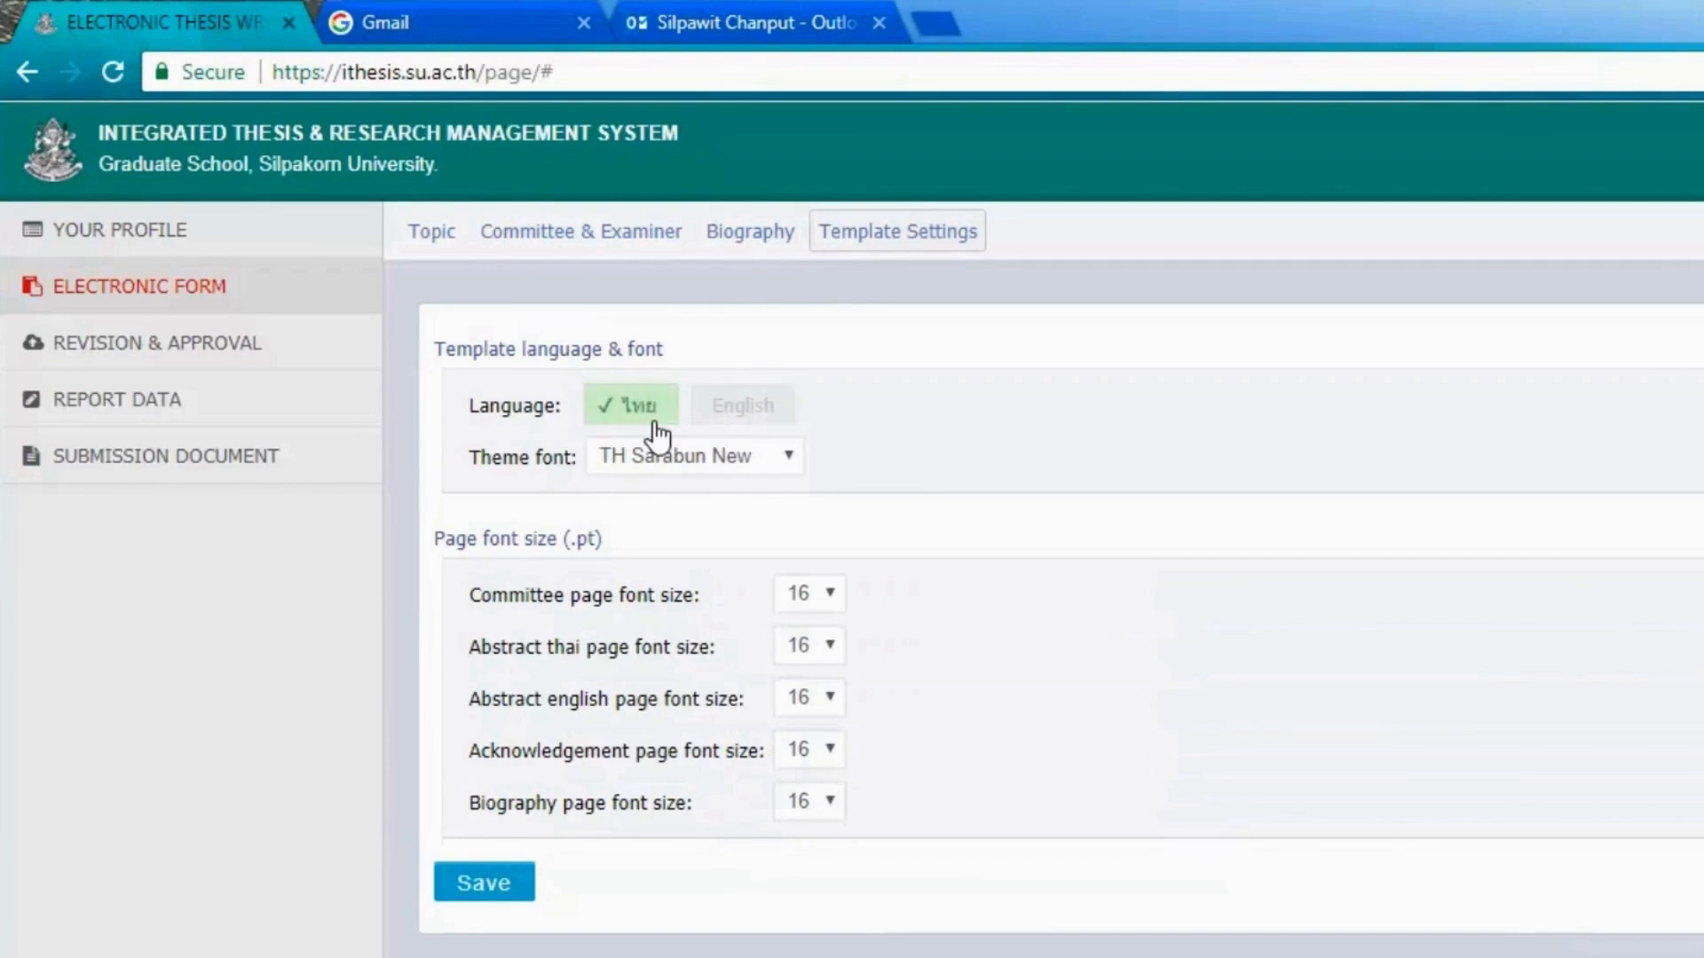
click(793, 463)
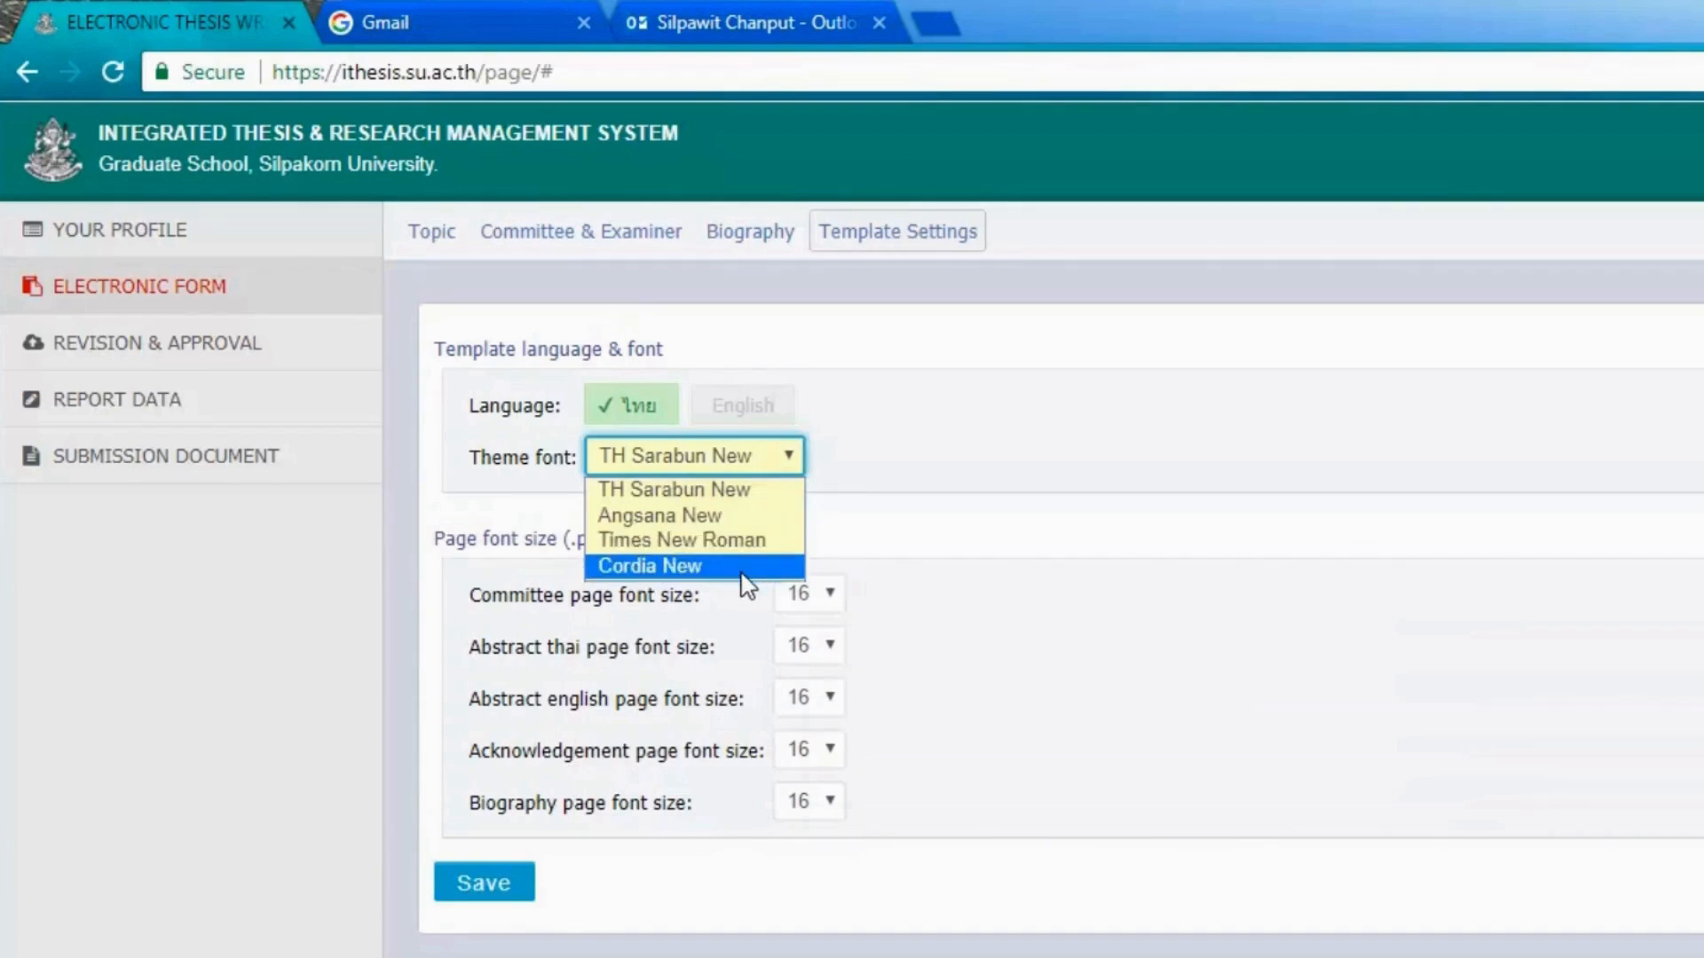
click(957, 528)
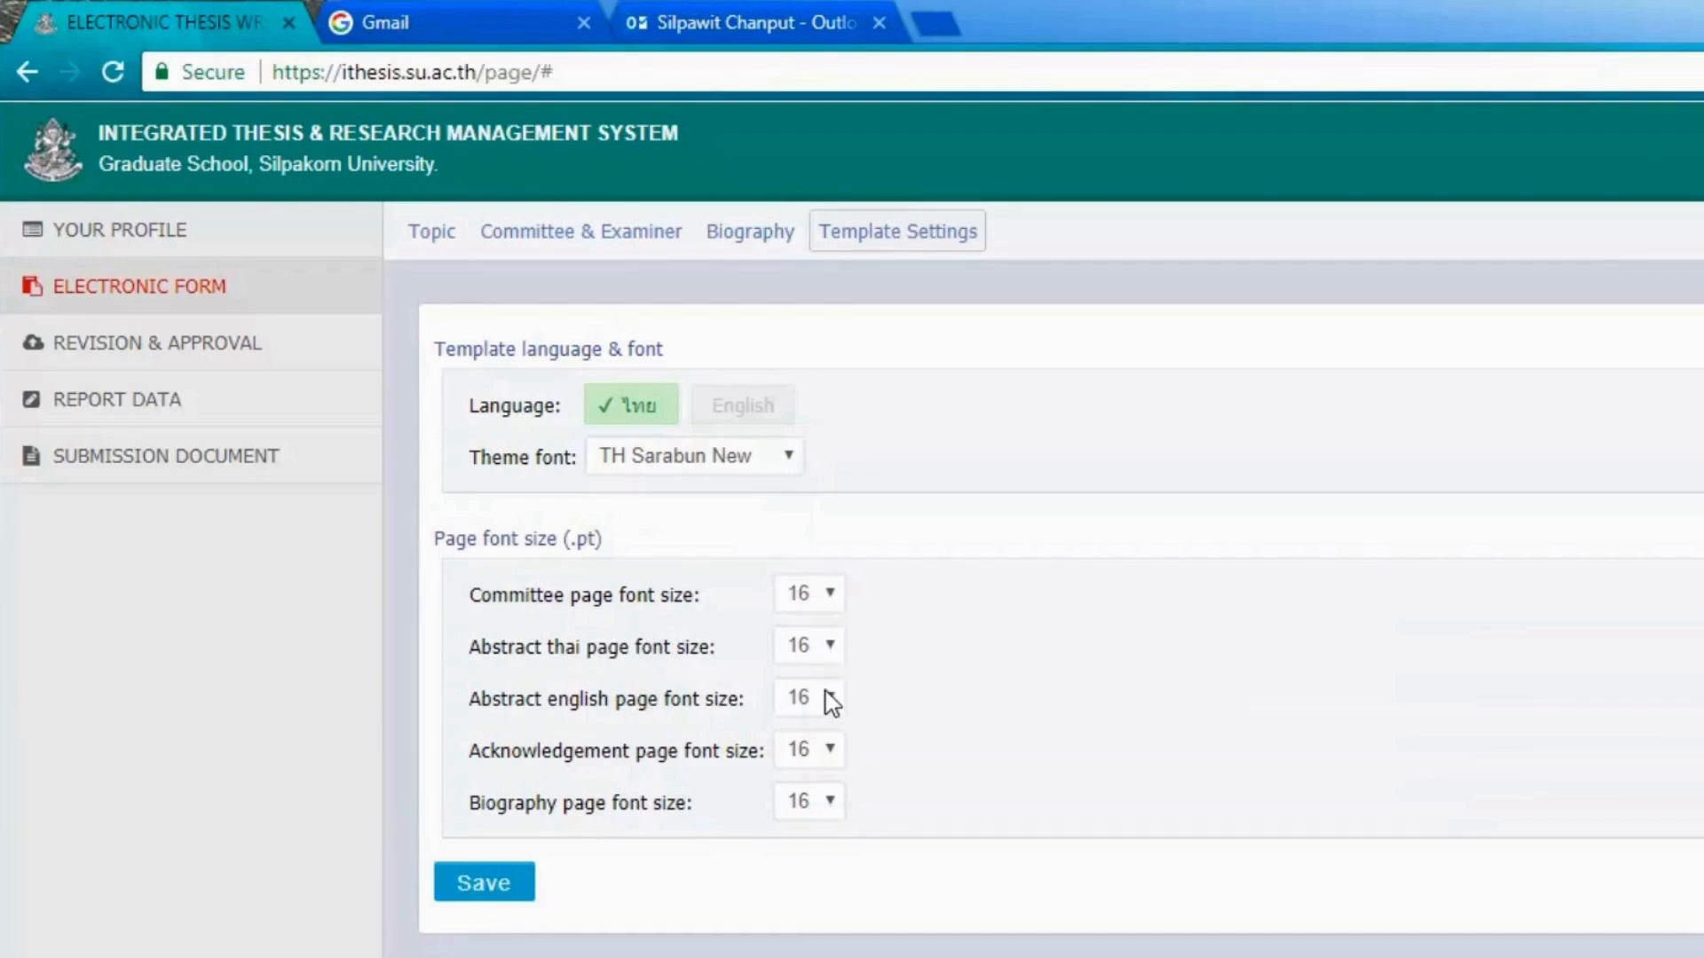
click(830, 646)
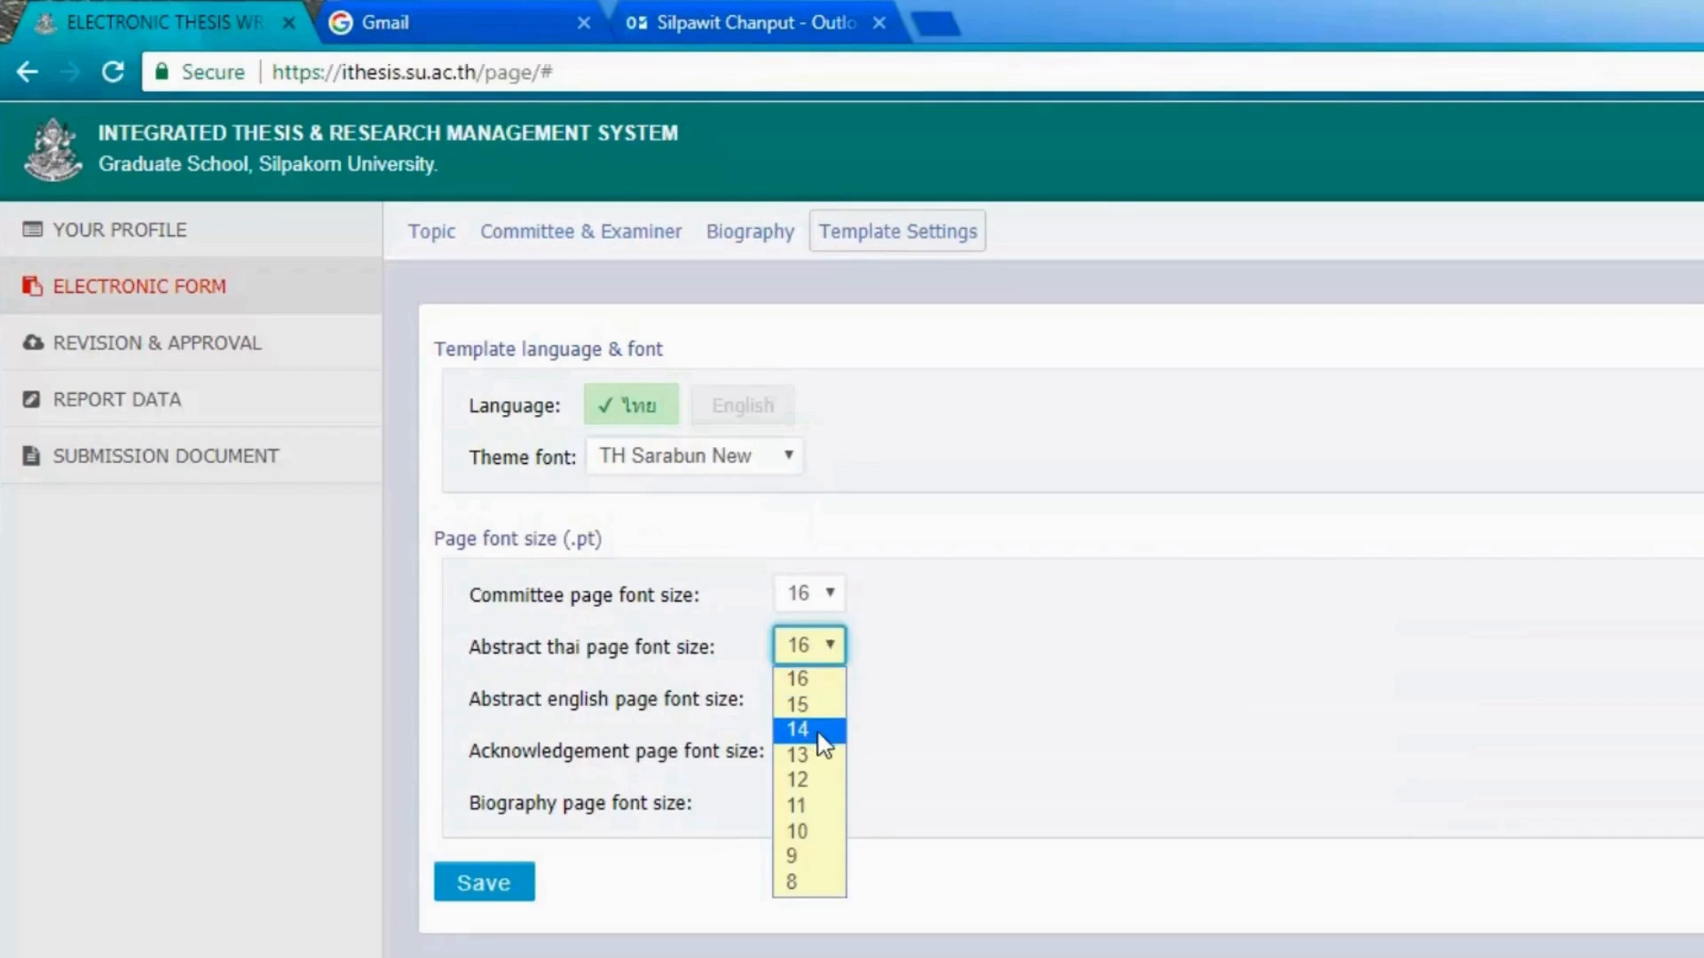
click(943, 749)
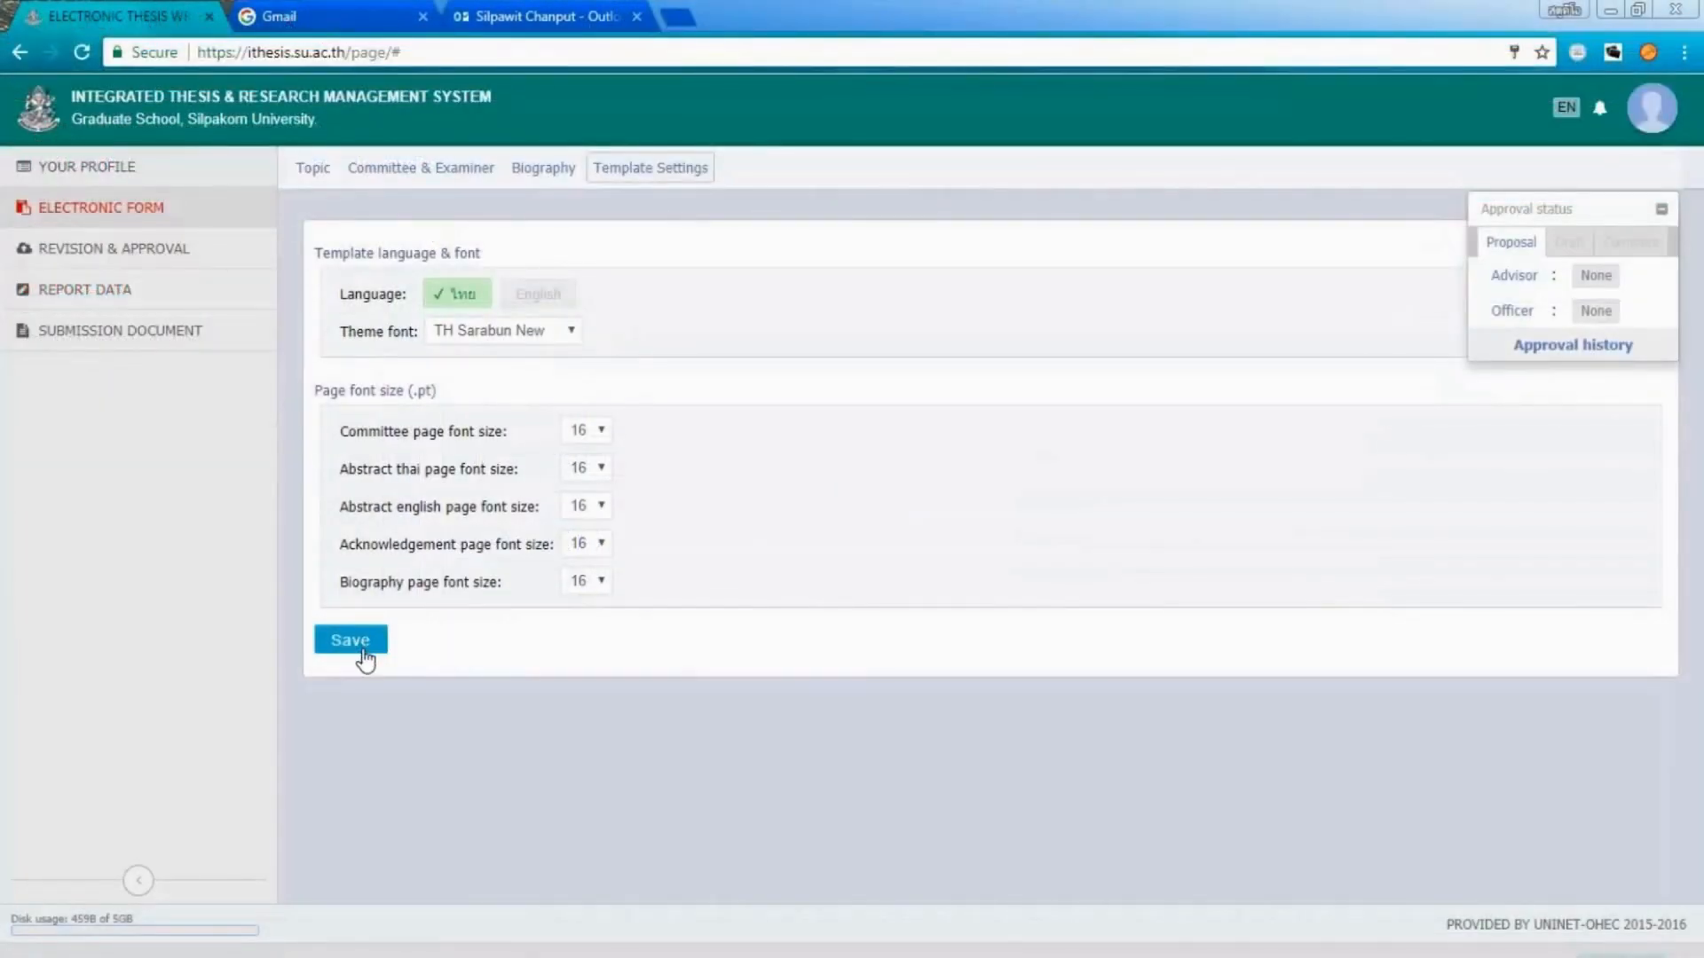
click(362, 640)
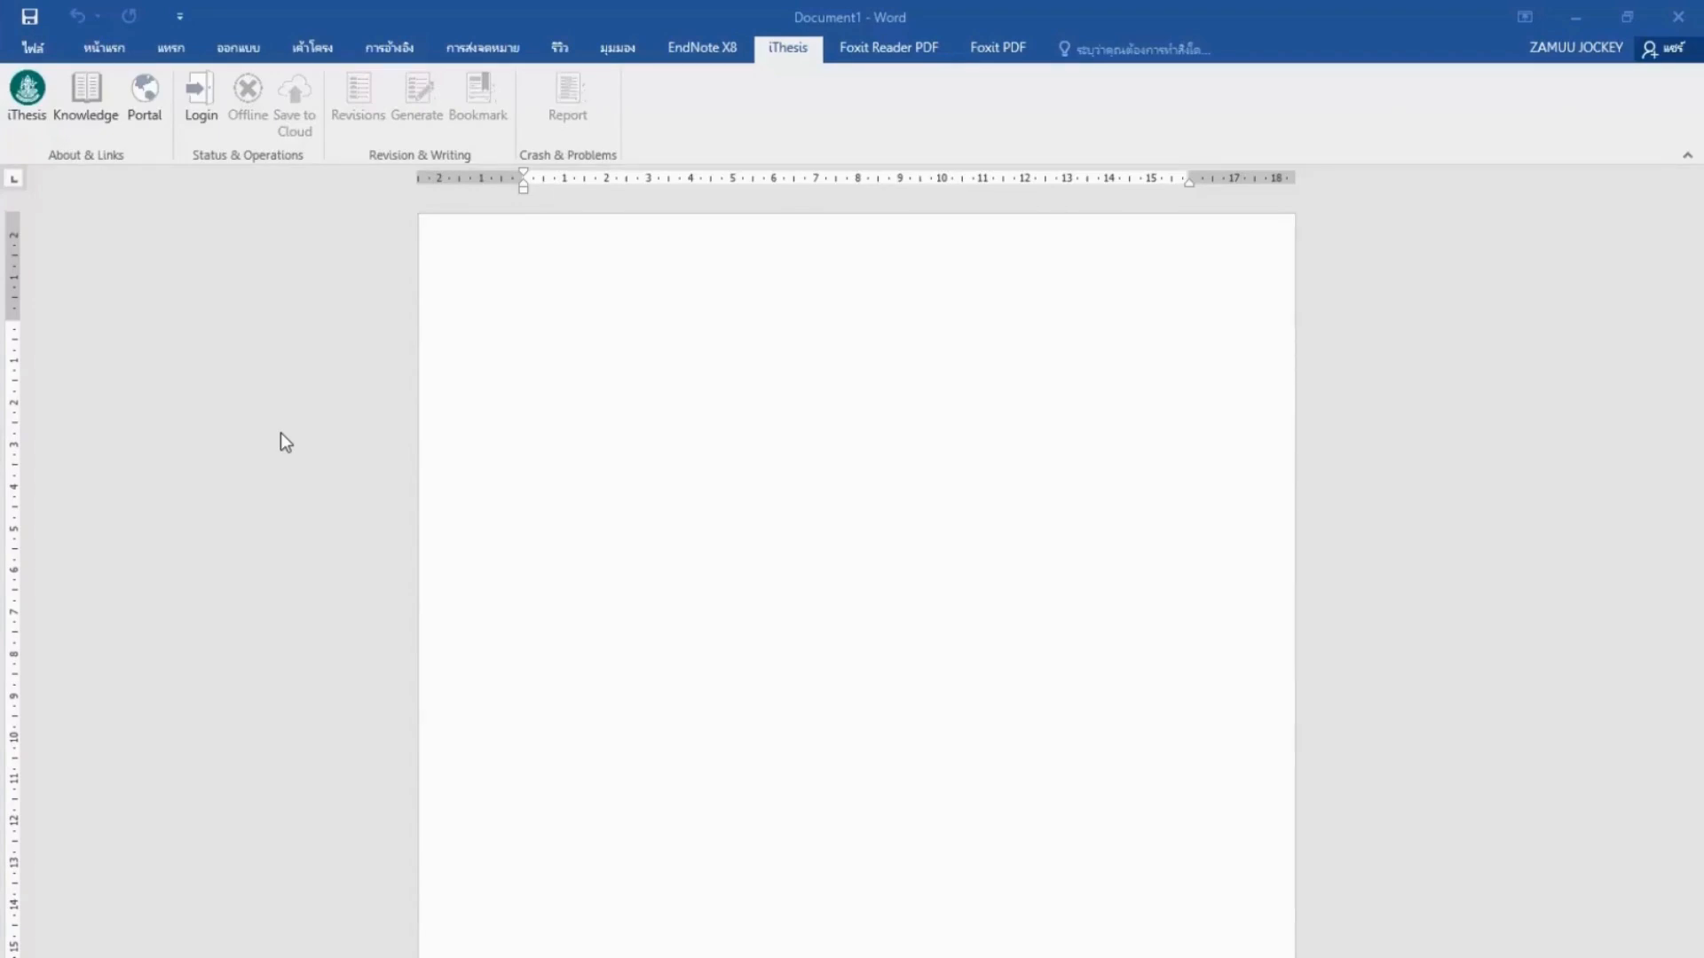
Sign in to the iThesis add-in panel in Word with the student's username and password.
click(780, 59)
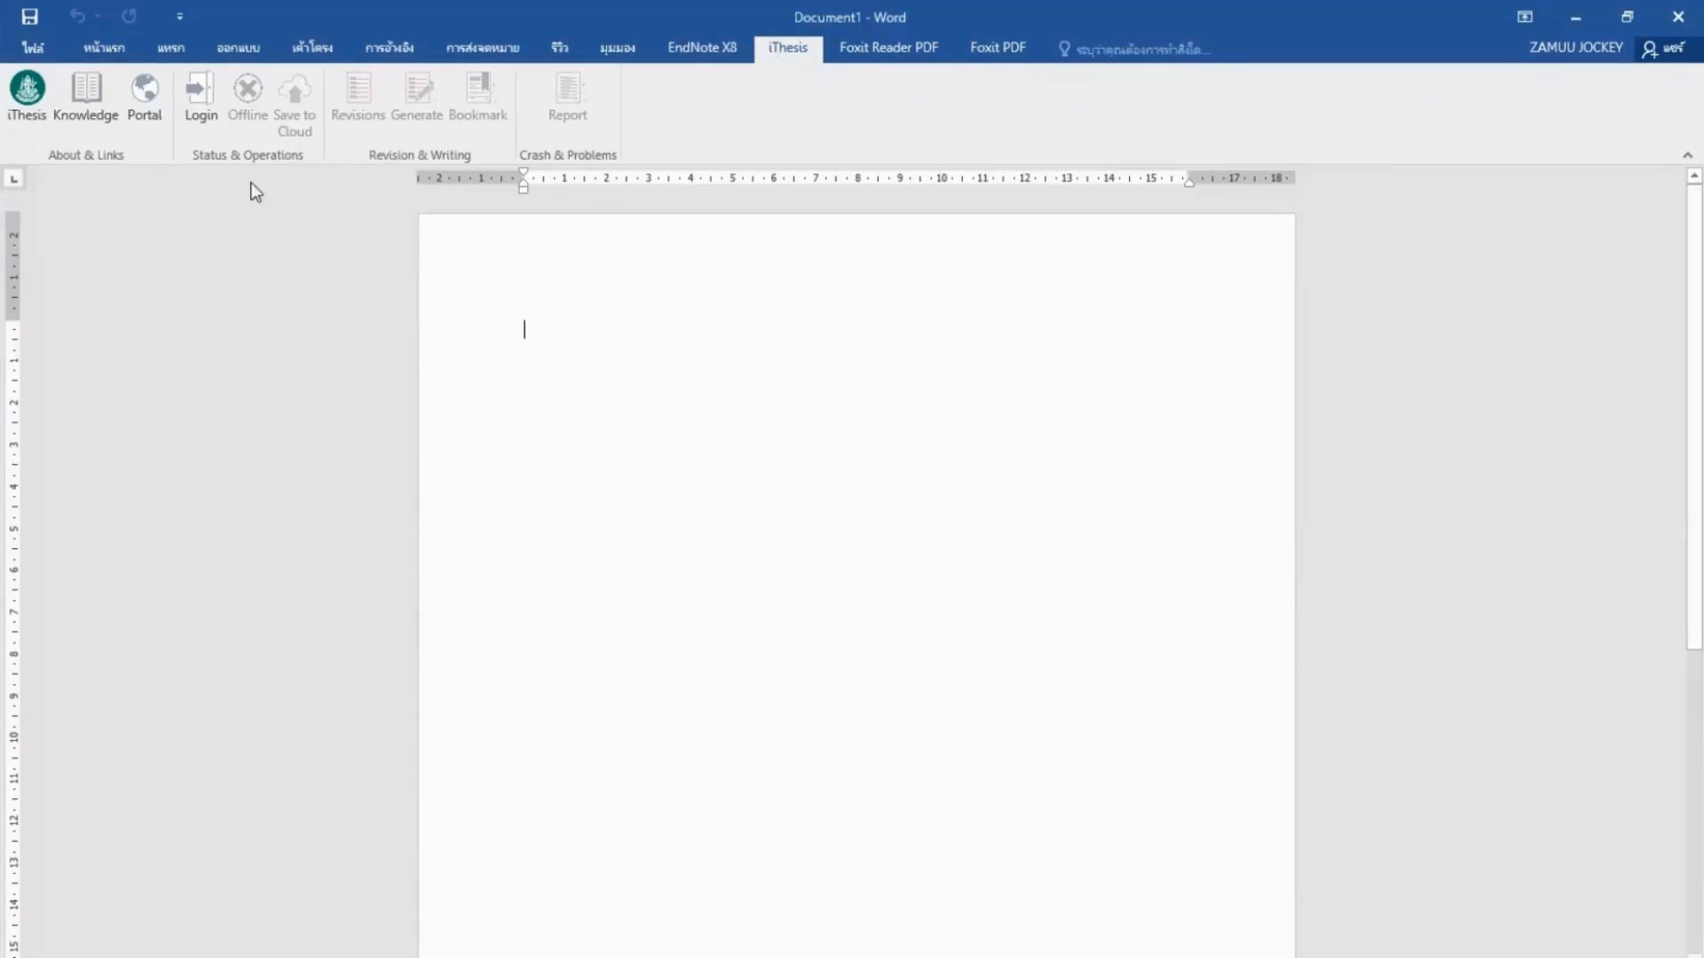
click(197, 120)
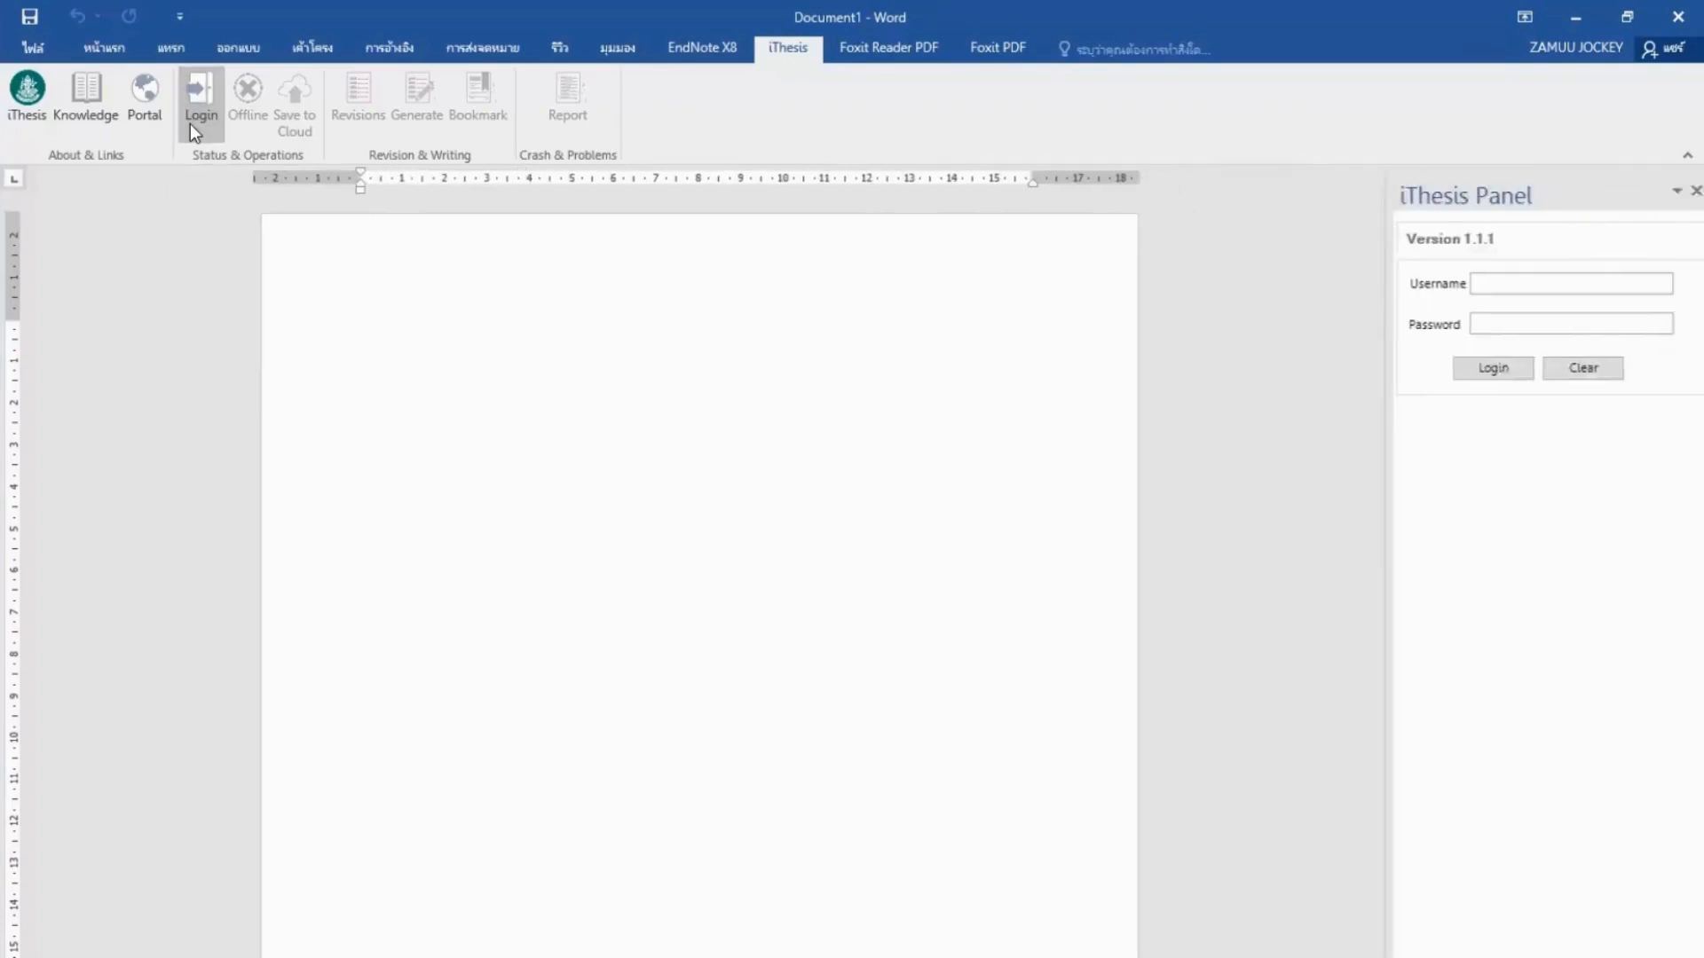
click(1487, 285)
click(1521, 325)
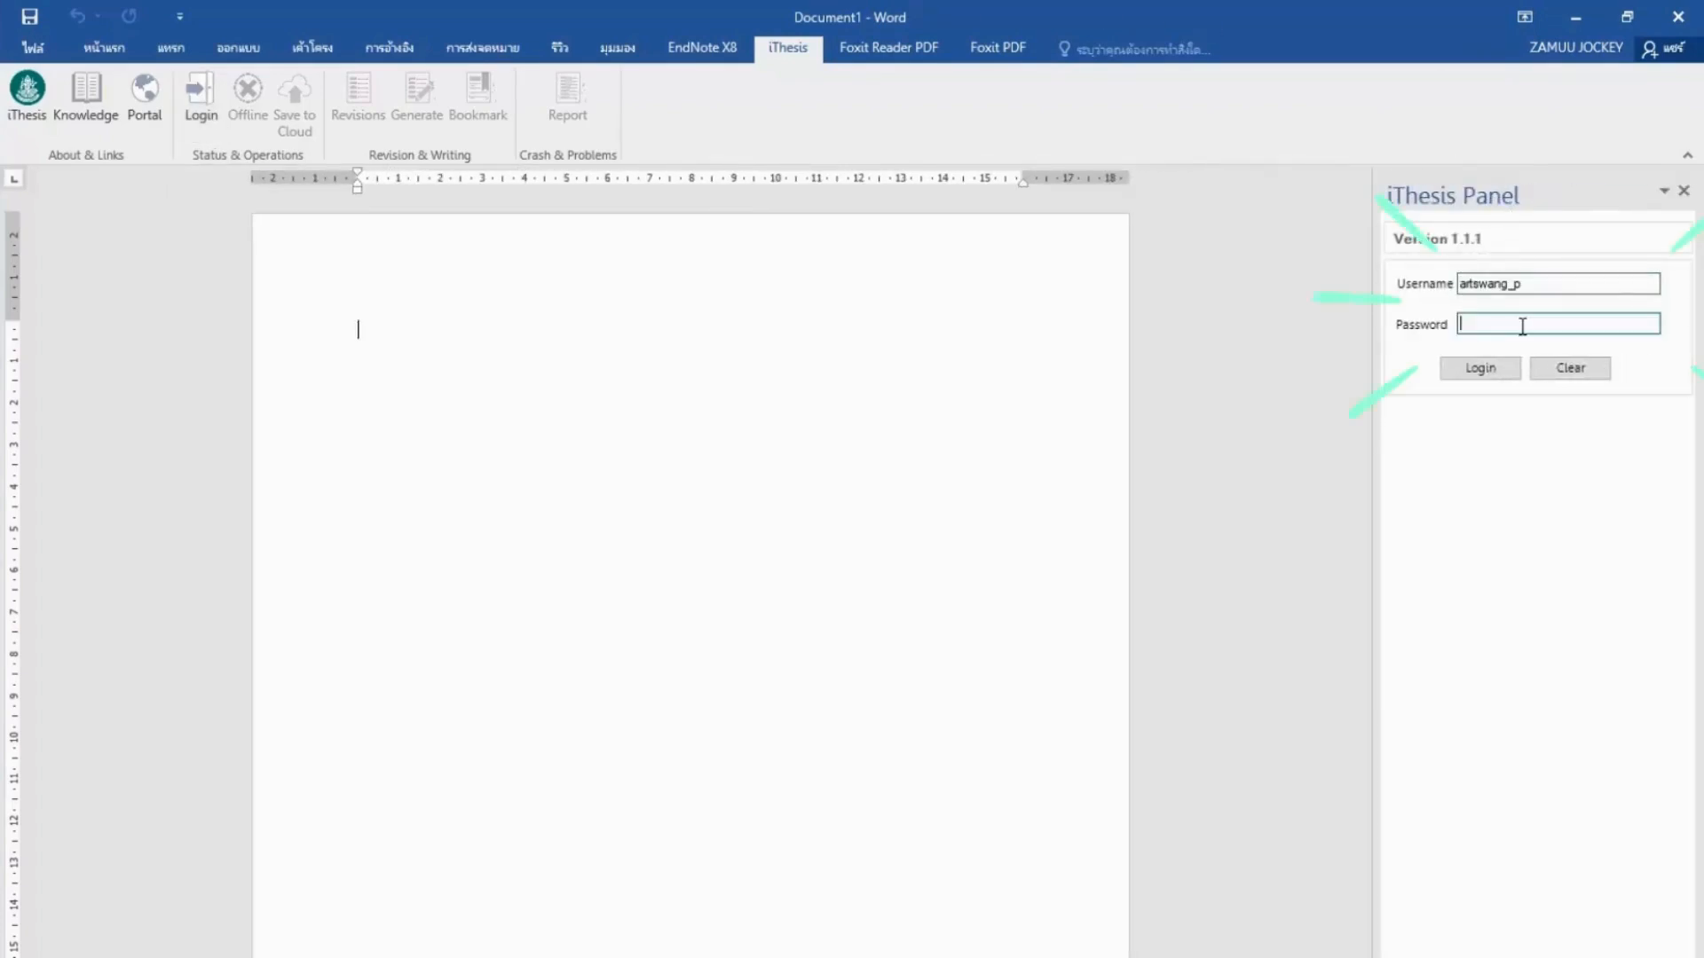
text(•••••••••)
click(1504, 375)
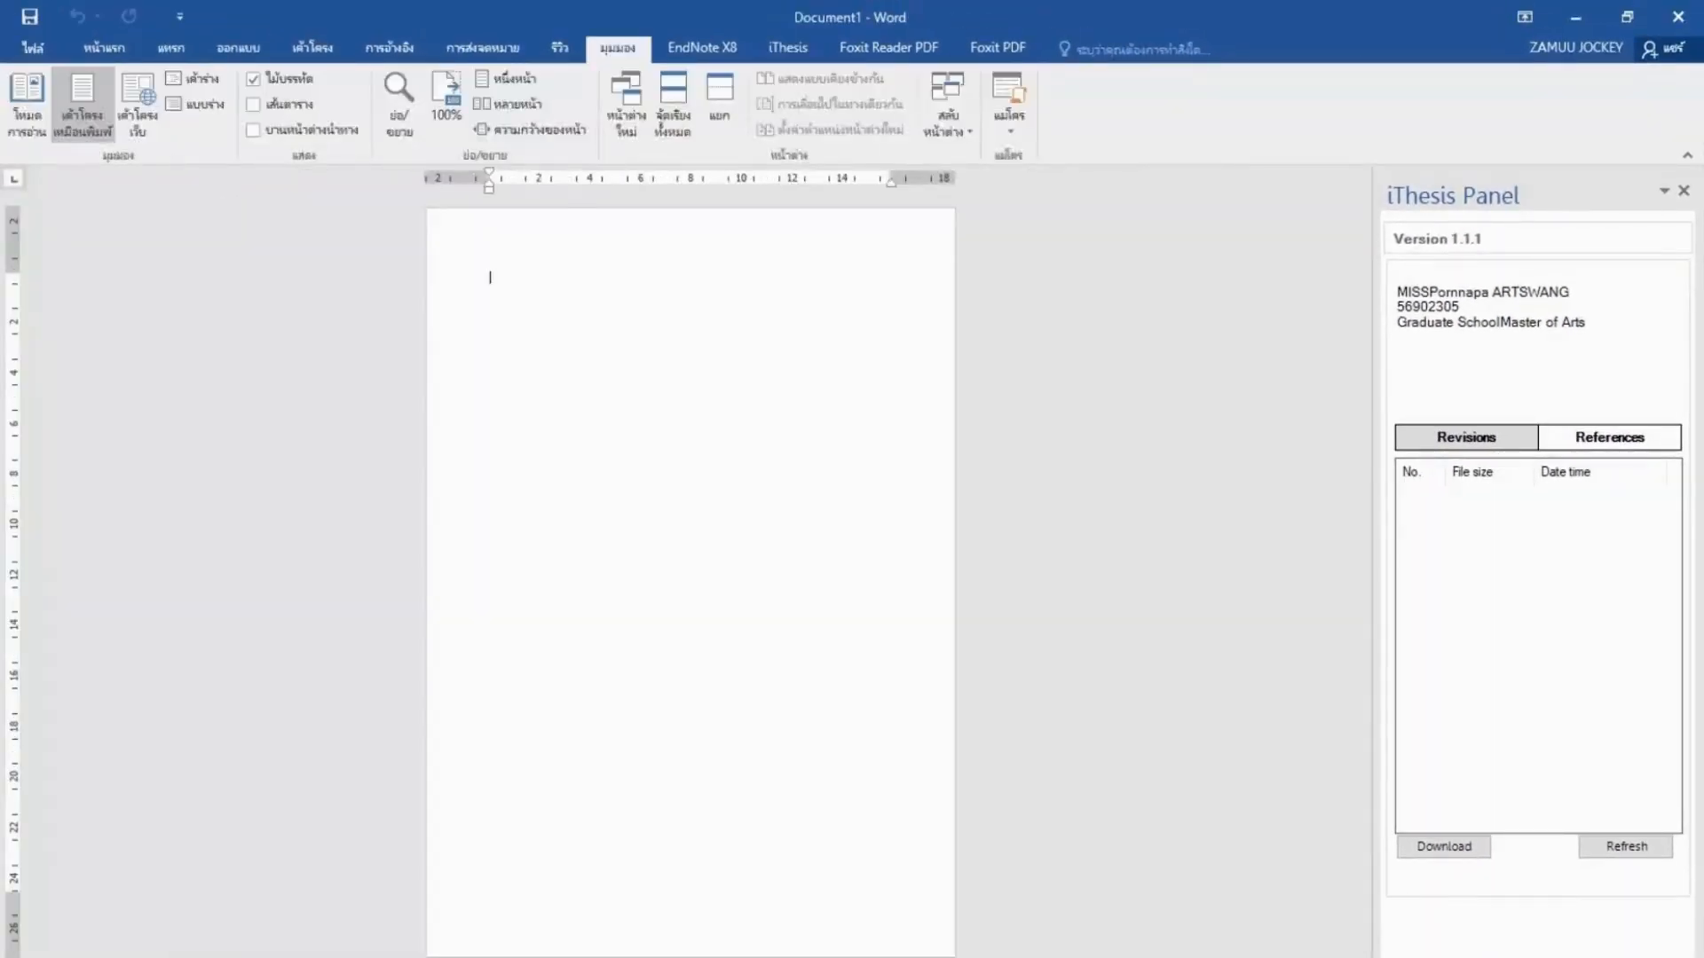
drag(1546, 957, 1533, 957)
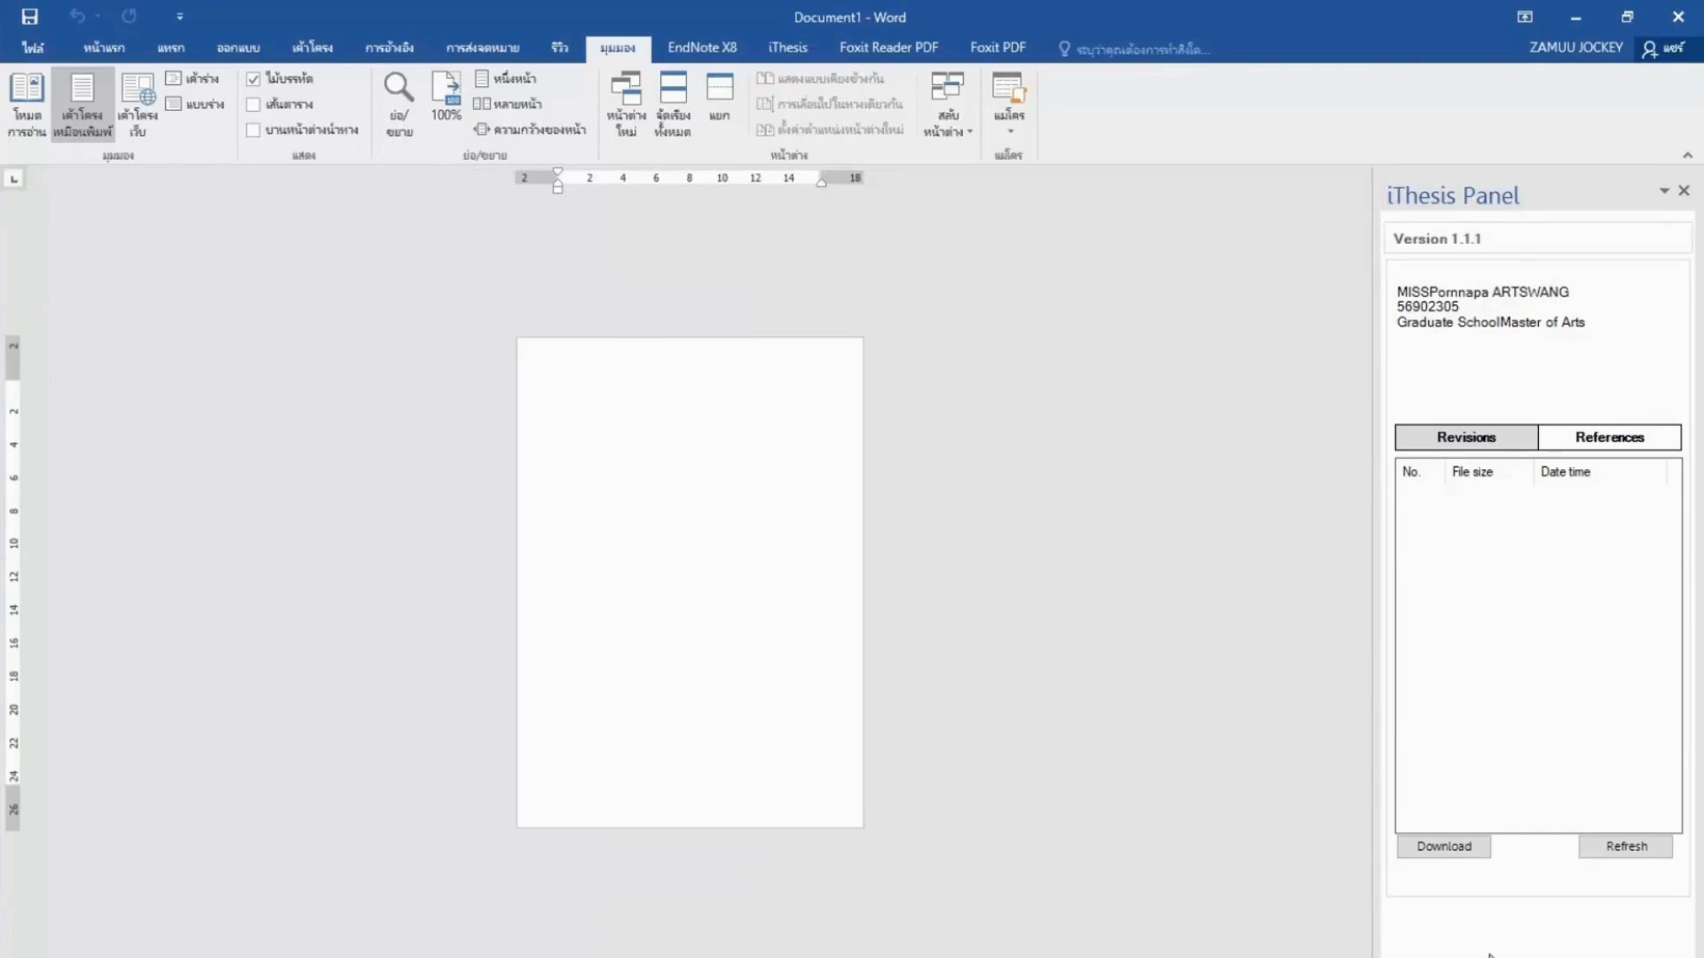
Generate the iThesis thesis template with cover, approval and contents pages into Document1.
click(786, 48)
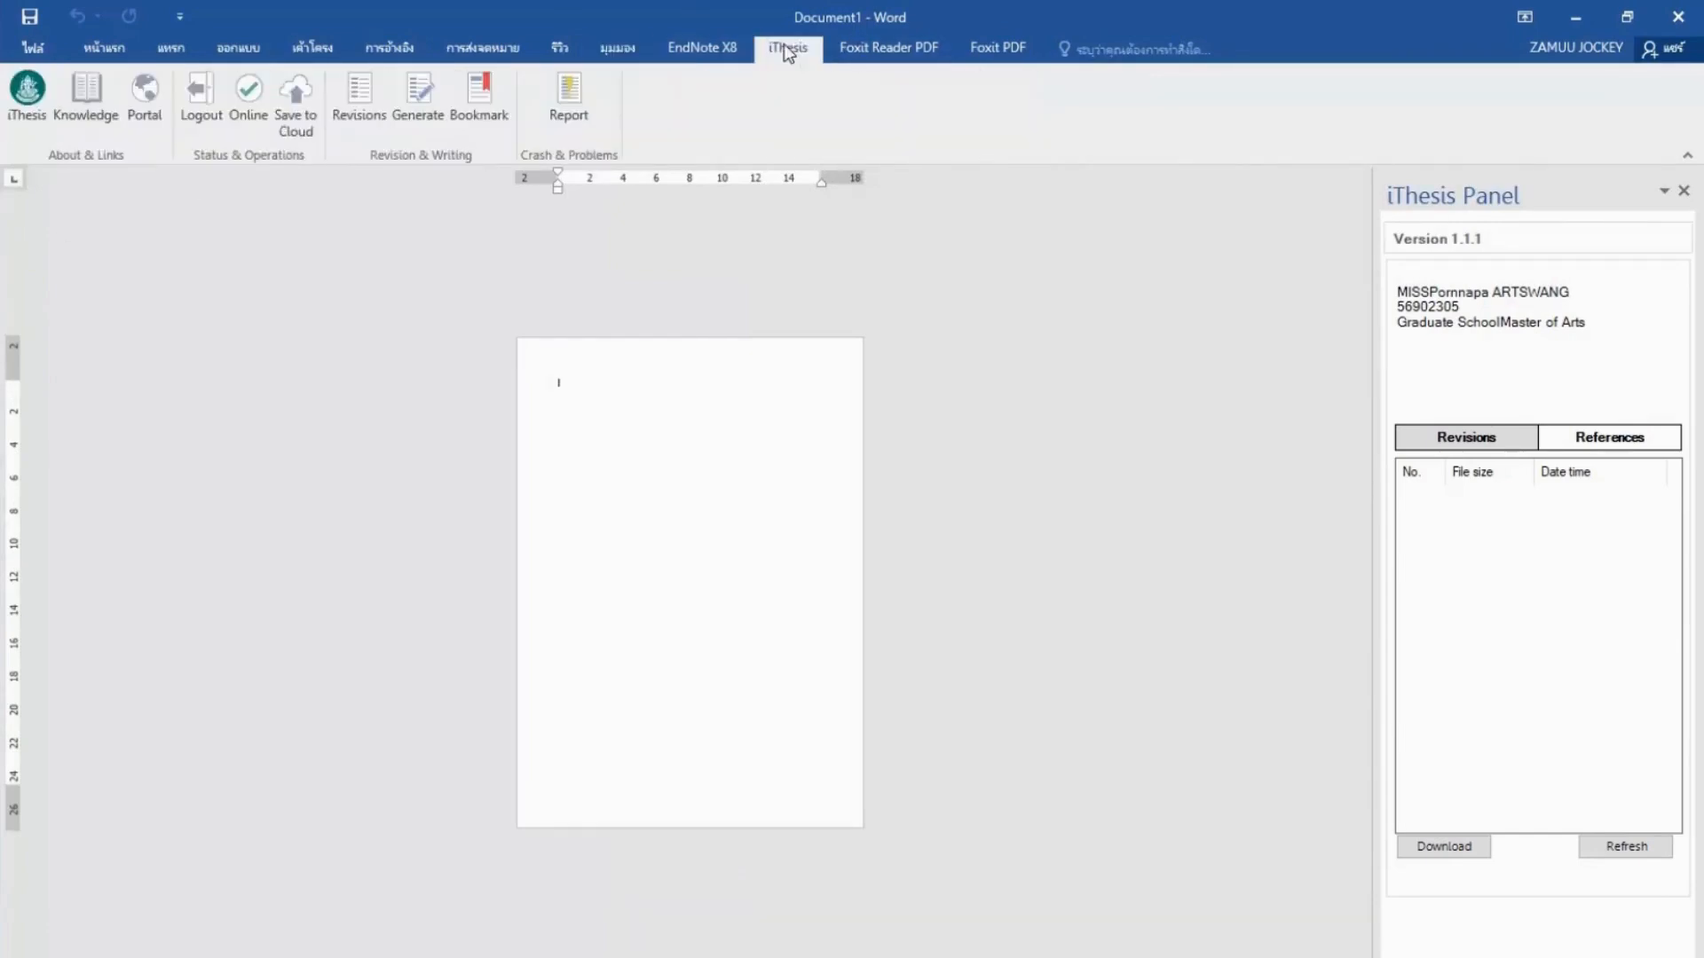
click(428, 122)
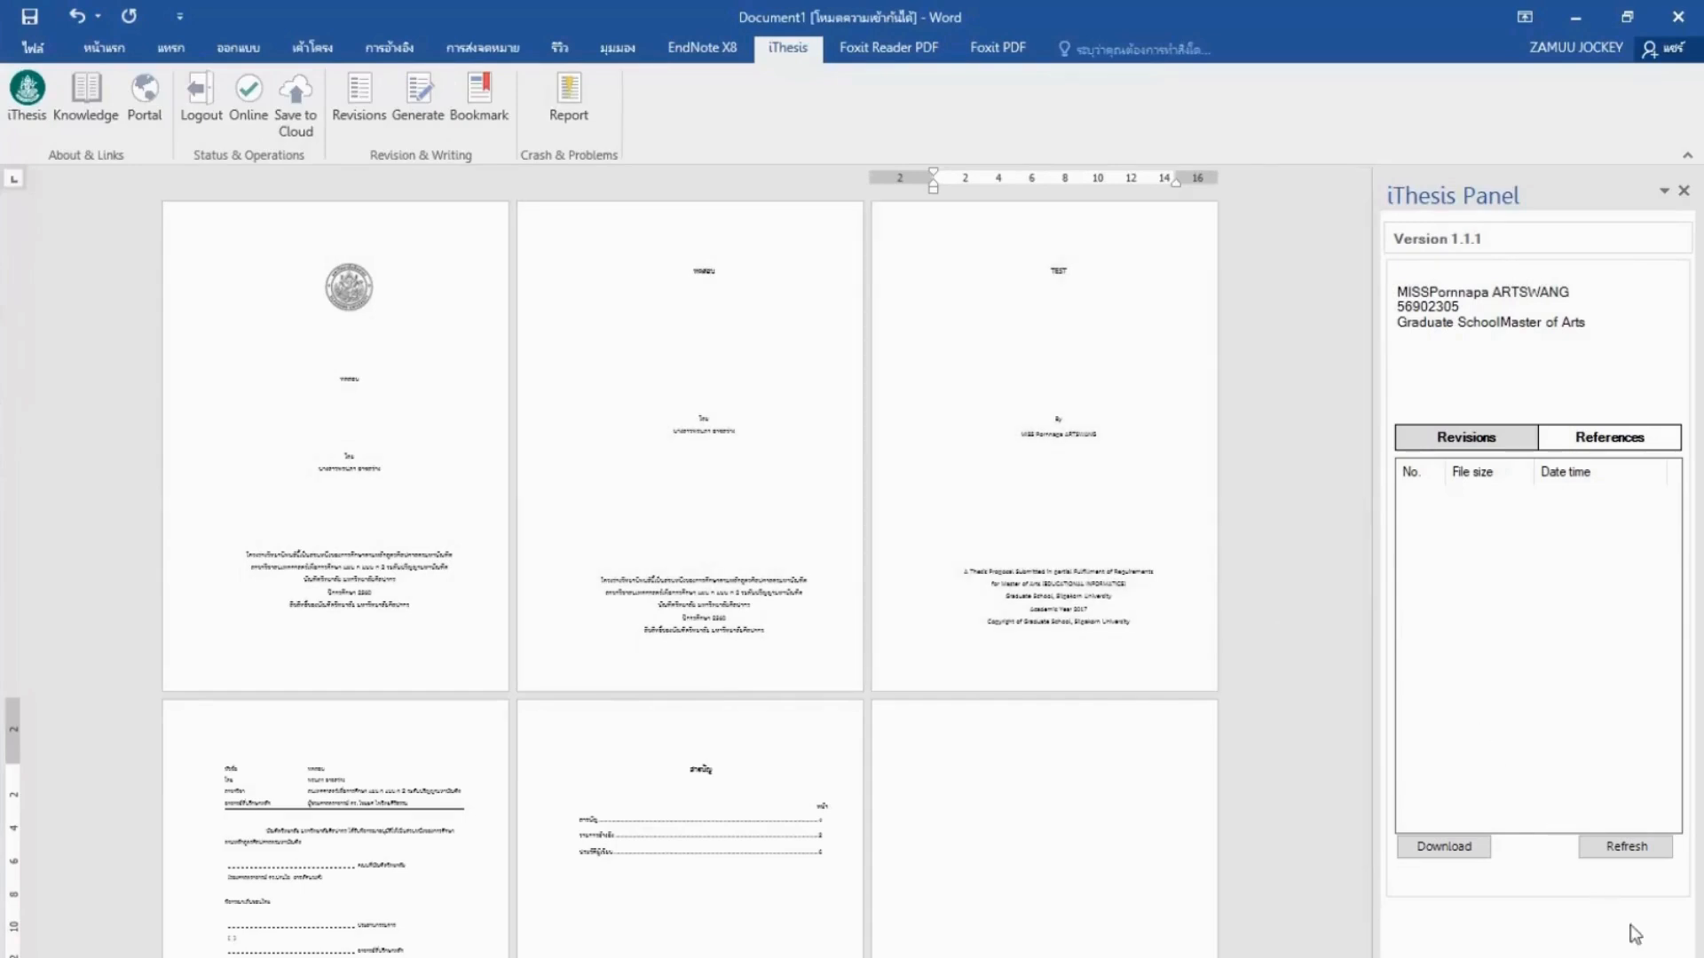
drag(1502, 957, 1543, 957)
scroll(620, 578, up, 7)
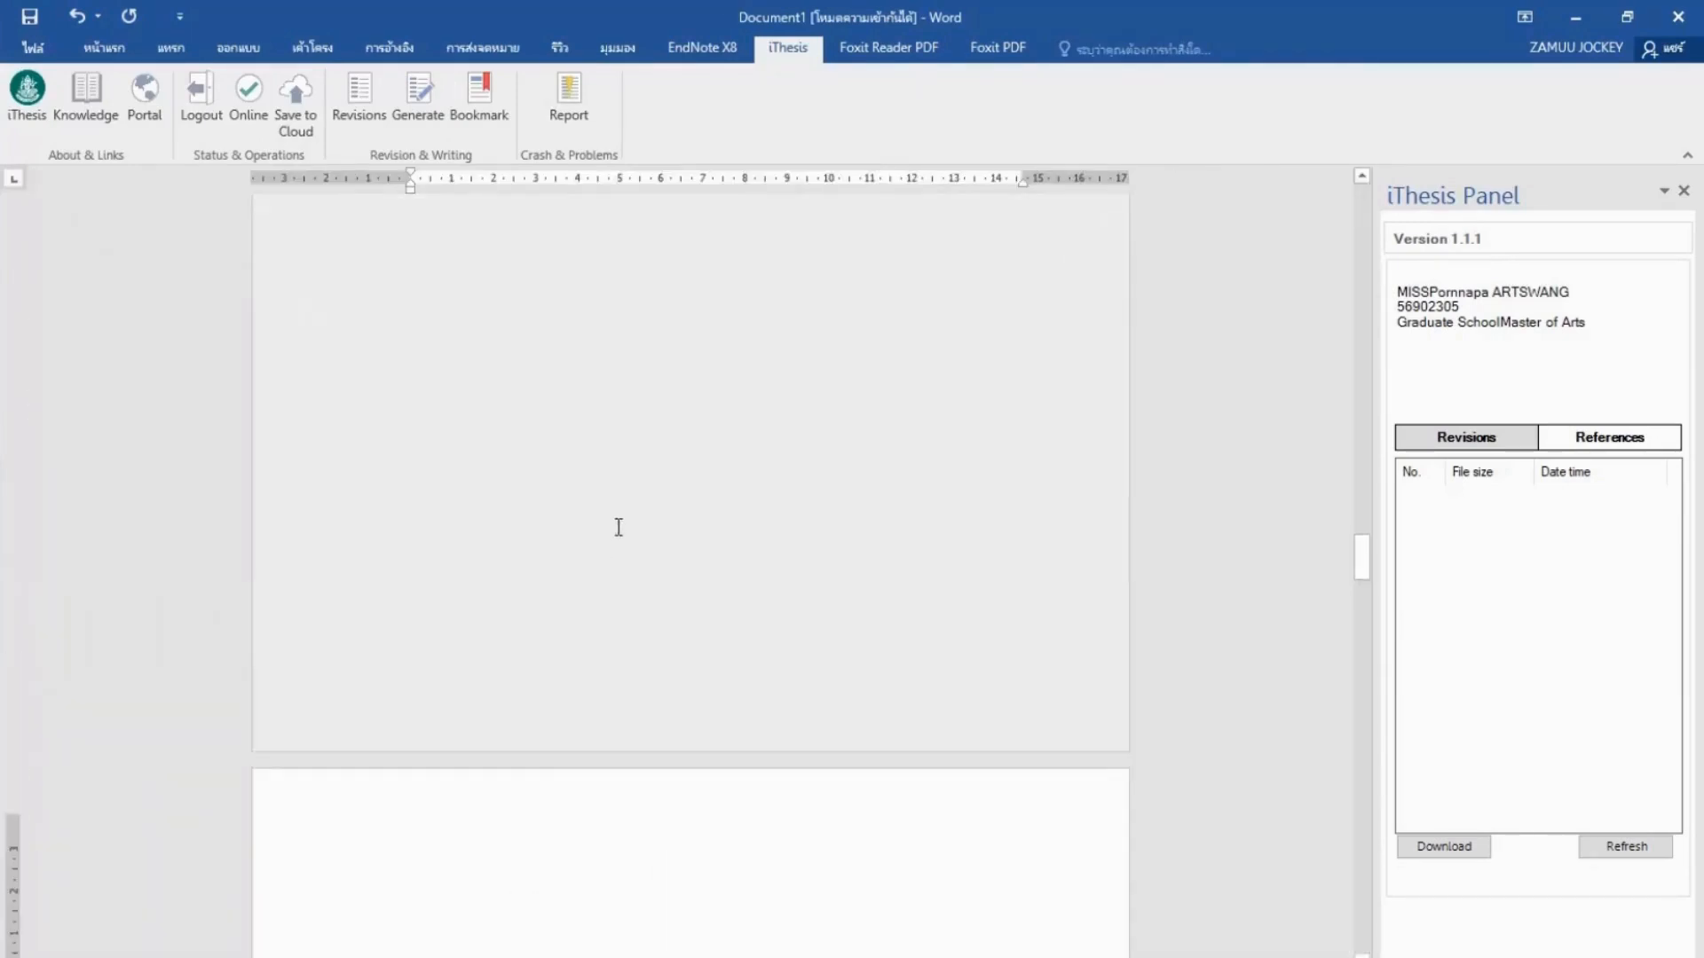
drag(1362, 559, 1361, 206)
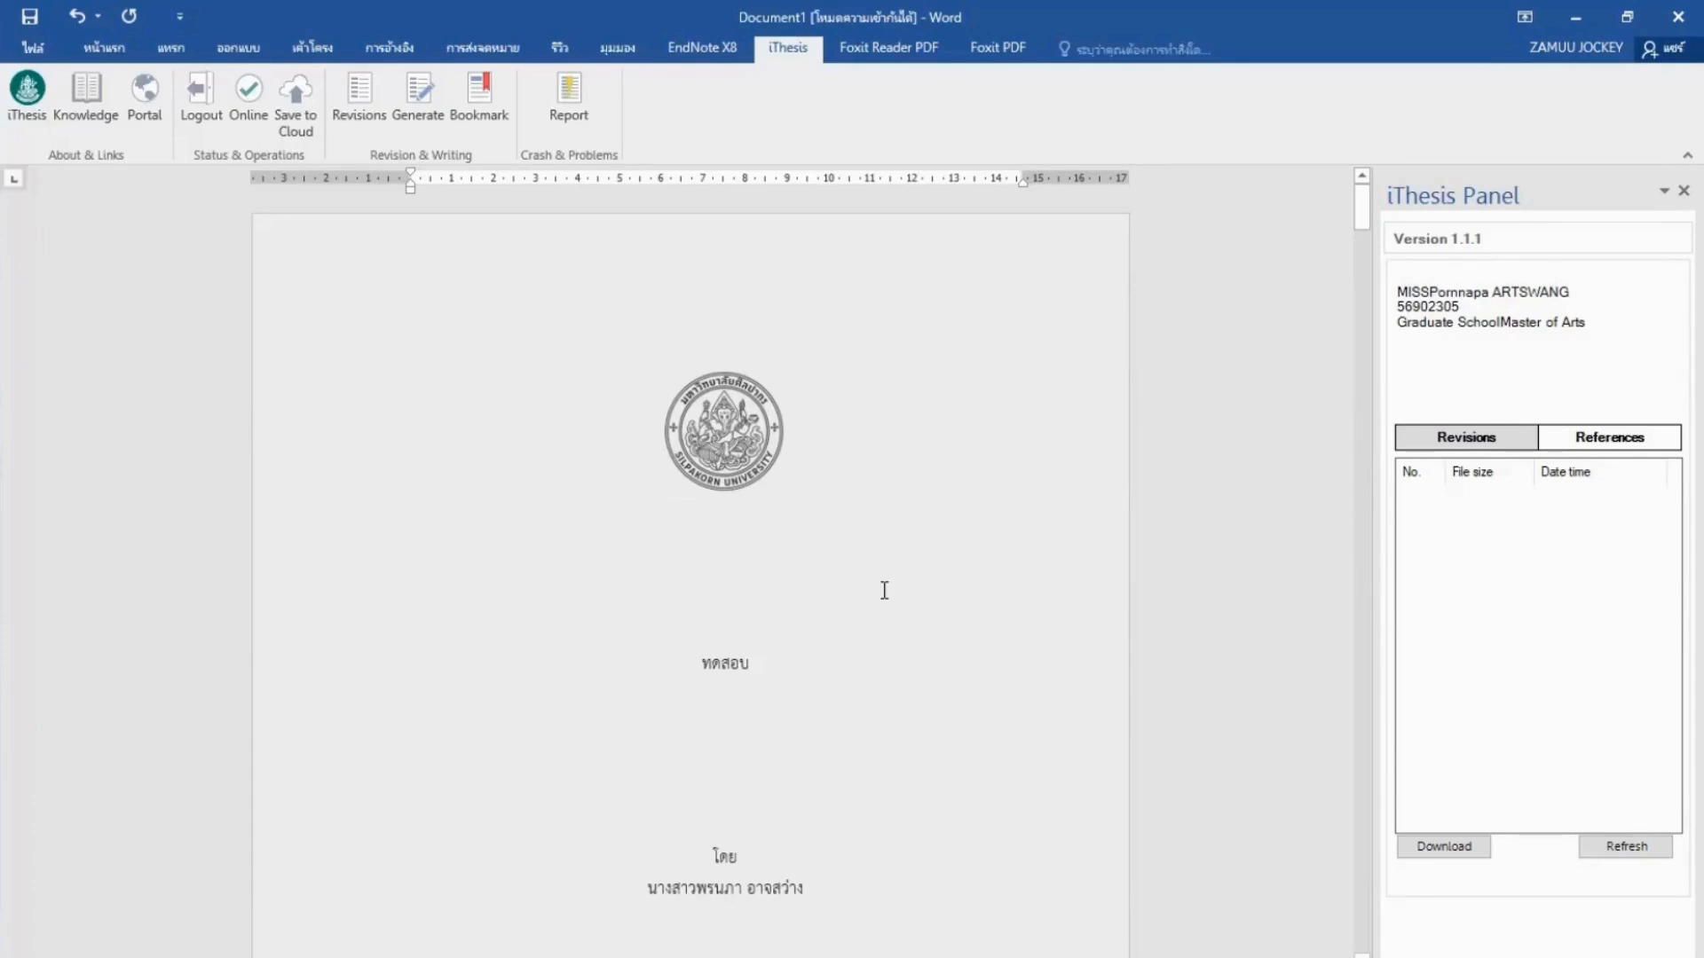
scroll(885, 591, down, 5)
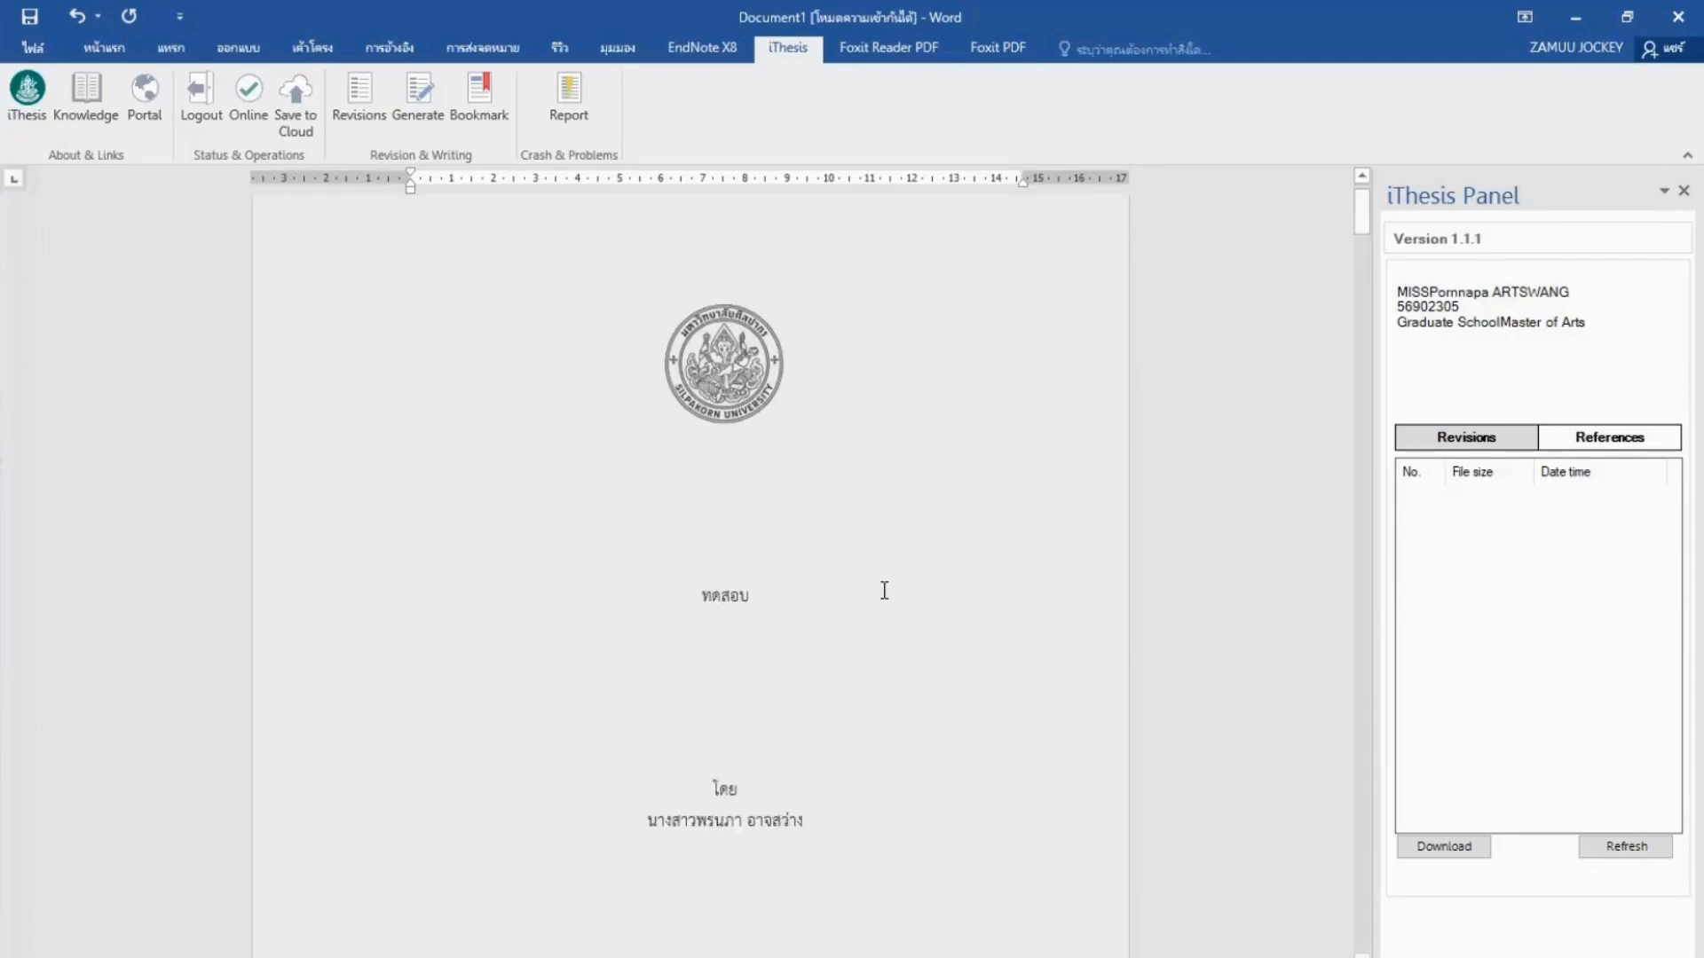
scroll(884, 591, down, 10)
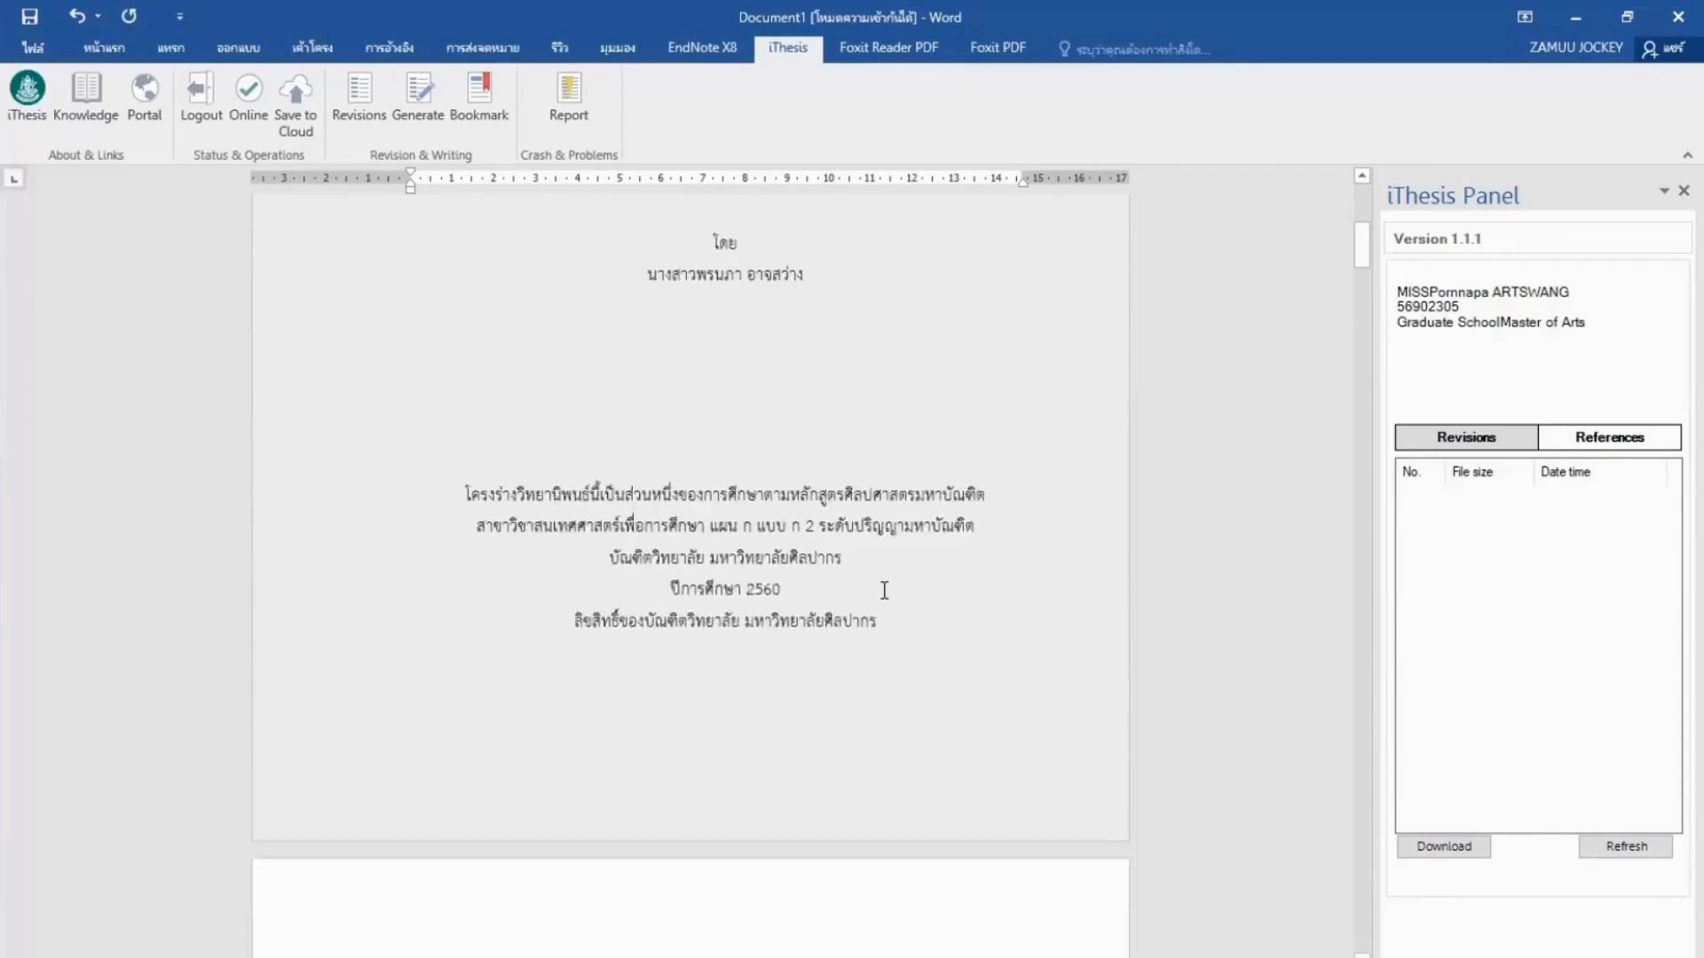
scroll(884, 590, down, 6)
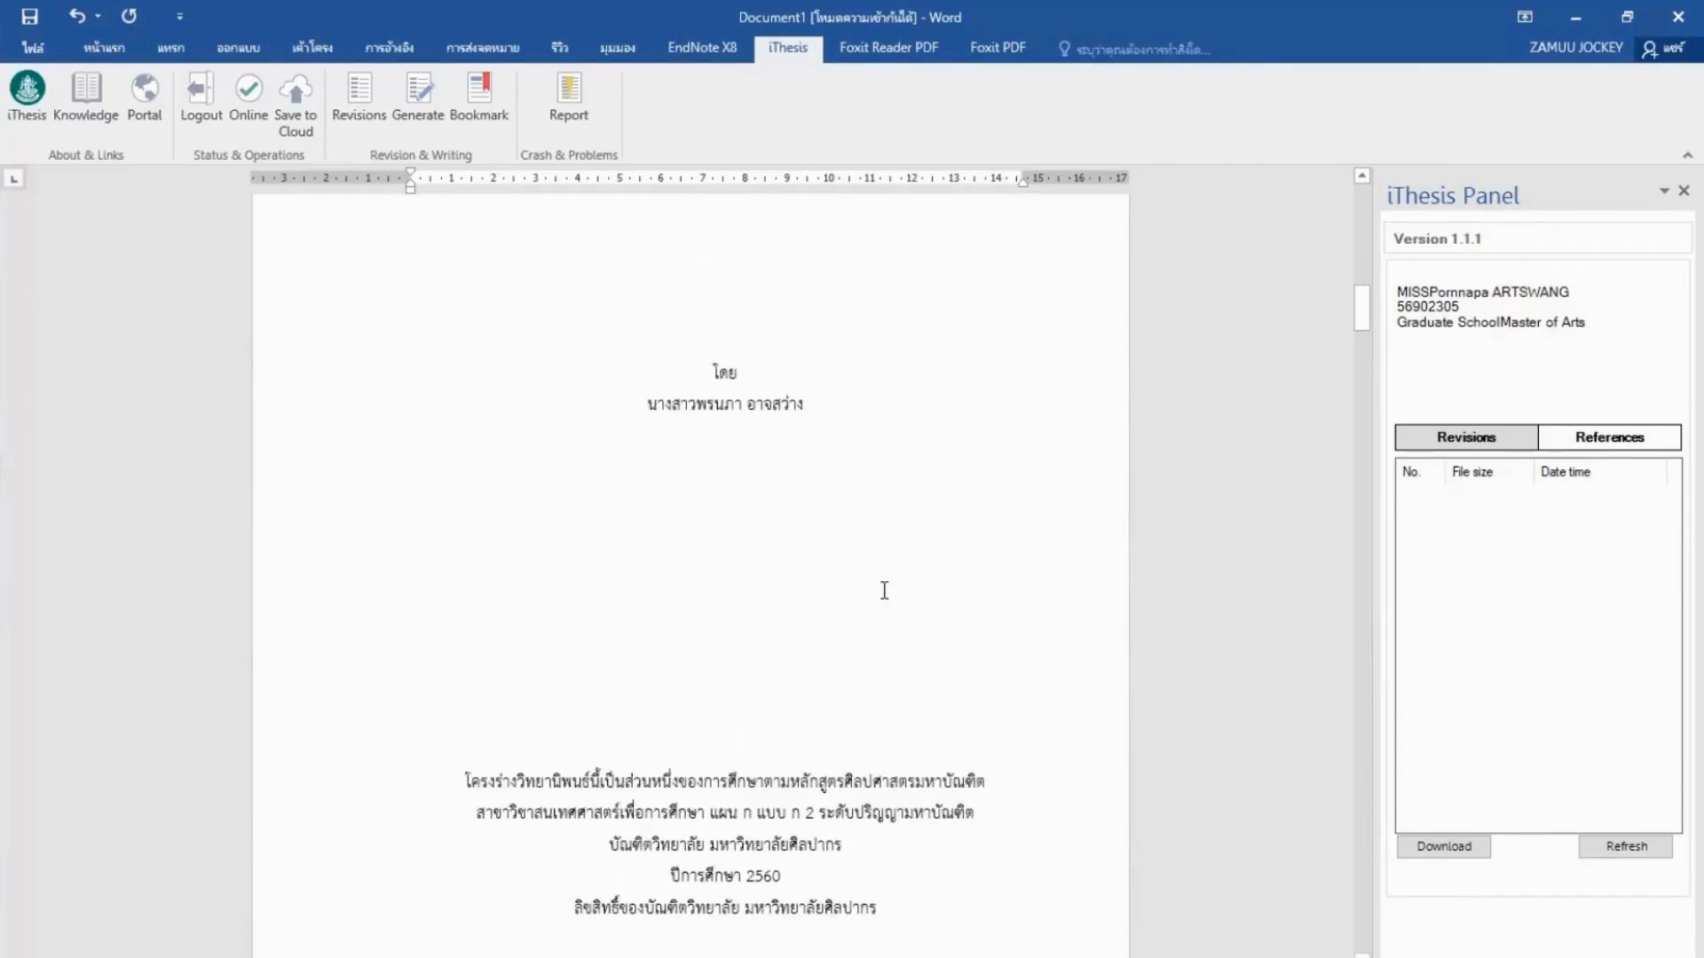
scroll(884, 590, down, 4)
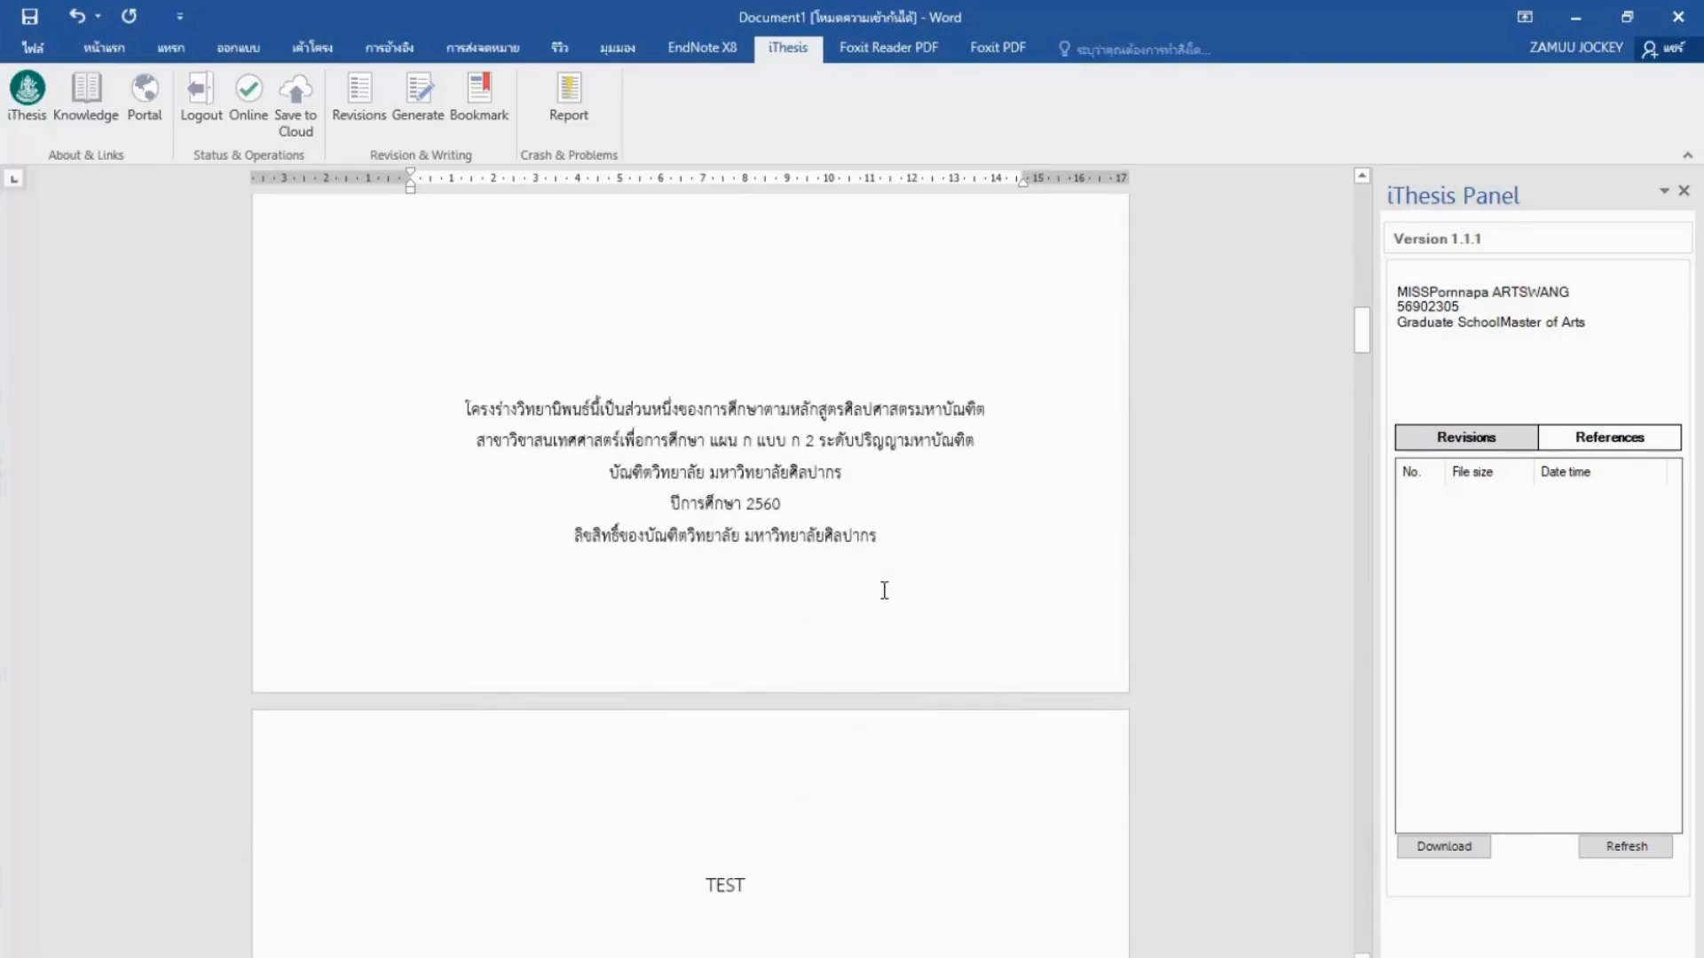
scroll(884, 590, down, 6)
scroll(884, 590, down, 3)
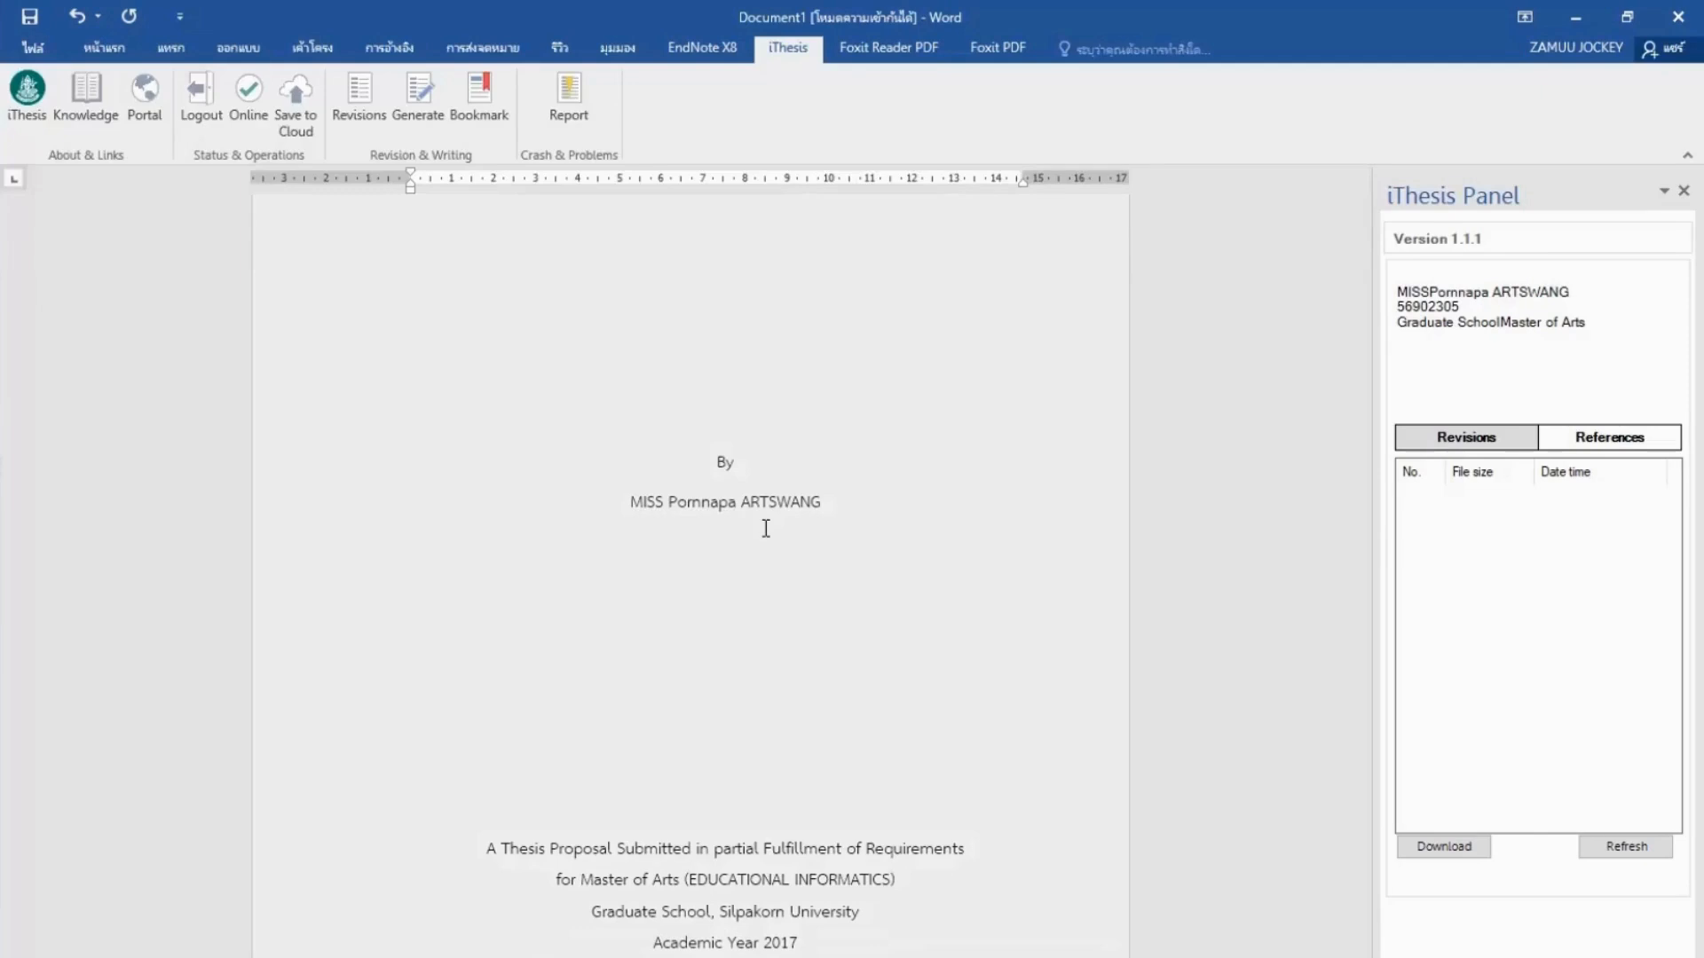
scroll(766, 528, down, 10)
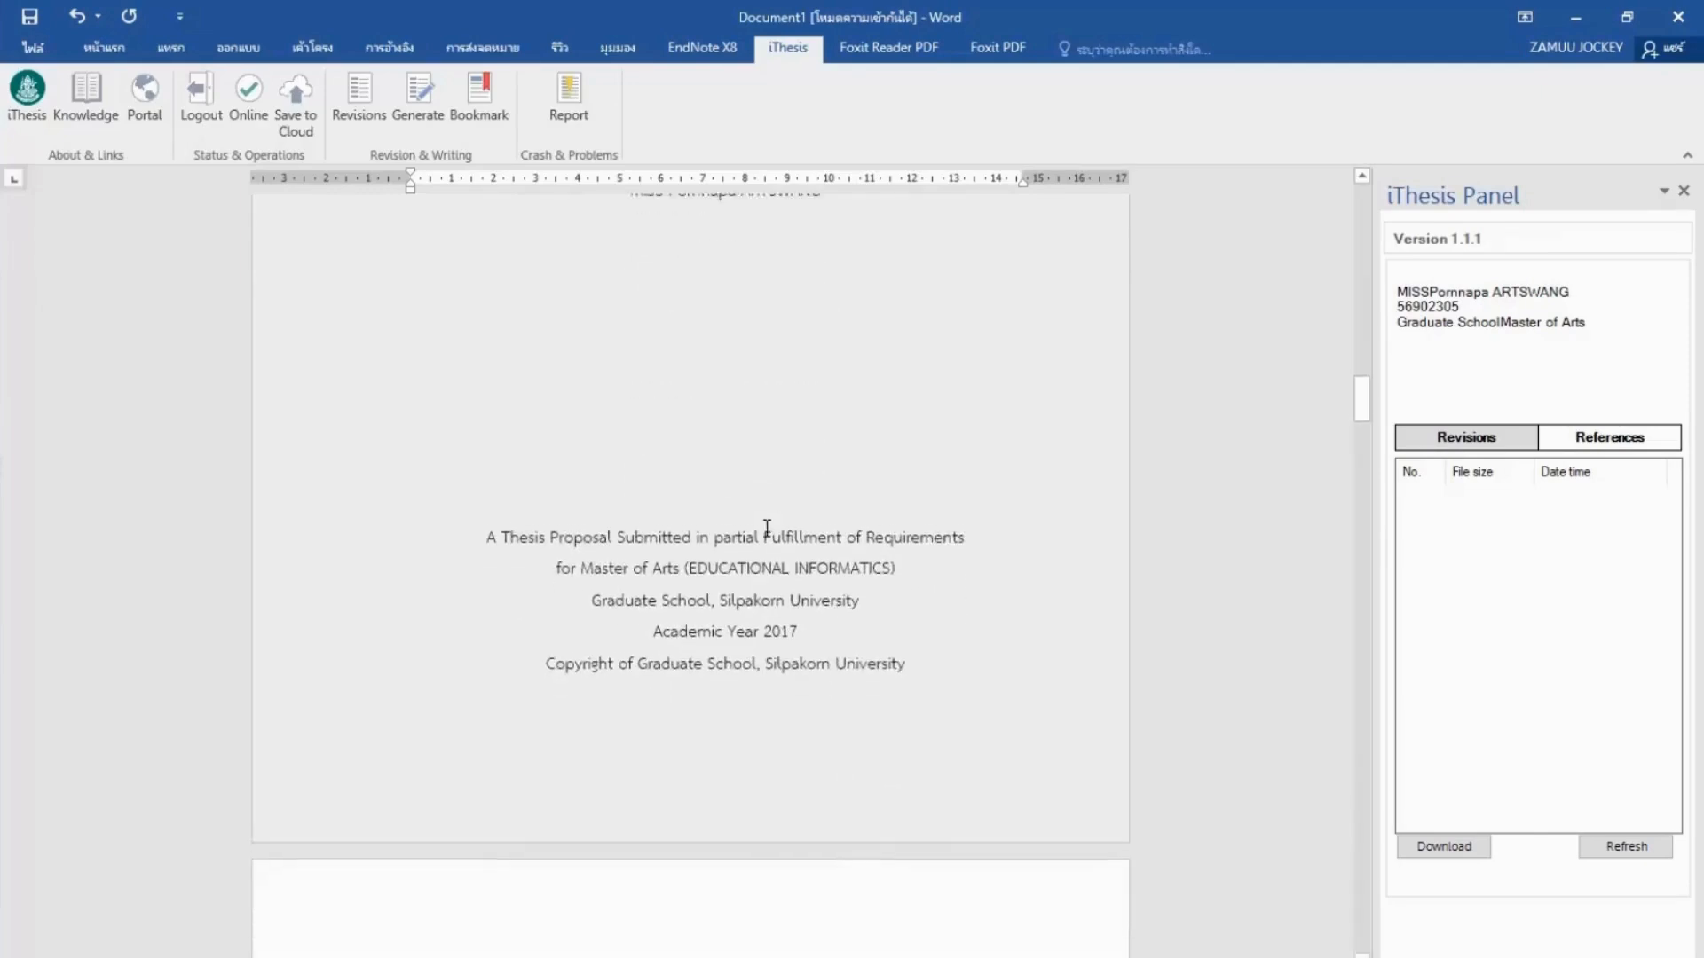
scroll(1147, 554, down, 3)
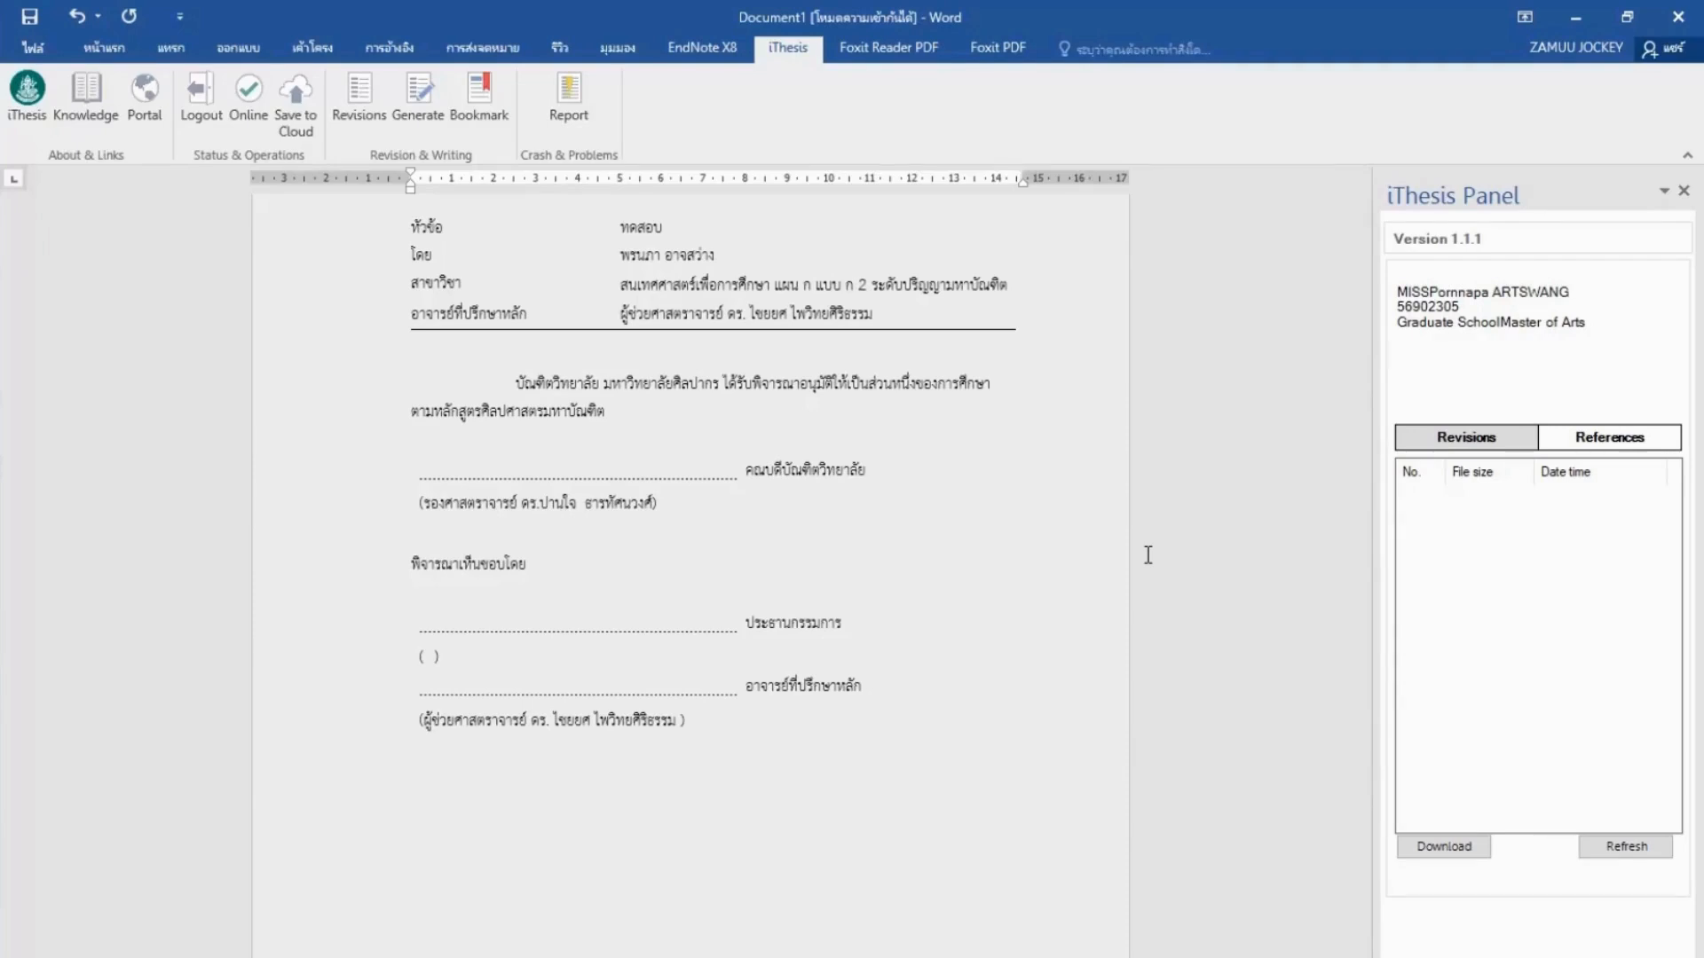
scroll(1148, 554, down, 8)
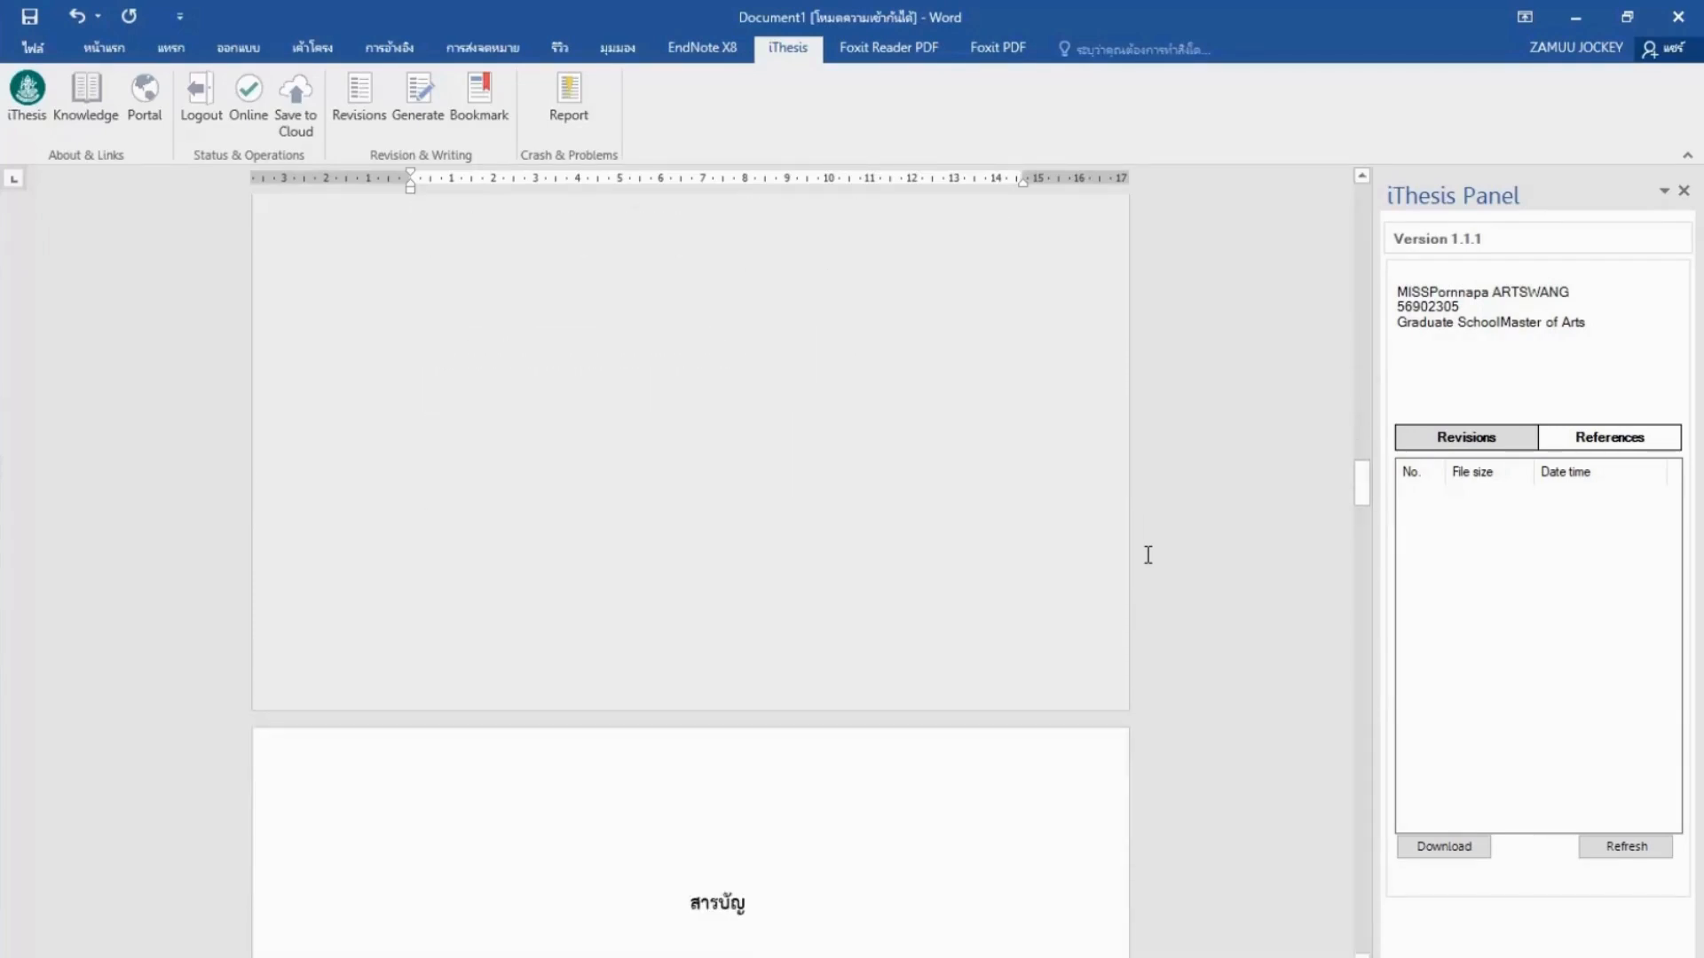
scroll(1147, 555, down, 2)
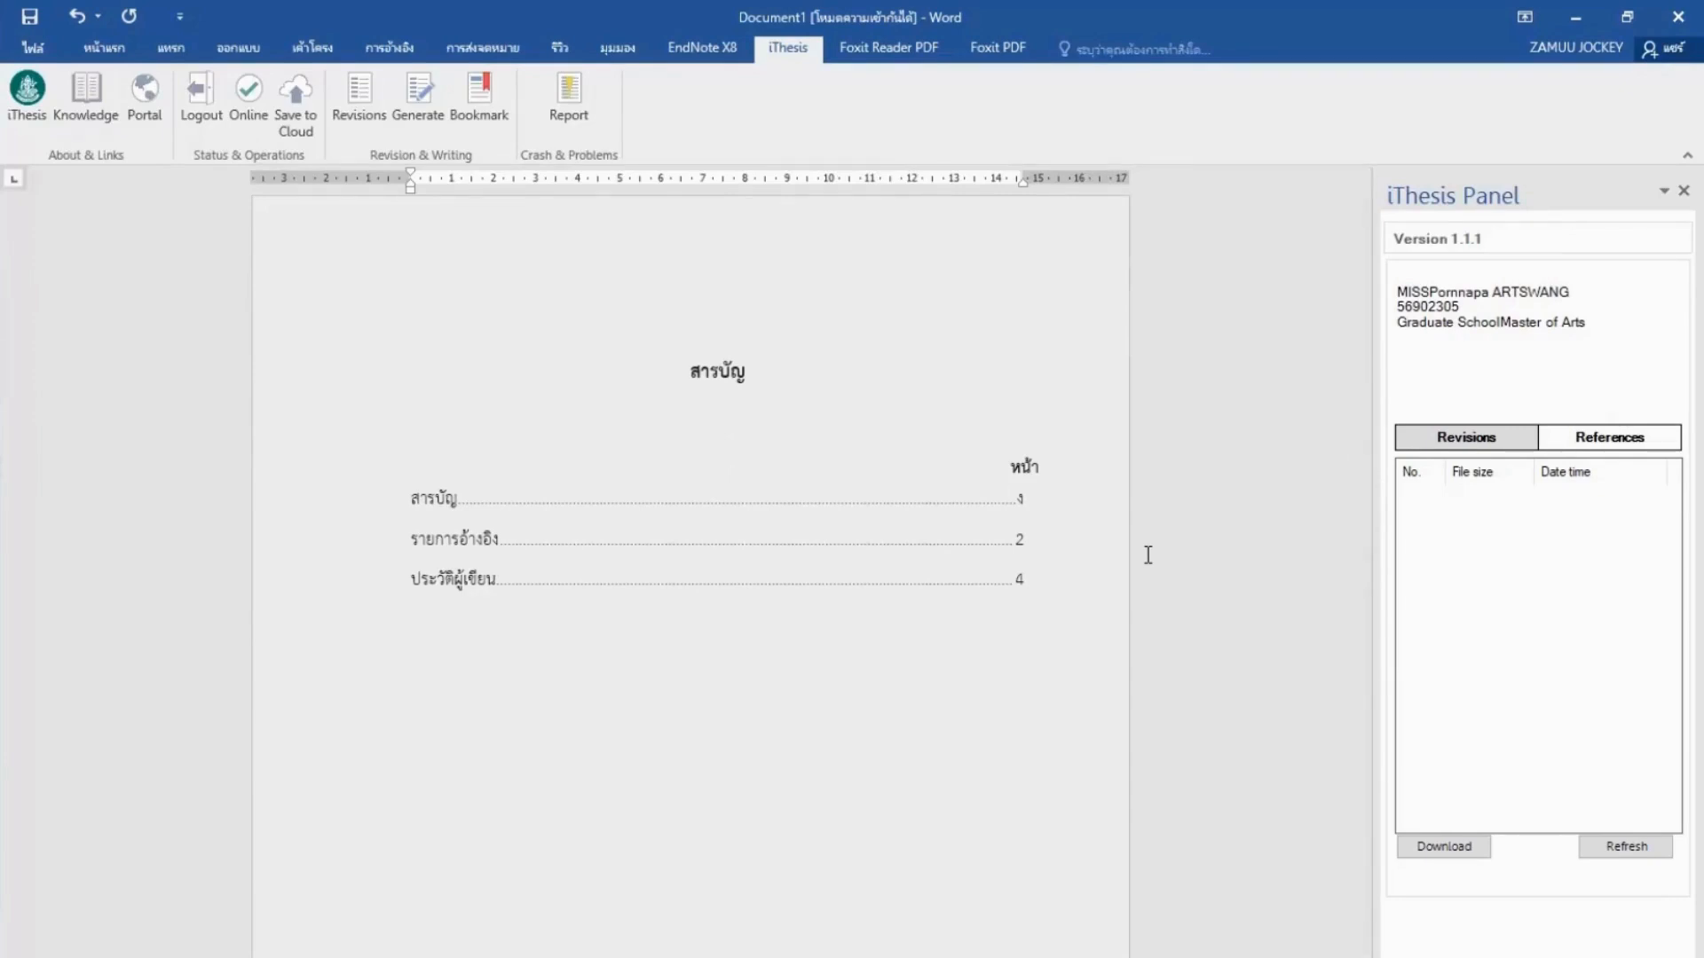
scroll(1147, 554, down, 10)
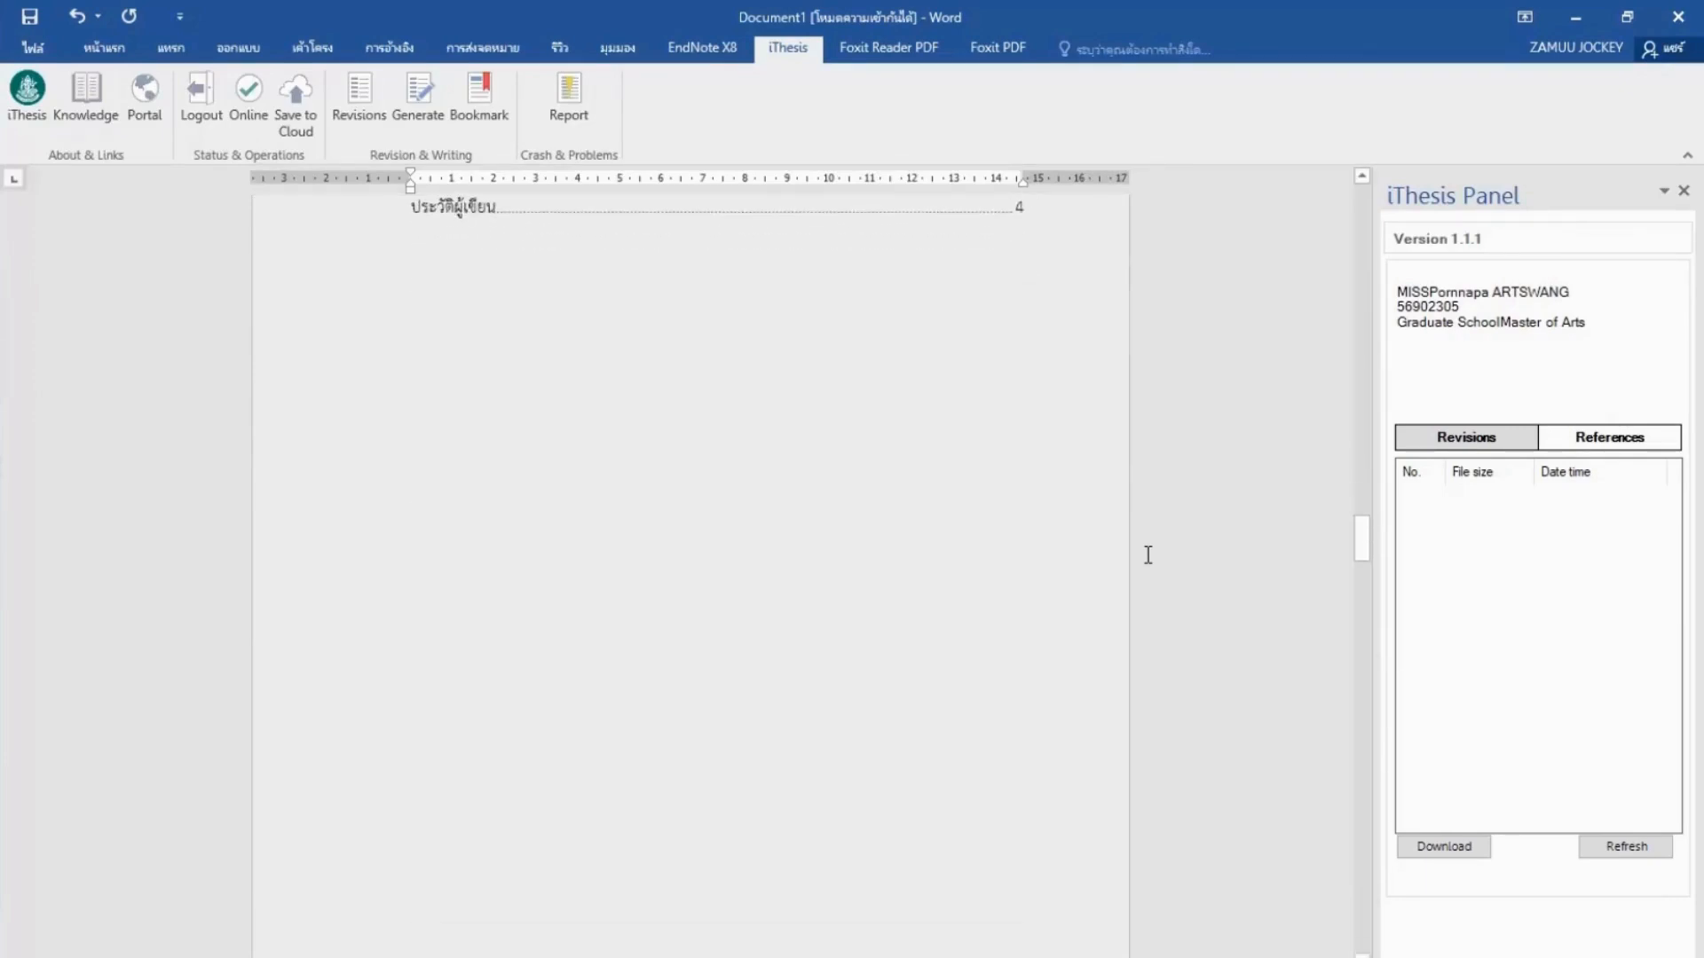
scroll(1148, 555, down, 3)
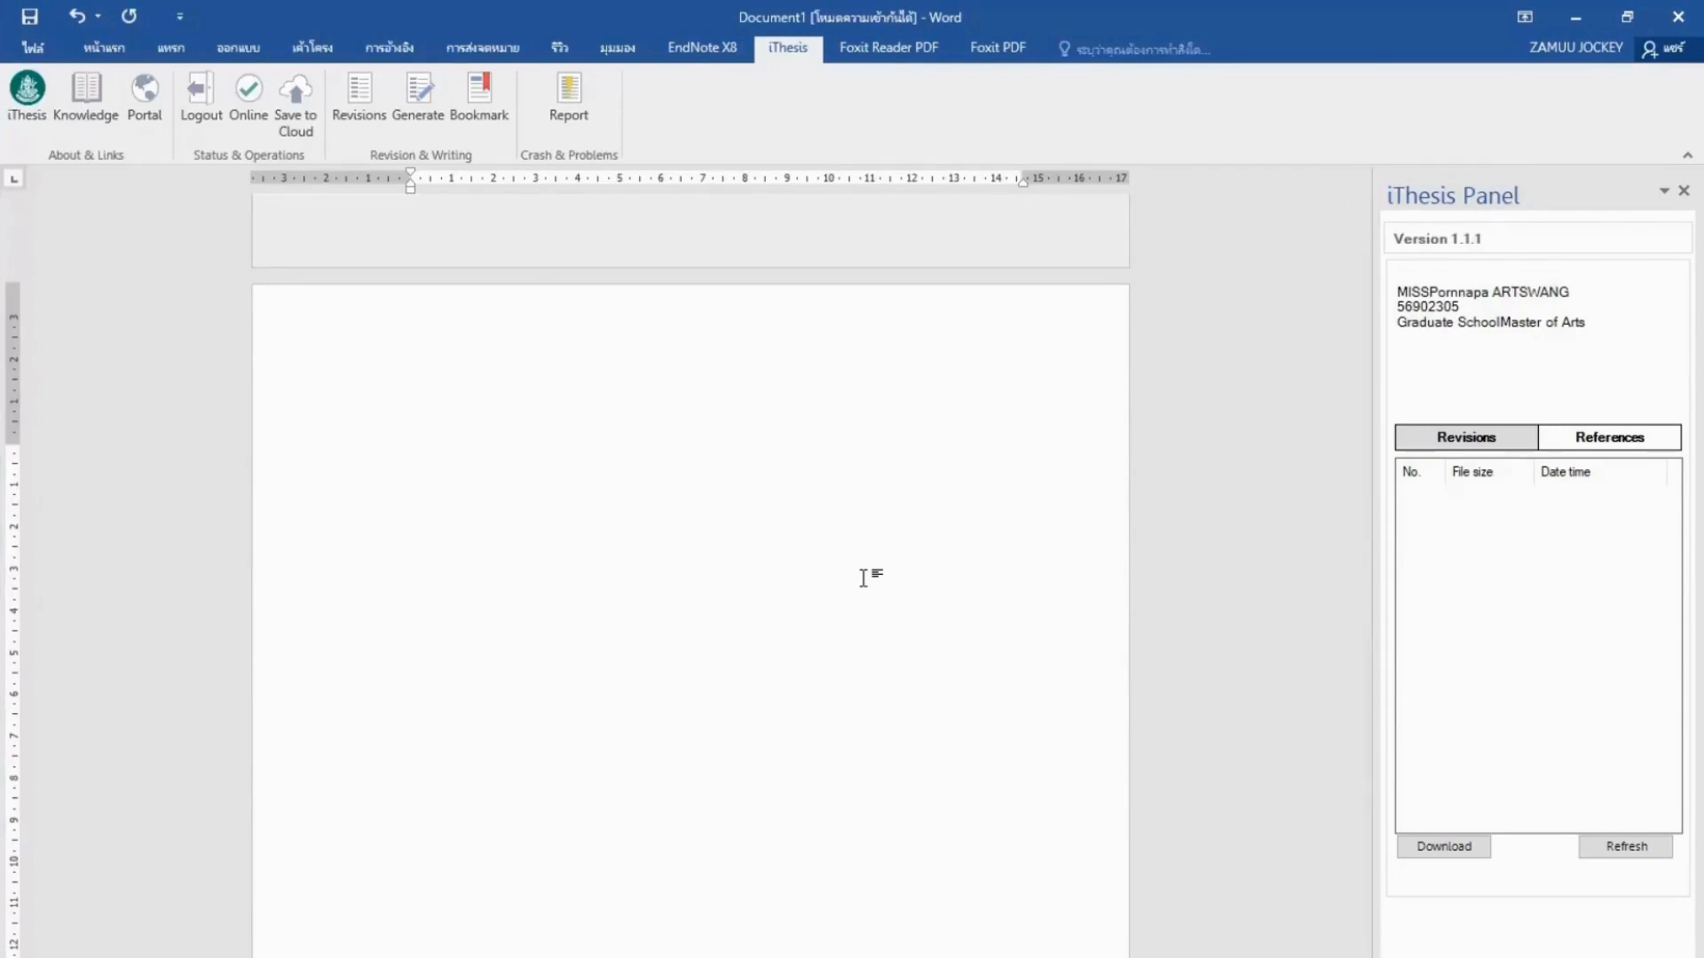
scroll(863, 578, down, 15)
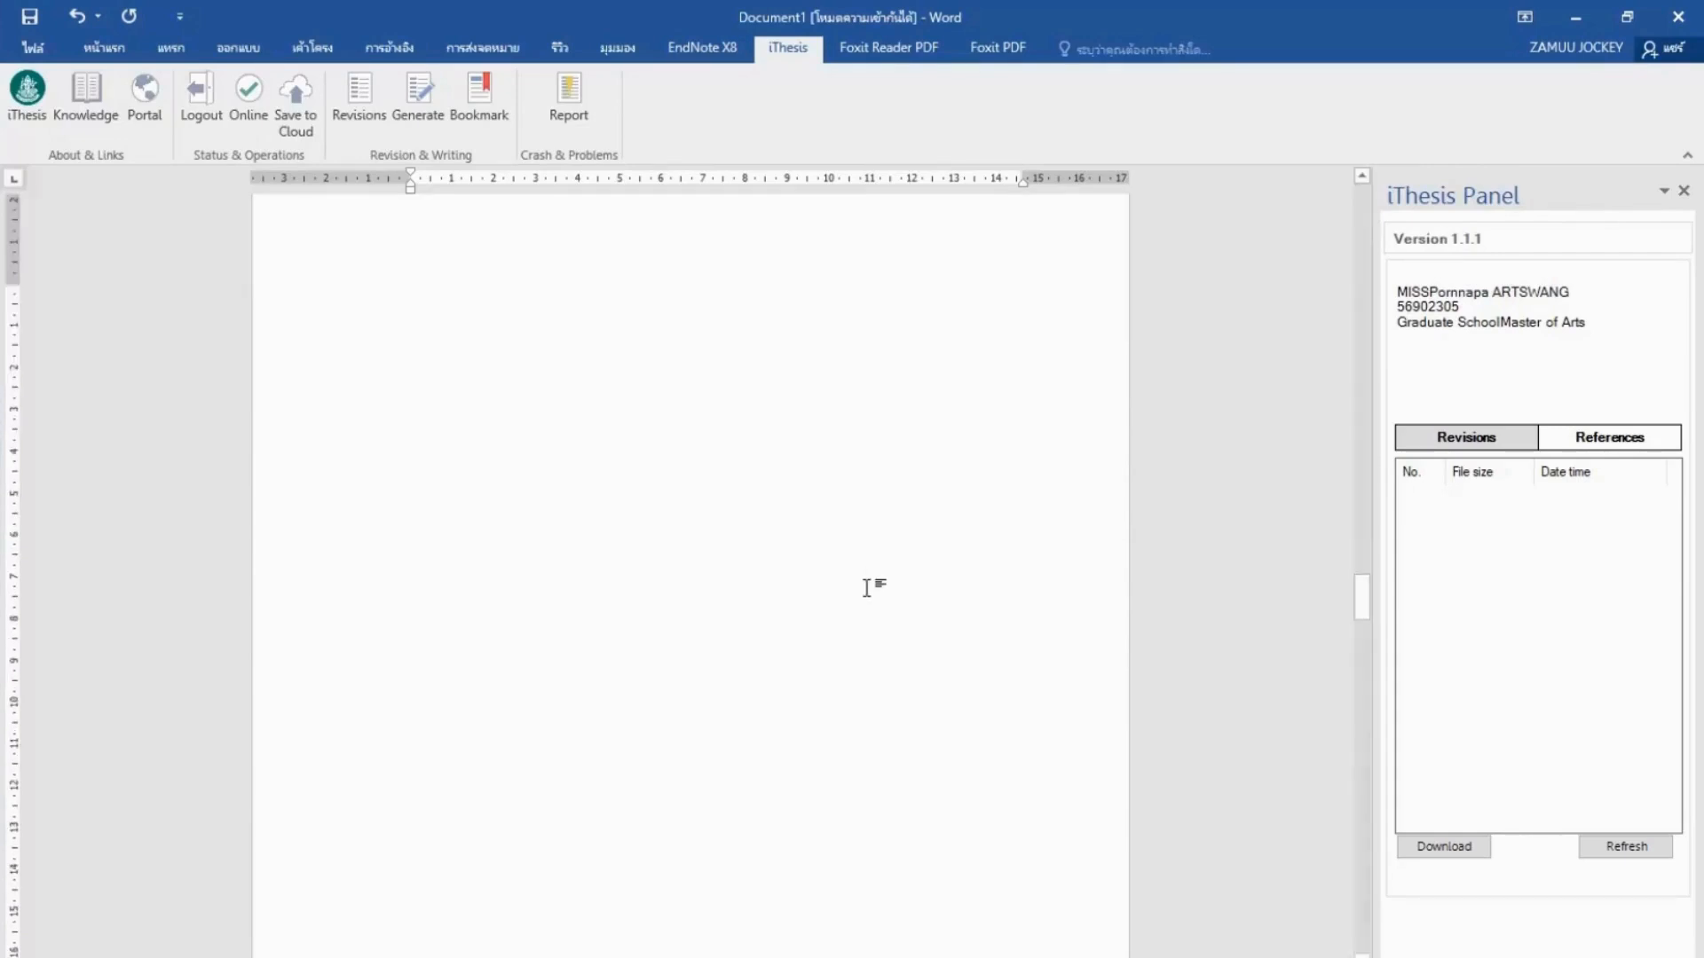
scroll(869, 588, down, 5)
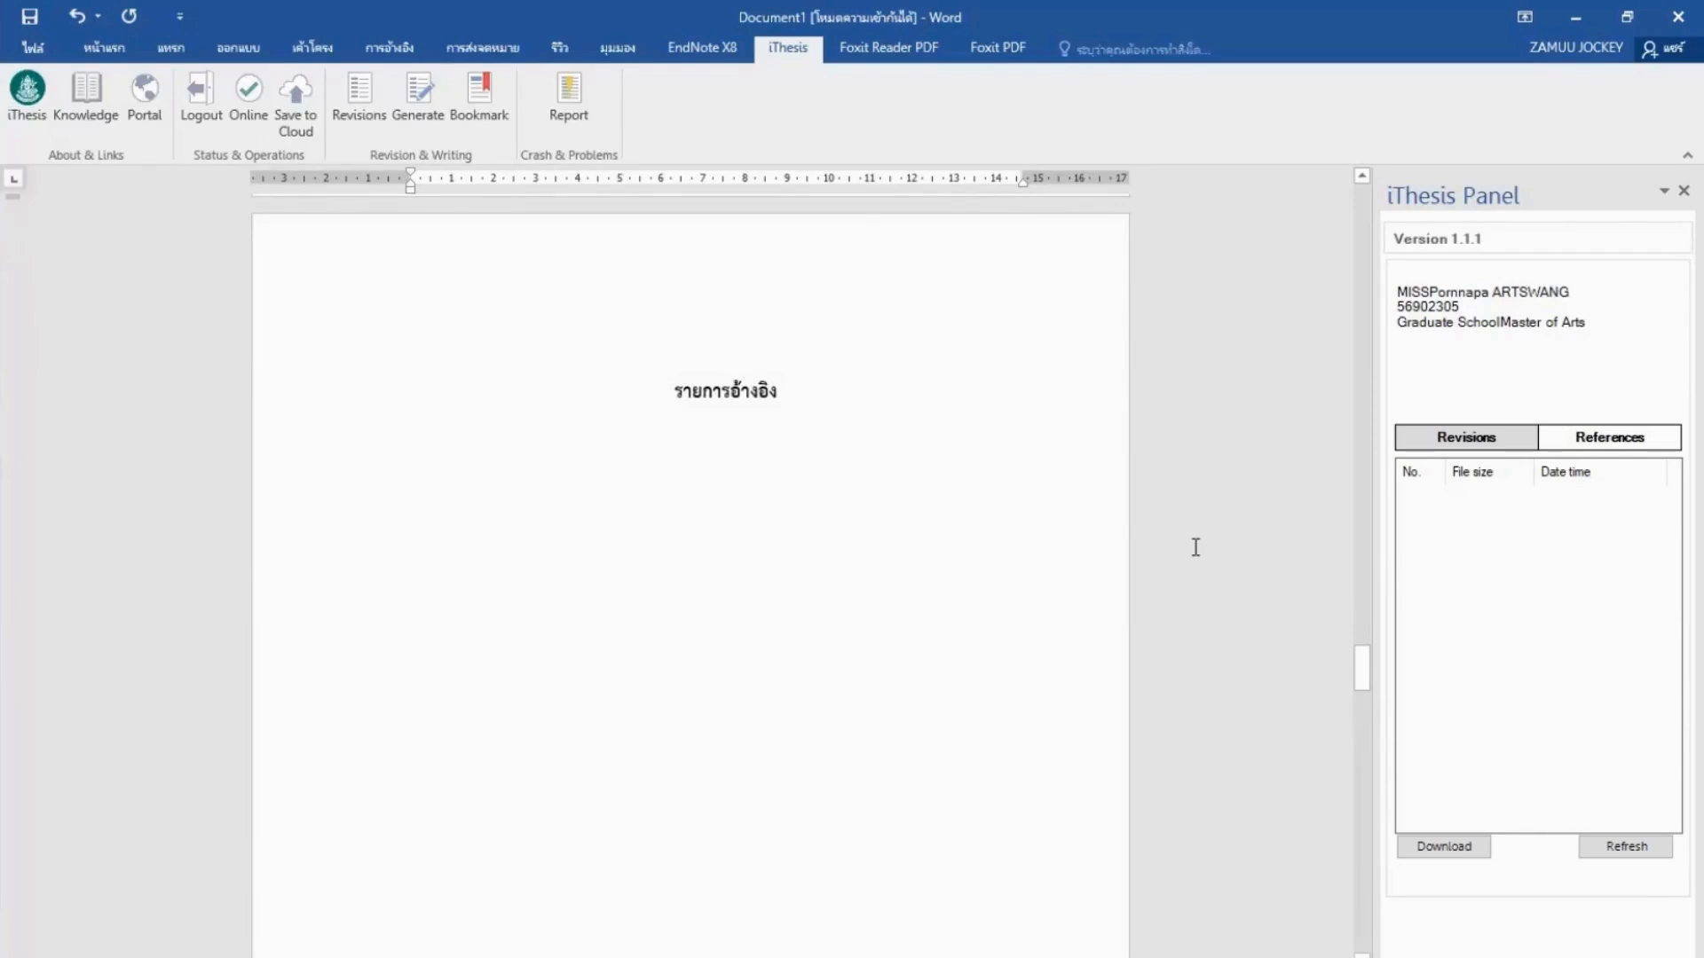
scroll(1196, 548, down, 13)
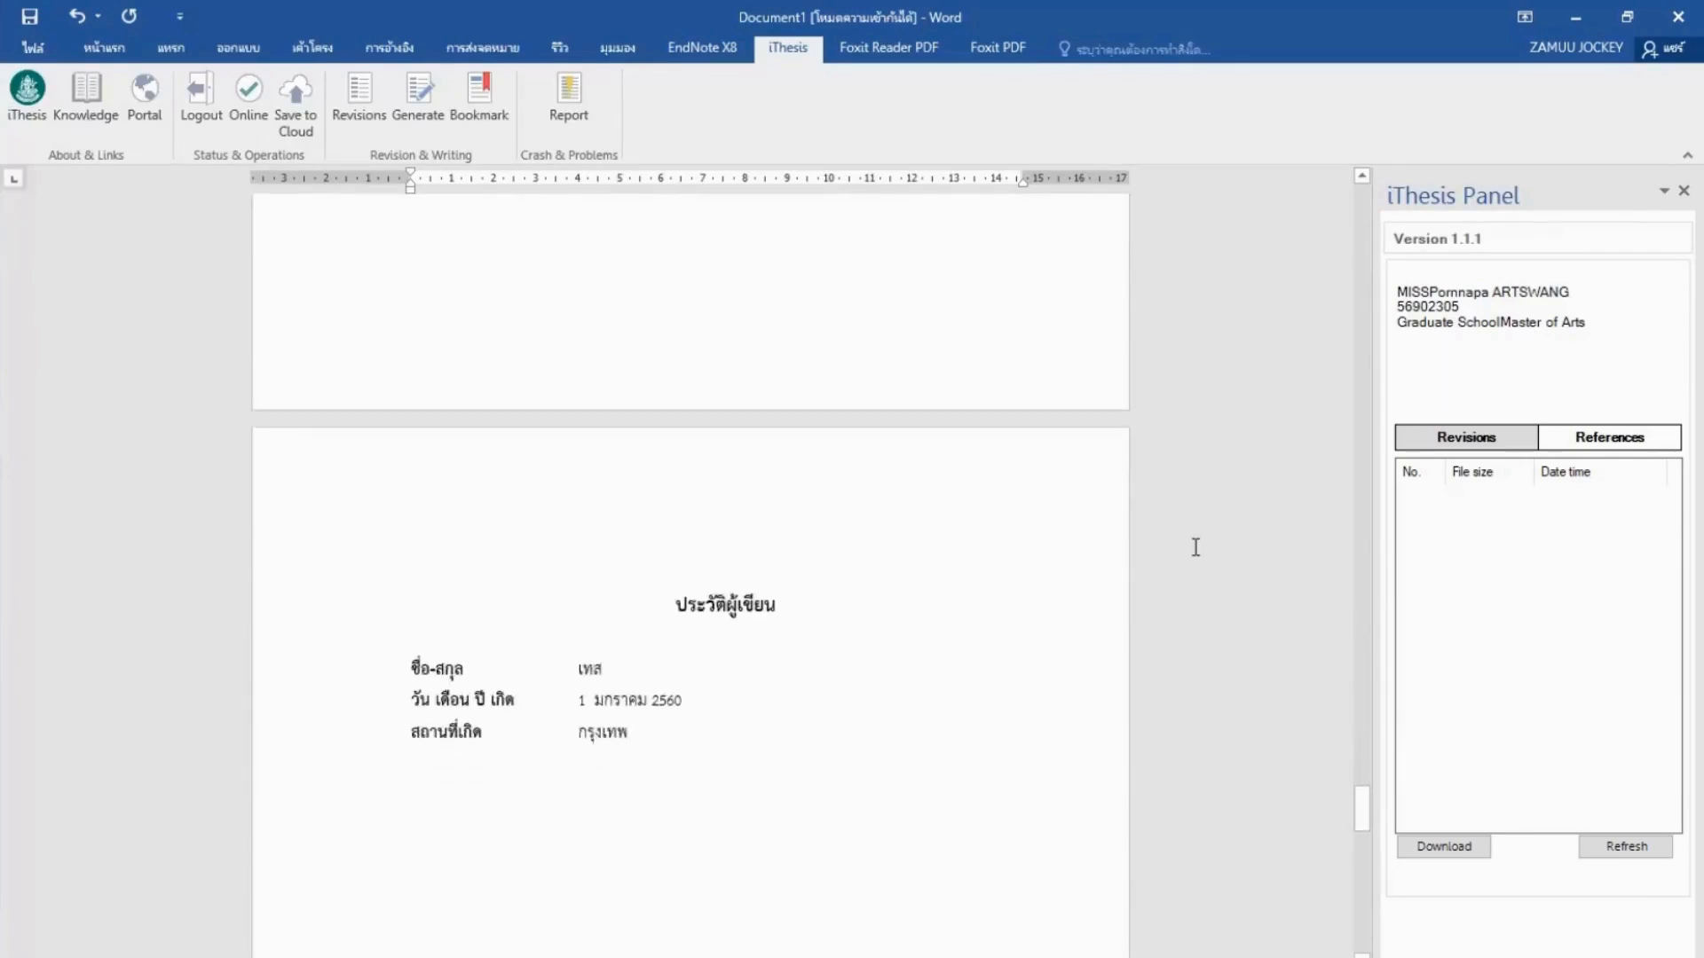
scroll(1196, 548, down, 2)
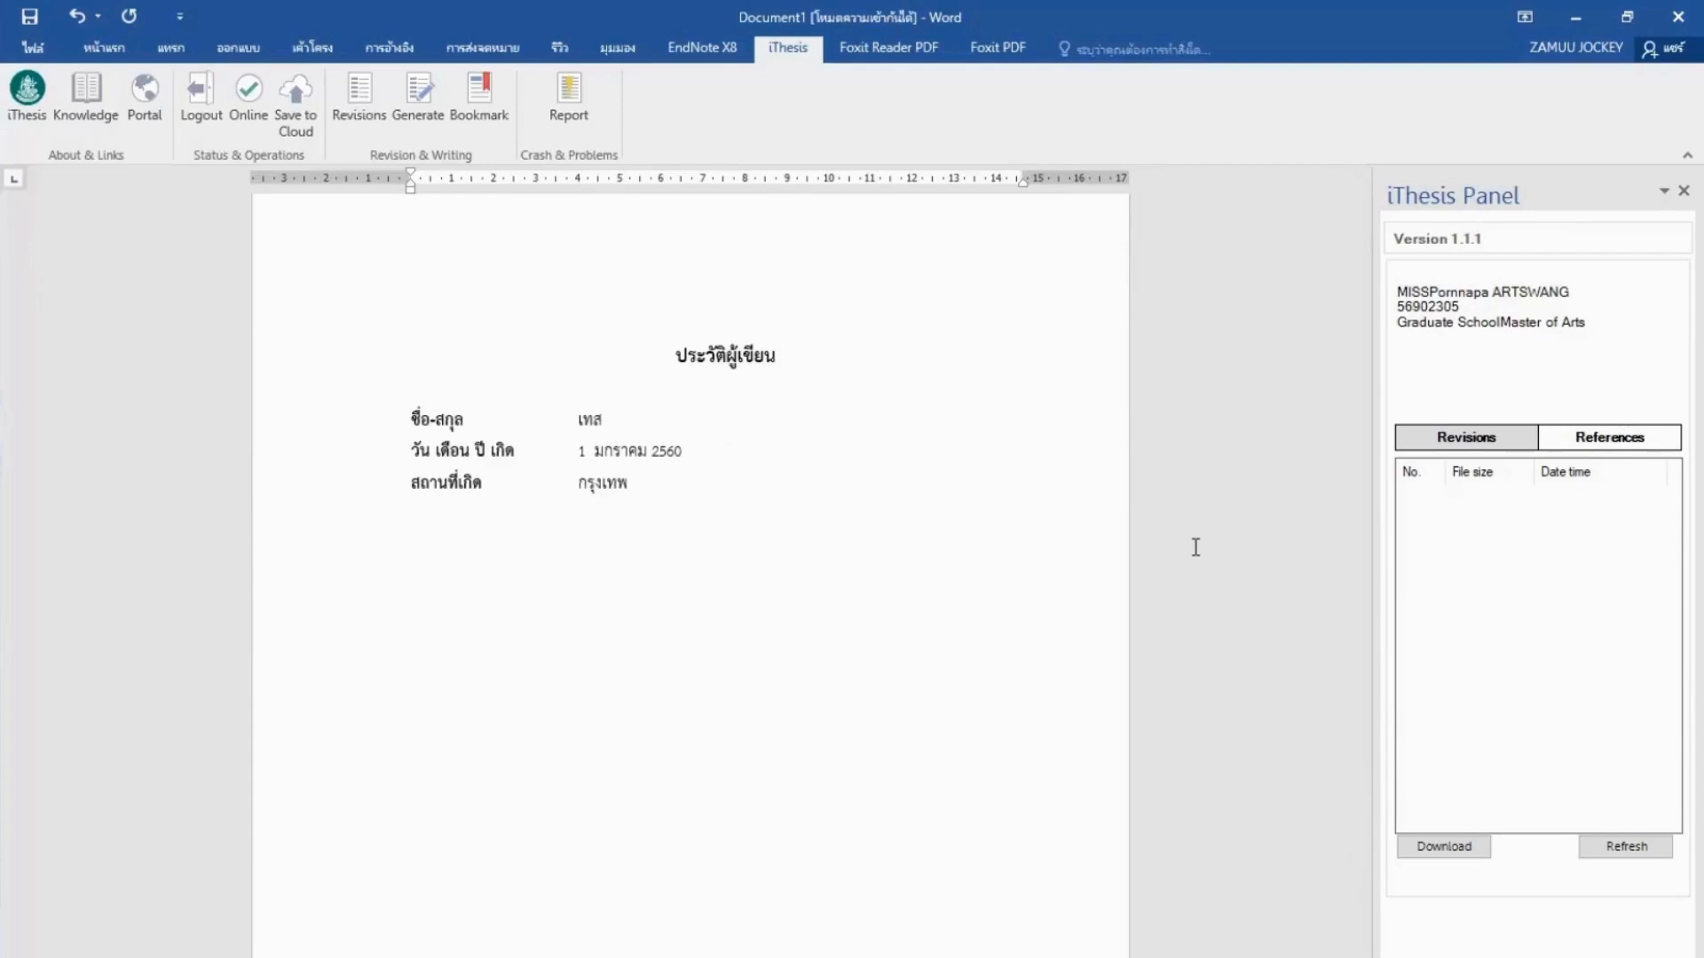
scroll(1195, 546, up, 15)
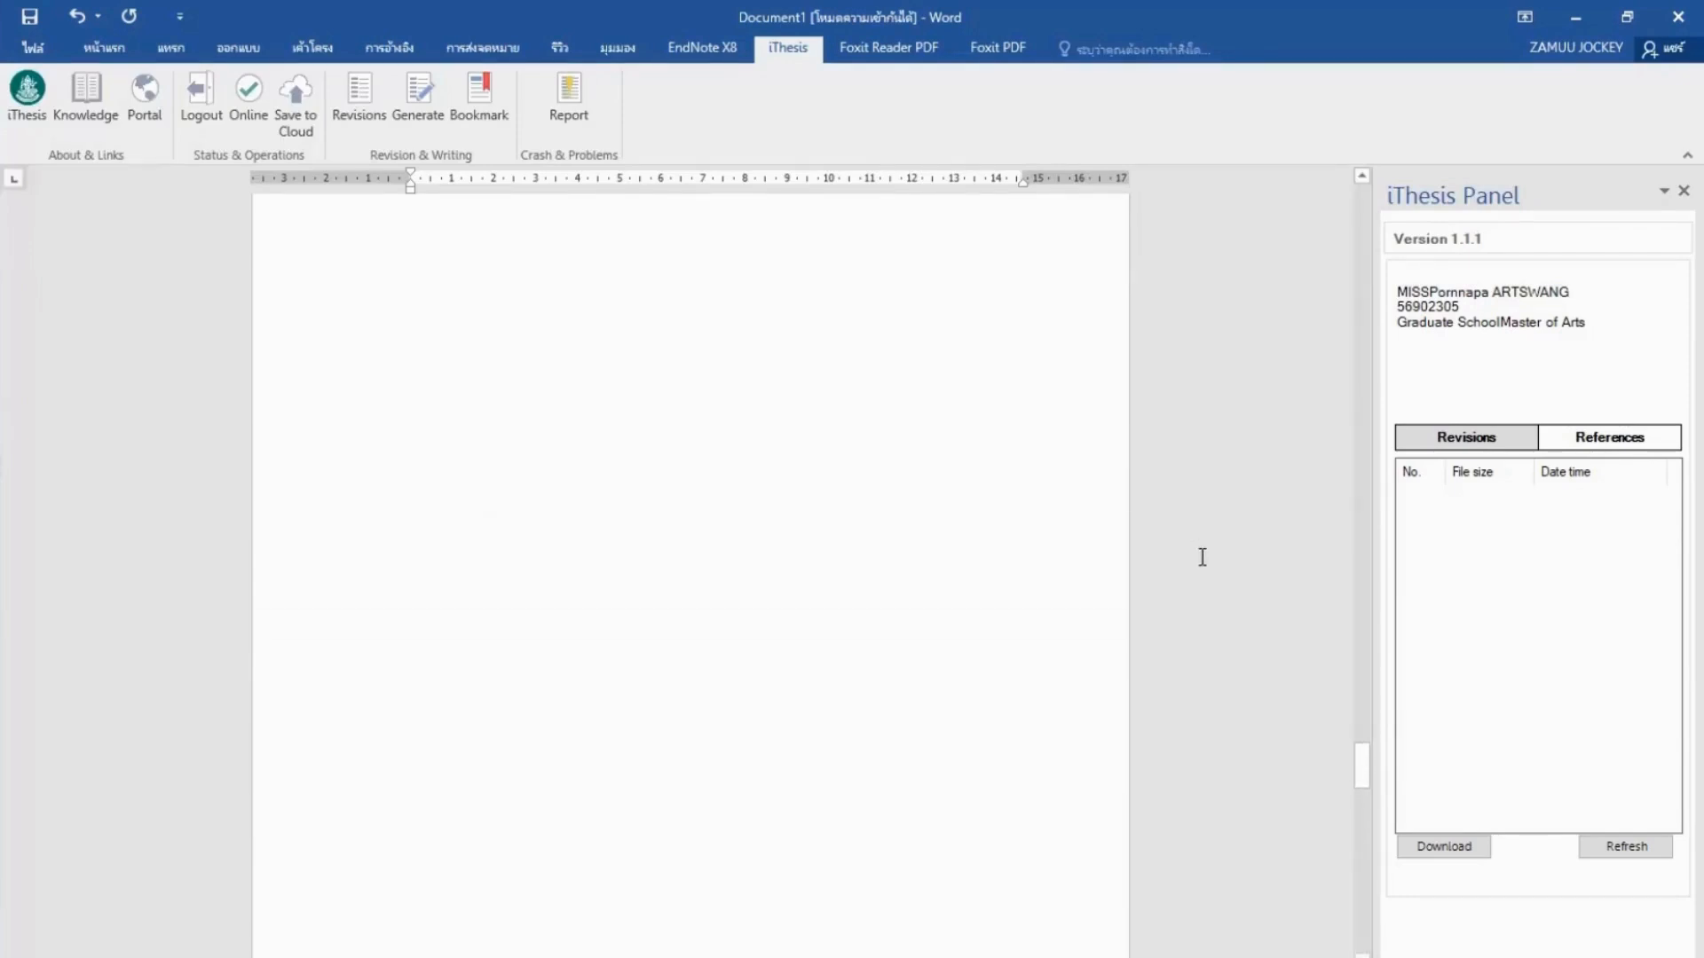
scroll(1202, 564, up, 12)
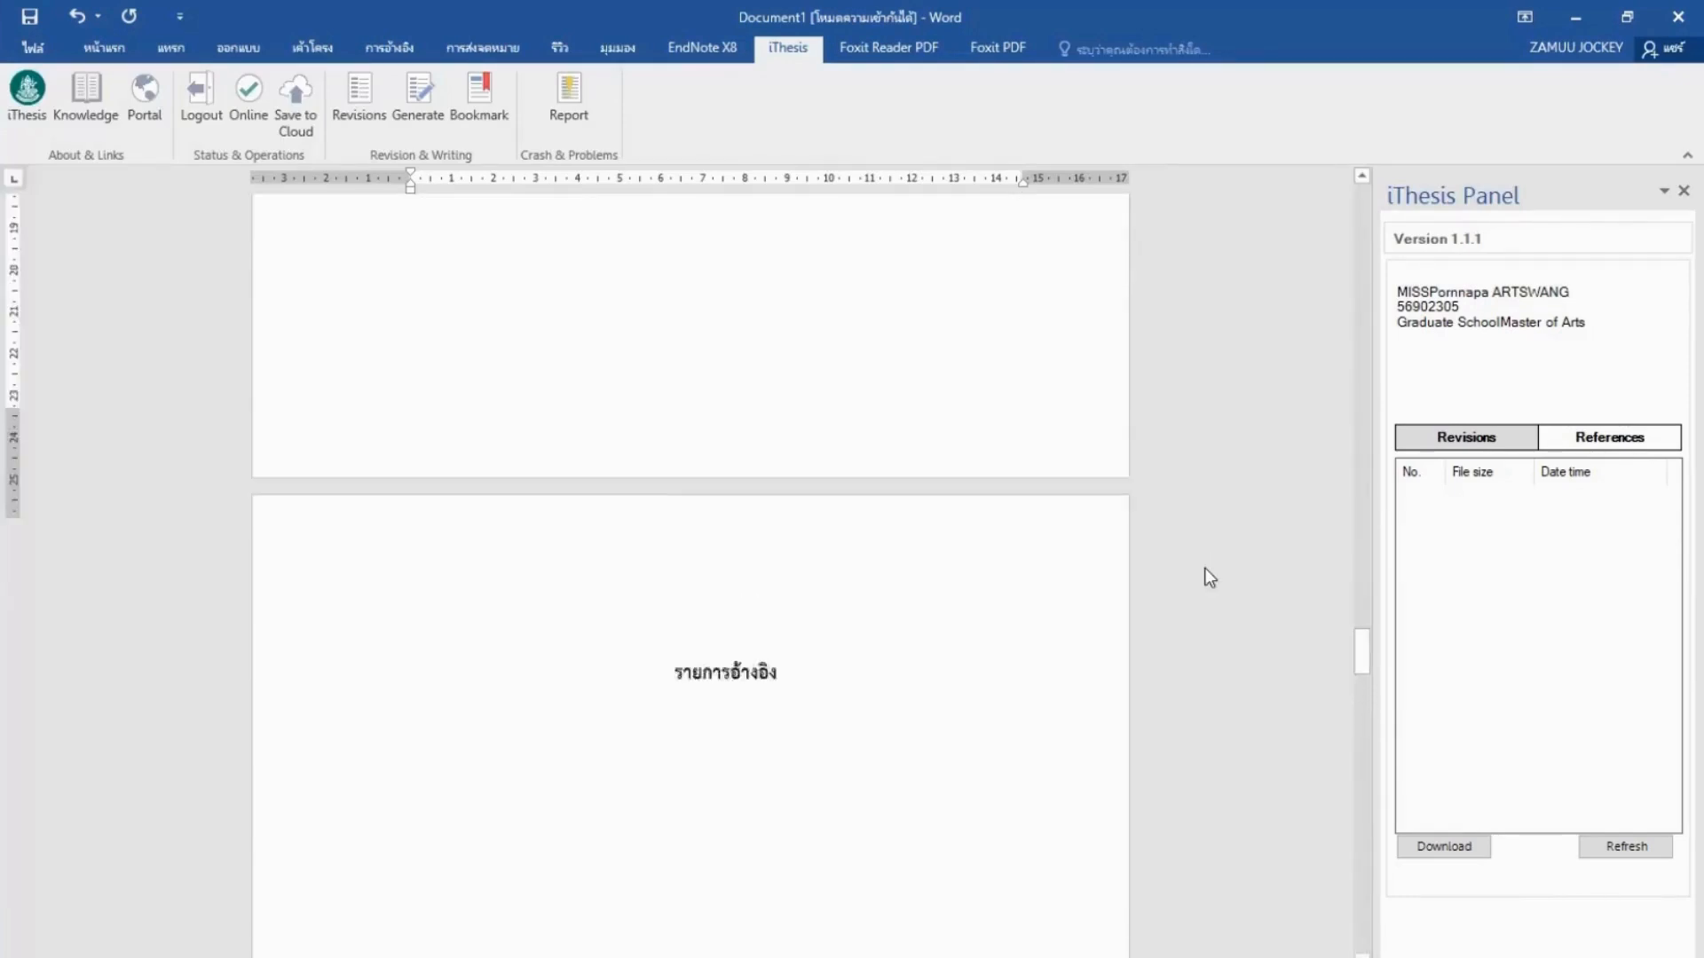
scroll(1207, 573, up, 13)
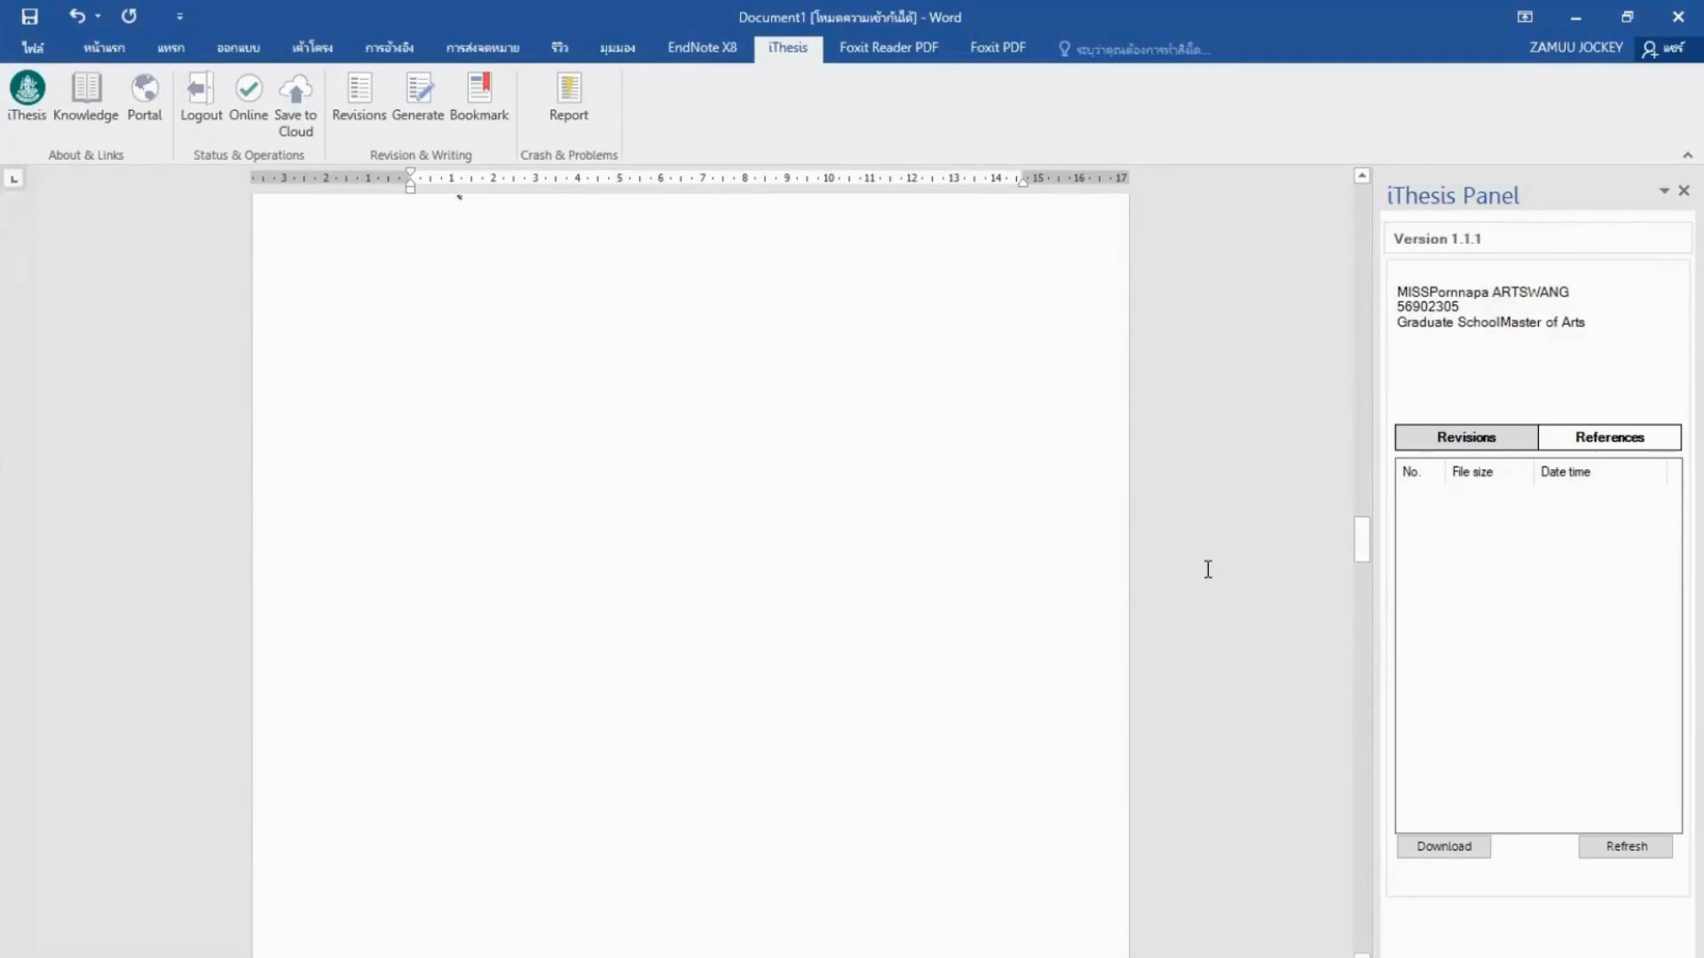
scroll(1206, 572, up, 2)
scroll(1206, 573, down, 3)
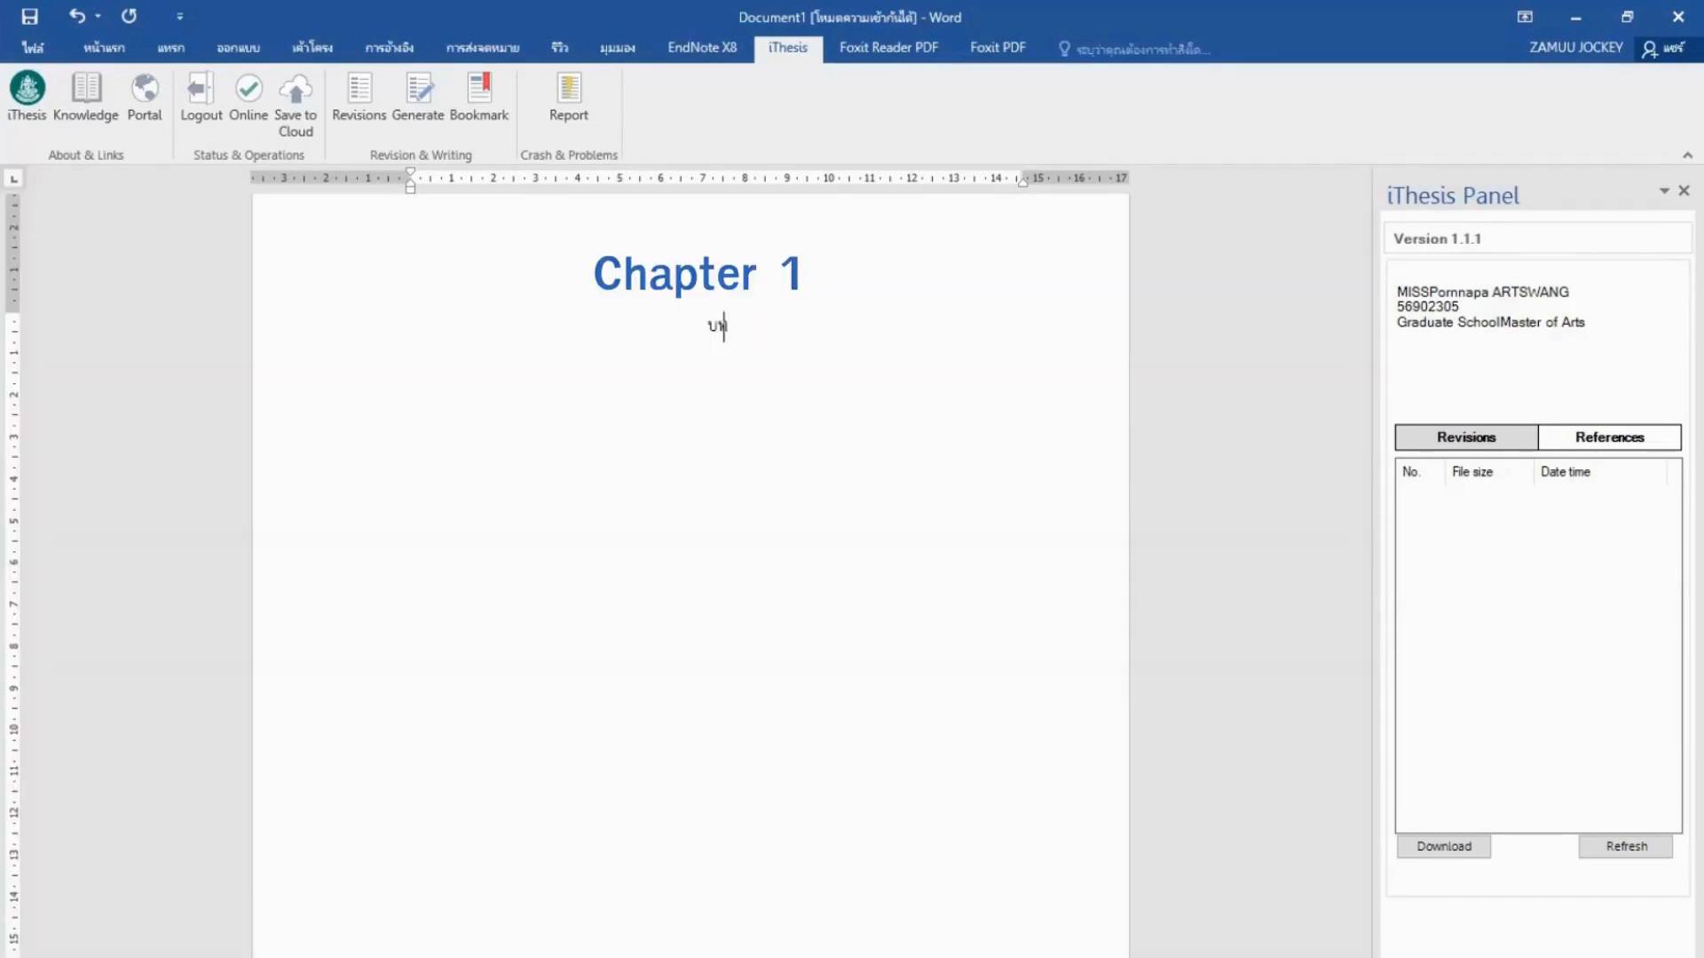
Finish the บทที่ 1 heading and add a left-aligned line ความเป็นมาของปัญหา below it.
text(ทนำ)
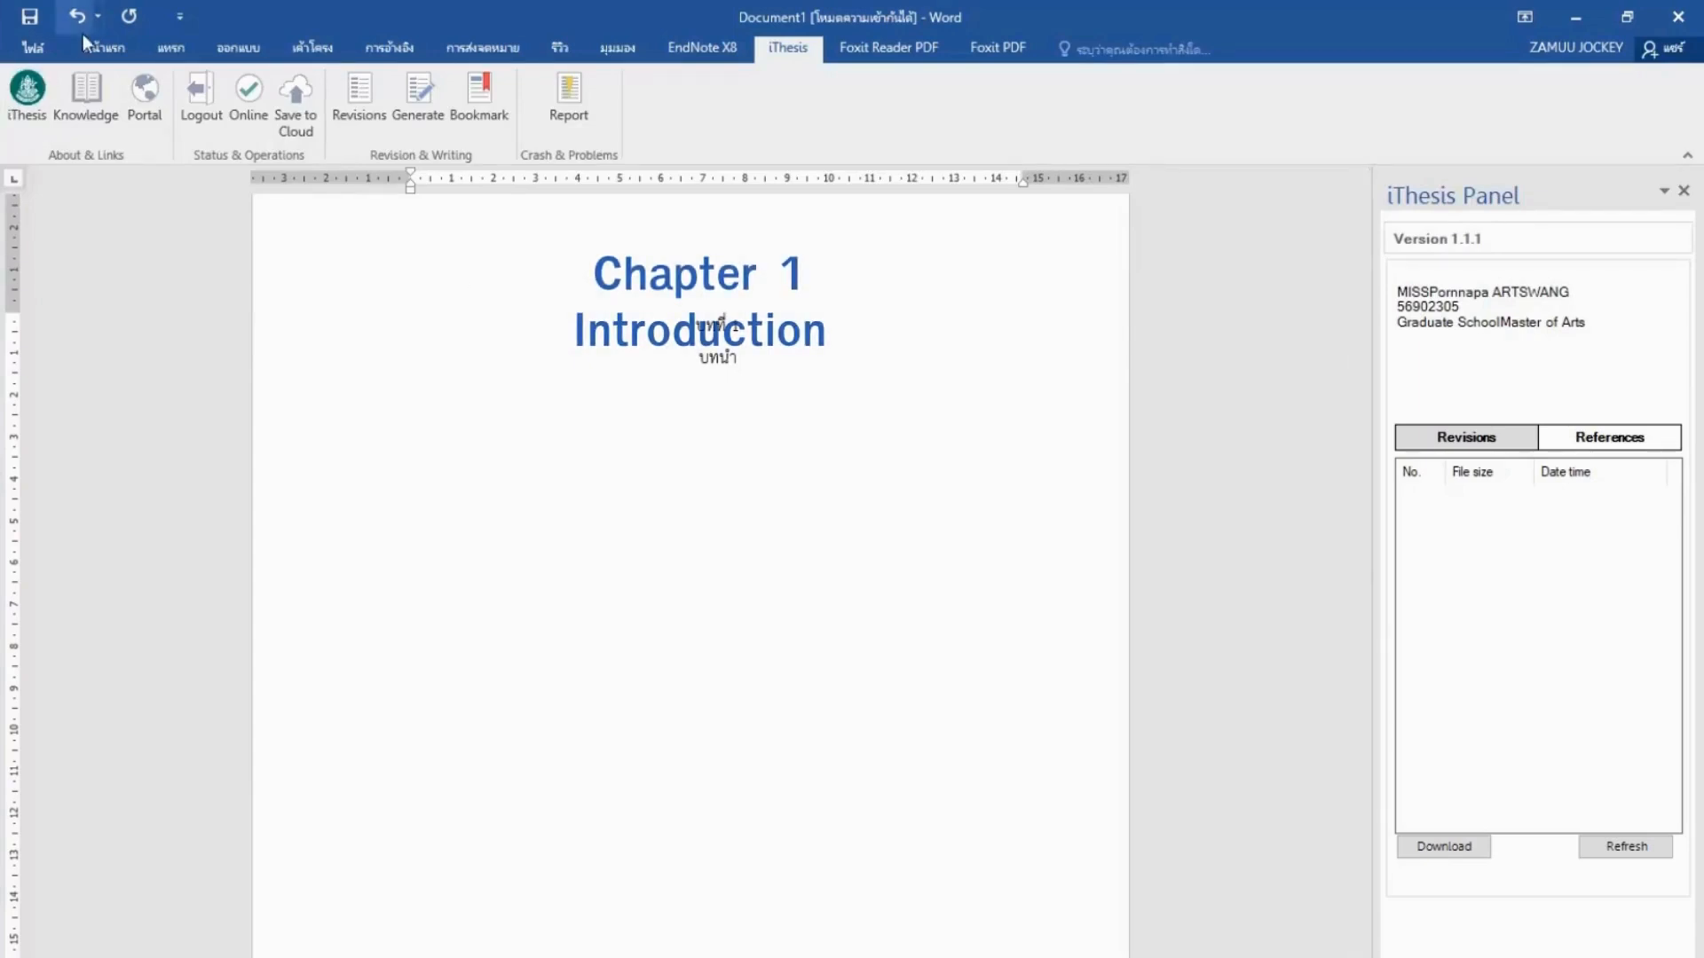
click(100, 49)
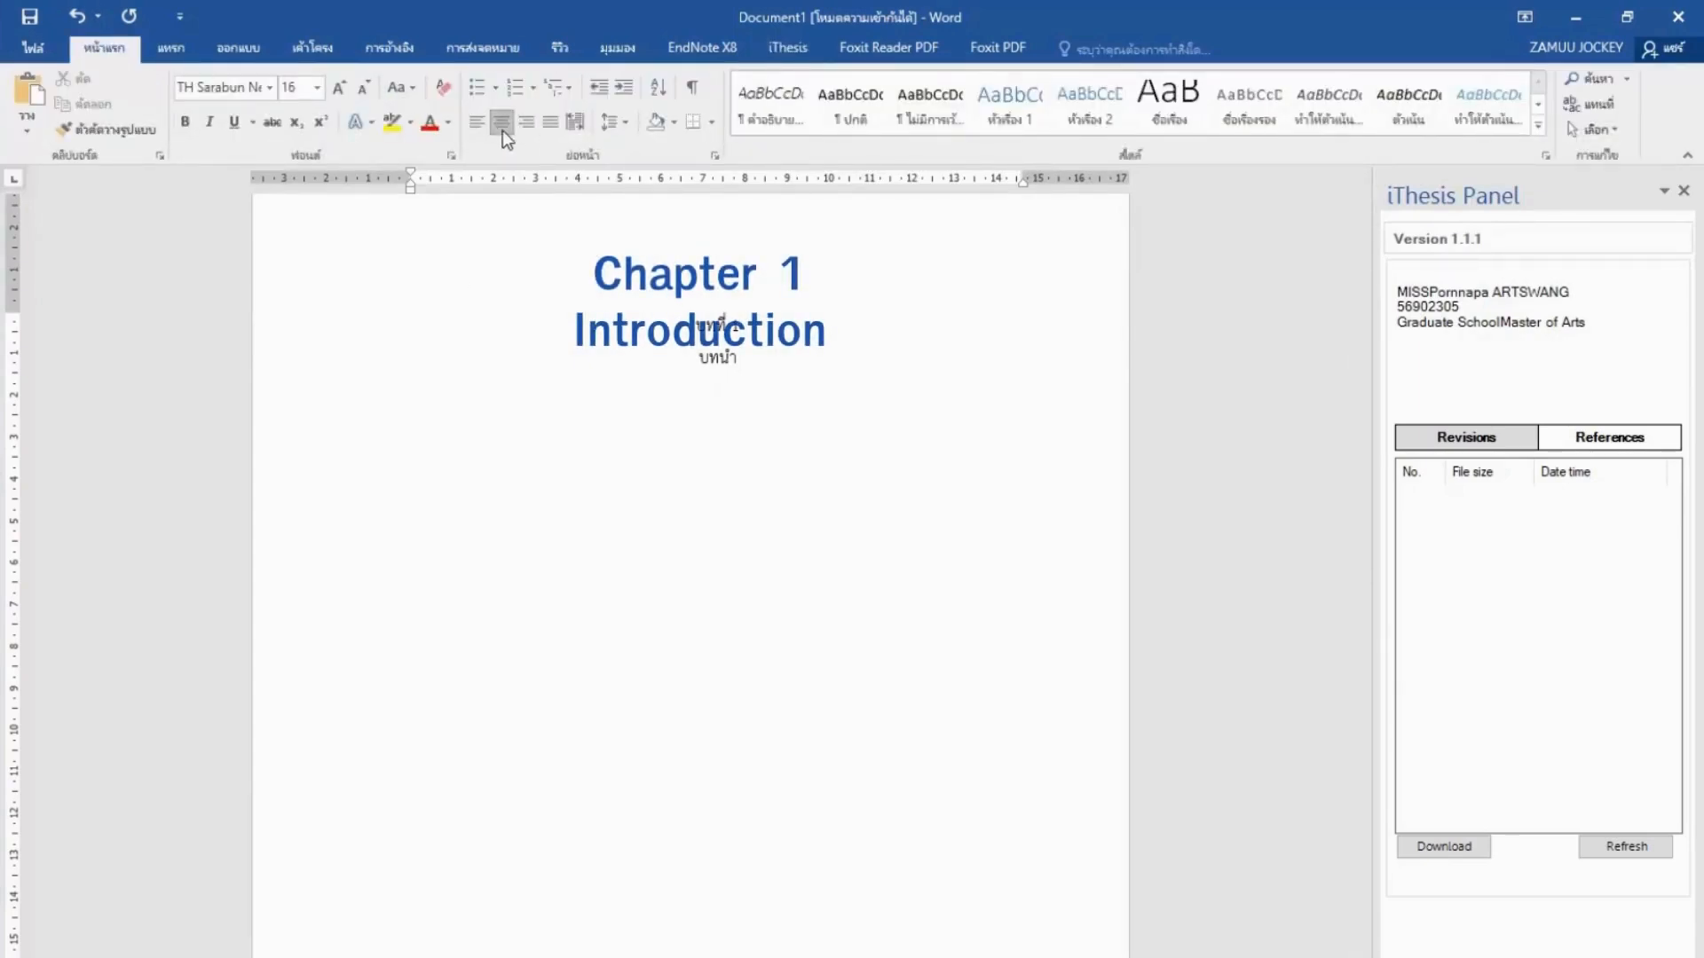
click(480, 126)
text(ความ)
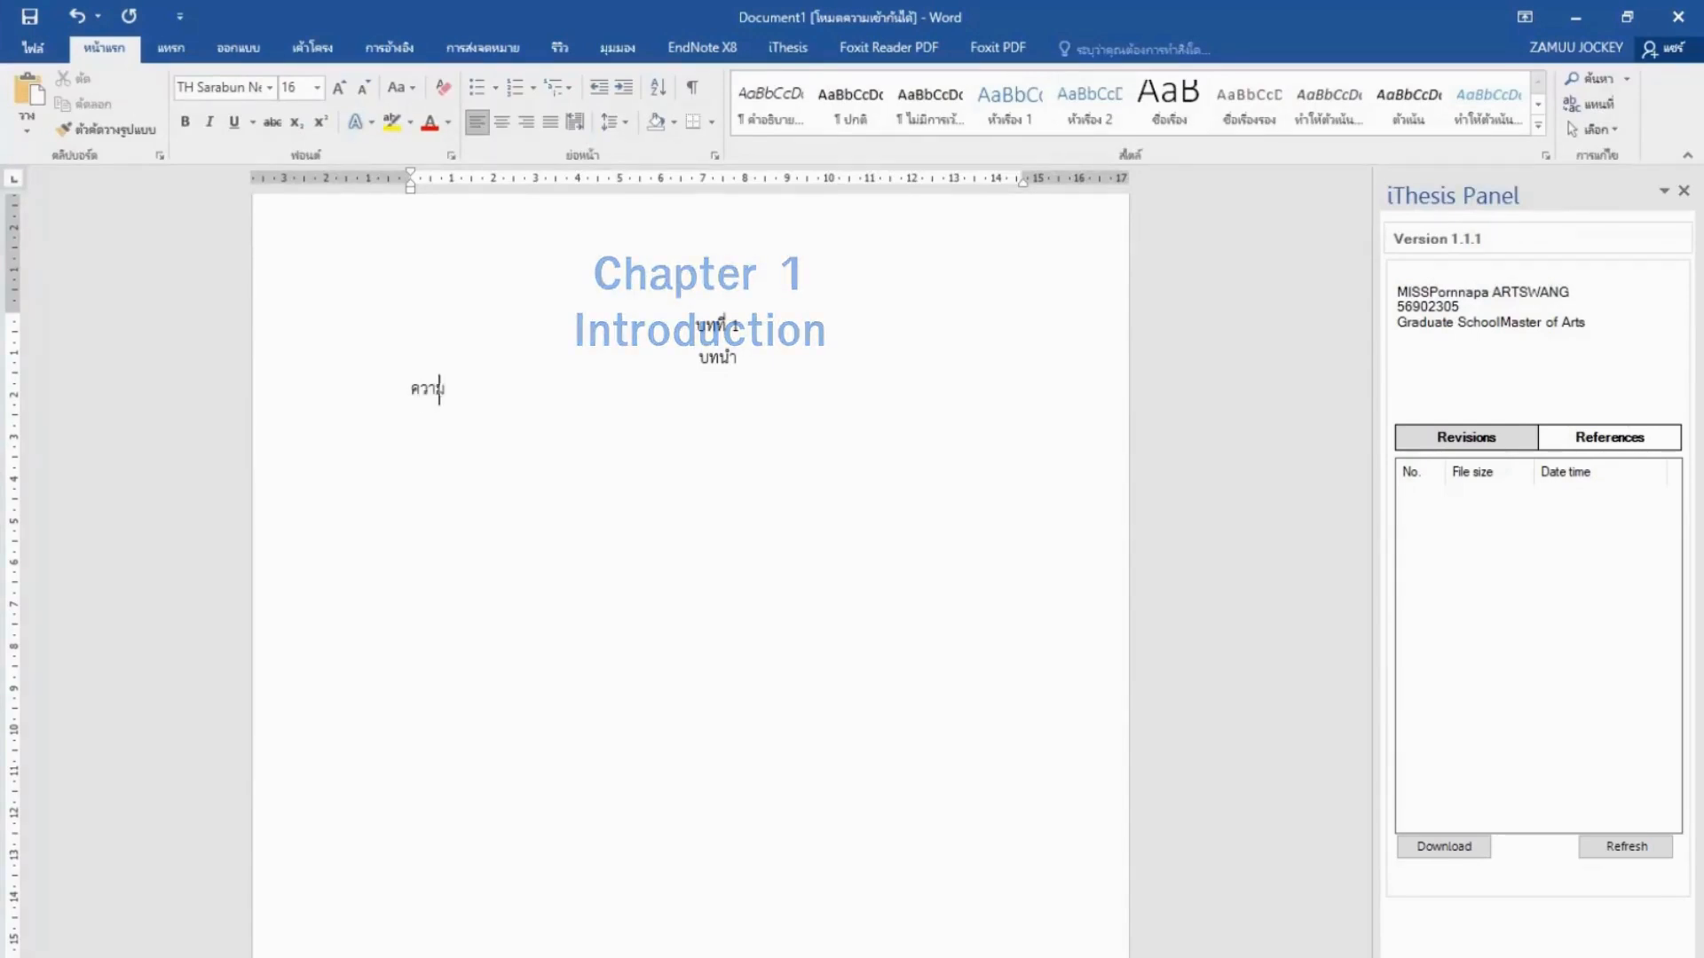
text(เป็นมาของปัญหา)
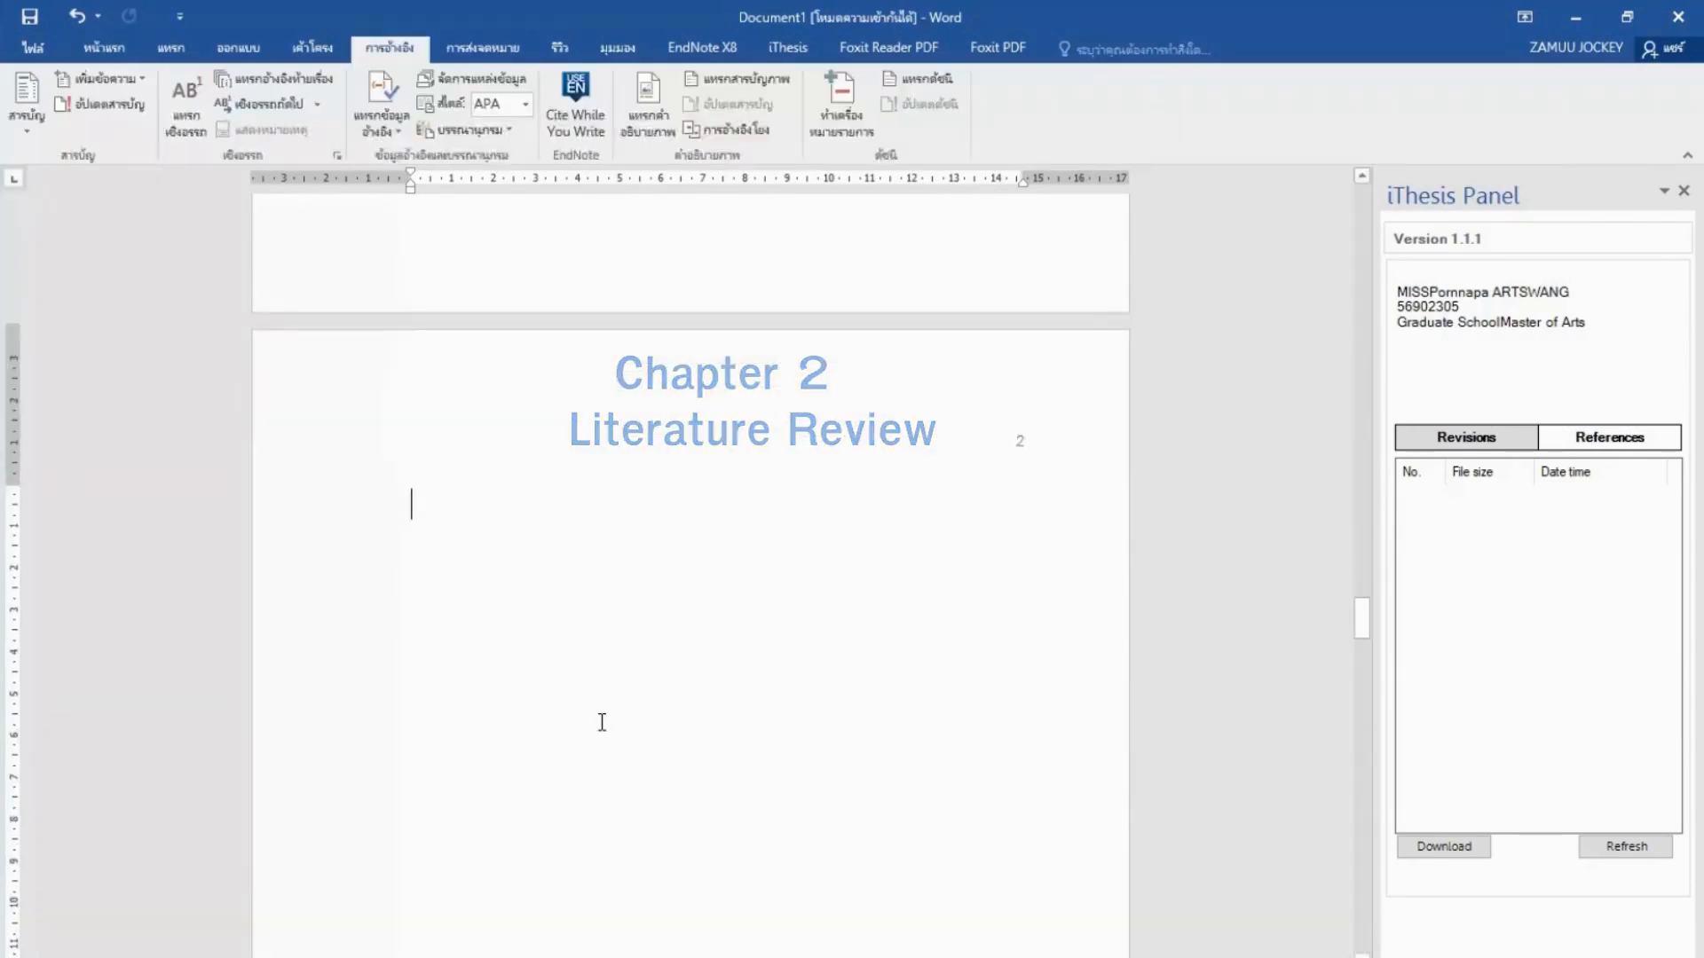
Begin page 2 with บทที่ 2 and the heading งานวิจัยที่เกี่ยวข้อง.
scroll(602, 722, down, 2)
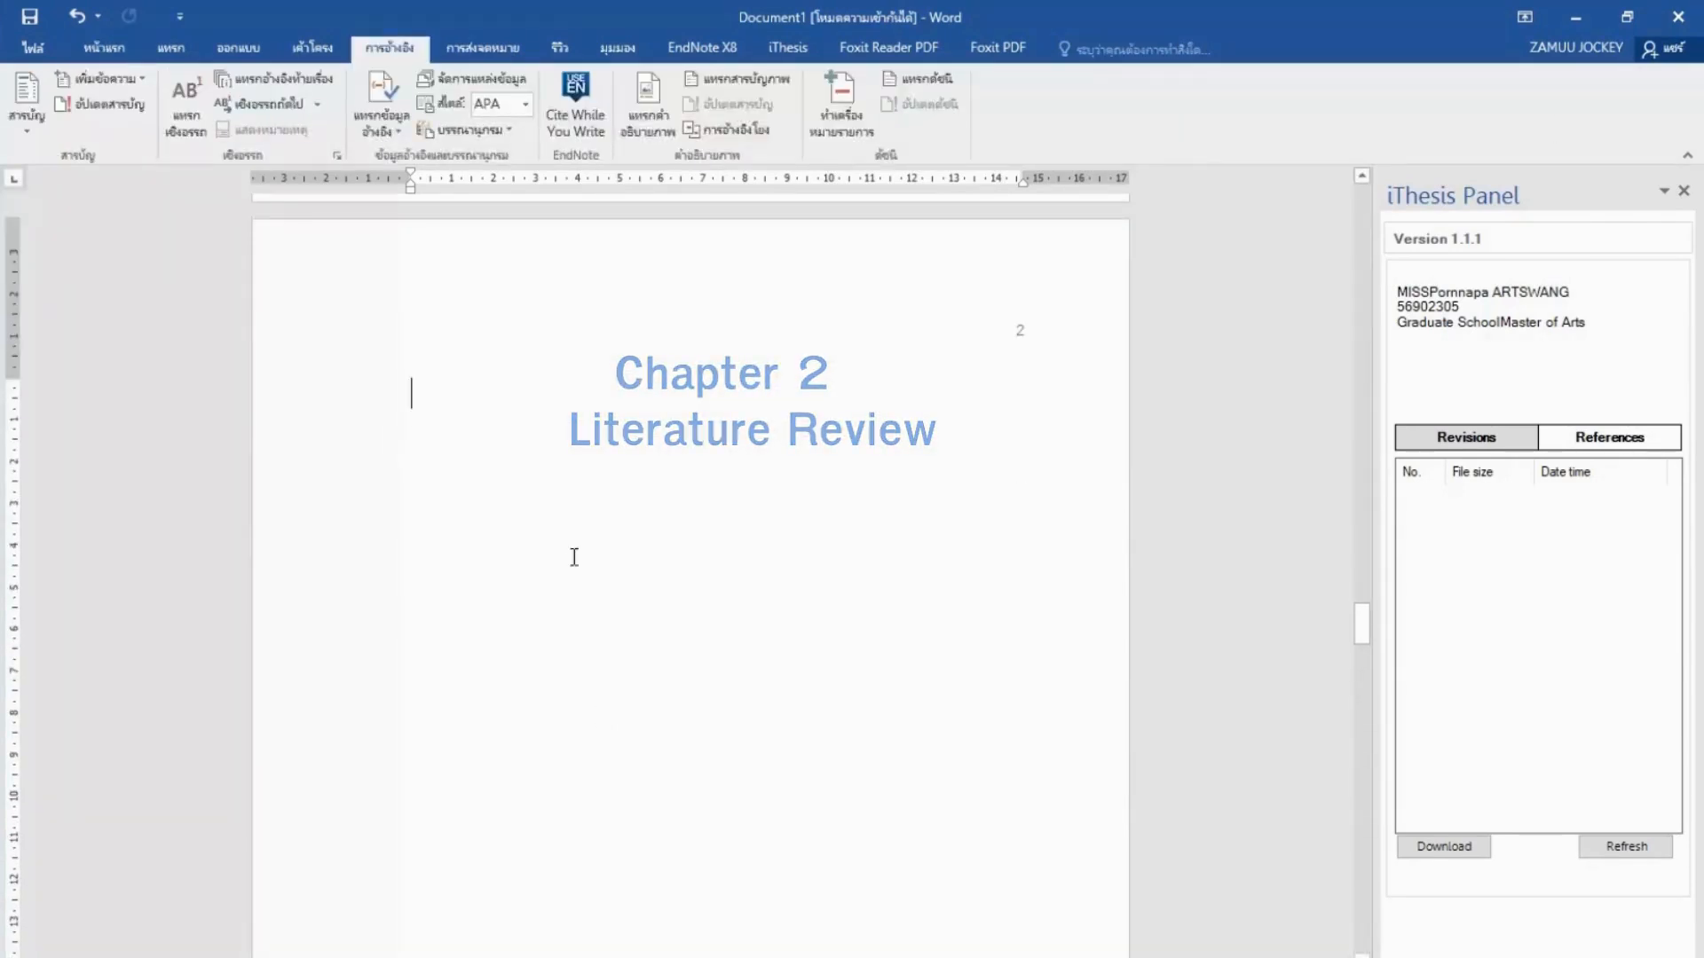
text(ปทที่ 2)
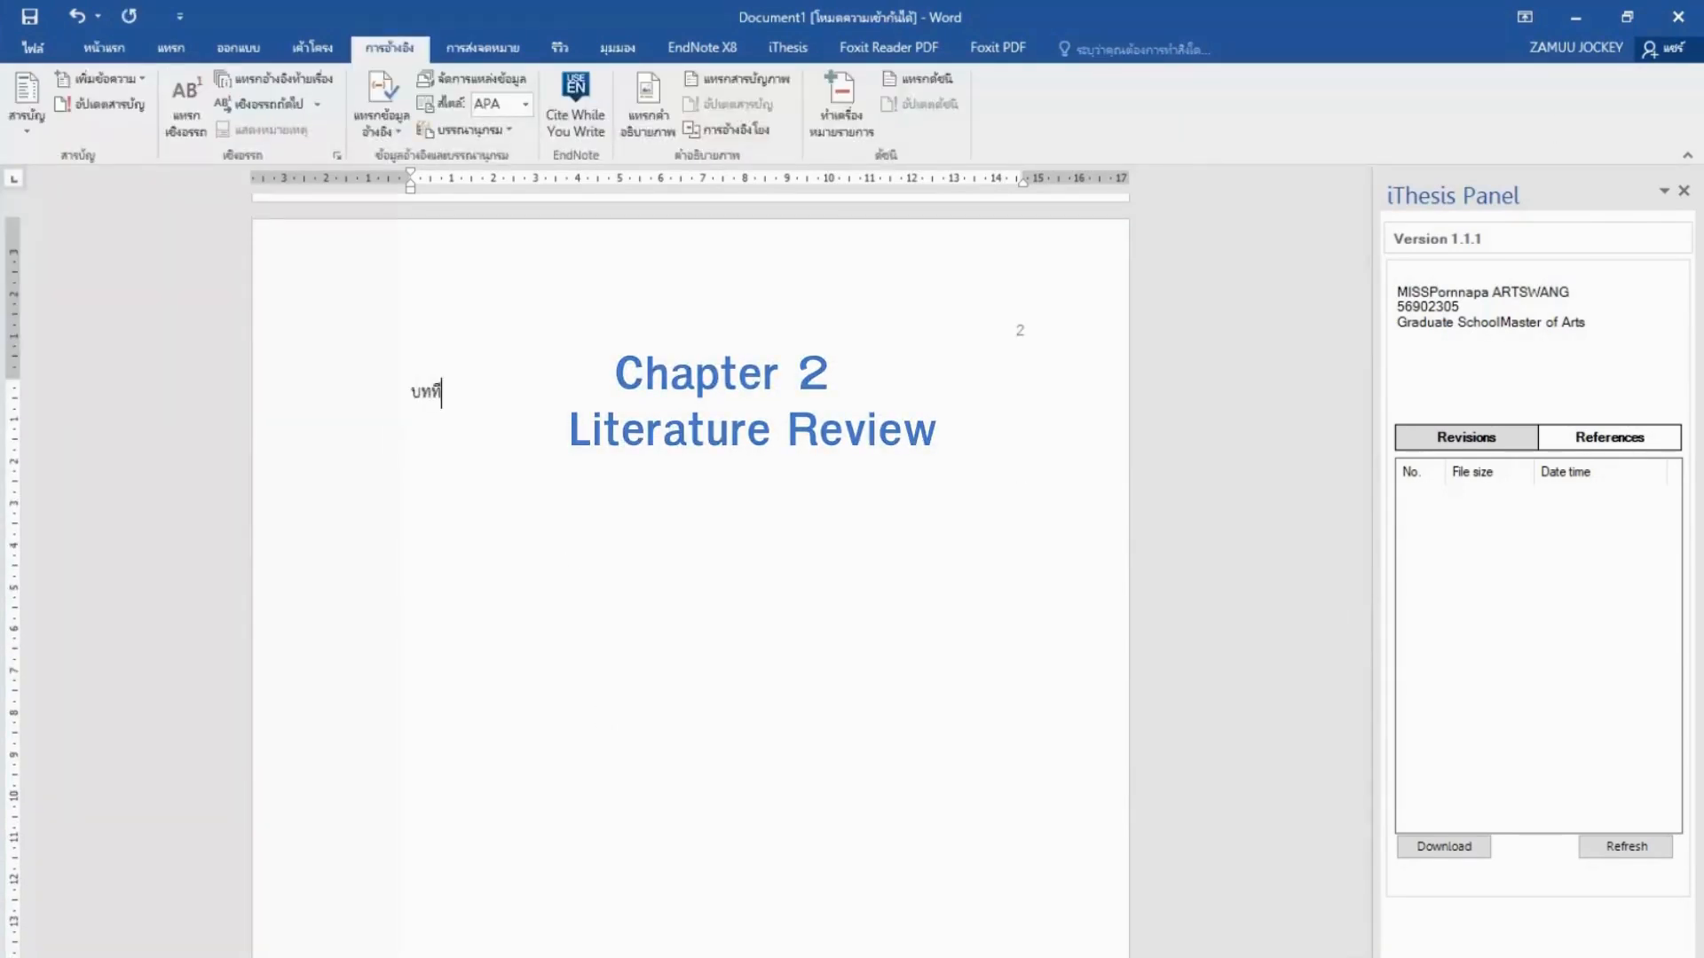
key(Return)
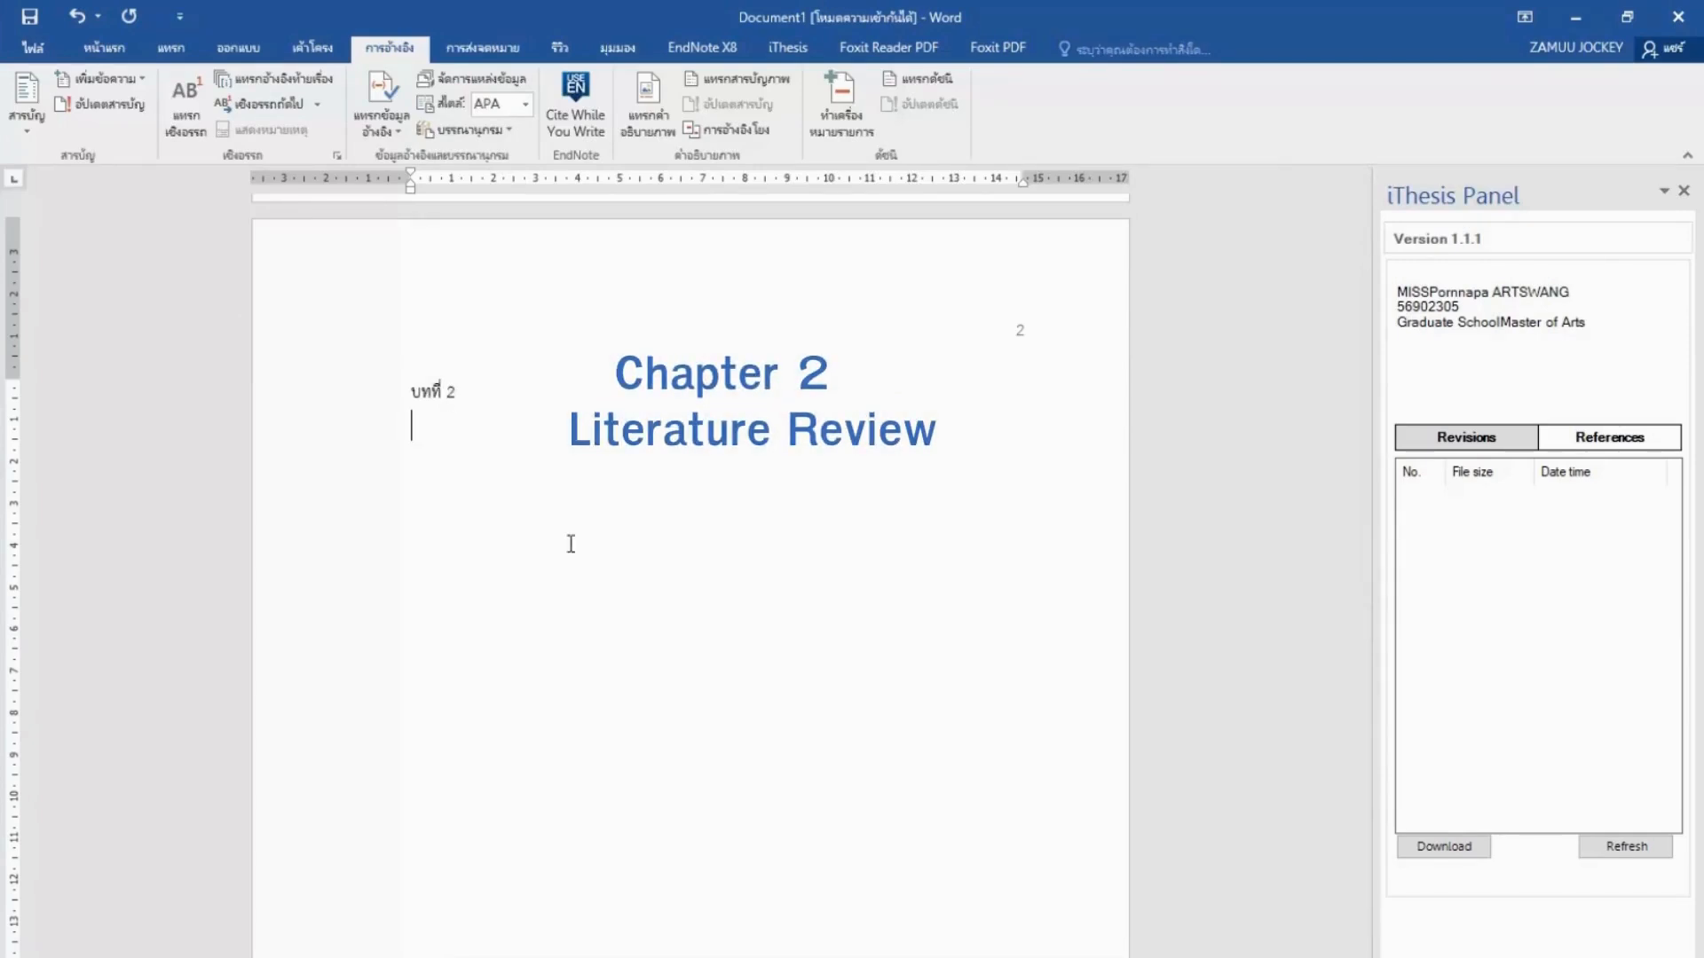
text(งาน)
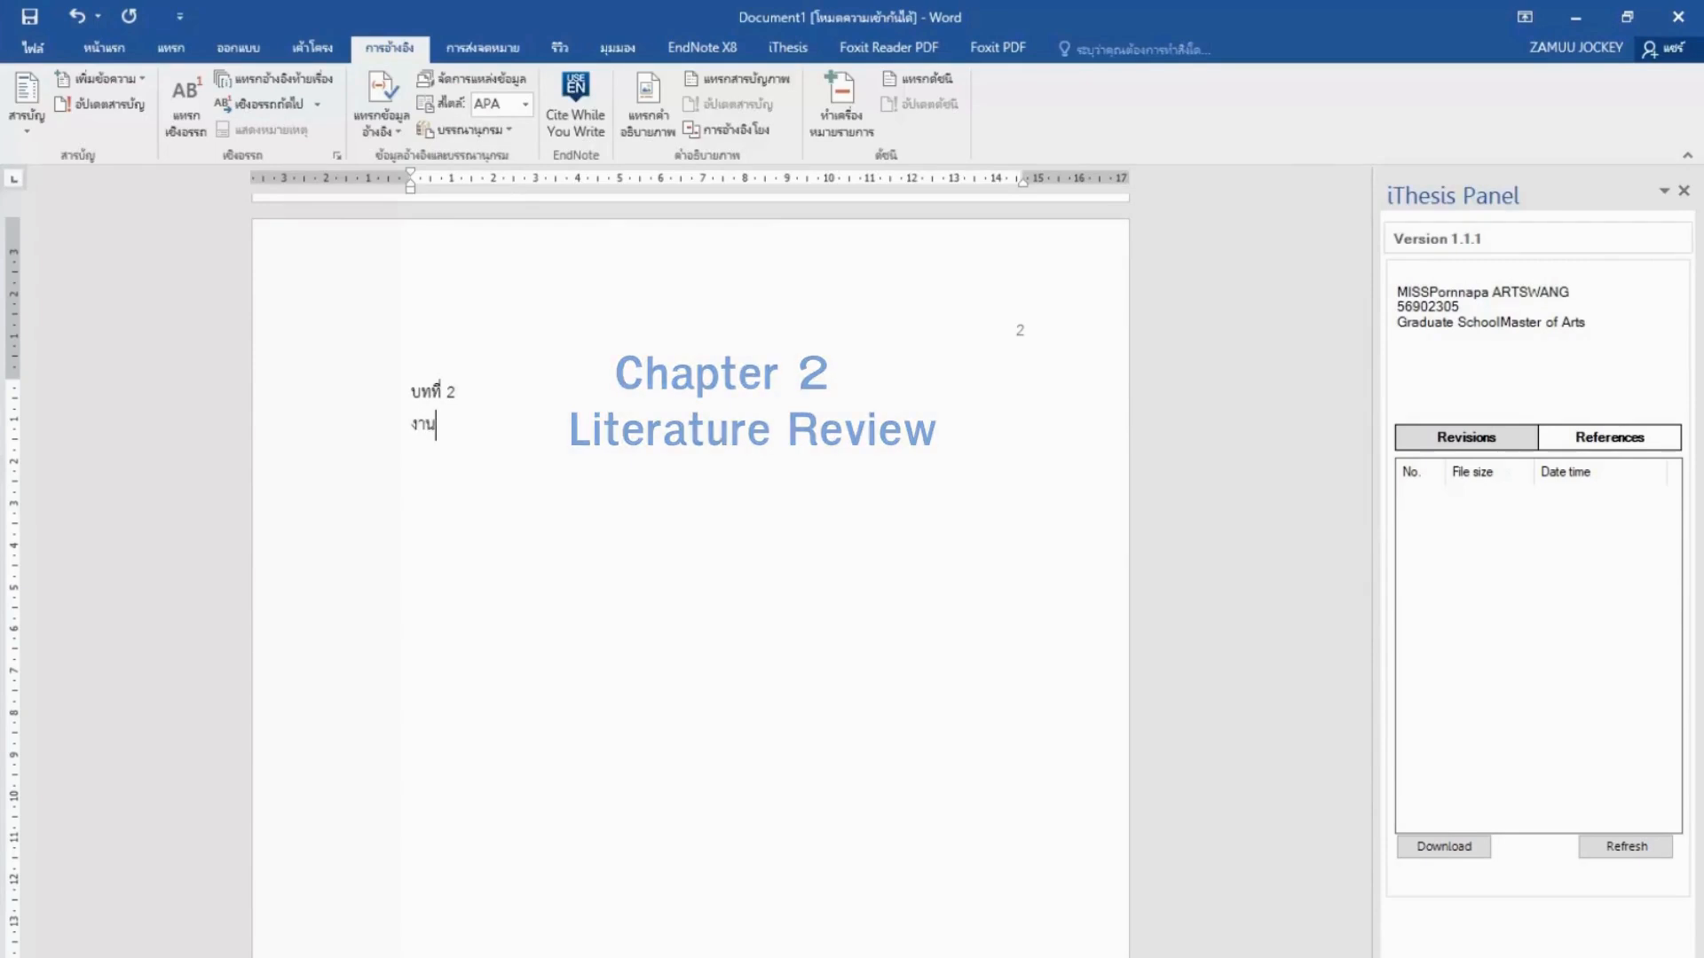
text(วิจัยที่)
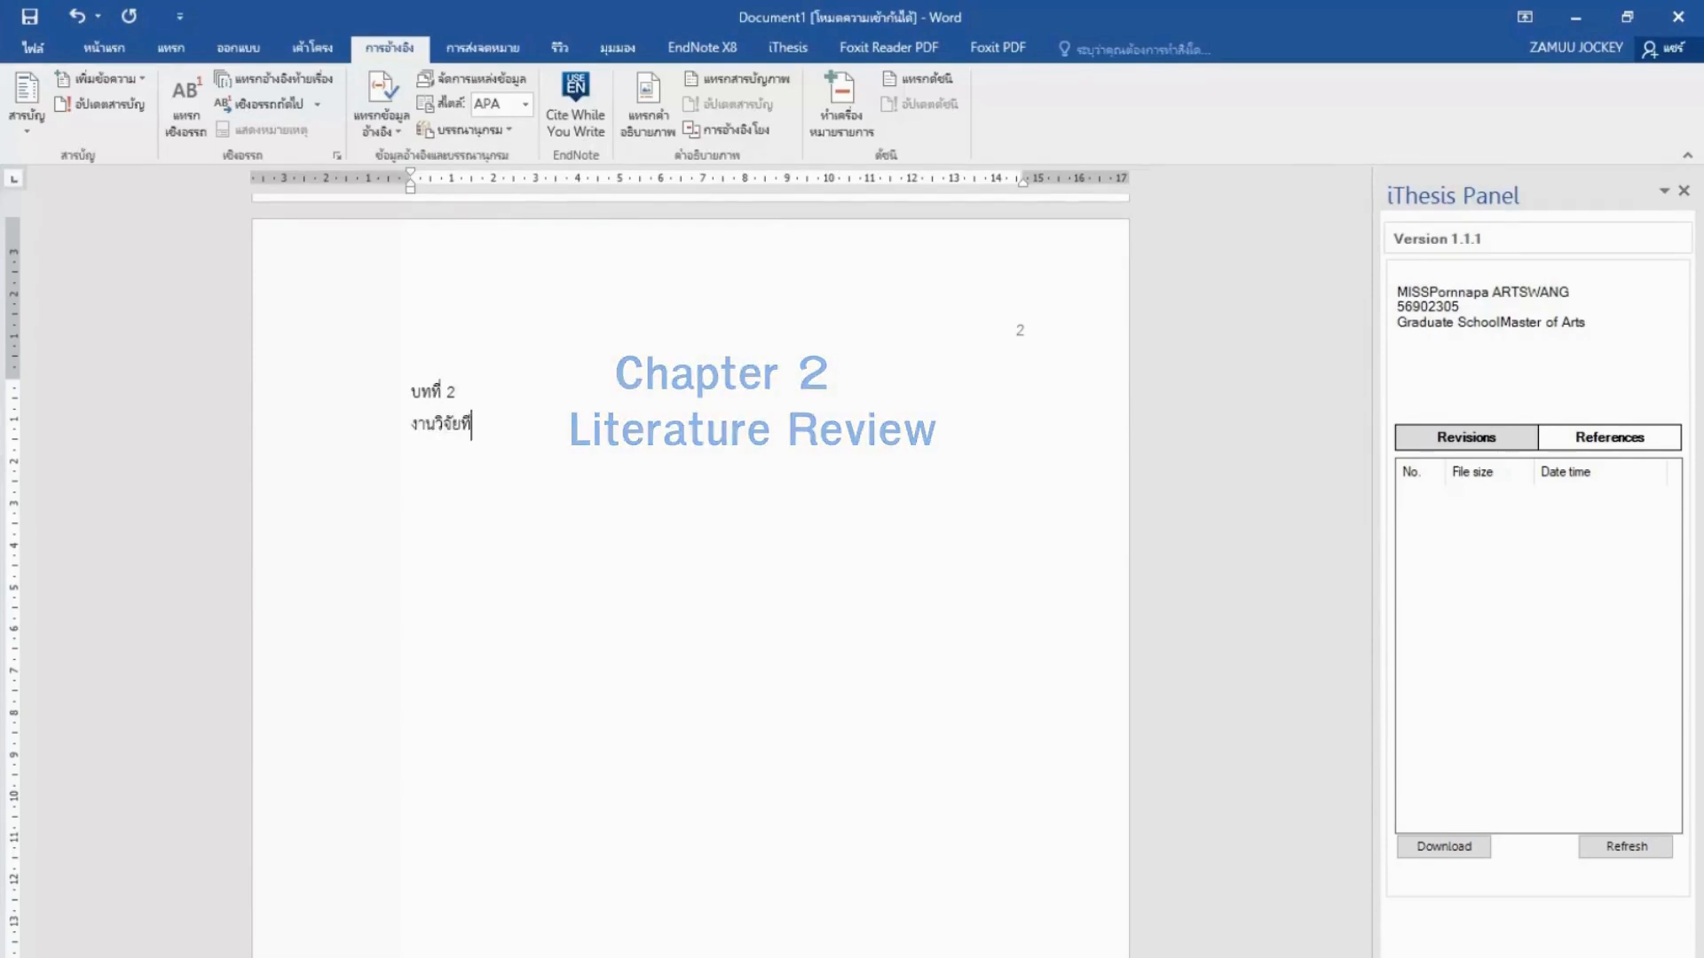
text(เกี่ยวข้อง)
Start a new page for บทที่ 3 titled วิธีการดำเนินงานวิจัย.
key(ctrl+Return)
text(บทที่ )
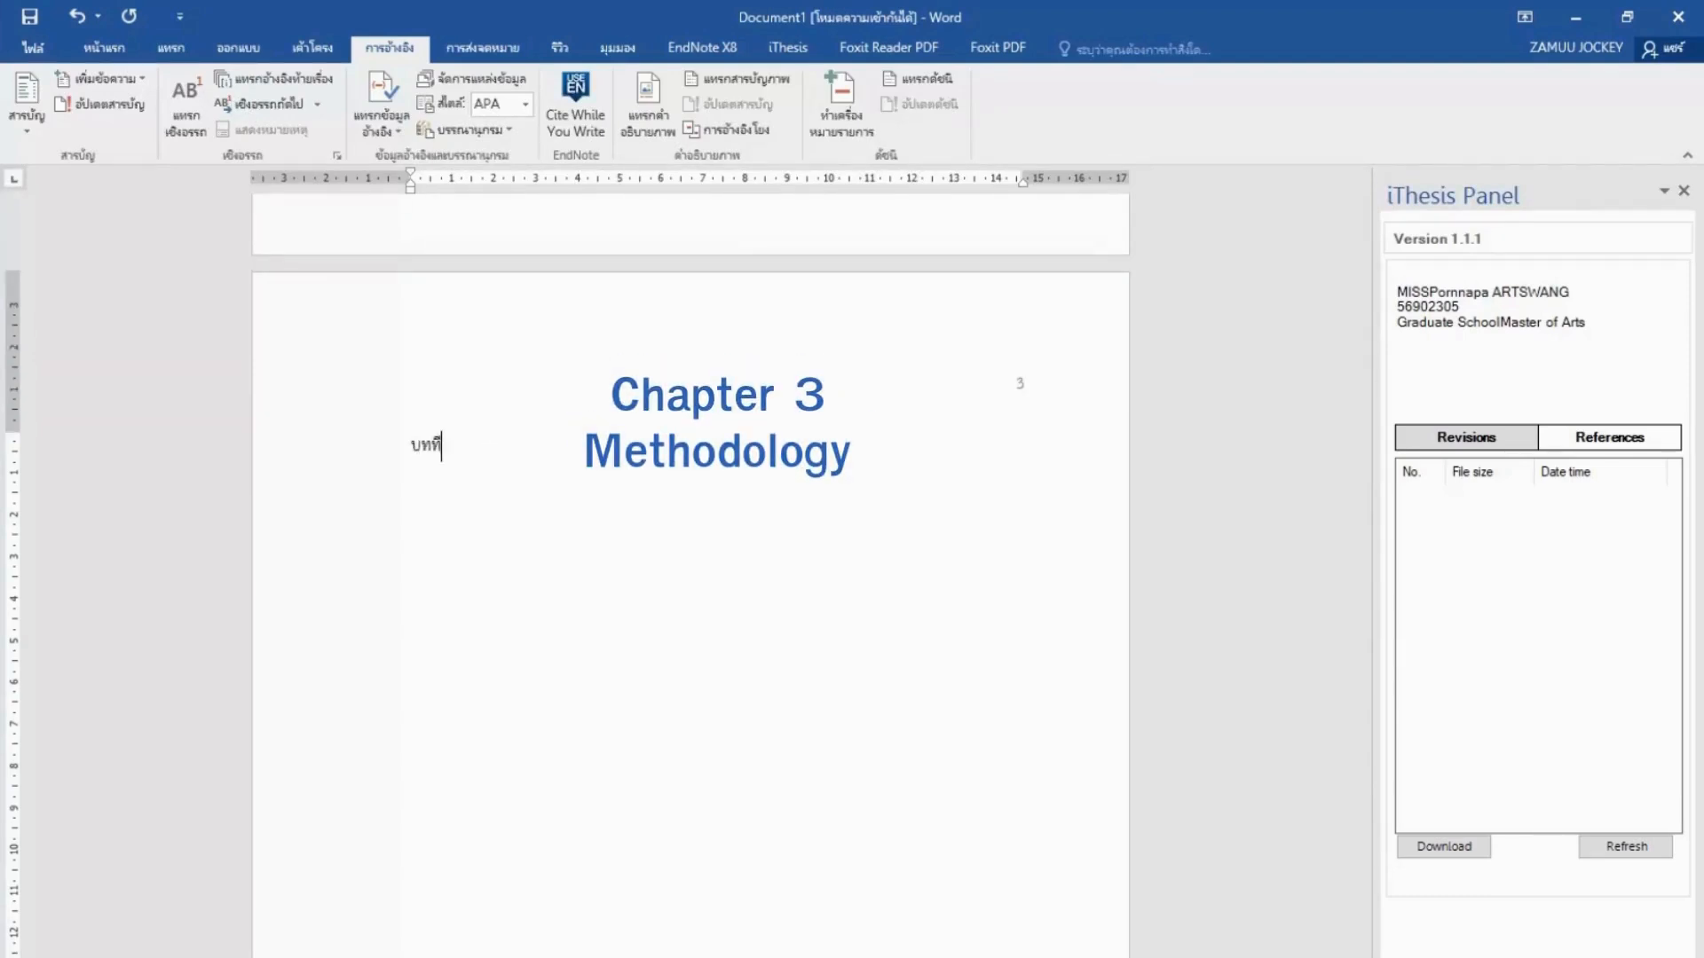
text(3)
key(Return)
text(วิ)
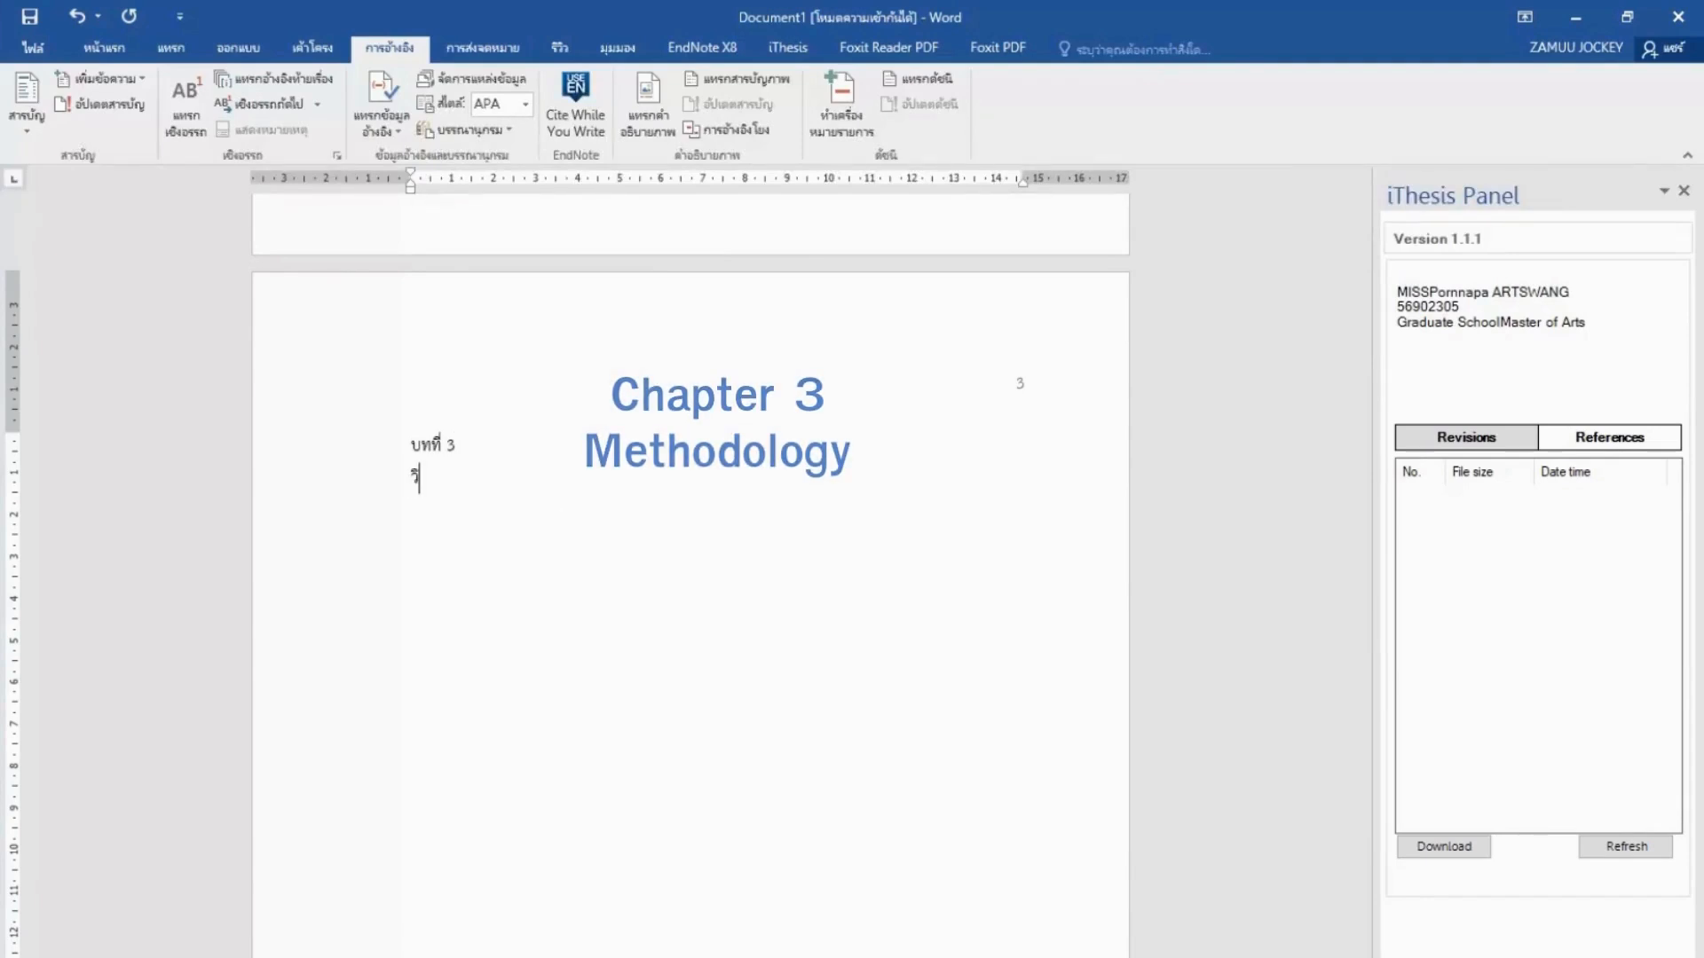
text(ธีกร)
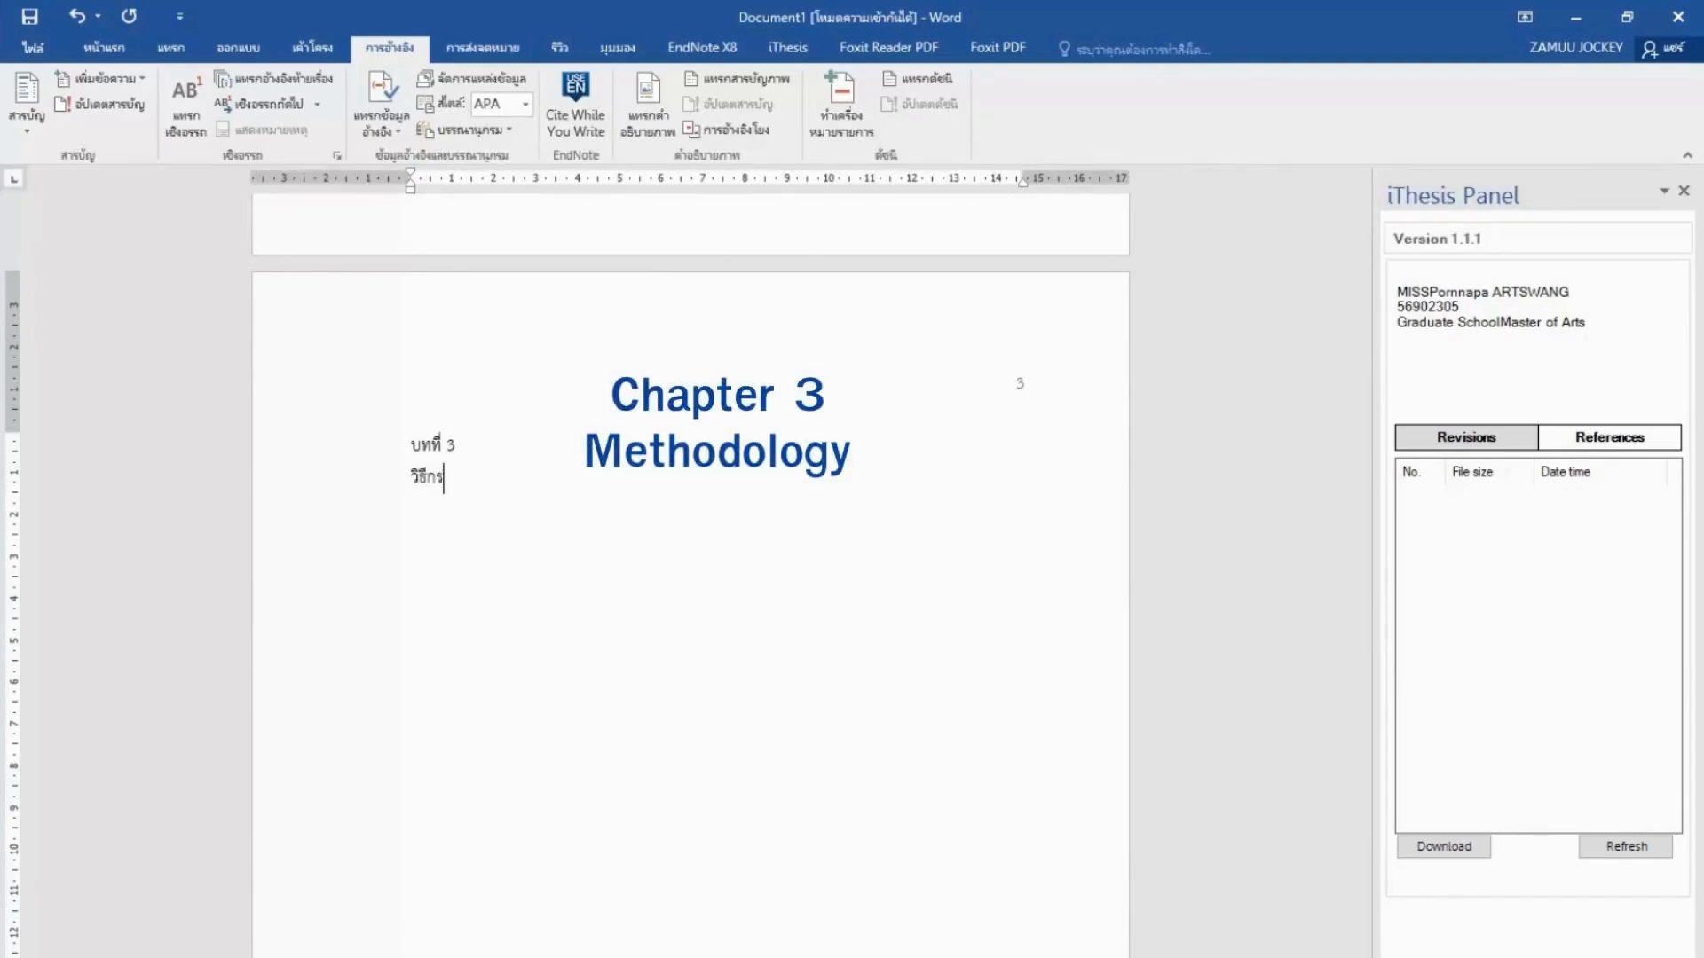
key(BackSpace)
text(ารดำ)
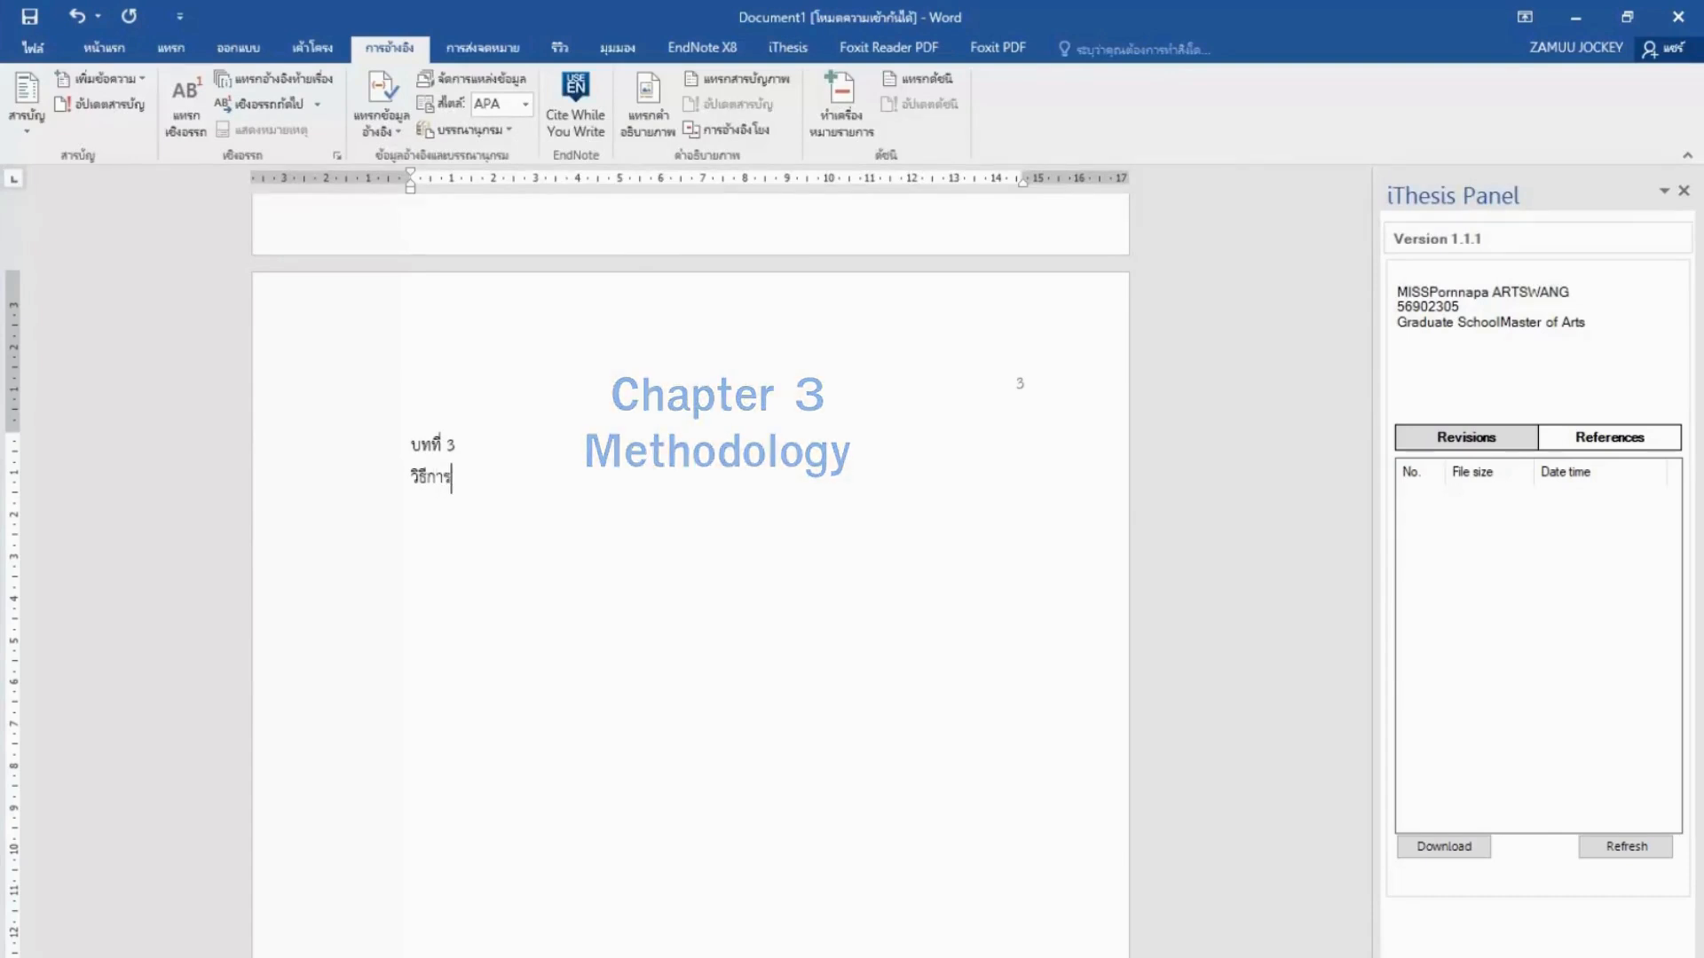
text(เนินงาน)
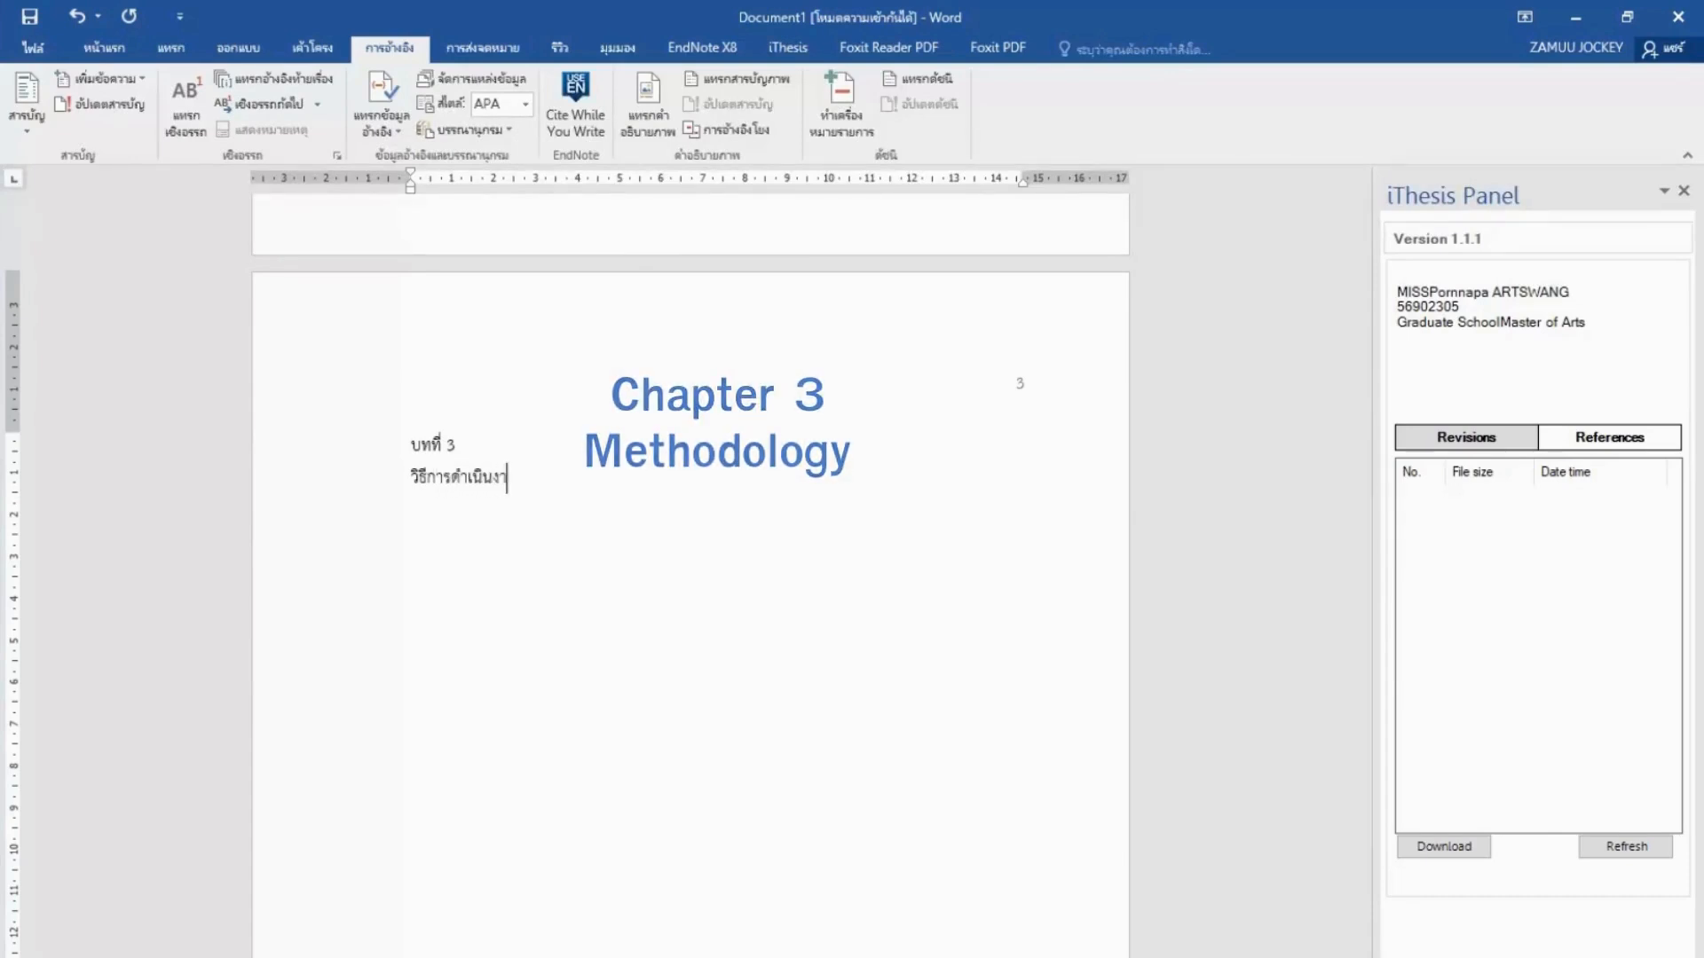
text(วิจัย)
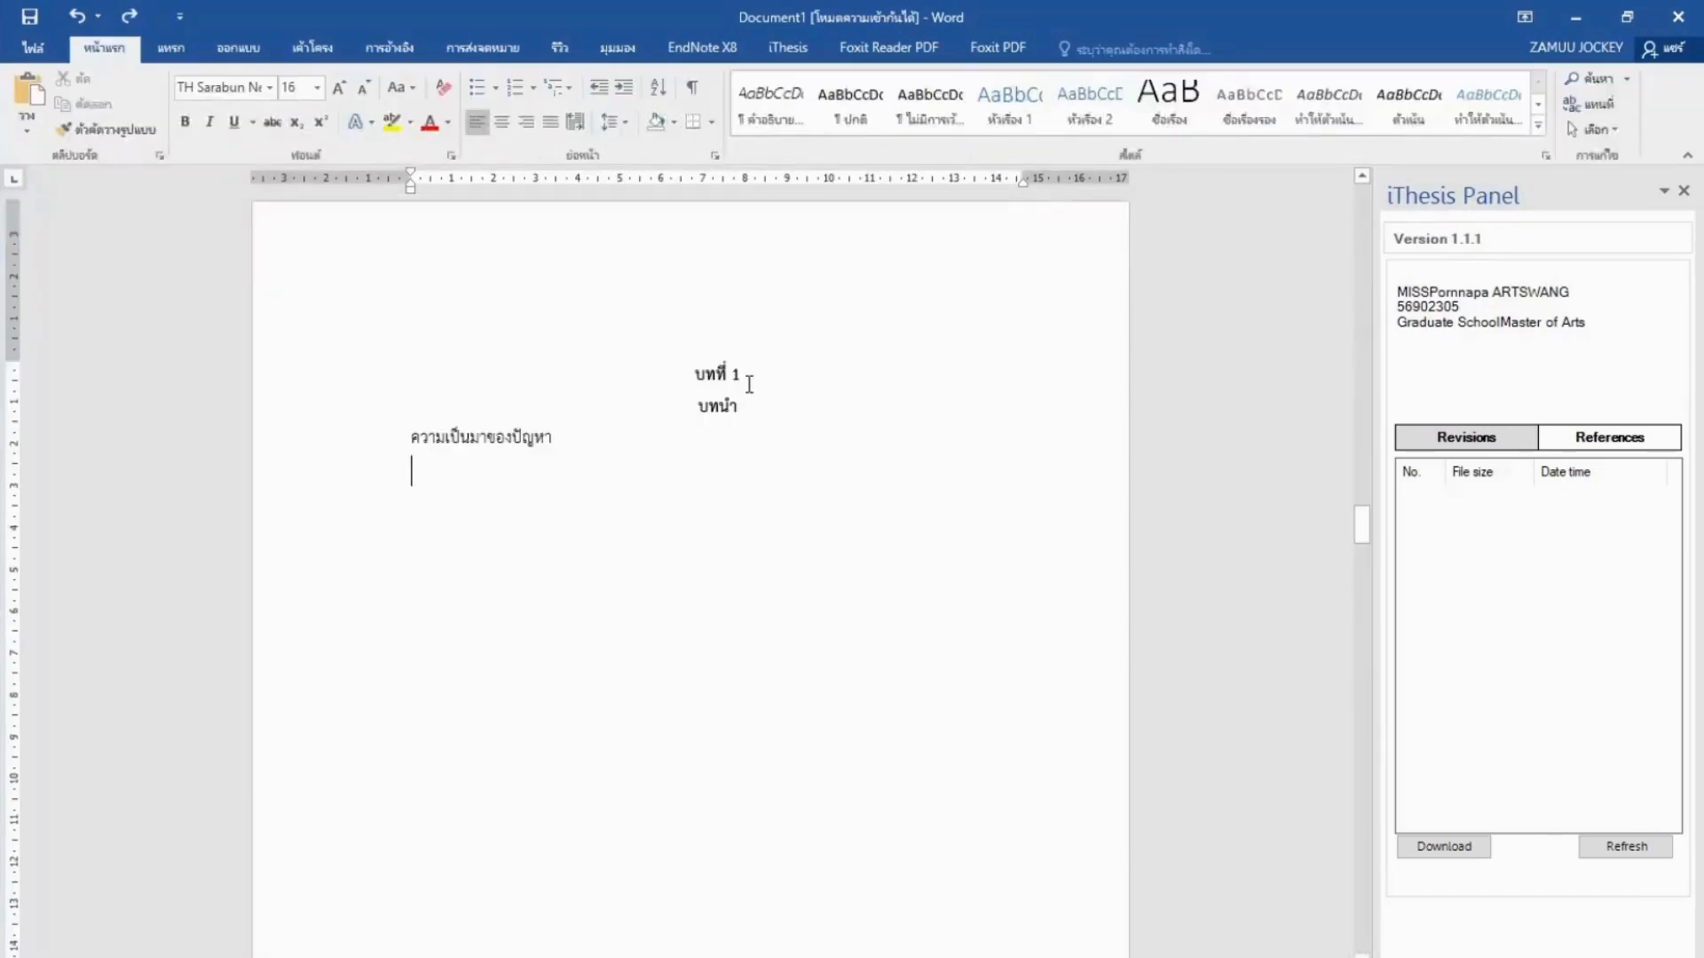
Apply Heading 1 to the 'บทที่ 1 บทนำ' title and set the style's font to TH SarabunPSK.
drag(690, 373, 739, 412)
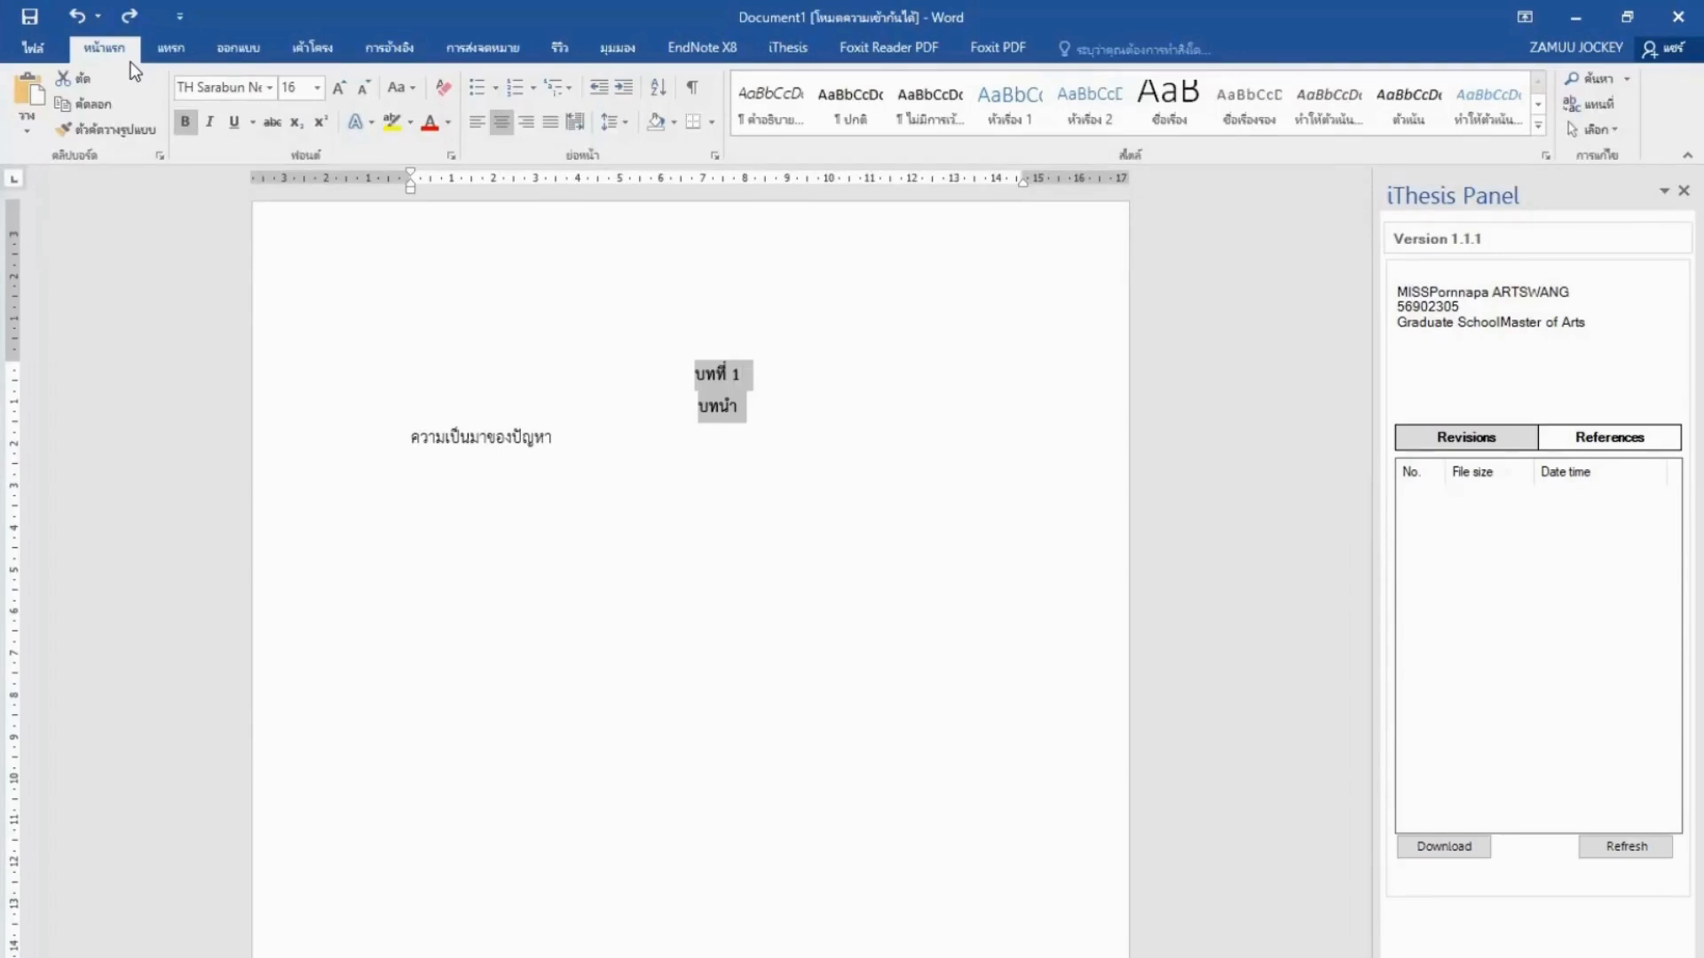
click(1010, 105)
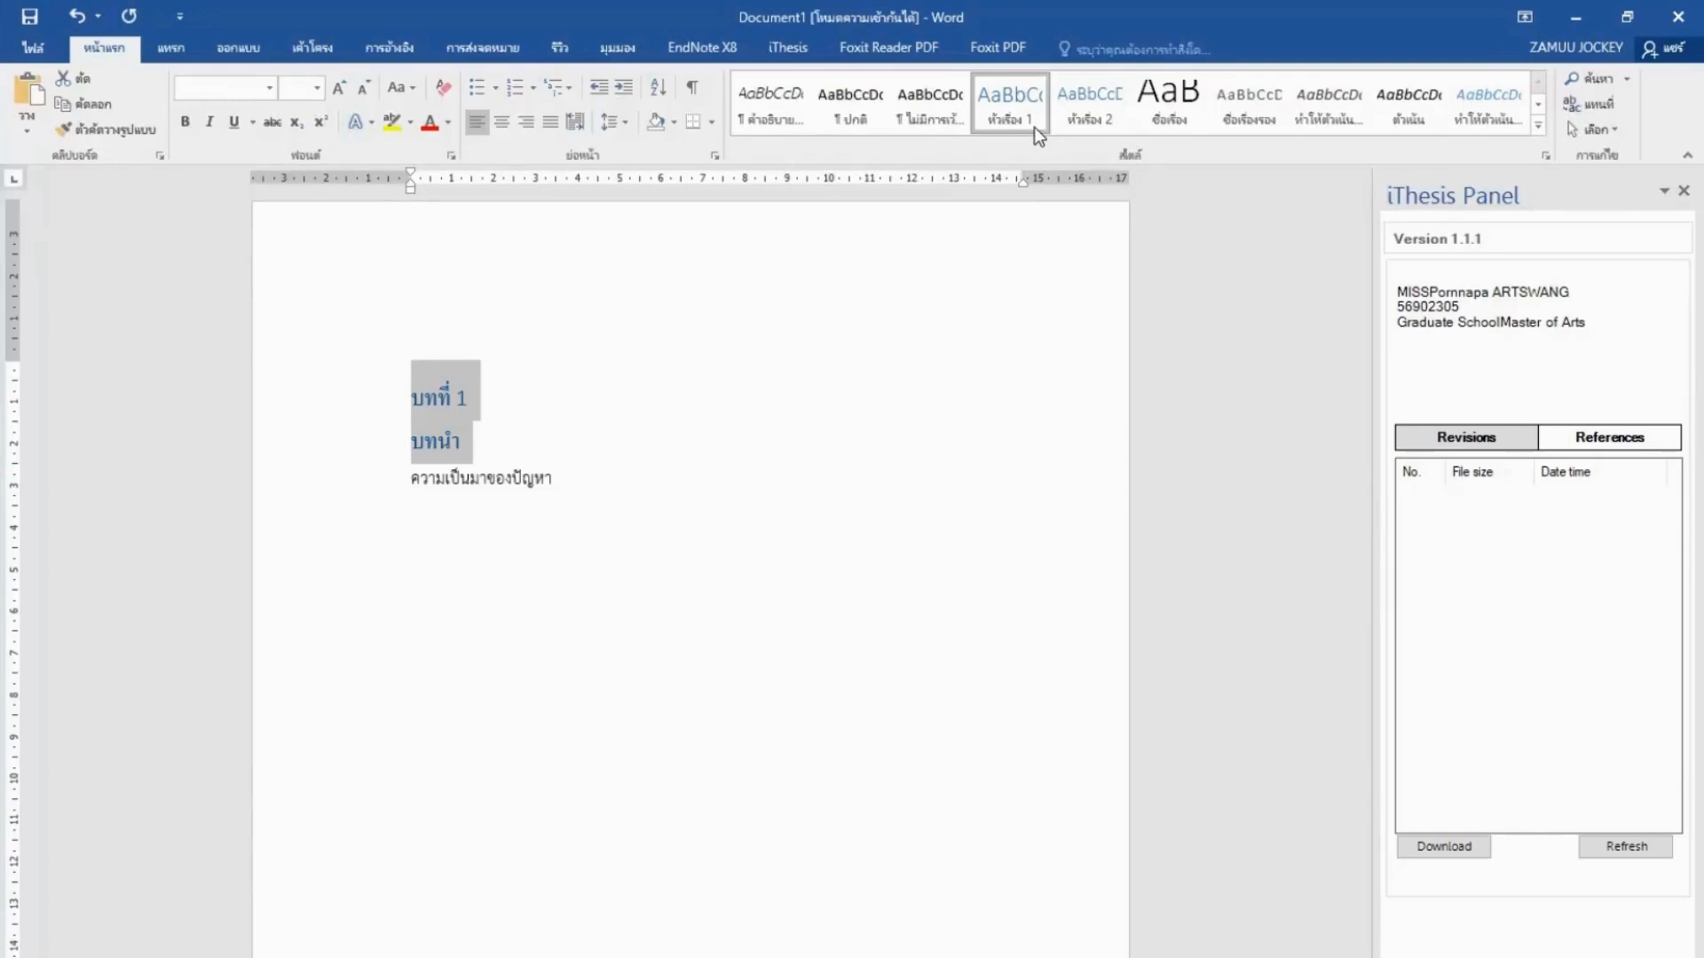
right_click(1035, 130)
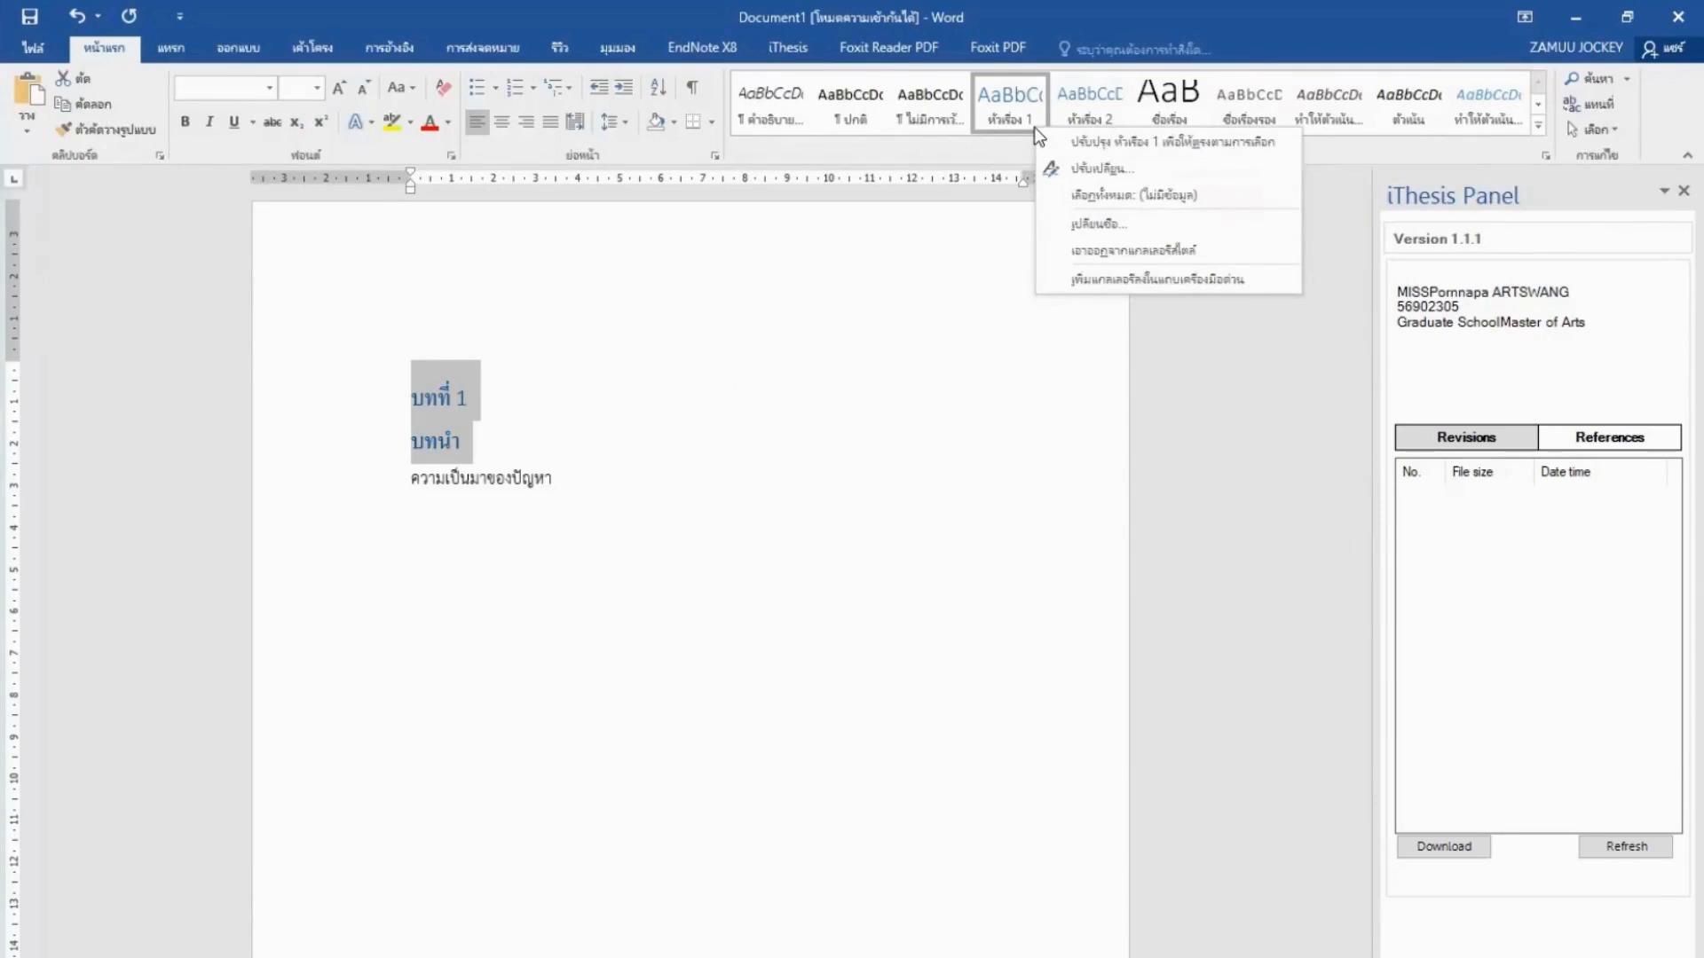
click(1069, 173)
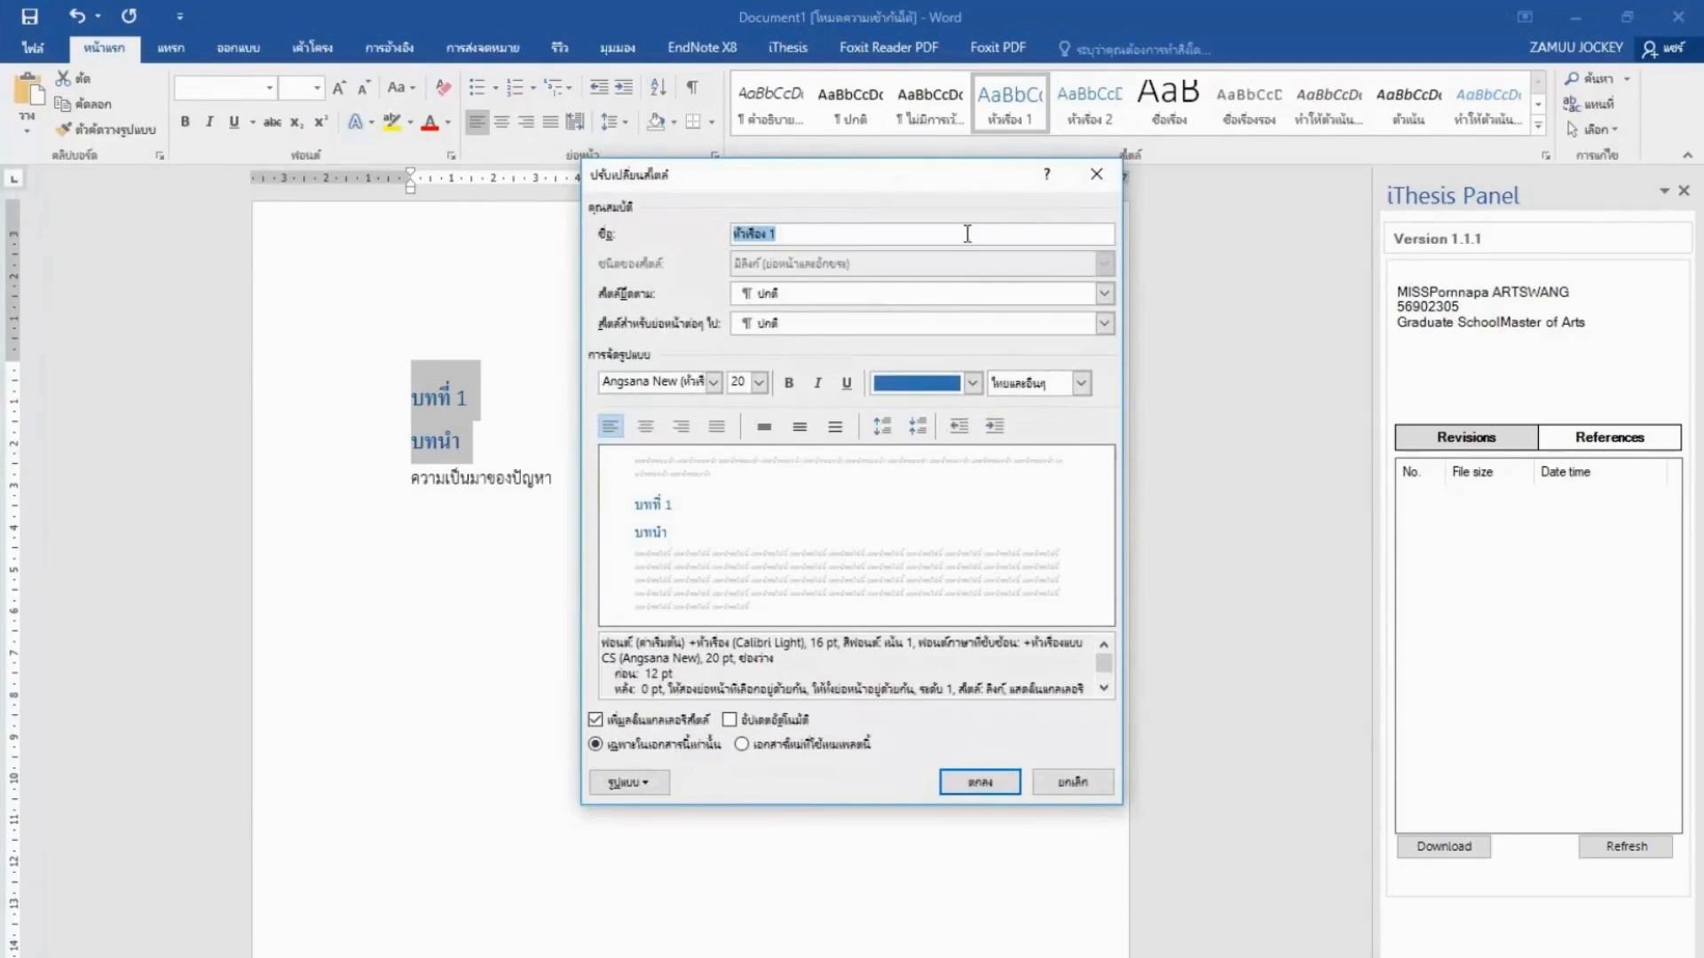
click(713, 387)
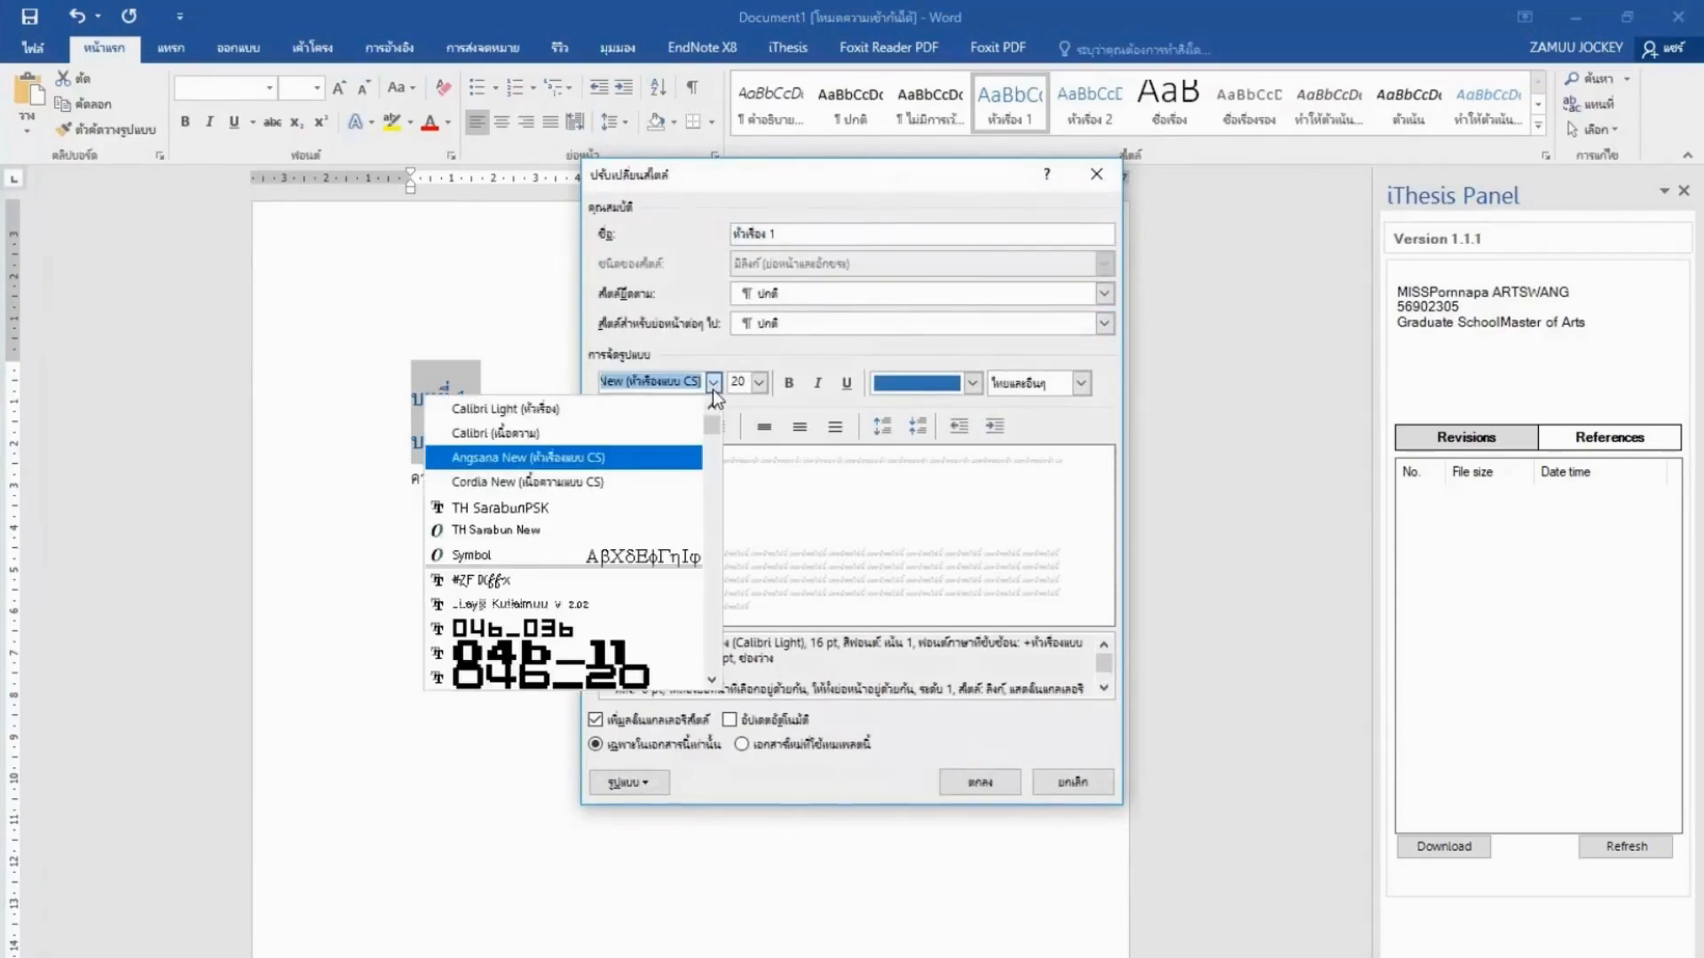
click(655, 507)
Make Heading 1 16 pt, bold, black and centred, saved for new documents from the template.
click(760, 383)
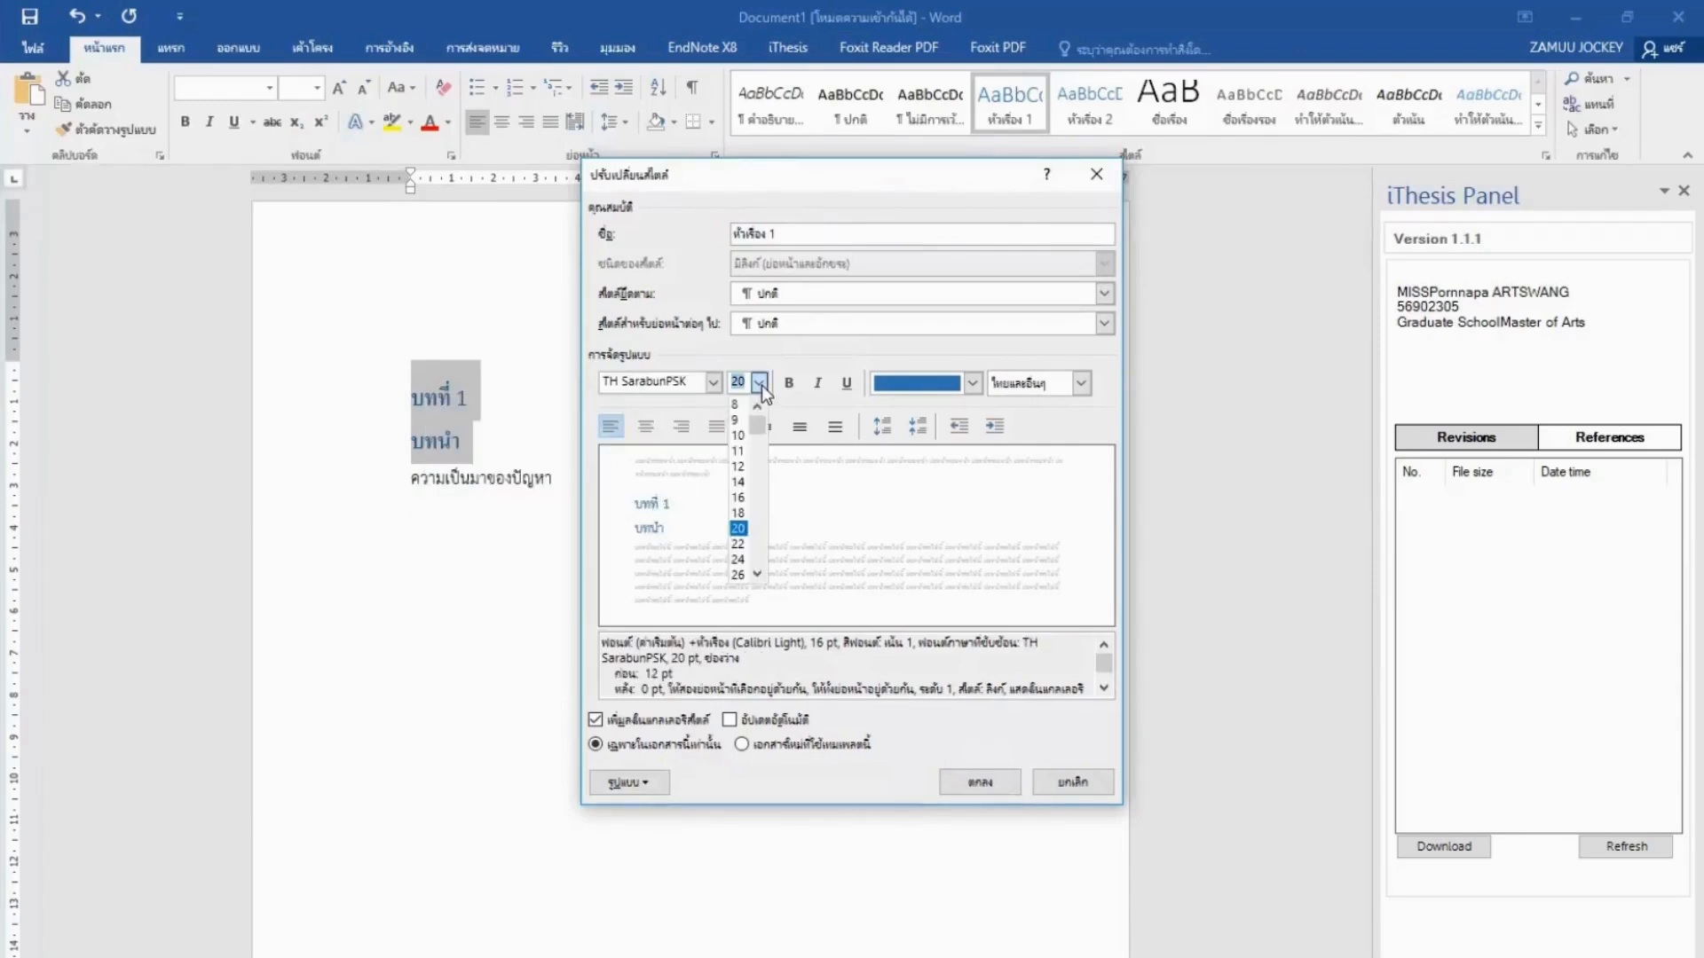
click(744, 495)
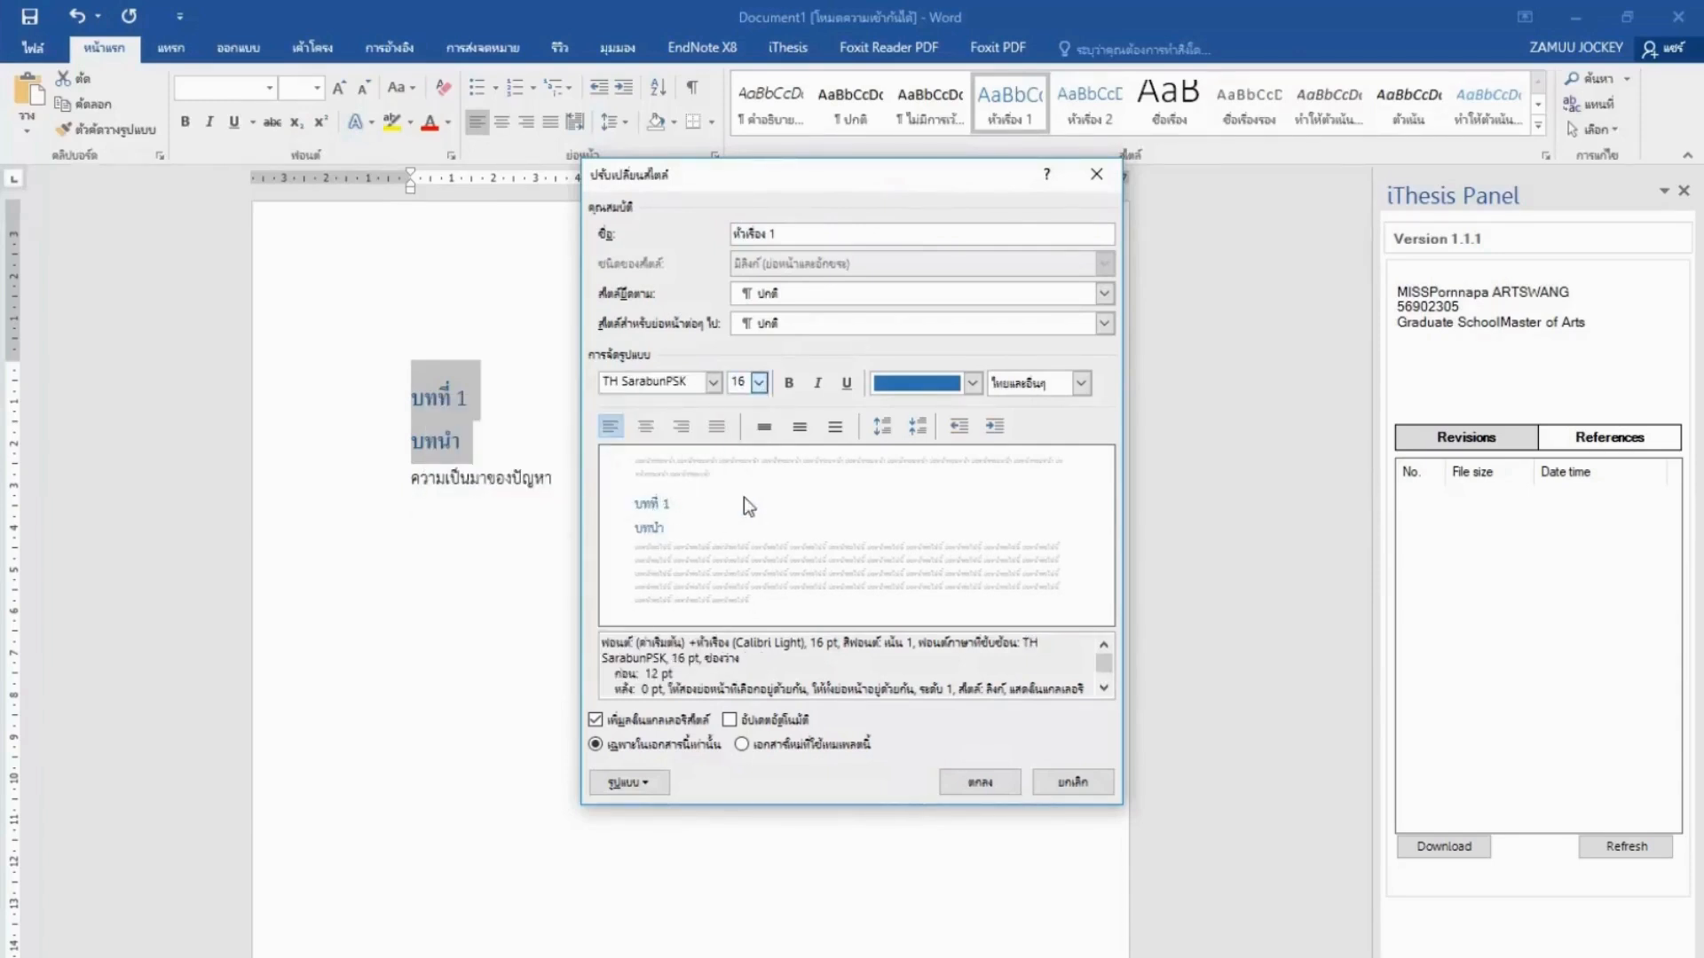
click(789, 383)
click(971, 383)
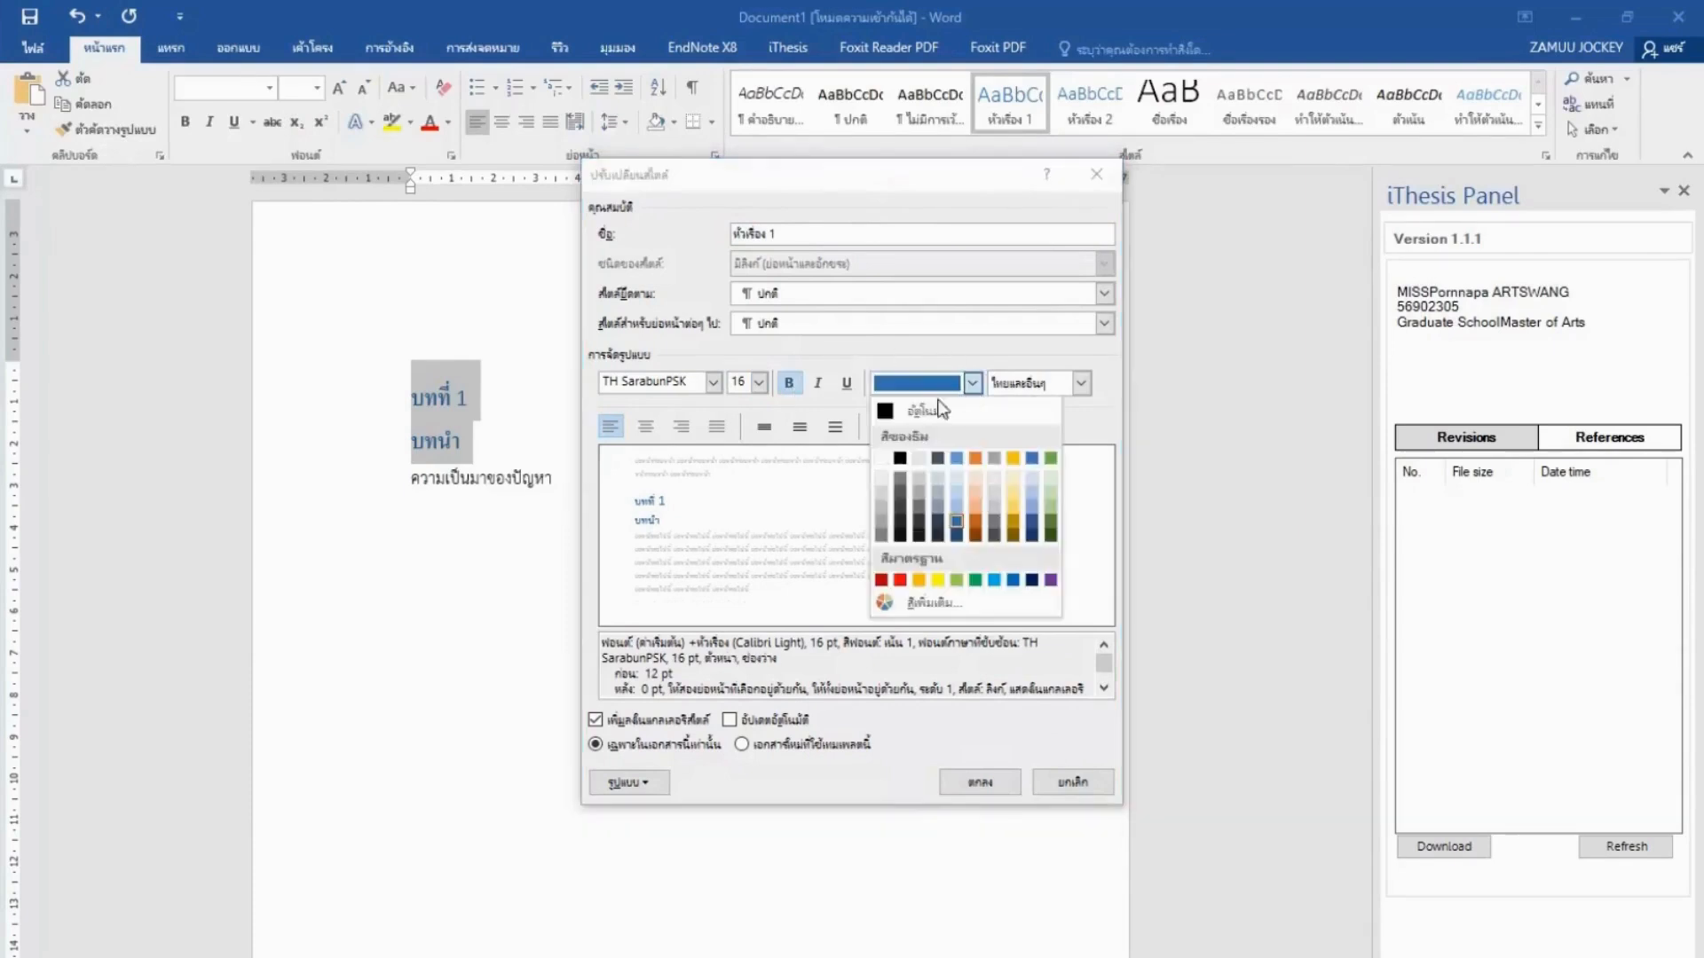
click(898, 458)
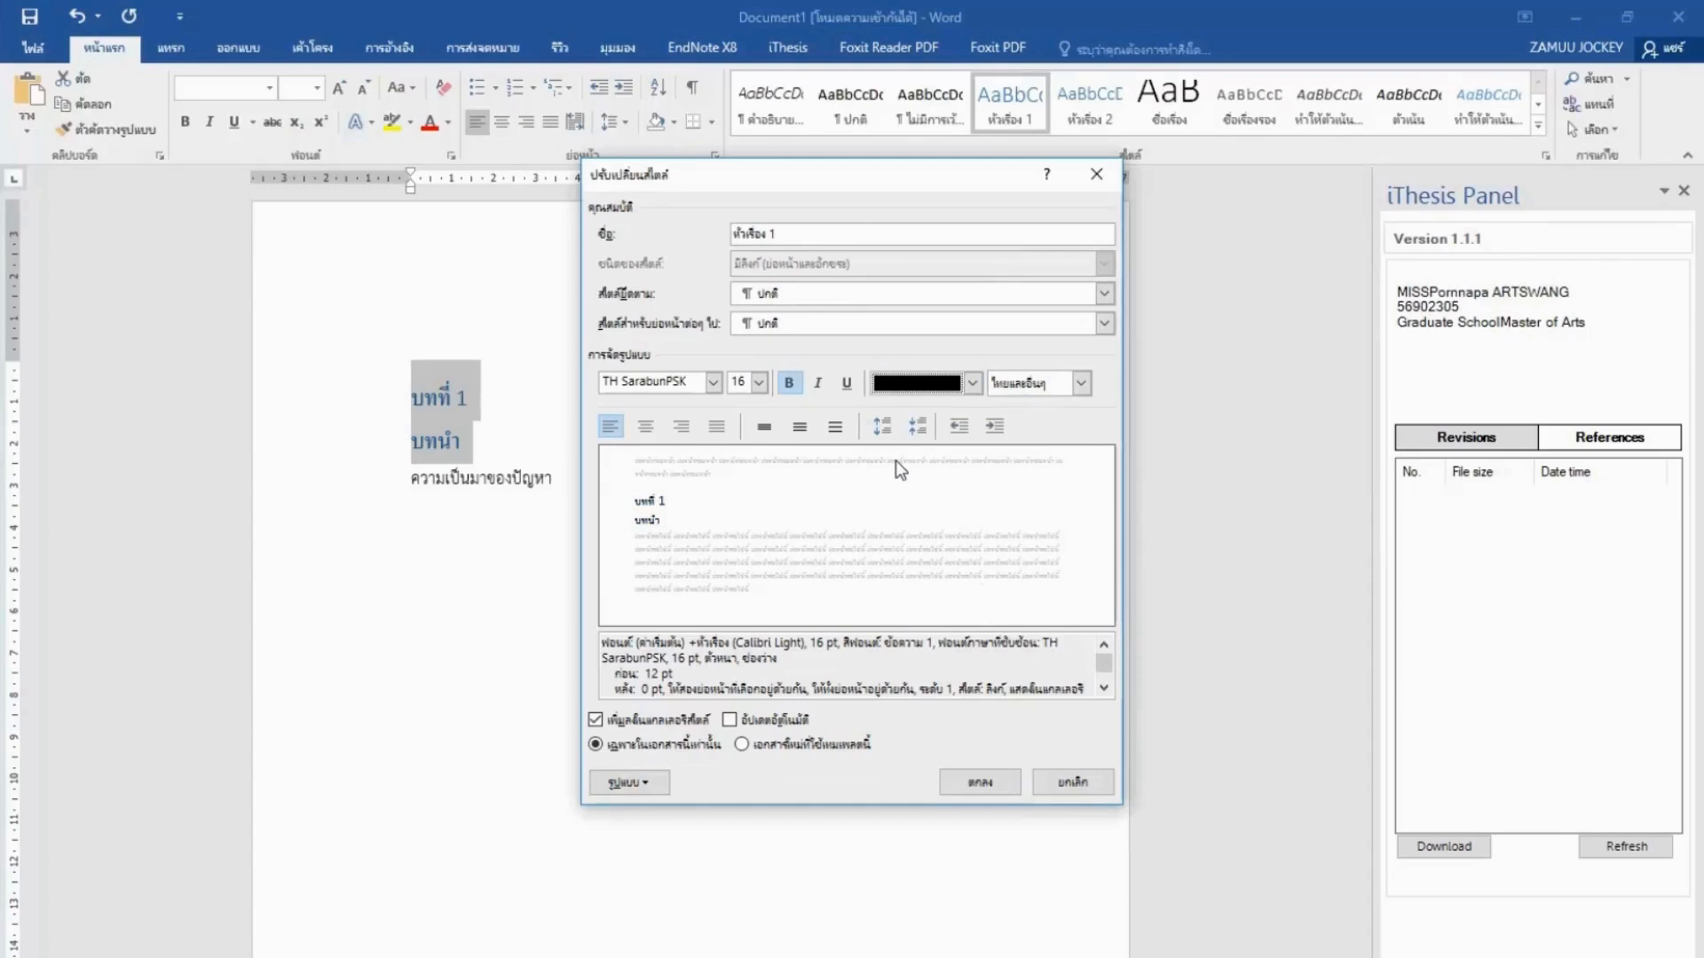
click(647, 430)
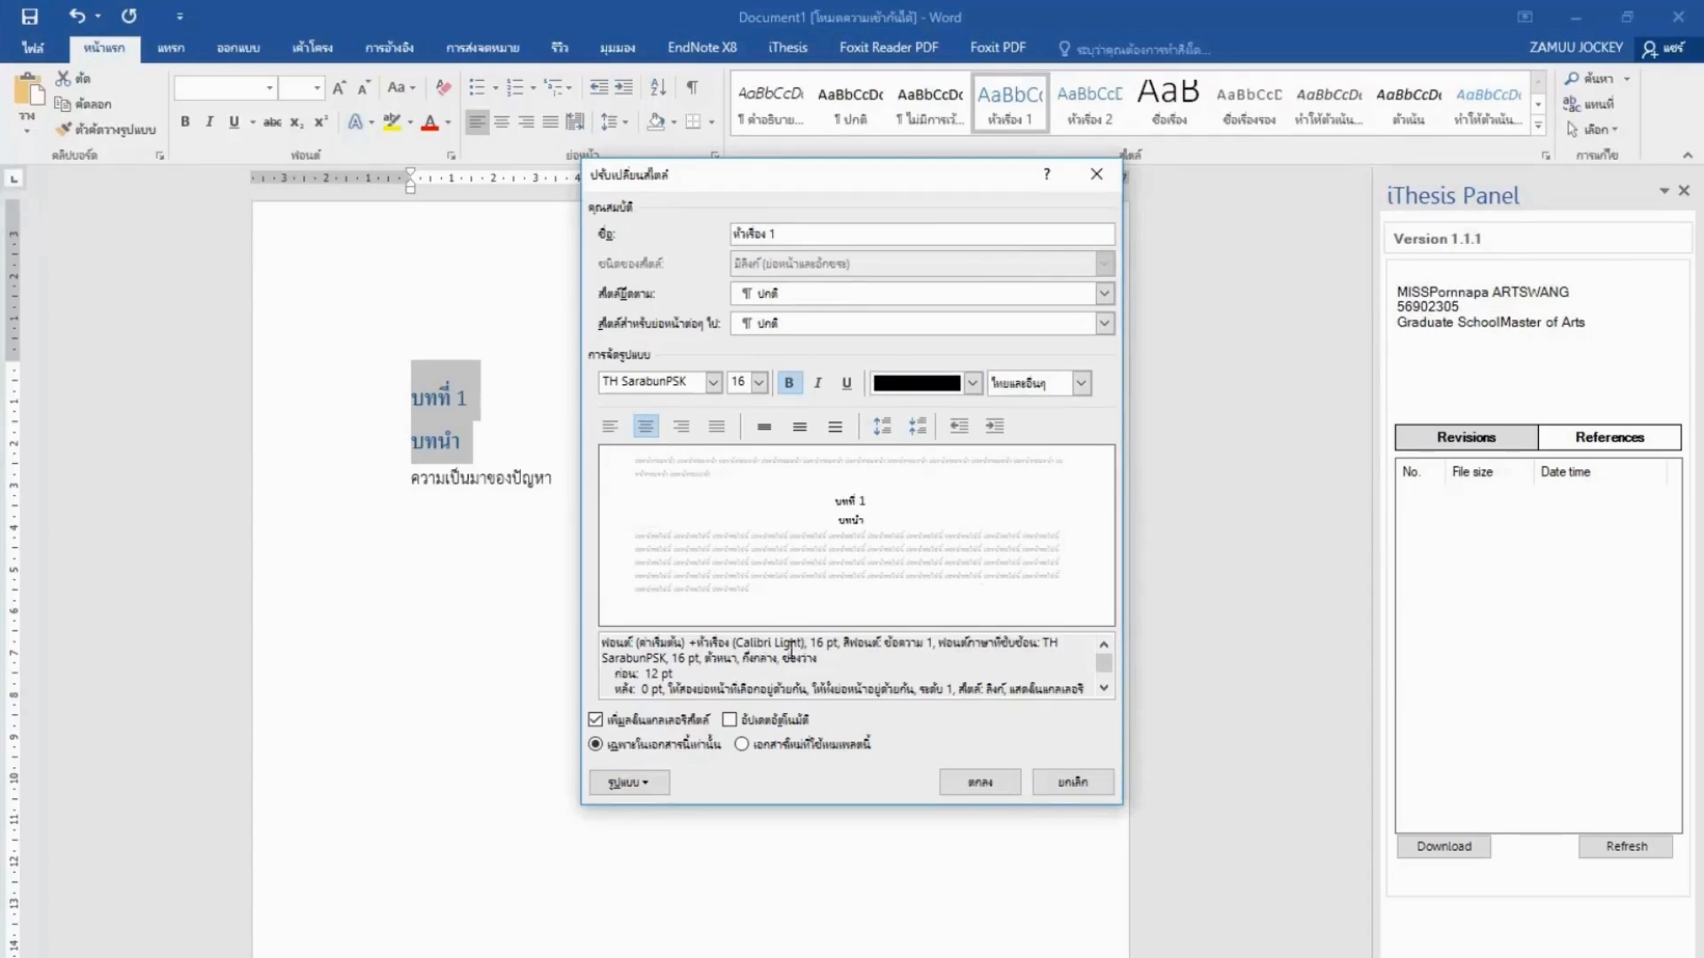
click(744, 748)
click(988, 781)
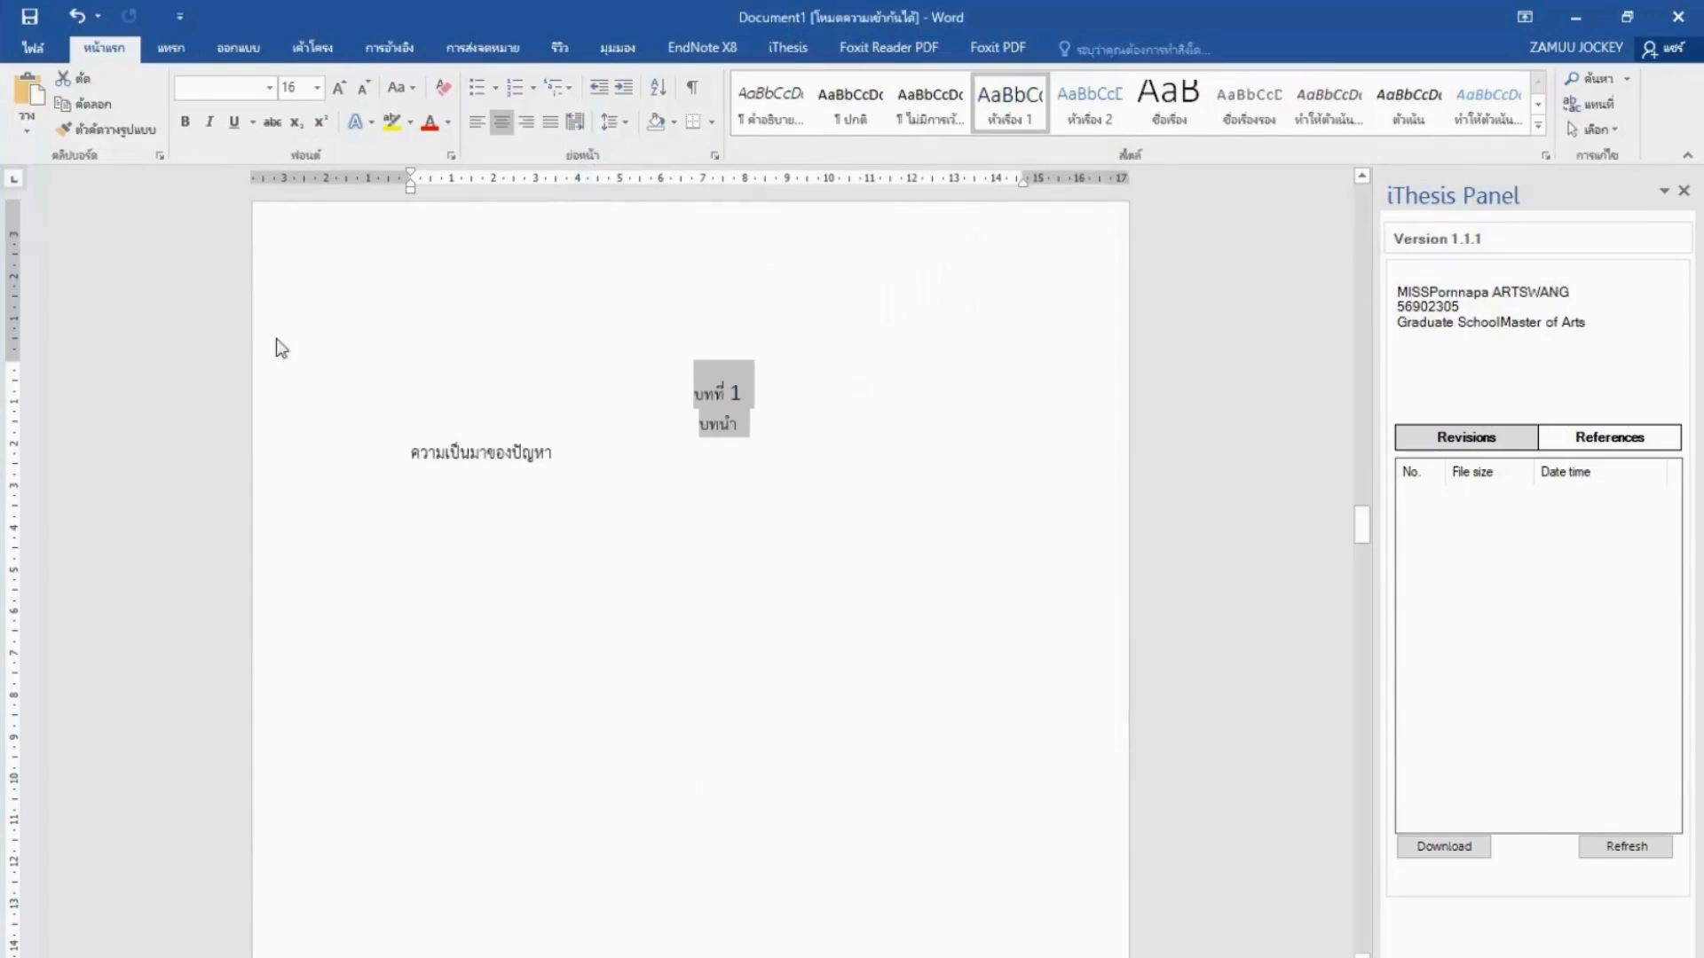
Bold the chapter 1 heading and apply Heading 1 to both chapter 2 title lines.
click(184, 121)
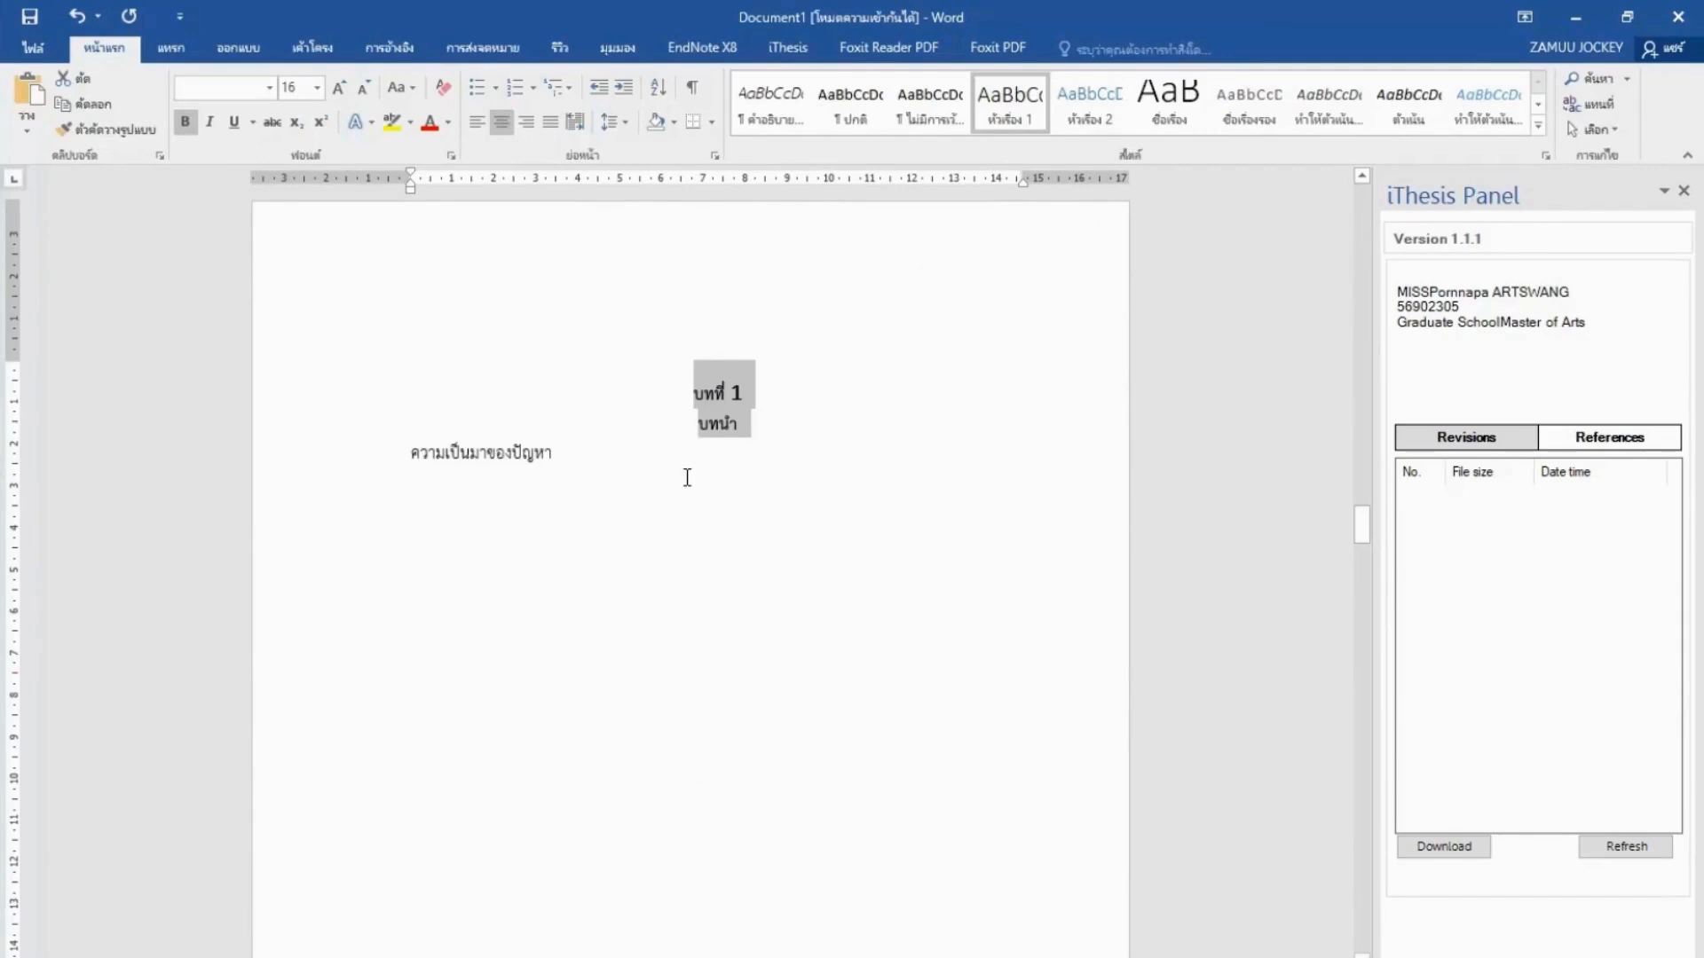
scroll(721, 514, down, 10)
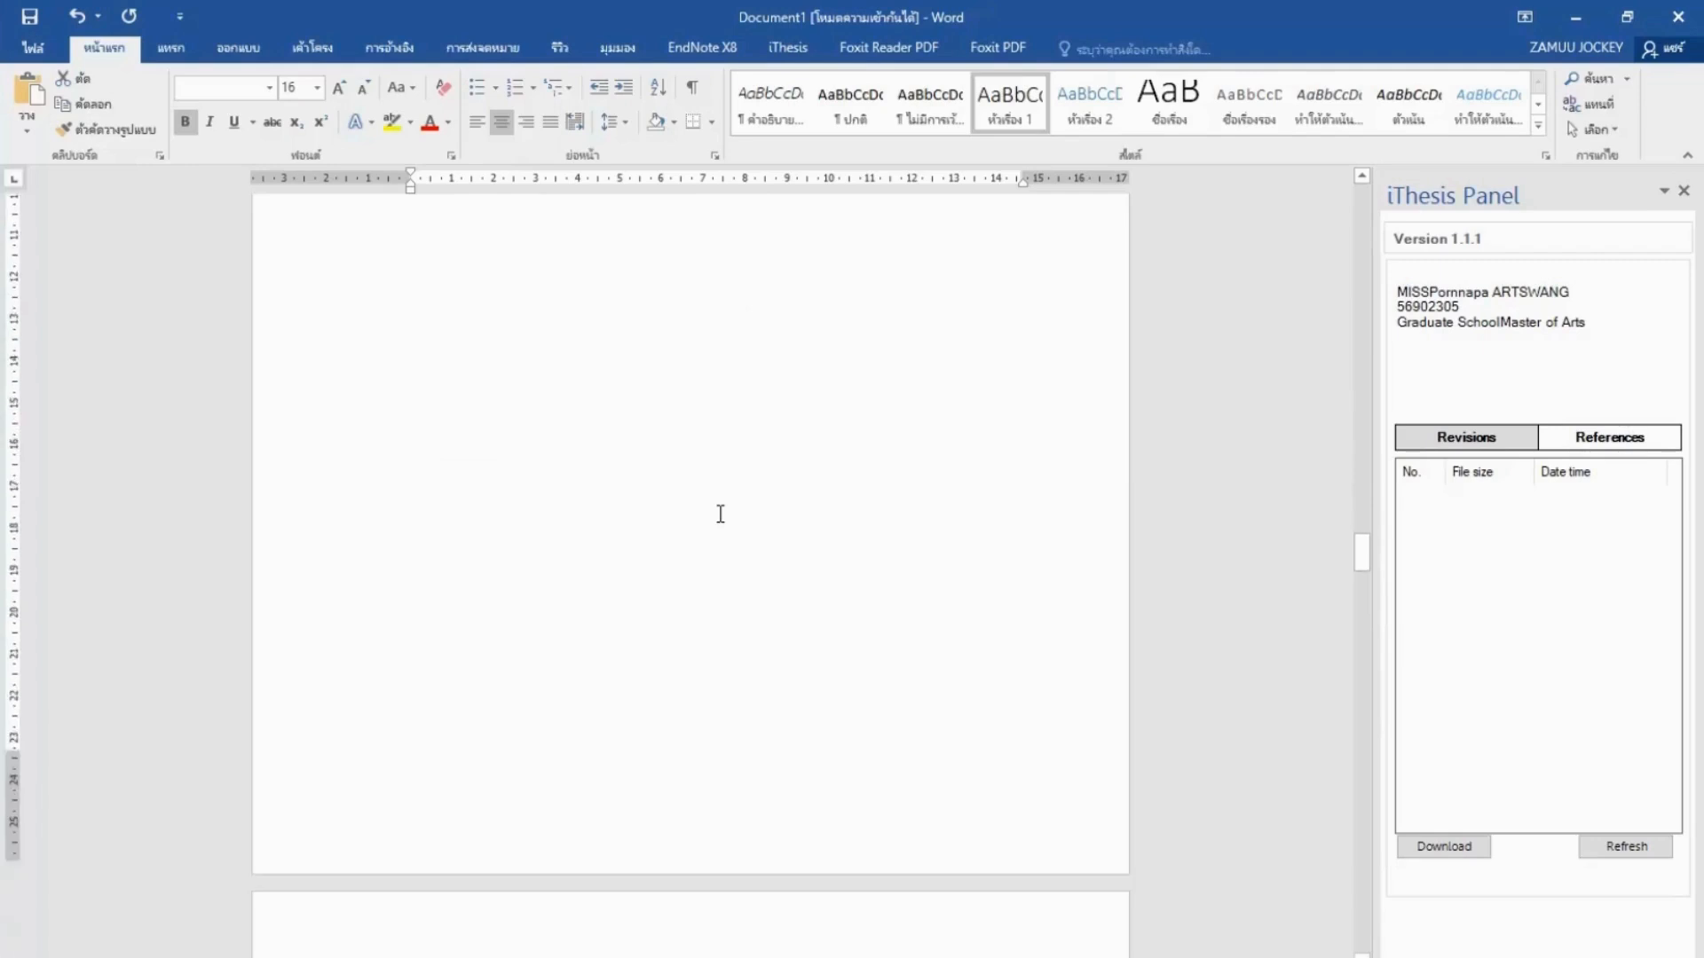
scroll(720, 514, down, 3)
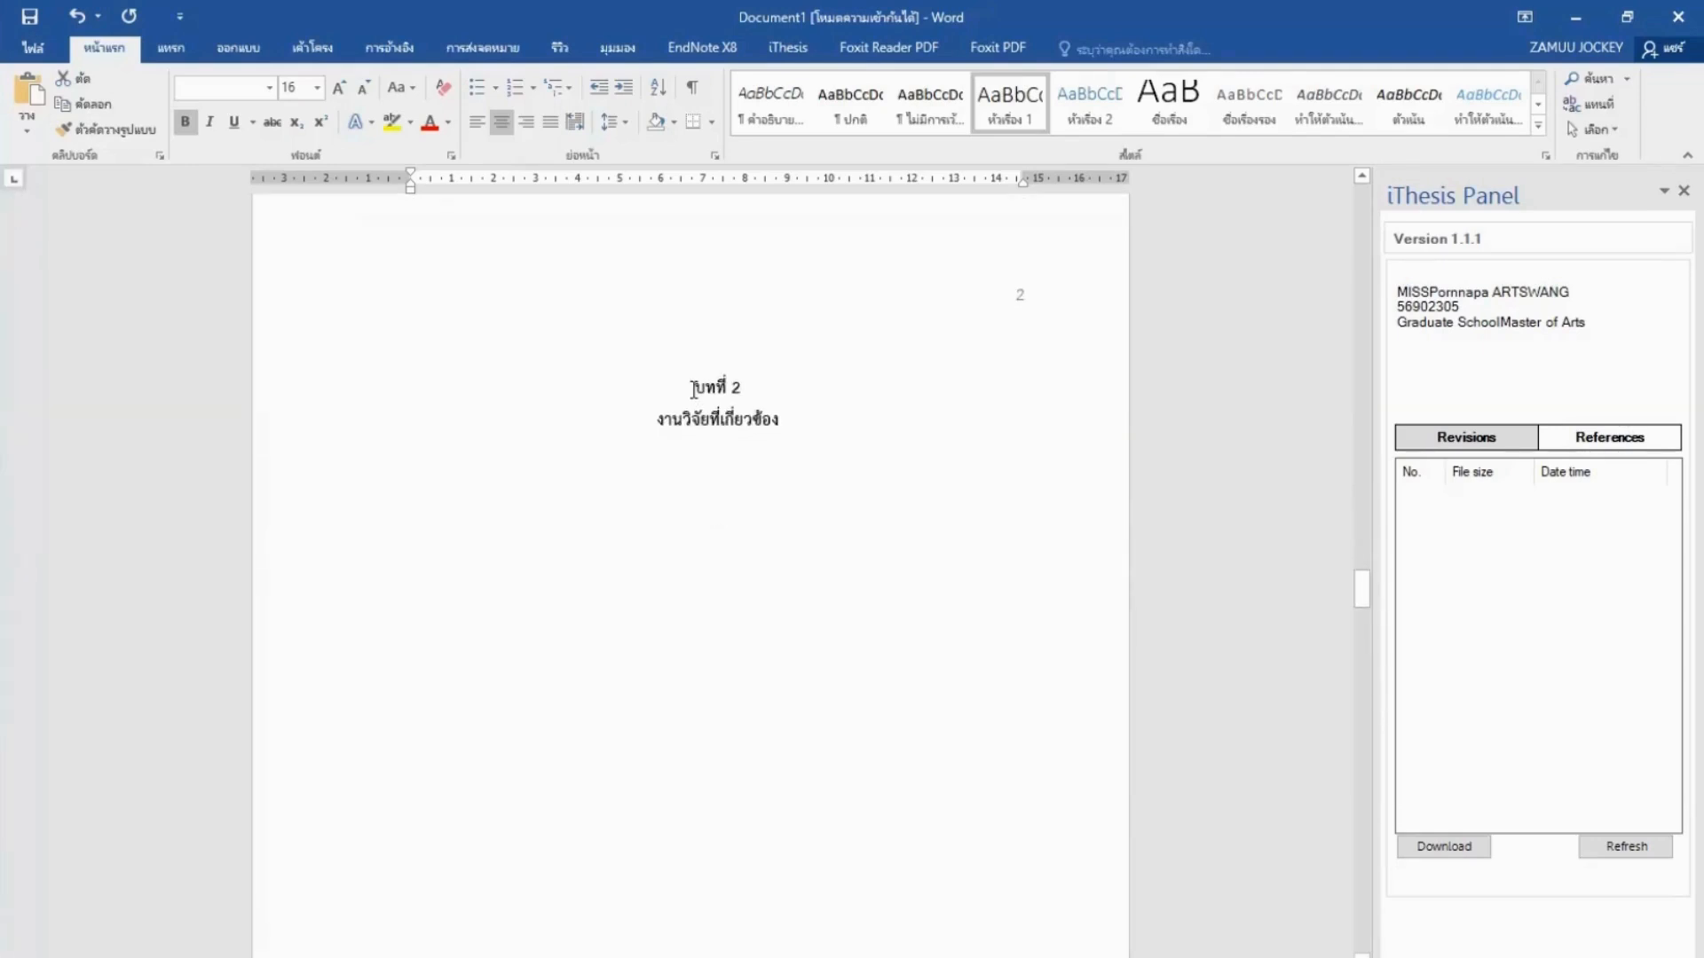
drag(693, 388, 760, 430)
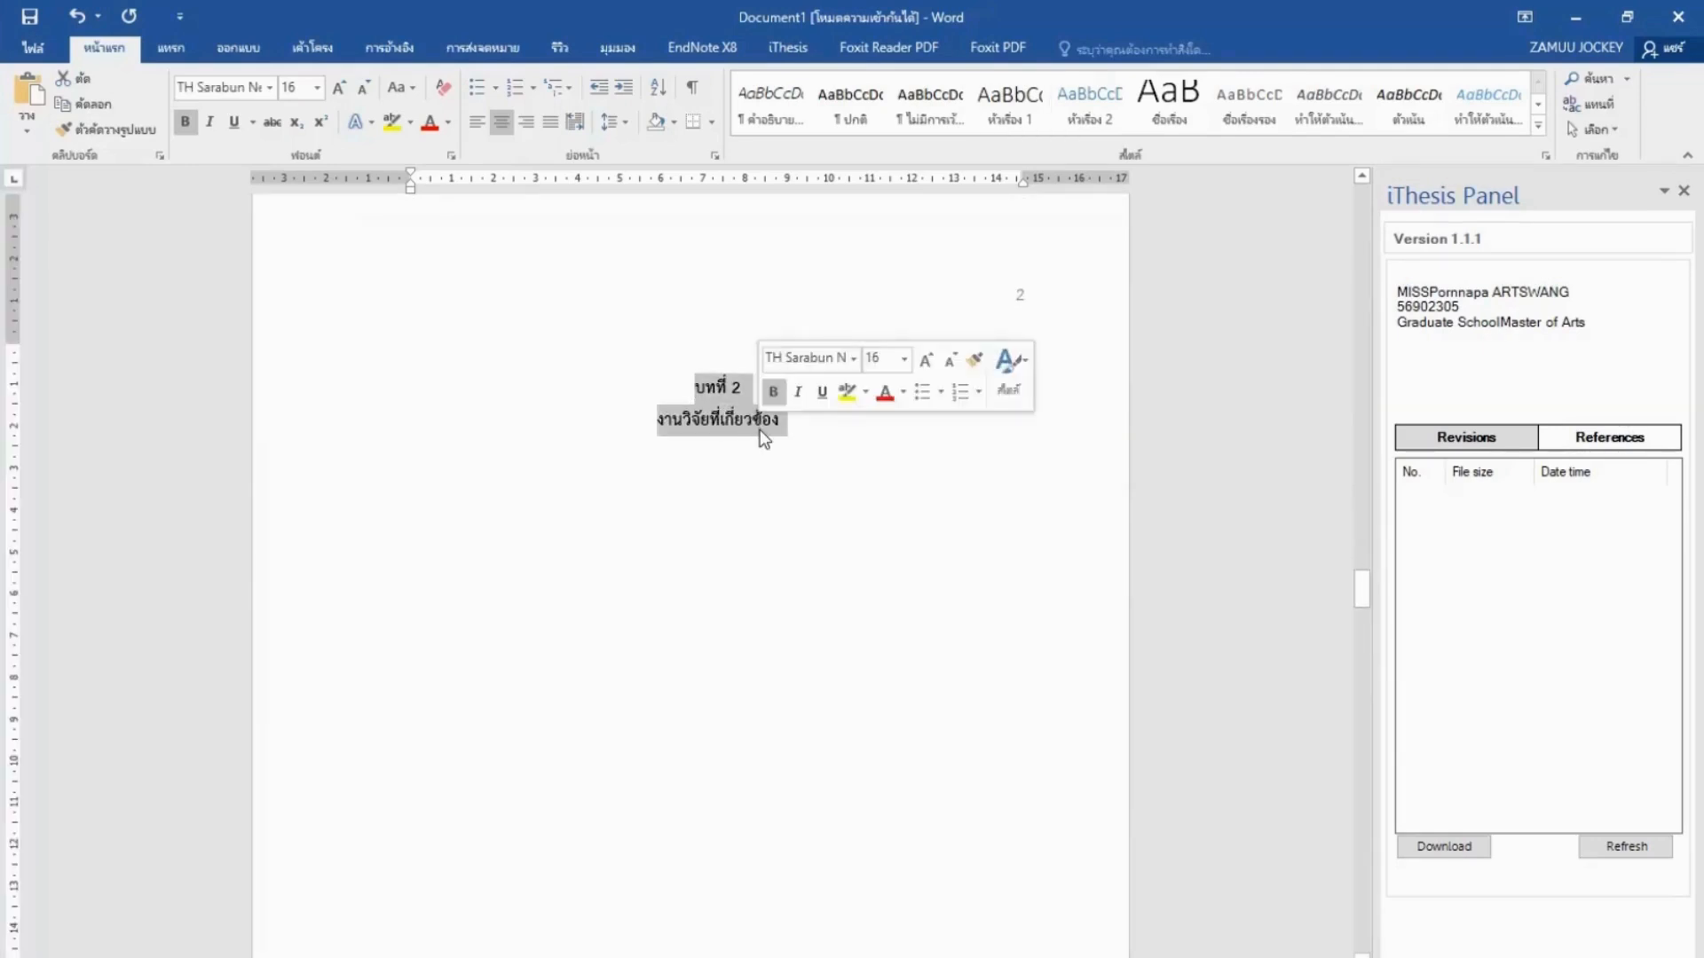
click(994, 119)
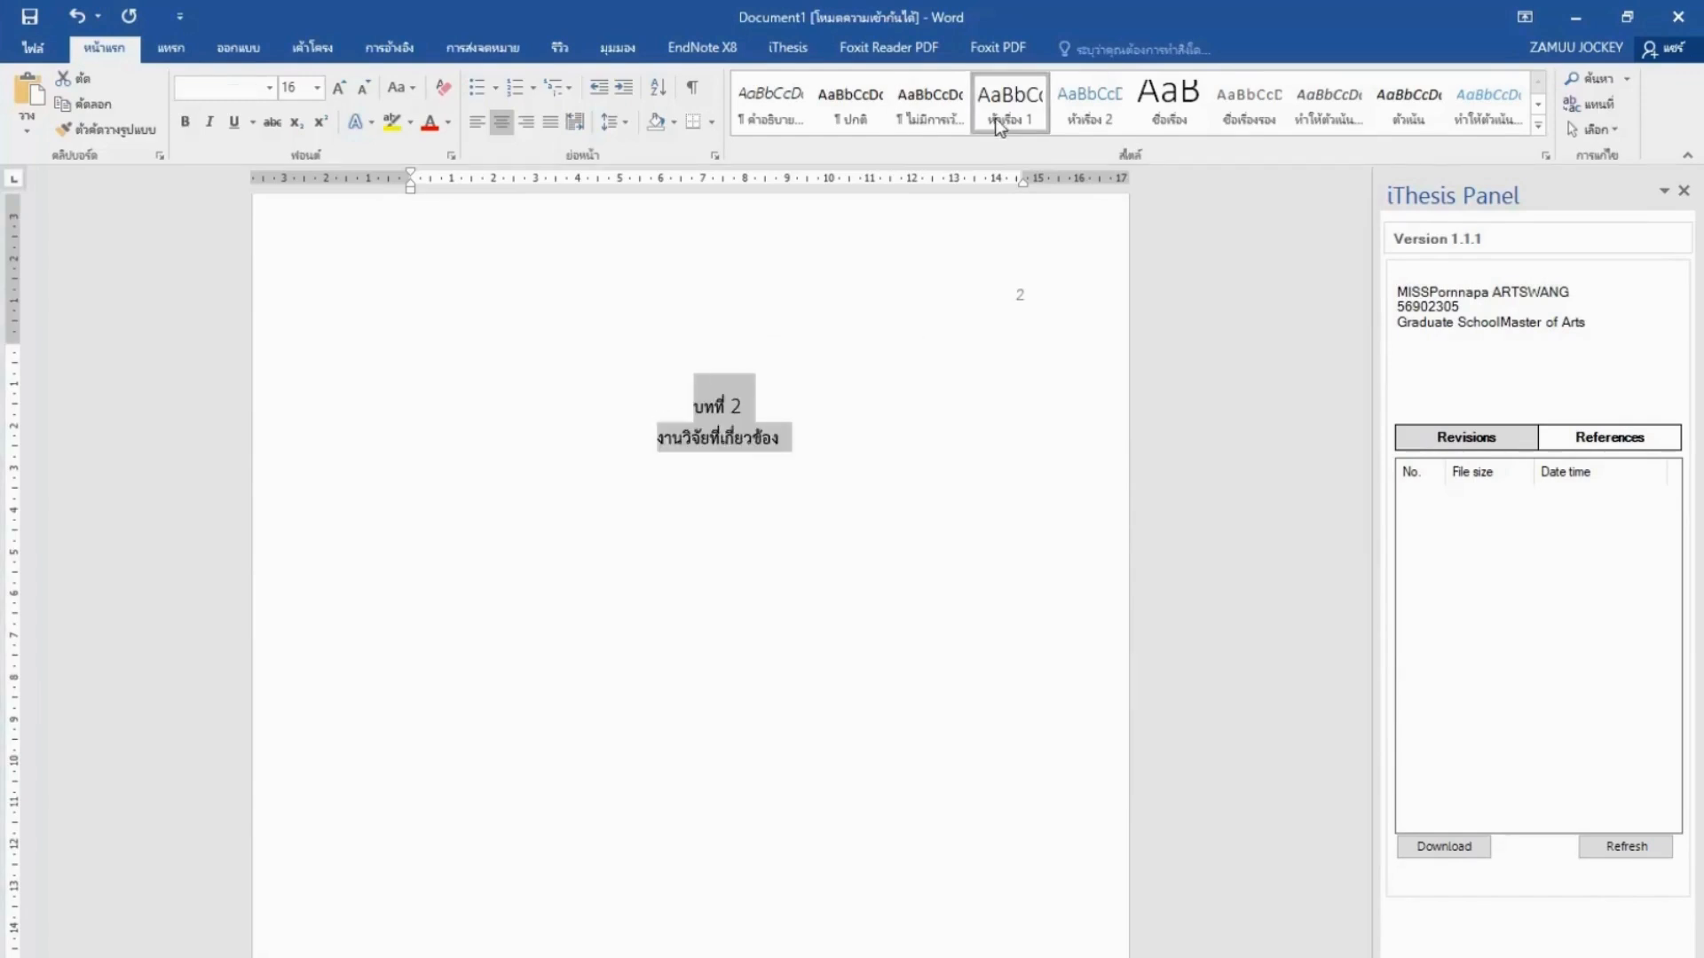
Apply Heading 1 to both chapter 3 title lines.
scroll(1016, 408, down, 15)
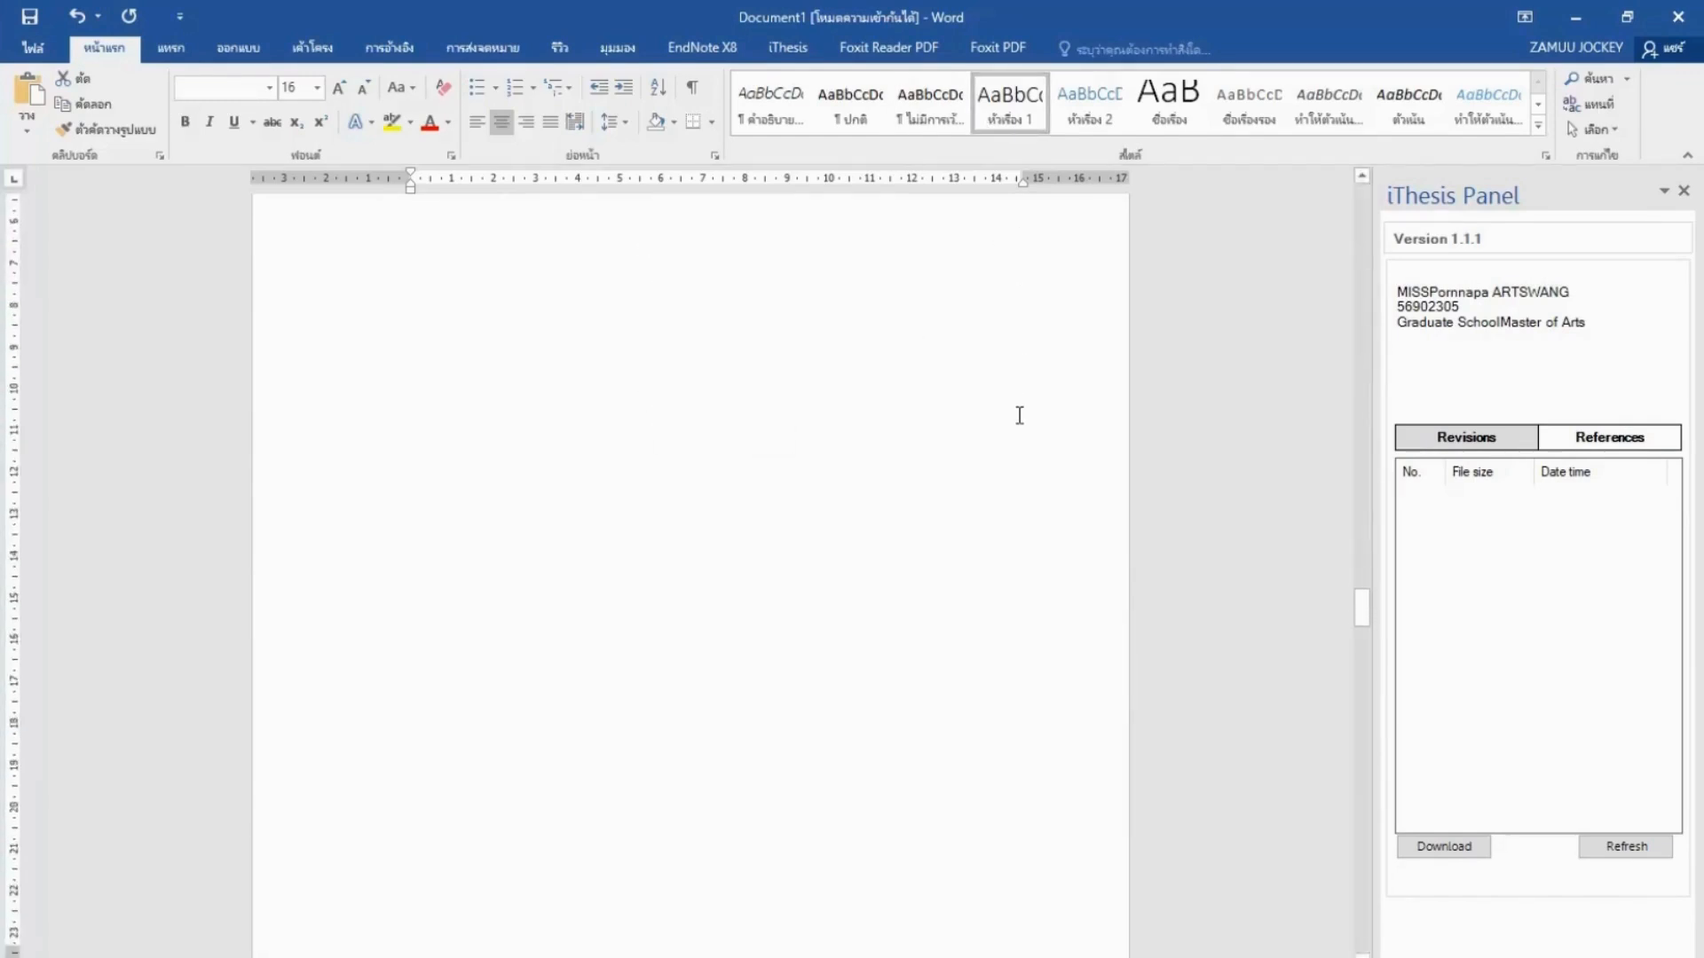
scroll(1019, 415, down, 8)
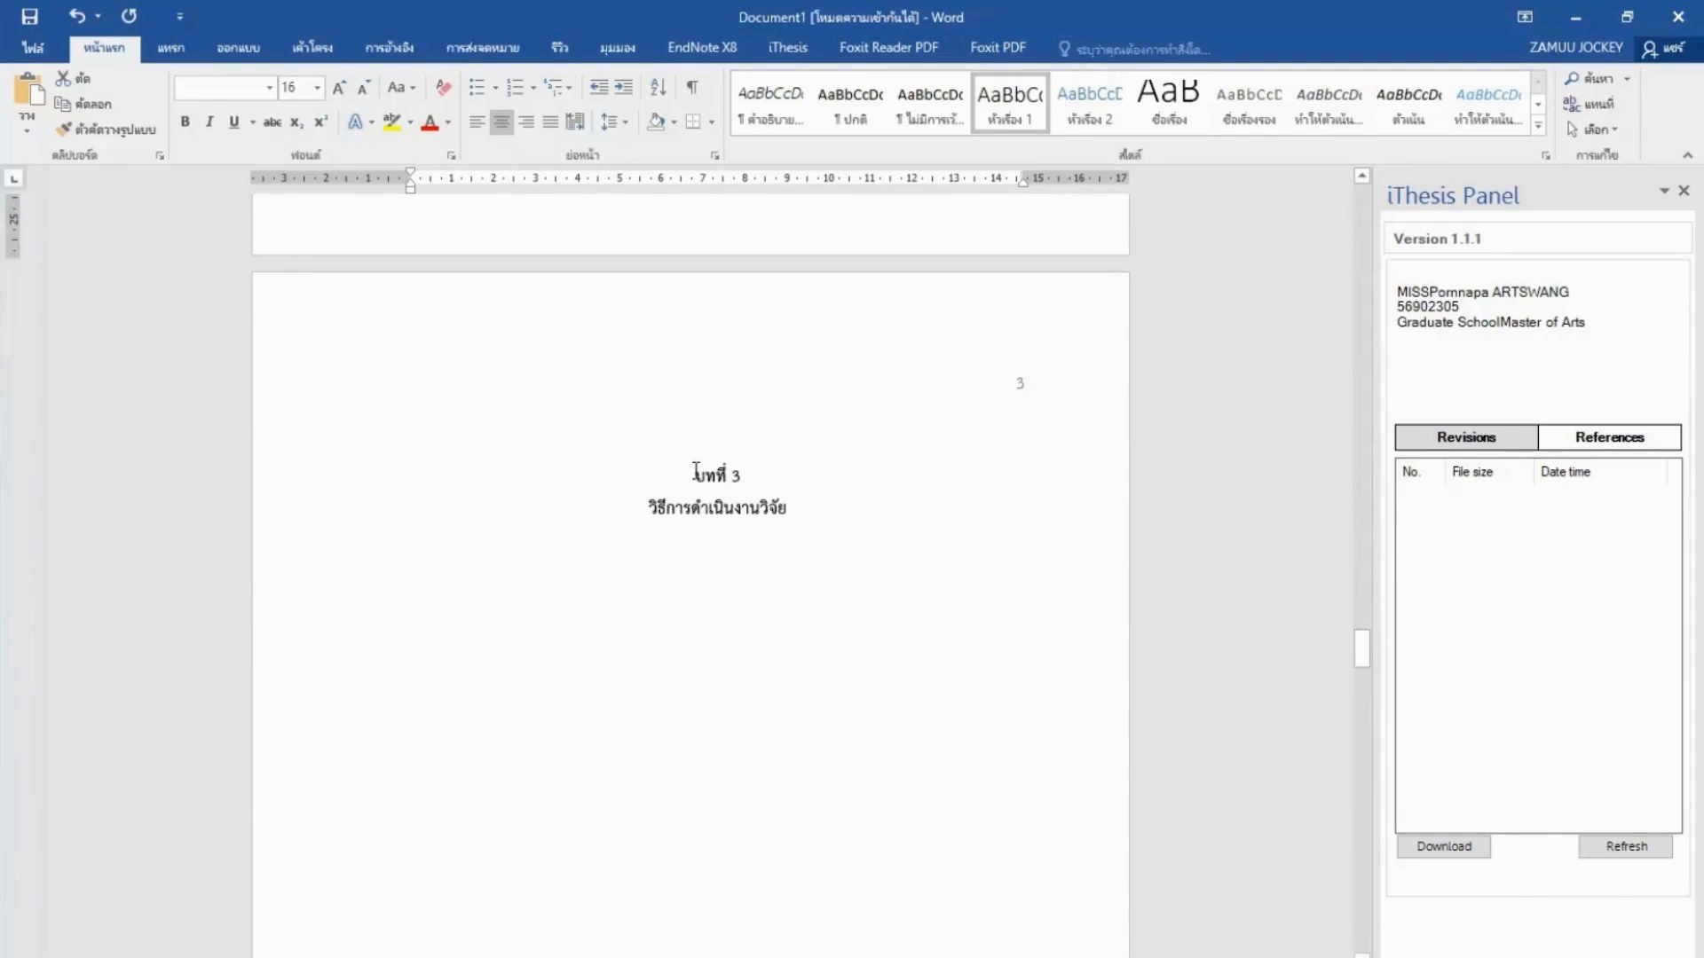
drag(695, 476, 781, 501)
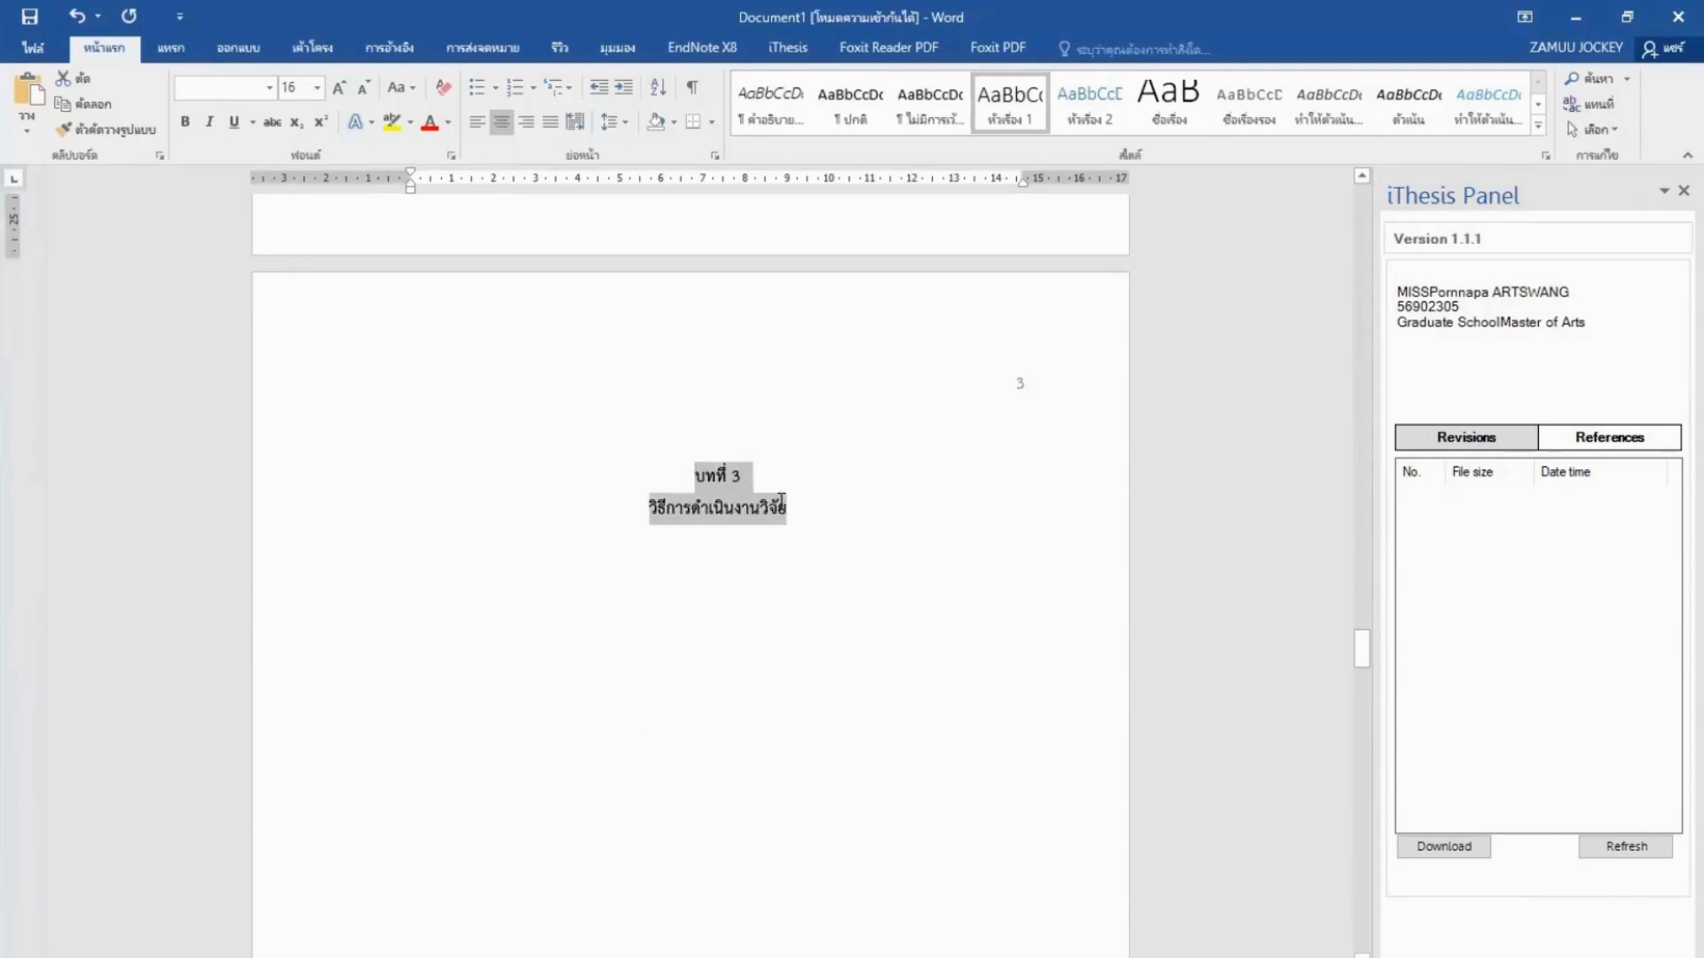
click(1008, 99)
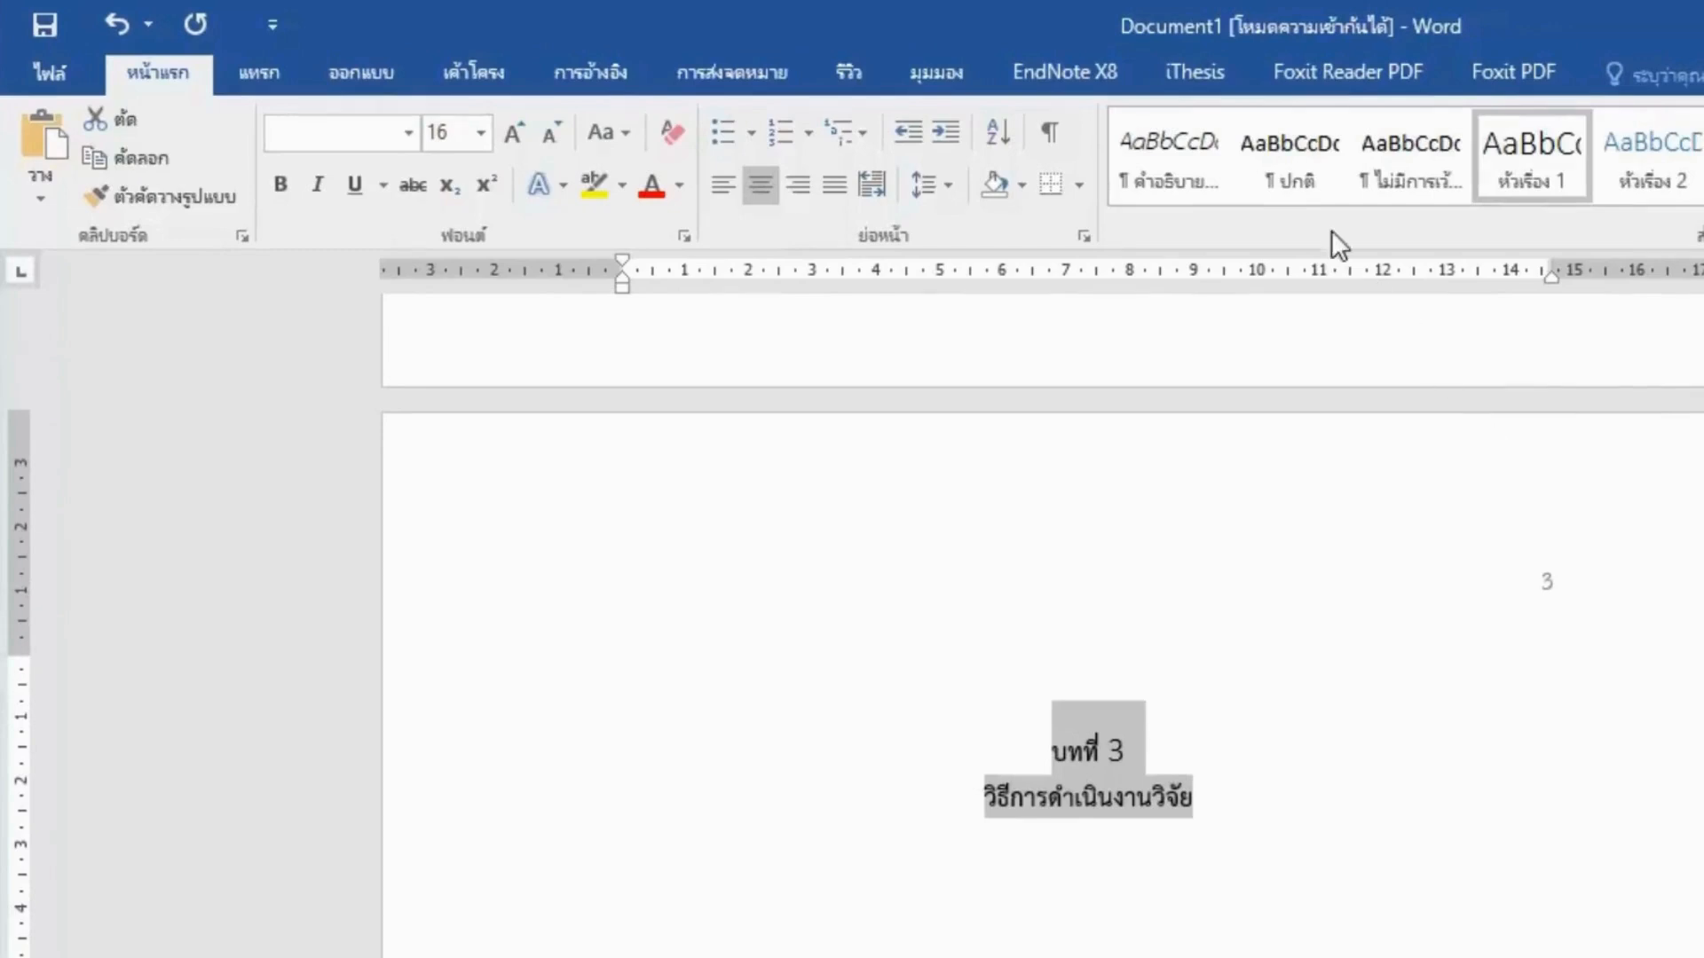
click(1210, 82)
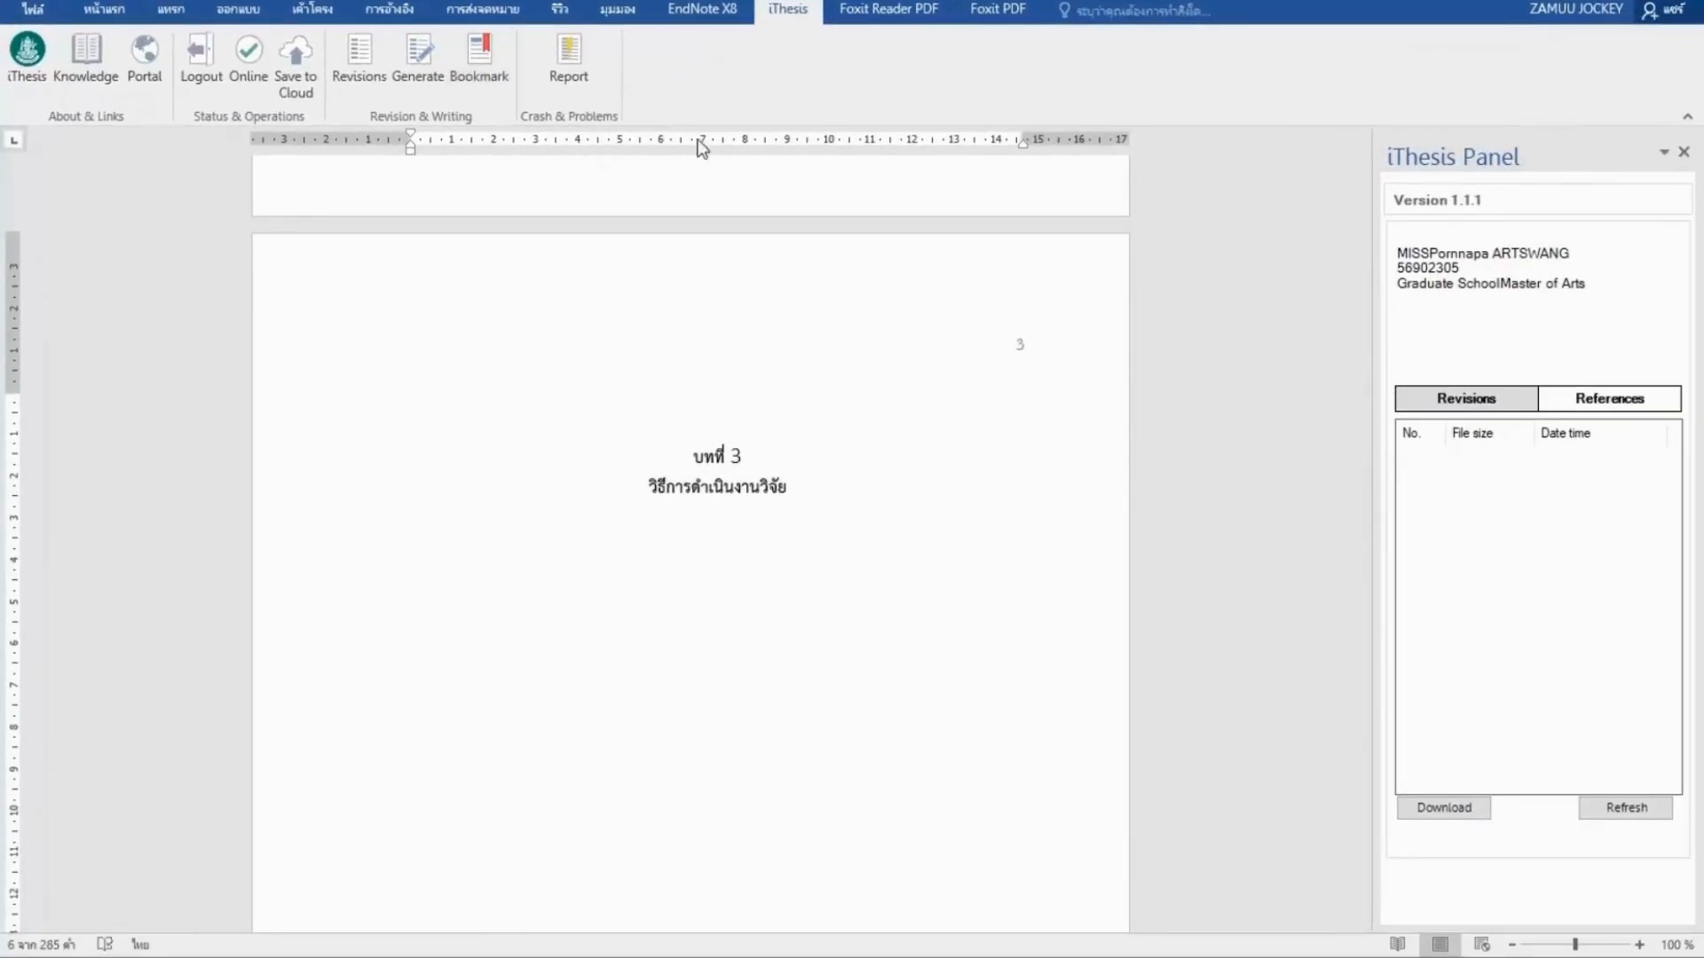
drag(1358, 614, 1352, 431)
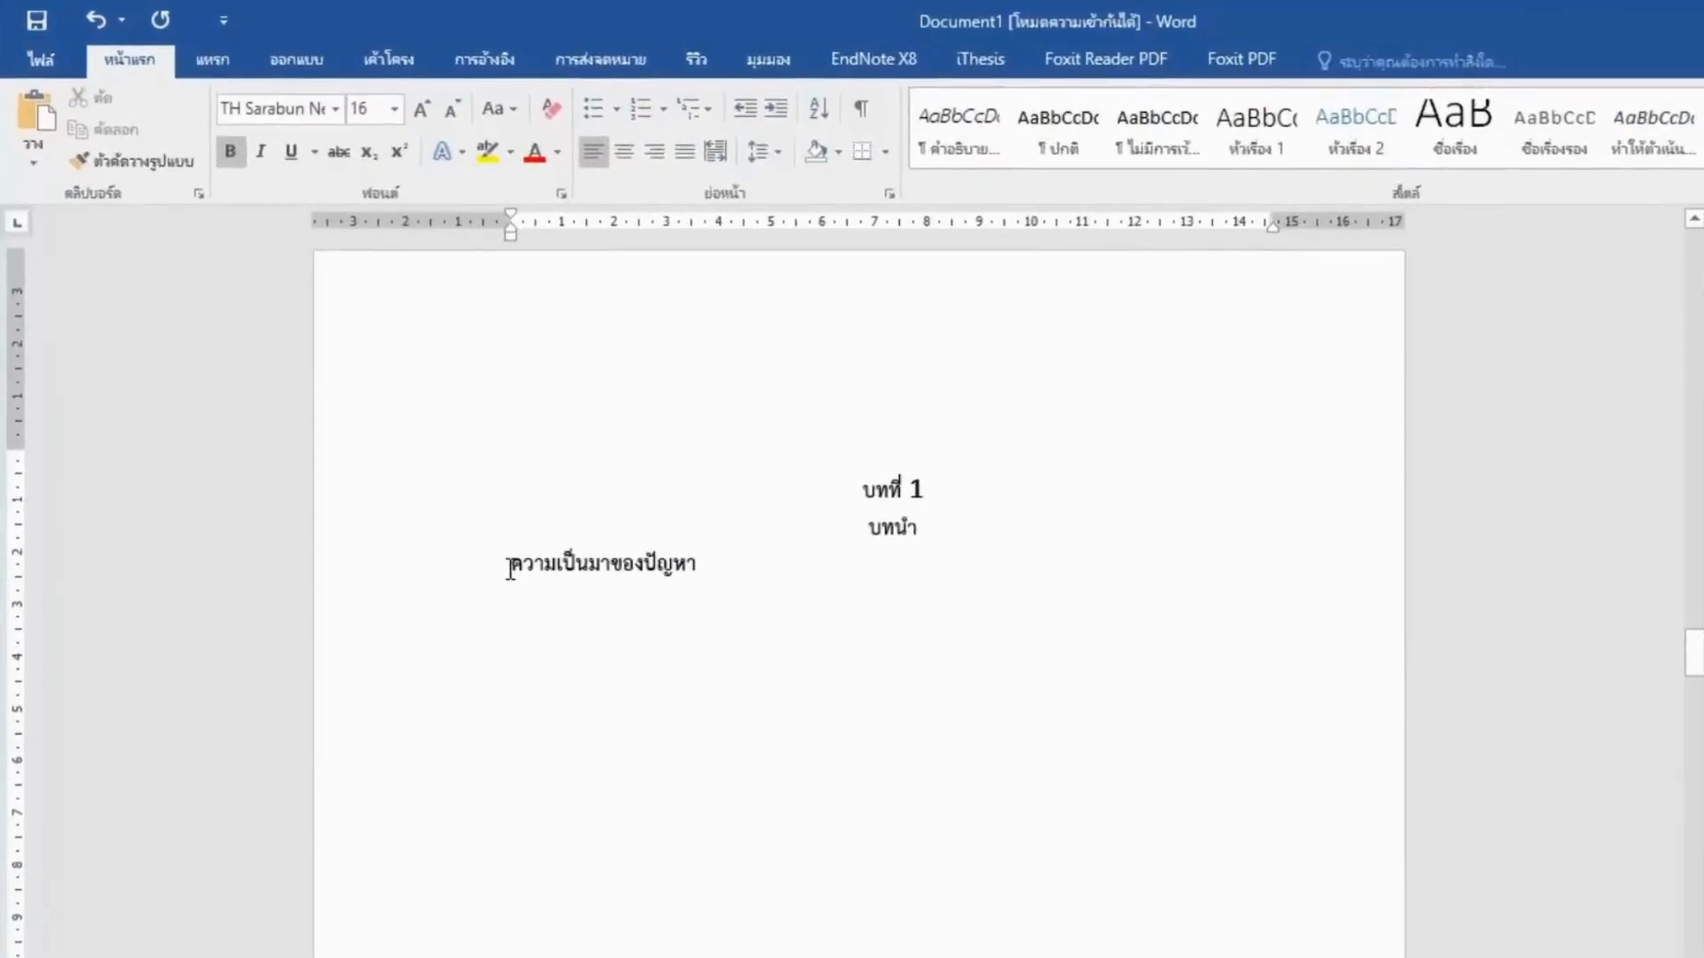
Apply Heading 2 to 'ความเป็นมาของปัญหา' and set the style's font to TH SarabunPSK.
drag(509, 568, 689, 579)
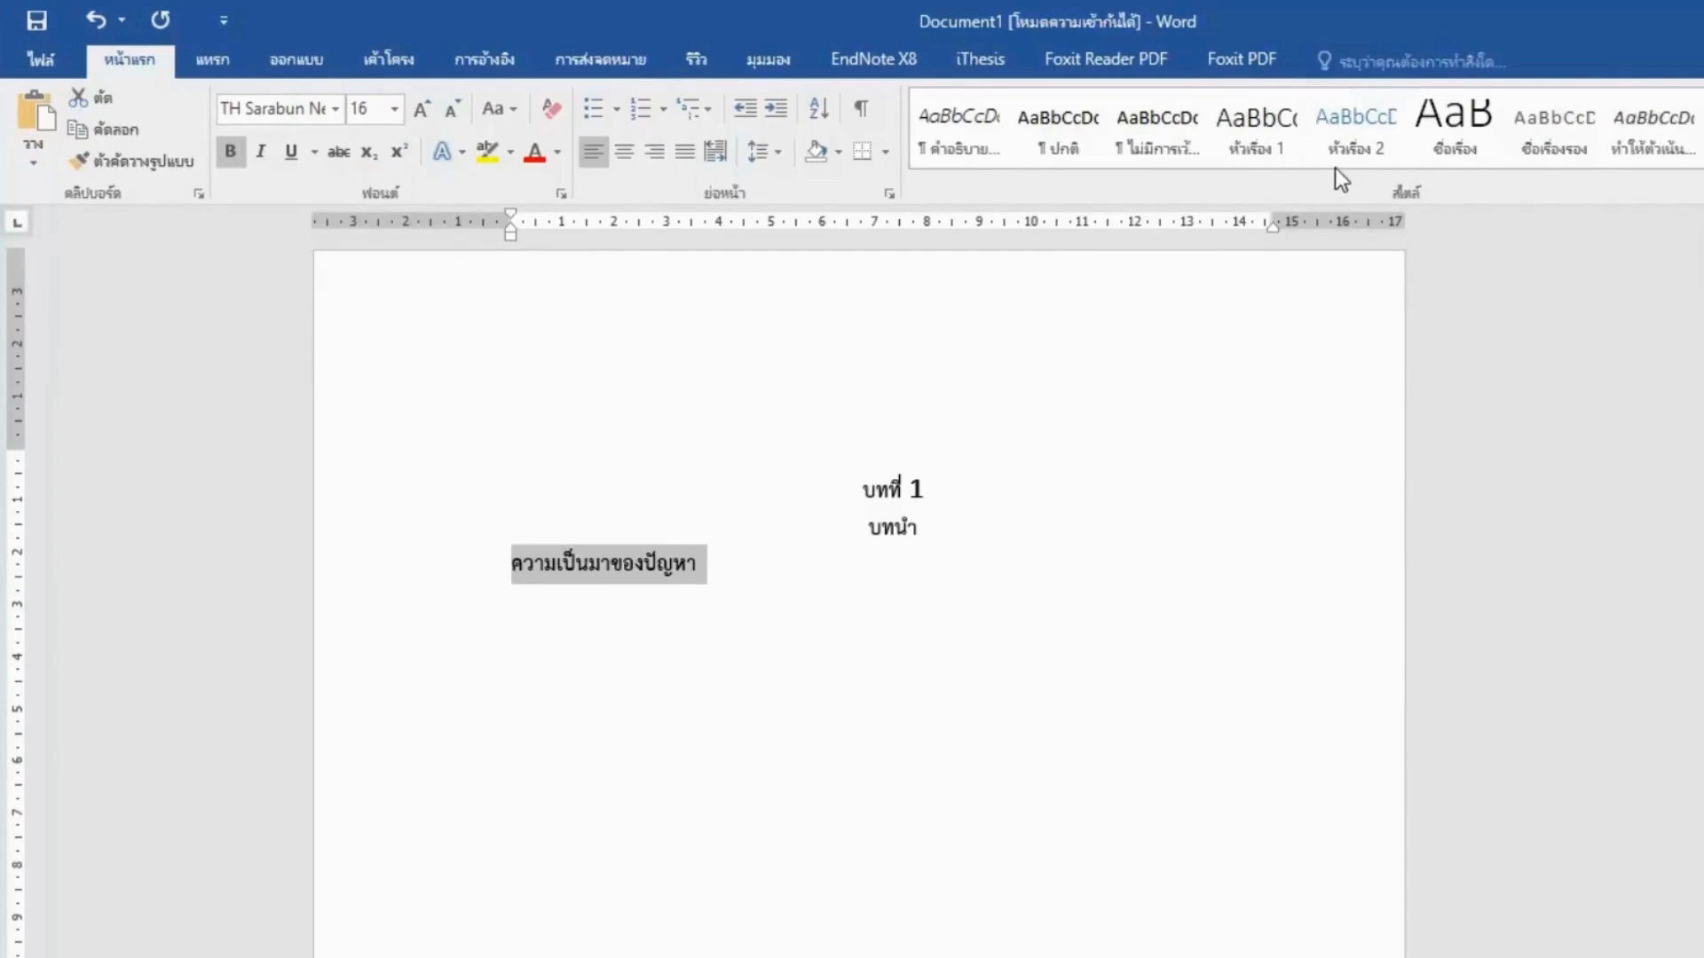
click(1348, 146)
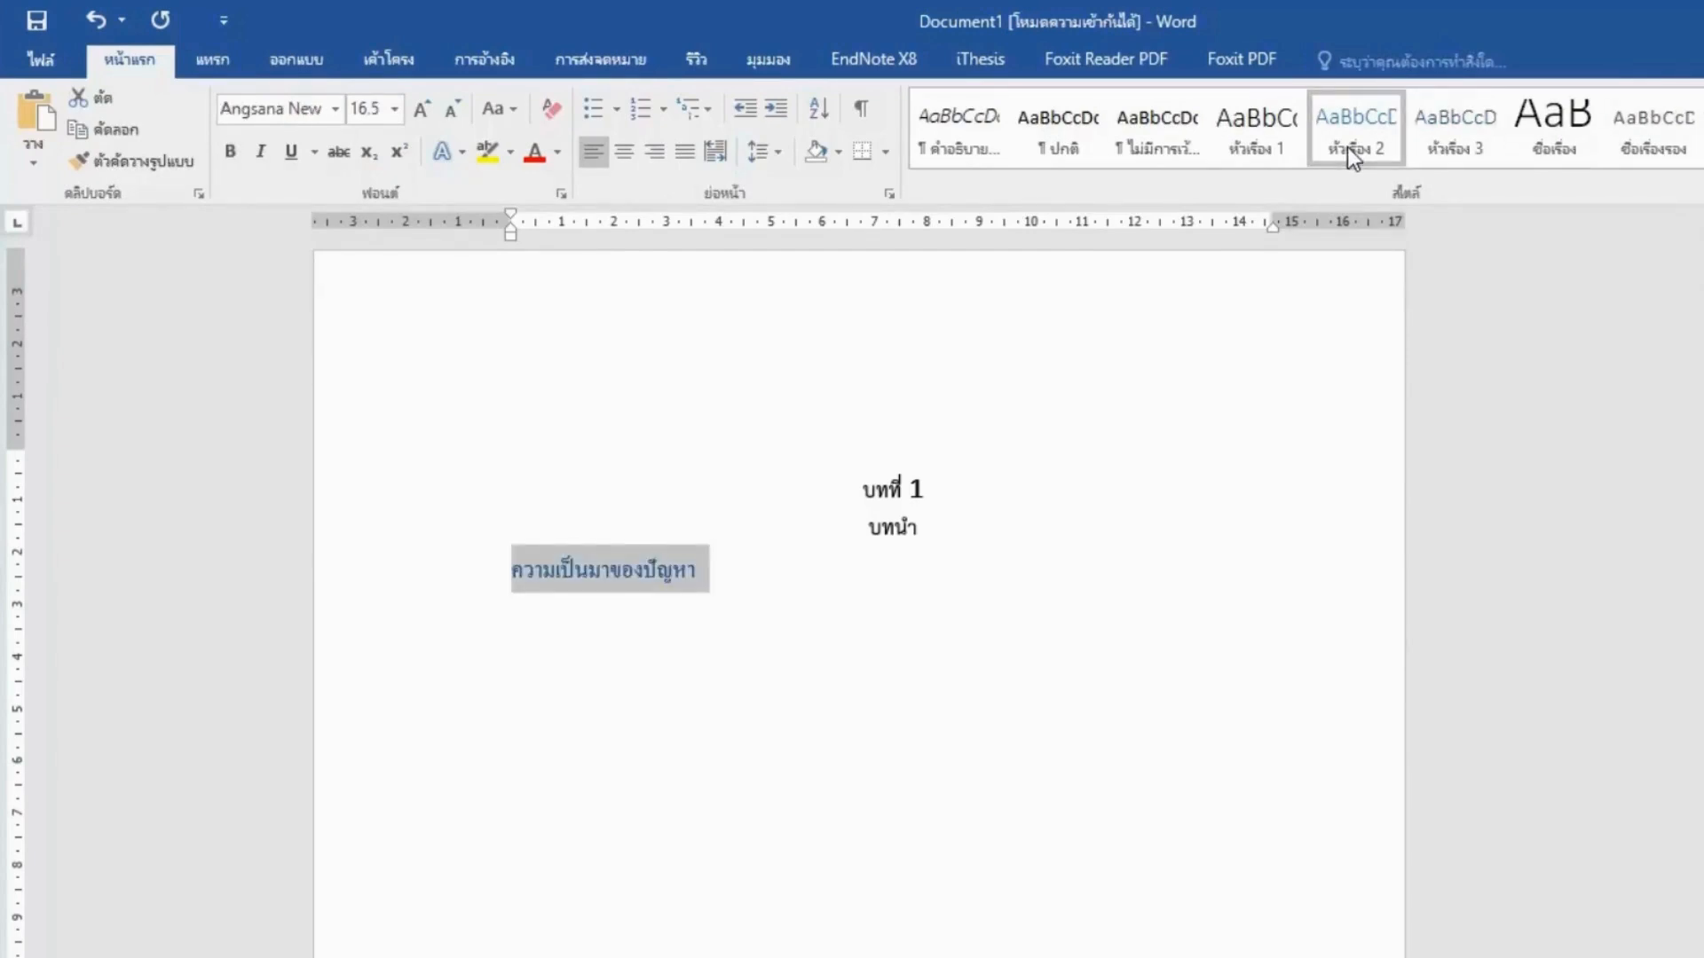
right_click(1347, 146)
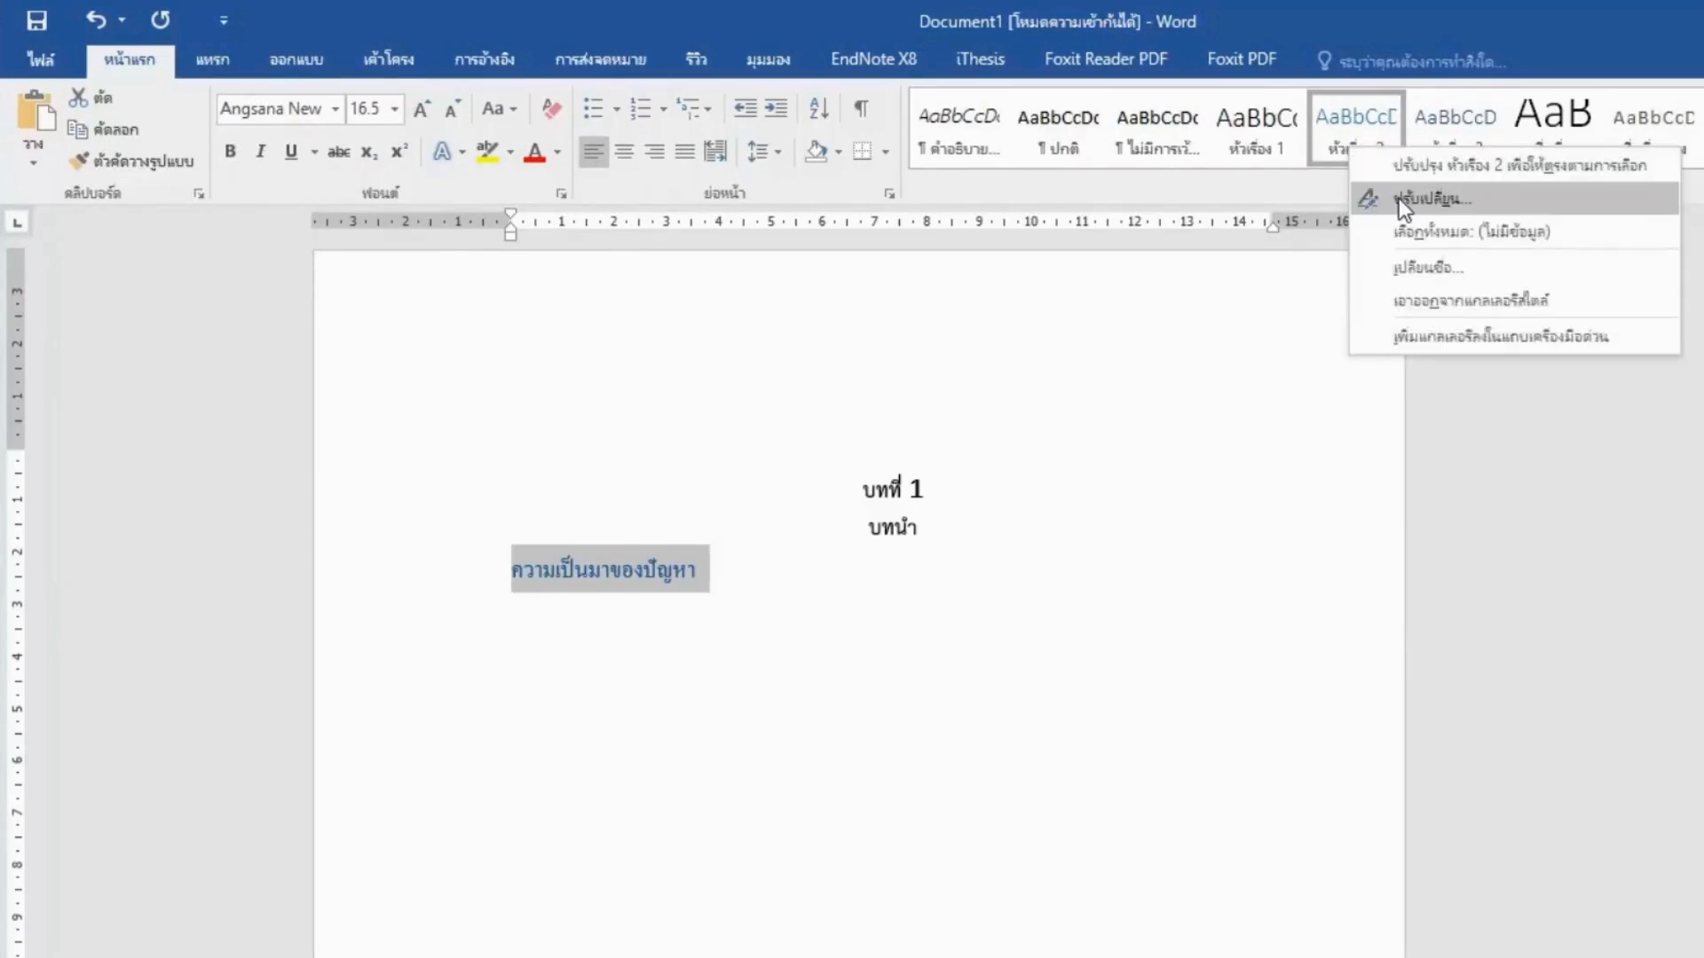
click(1398, 199)
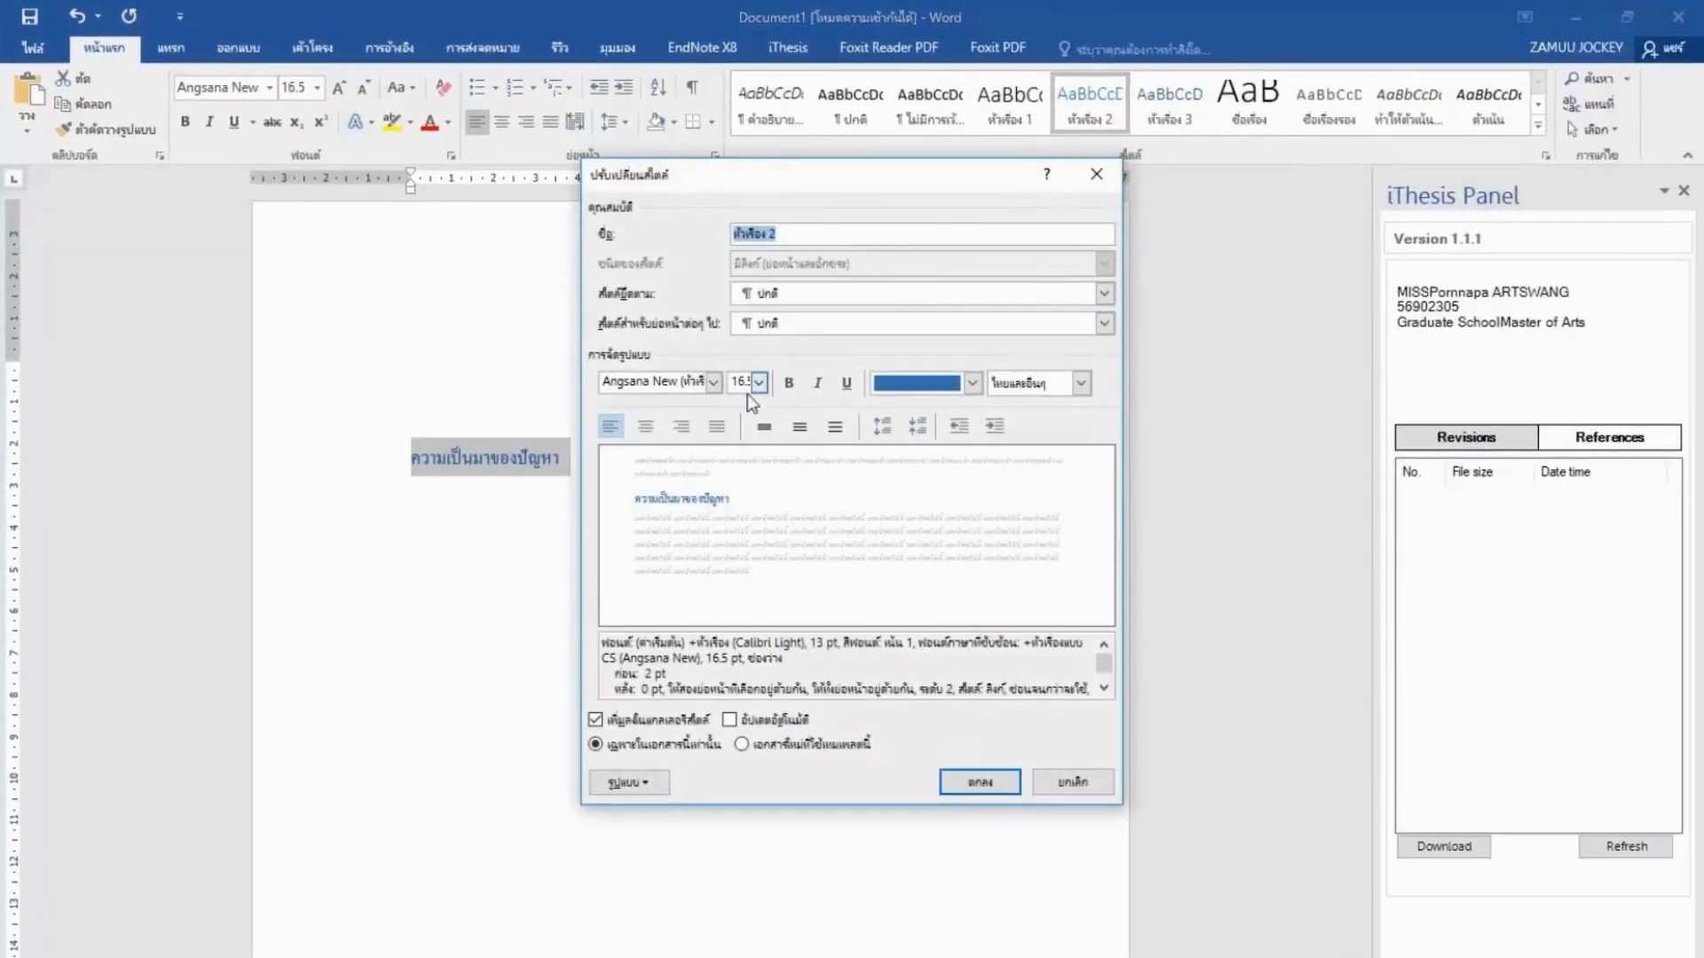
click(712, 388)
click(712, 389)
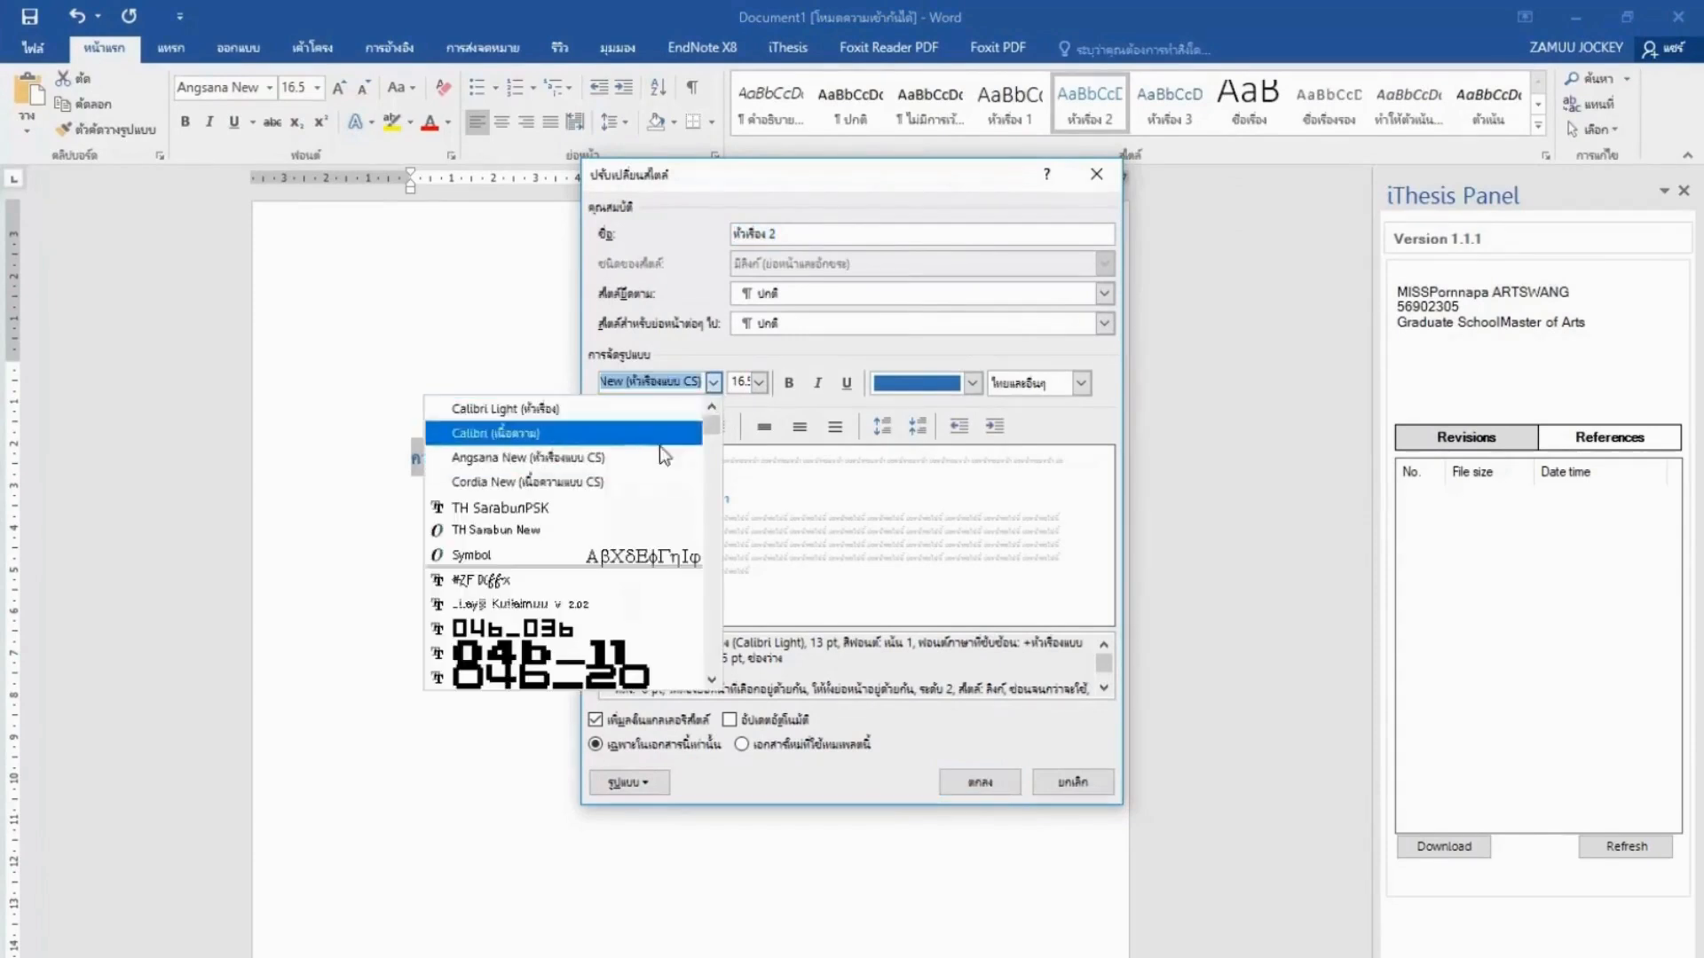
click(626, 513)
Make Heading 2 16 pt, bold and black, saved for new documents based on the template.
click(759, 387)
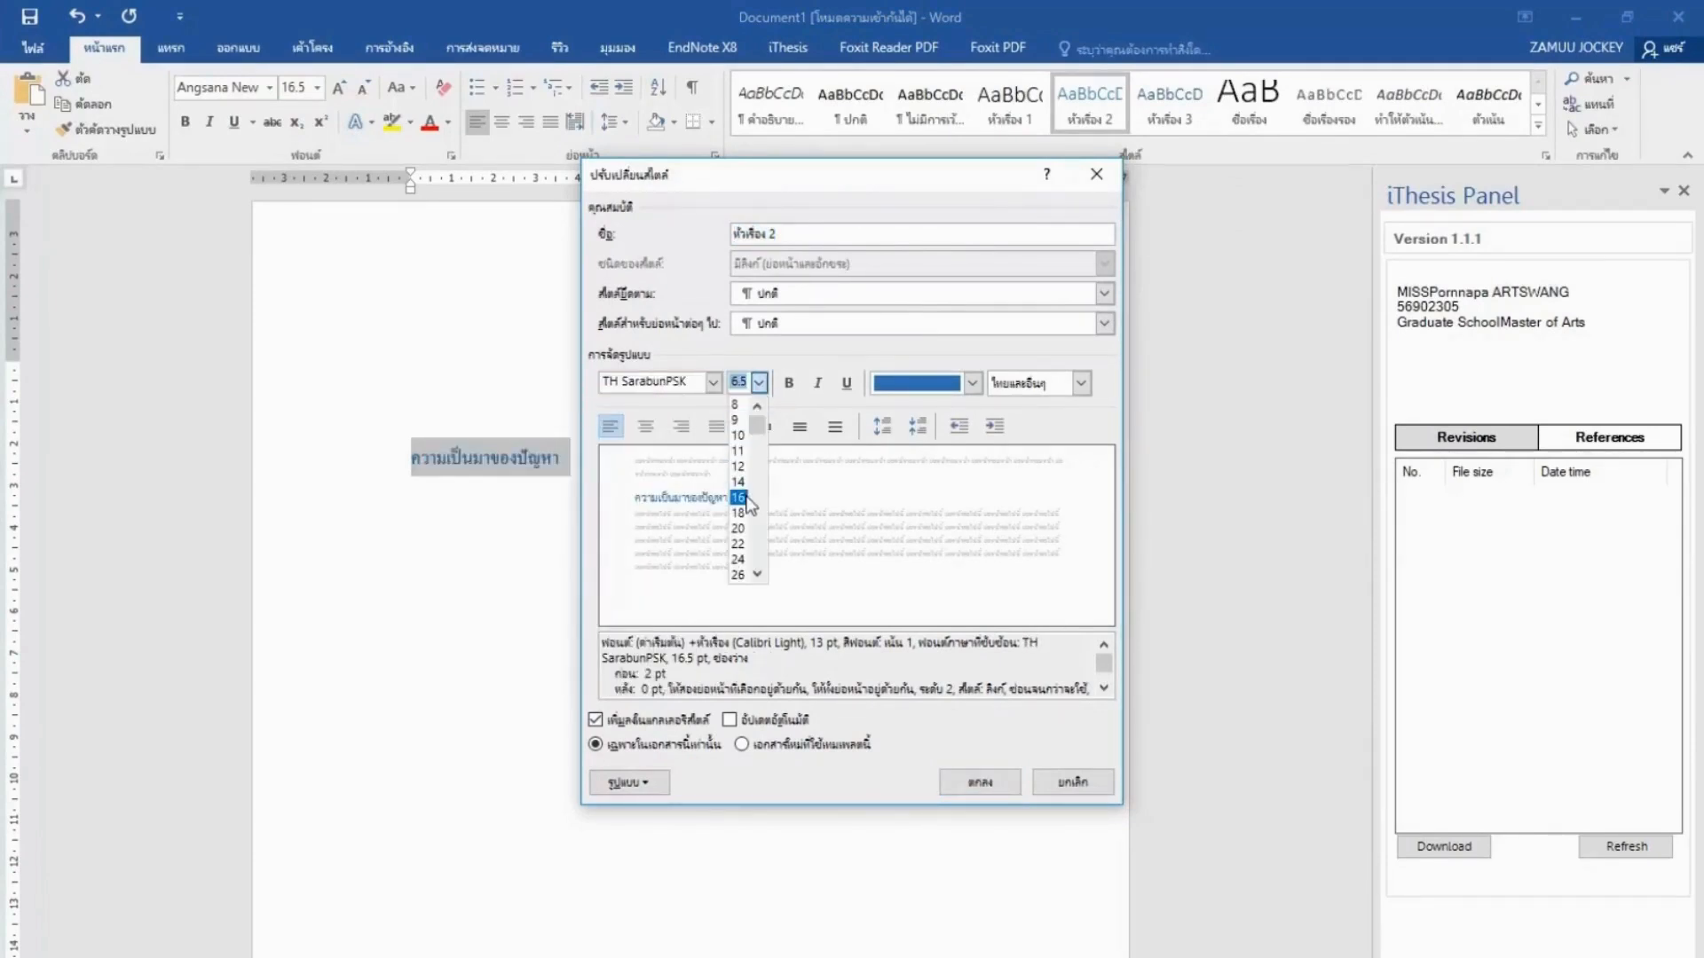
click(742, 494)
click(789, 383)
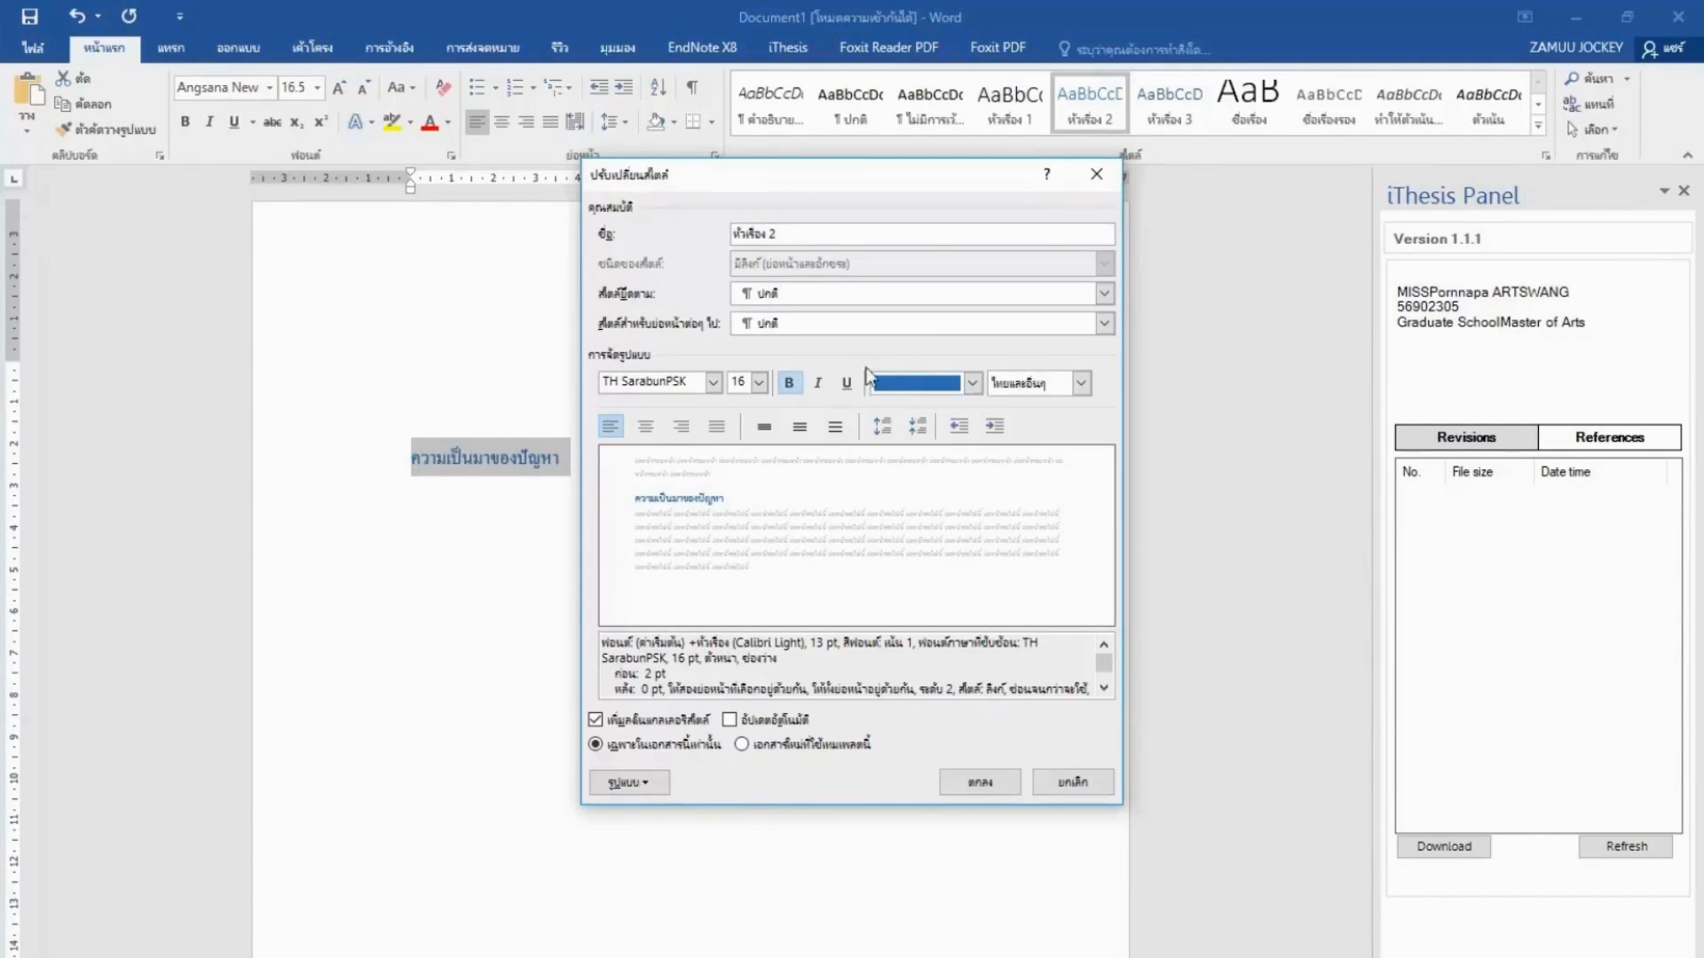
click(973, 384)
click(900, 460)
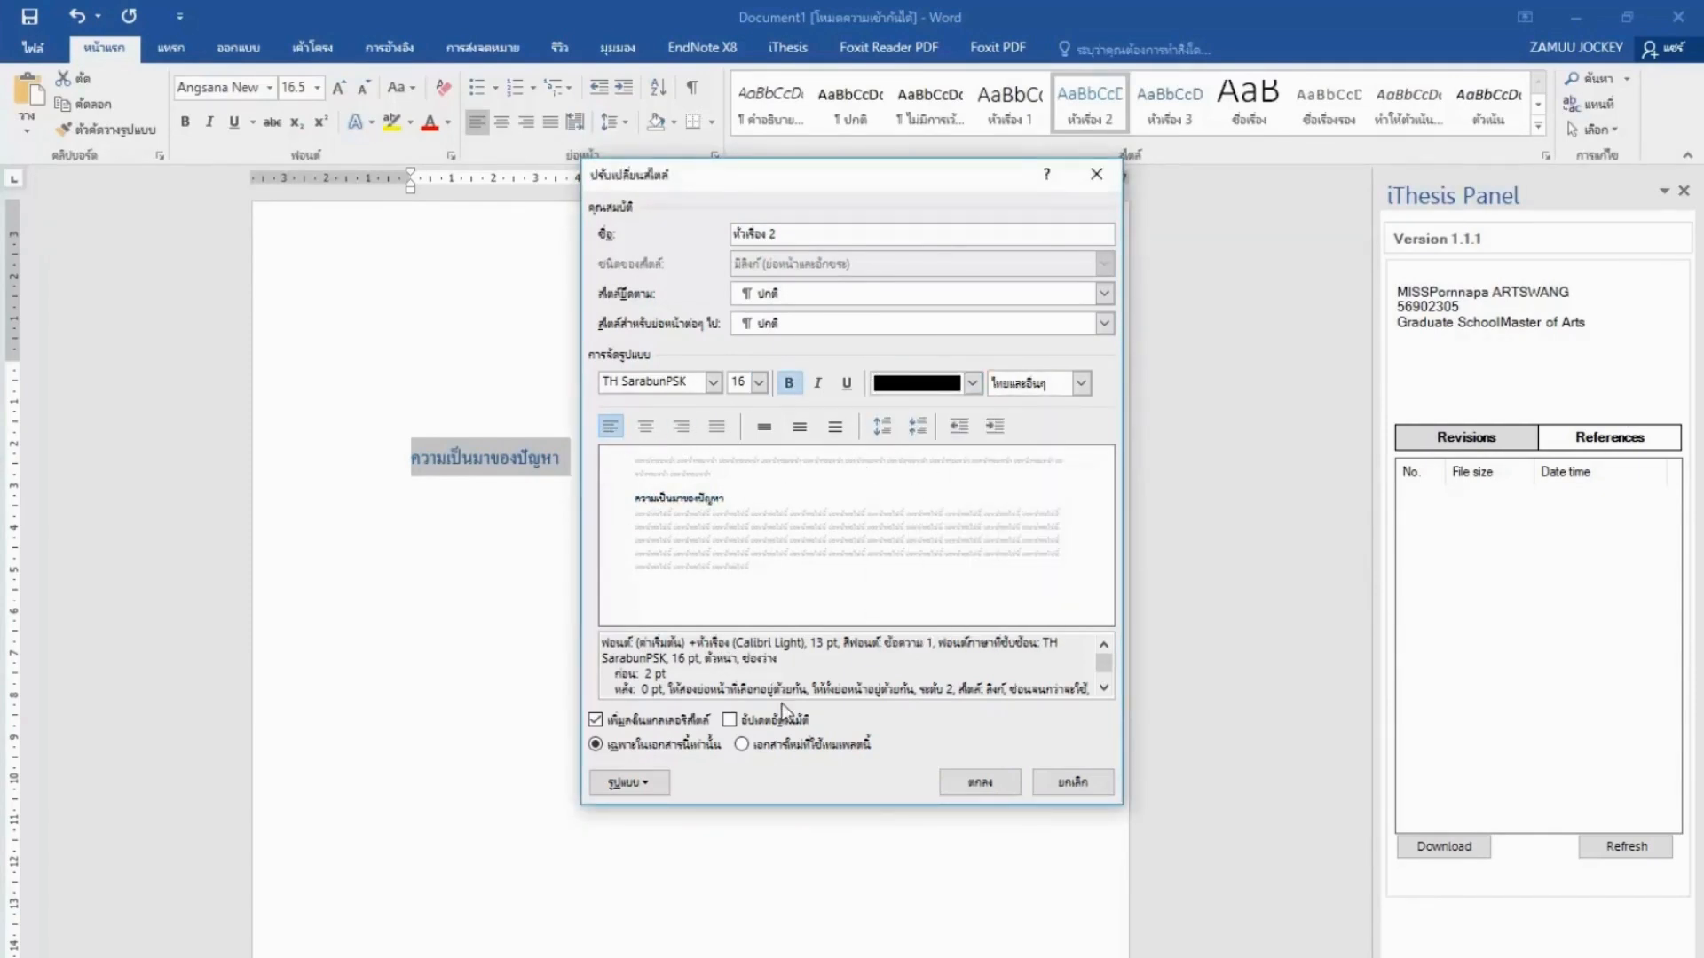
click(742, 746)
click(971, 777)
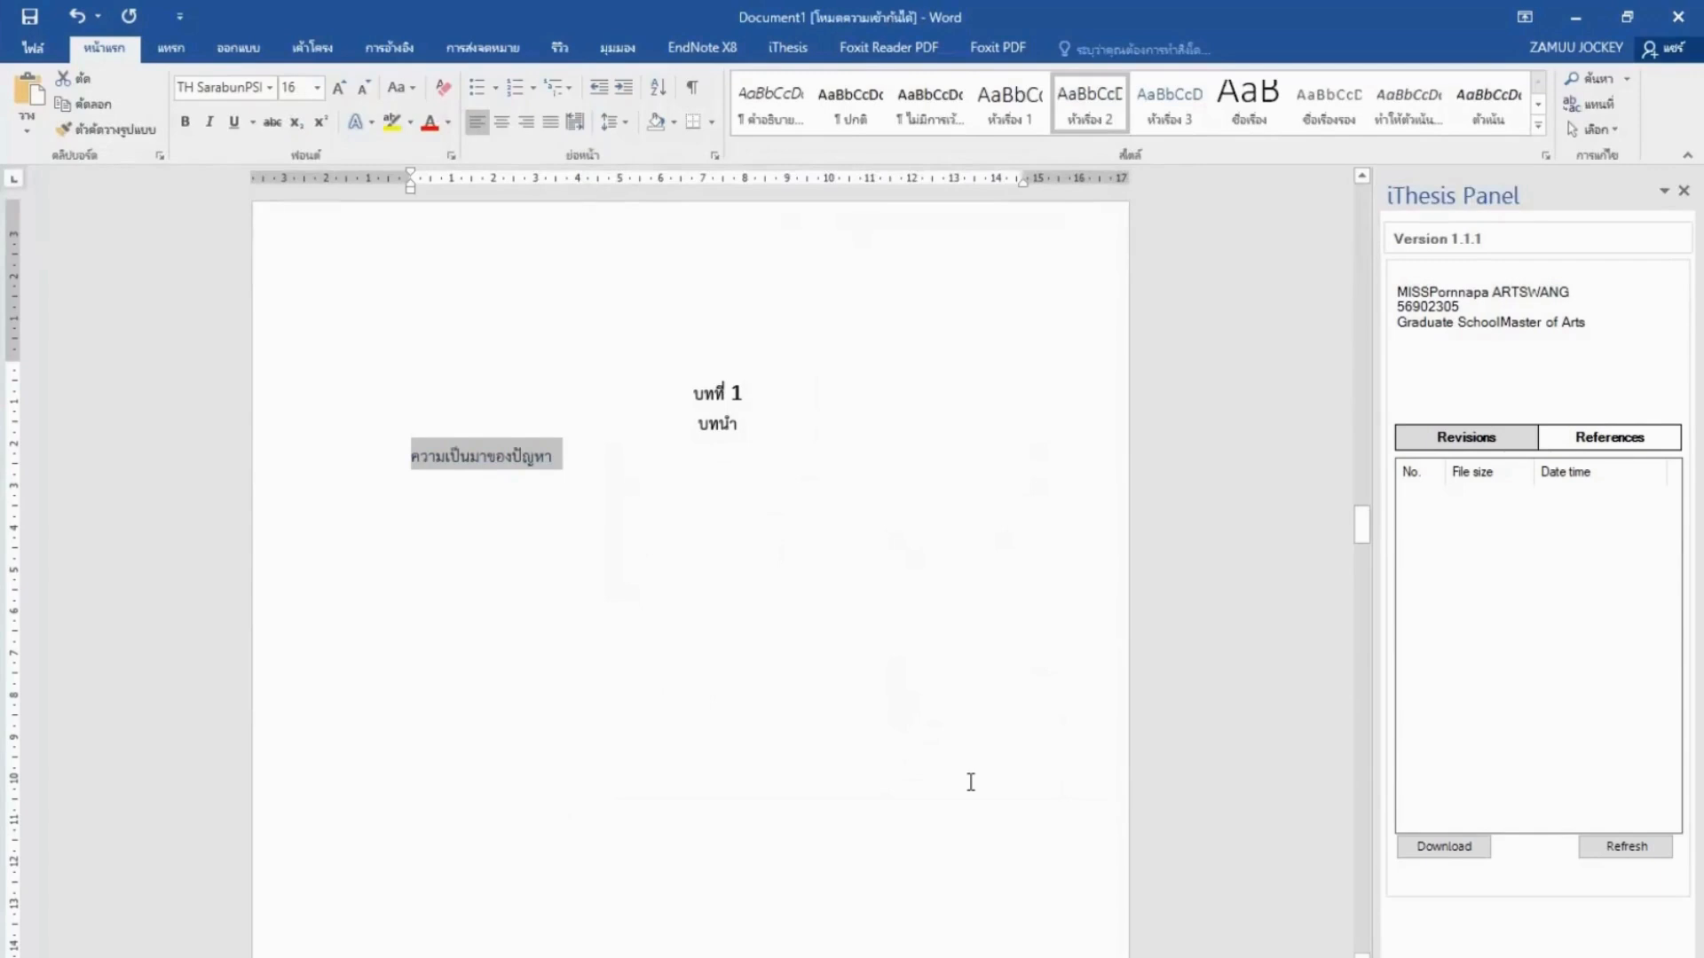
Style 'ความเป็นมาของปัญหา' as หัวเรื่อง 2, bookmark it for iThesis, and place the cursor in its paragraph.
click(1108, 105)
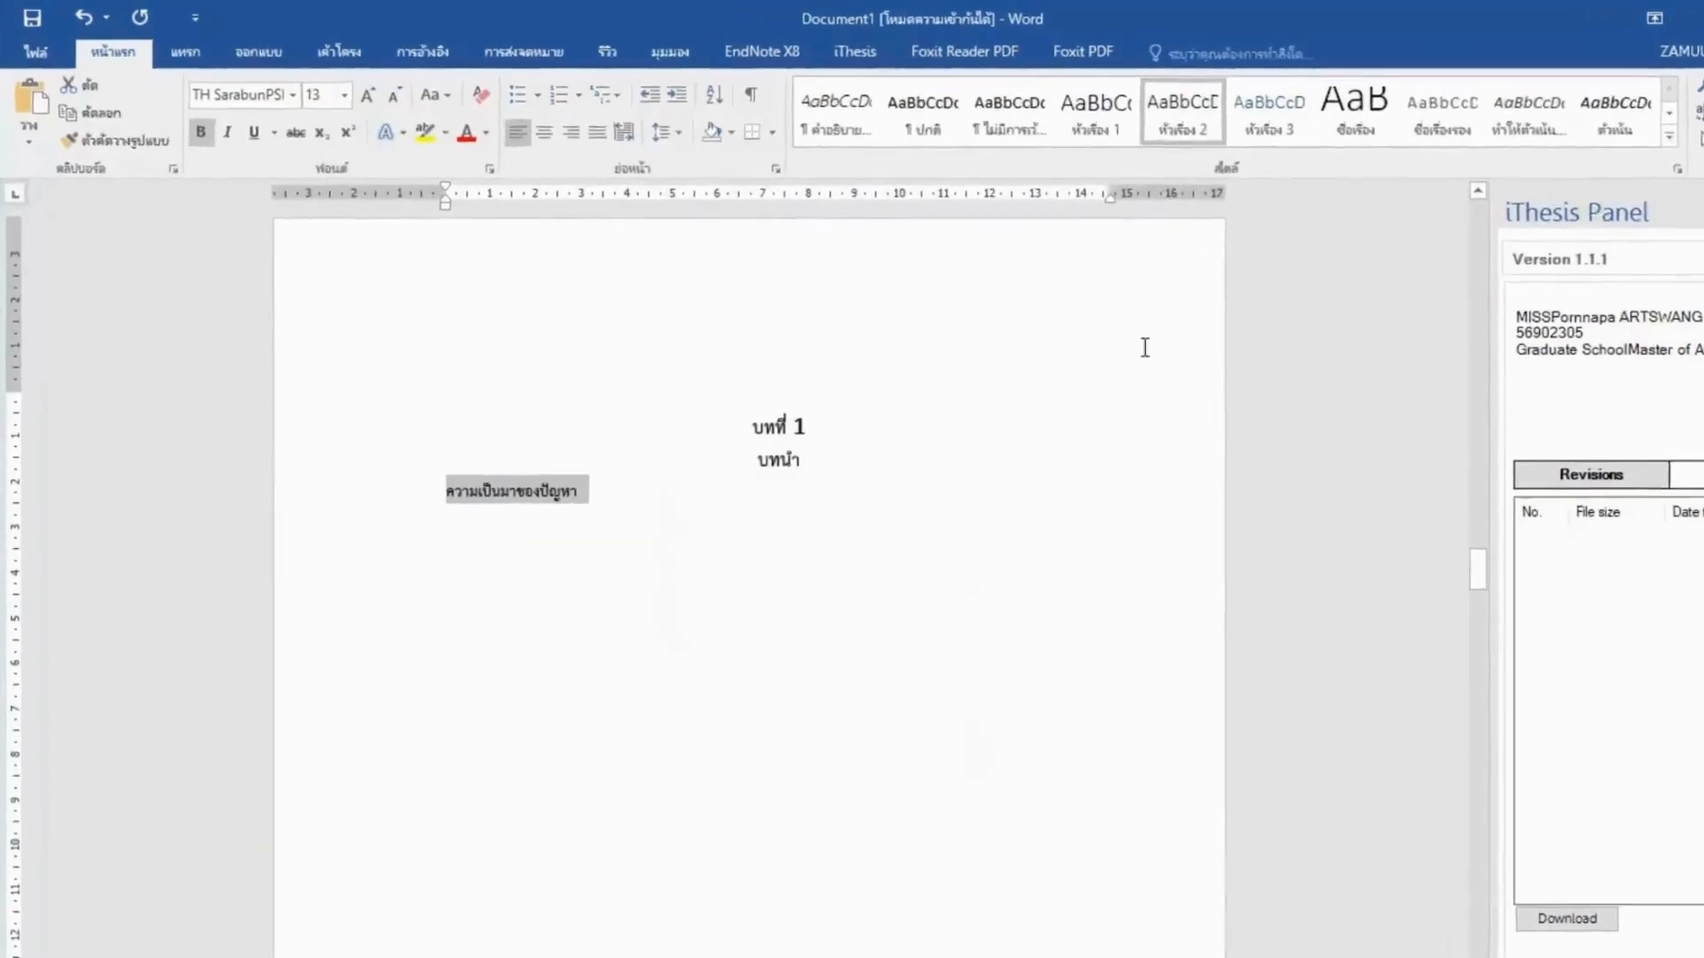
click(981, 61)
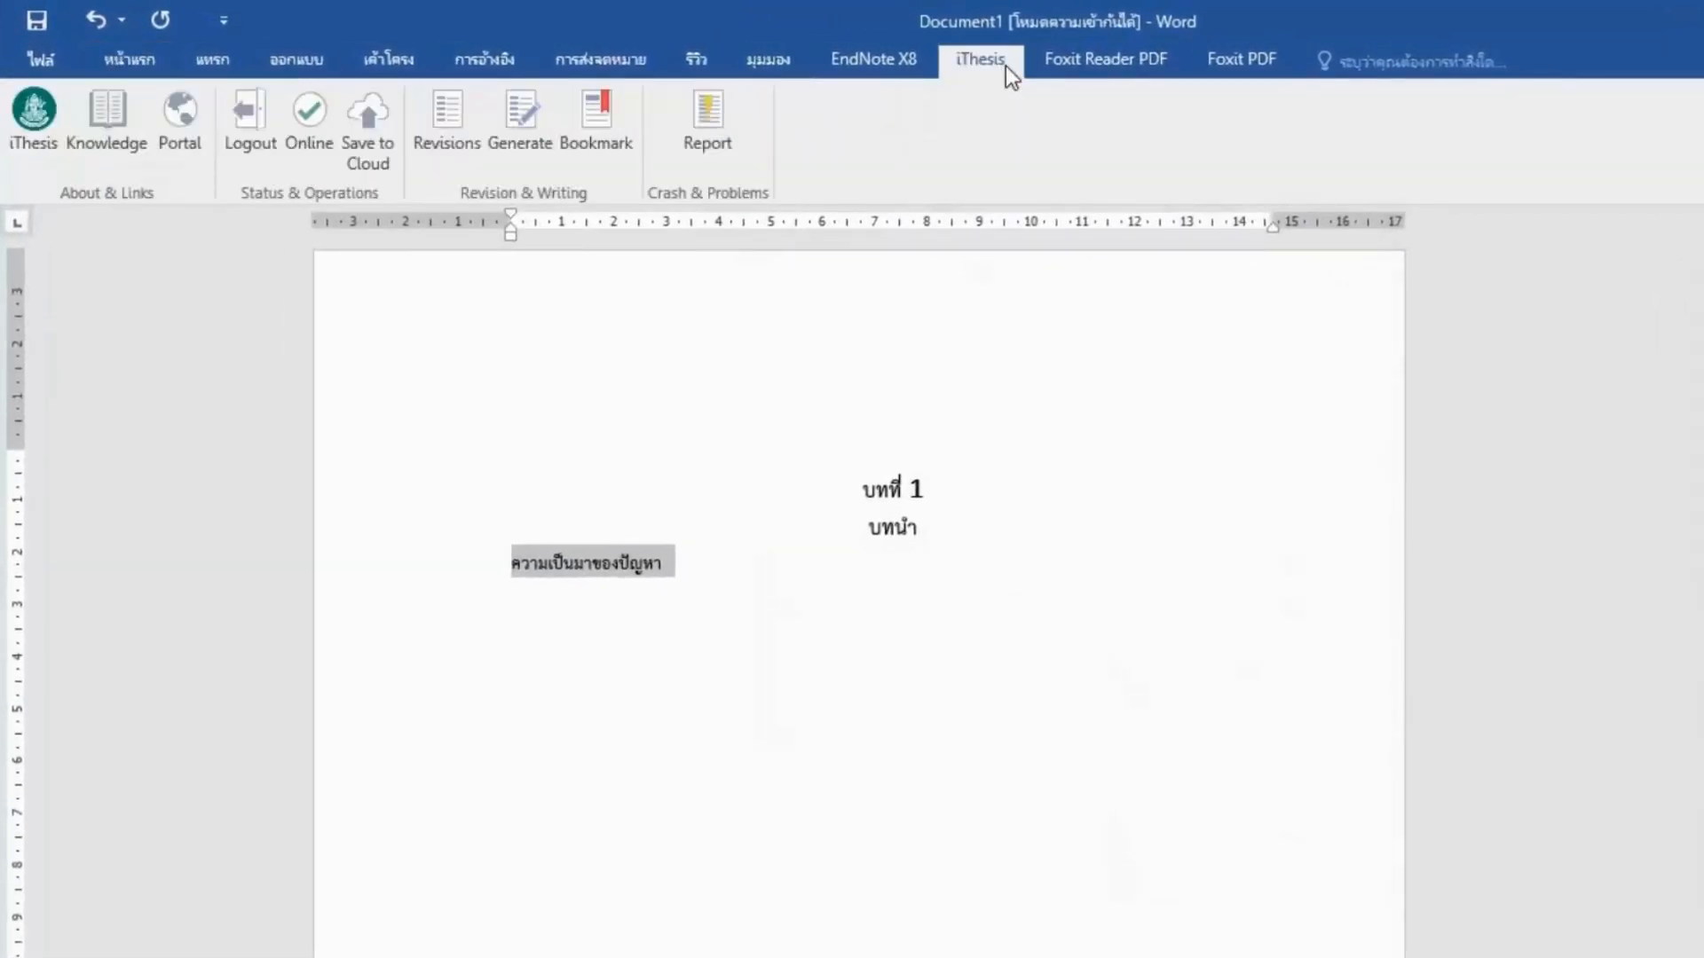
click(606, 157)
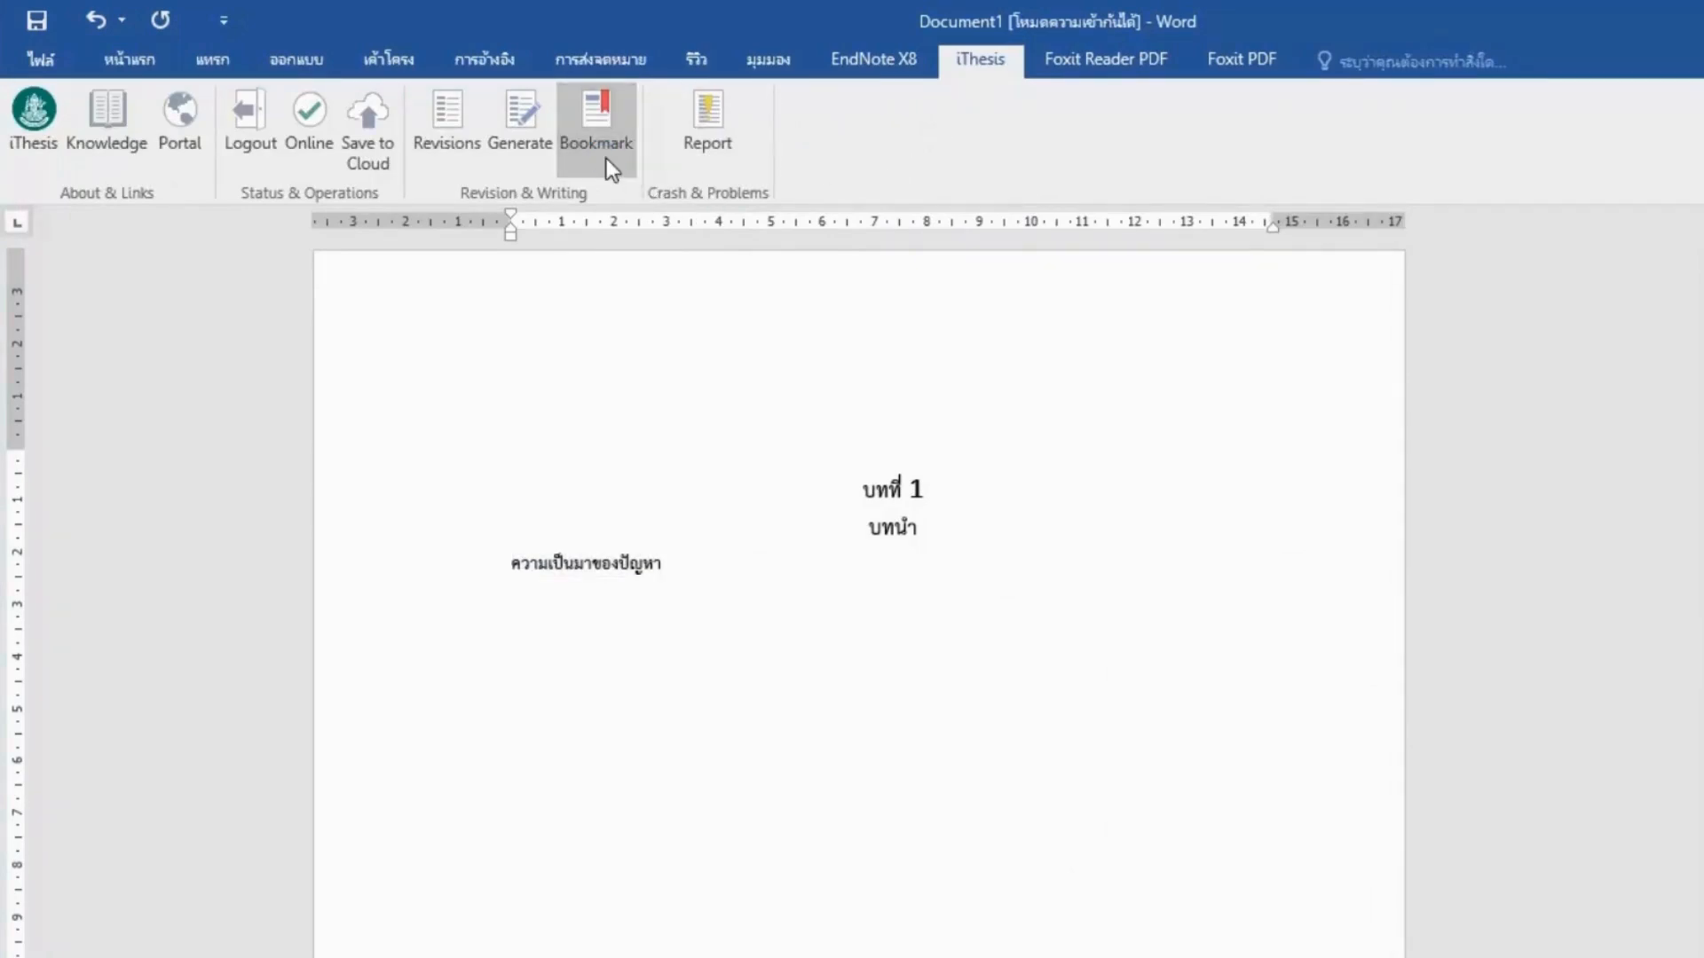
scroll(770, 443, up, 5)
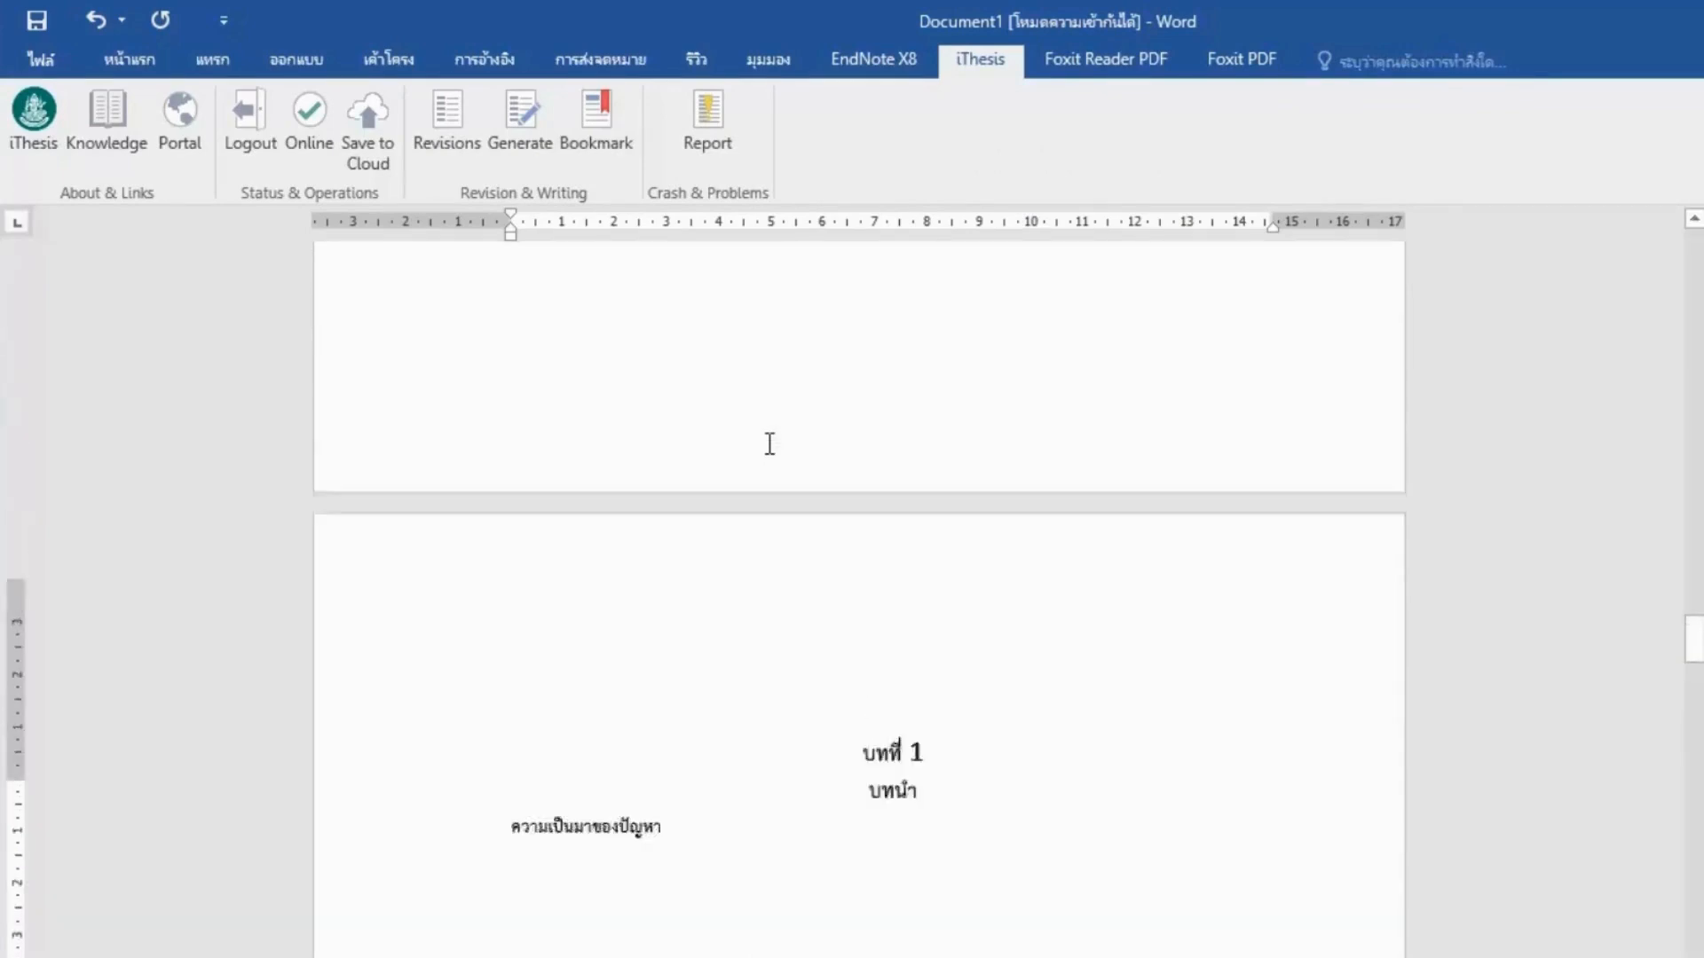
scroll(769, 444, up, 6)
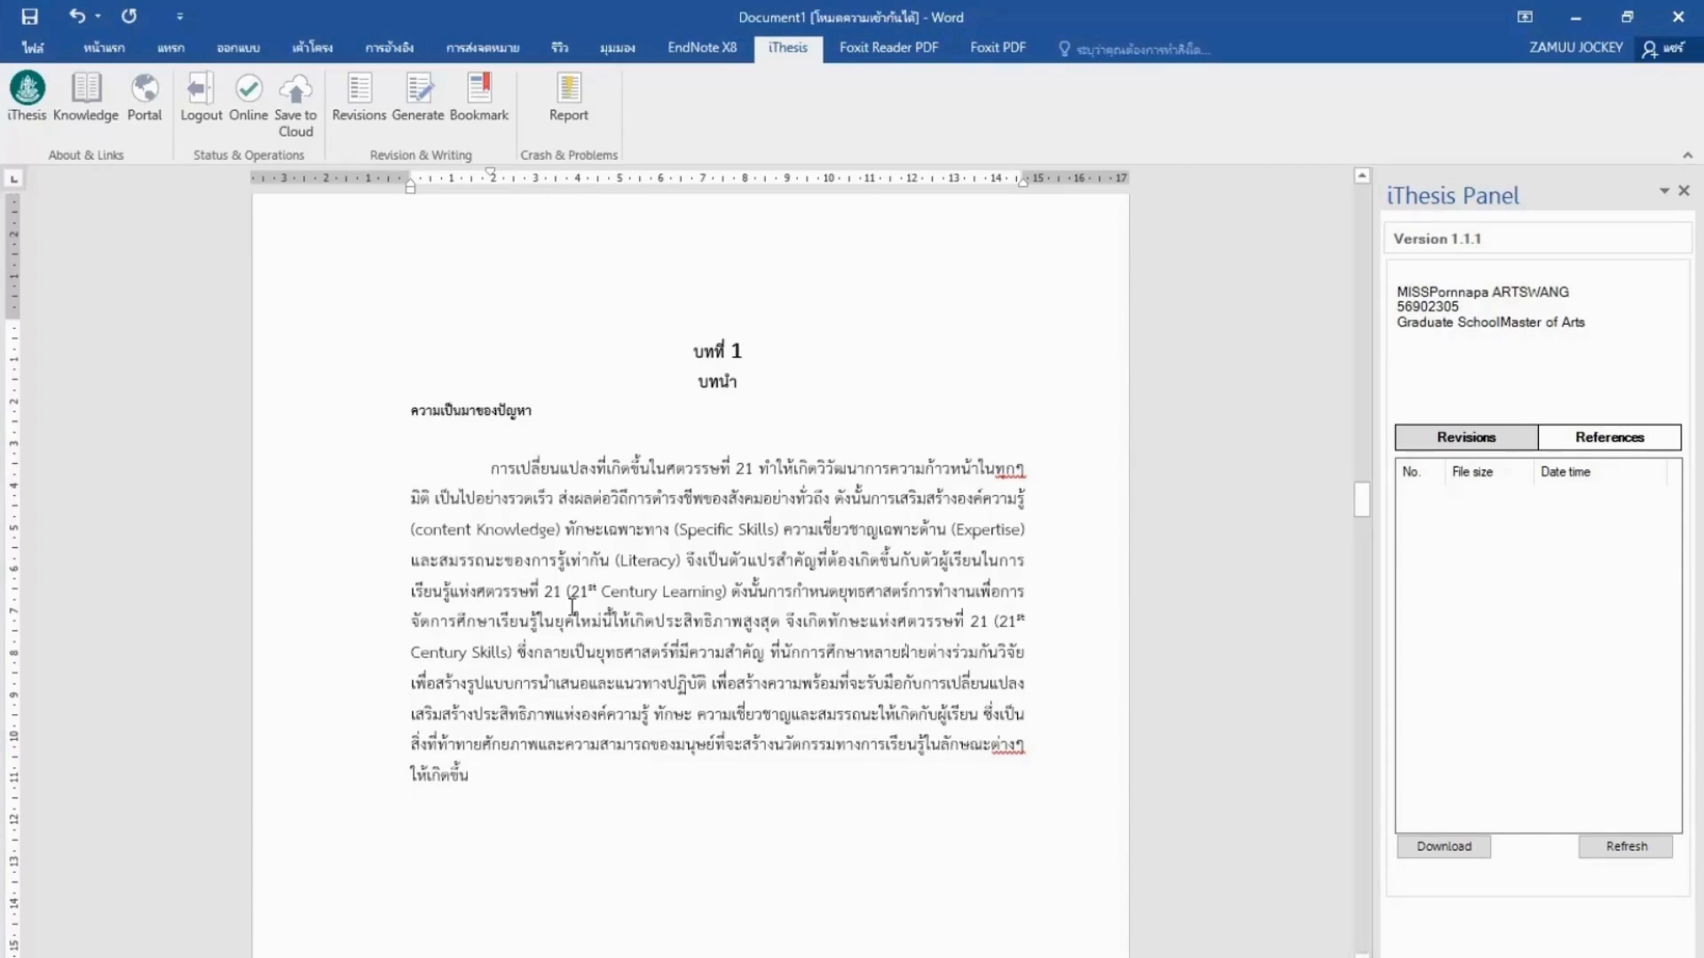
click(553, 498)
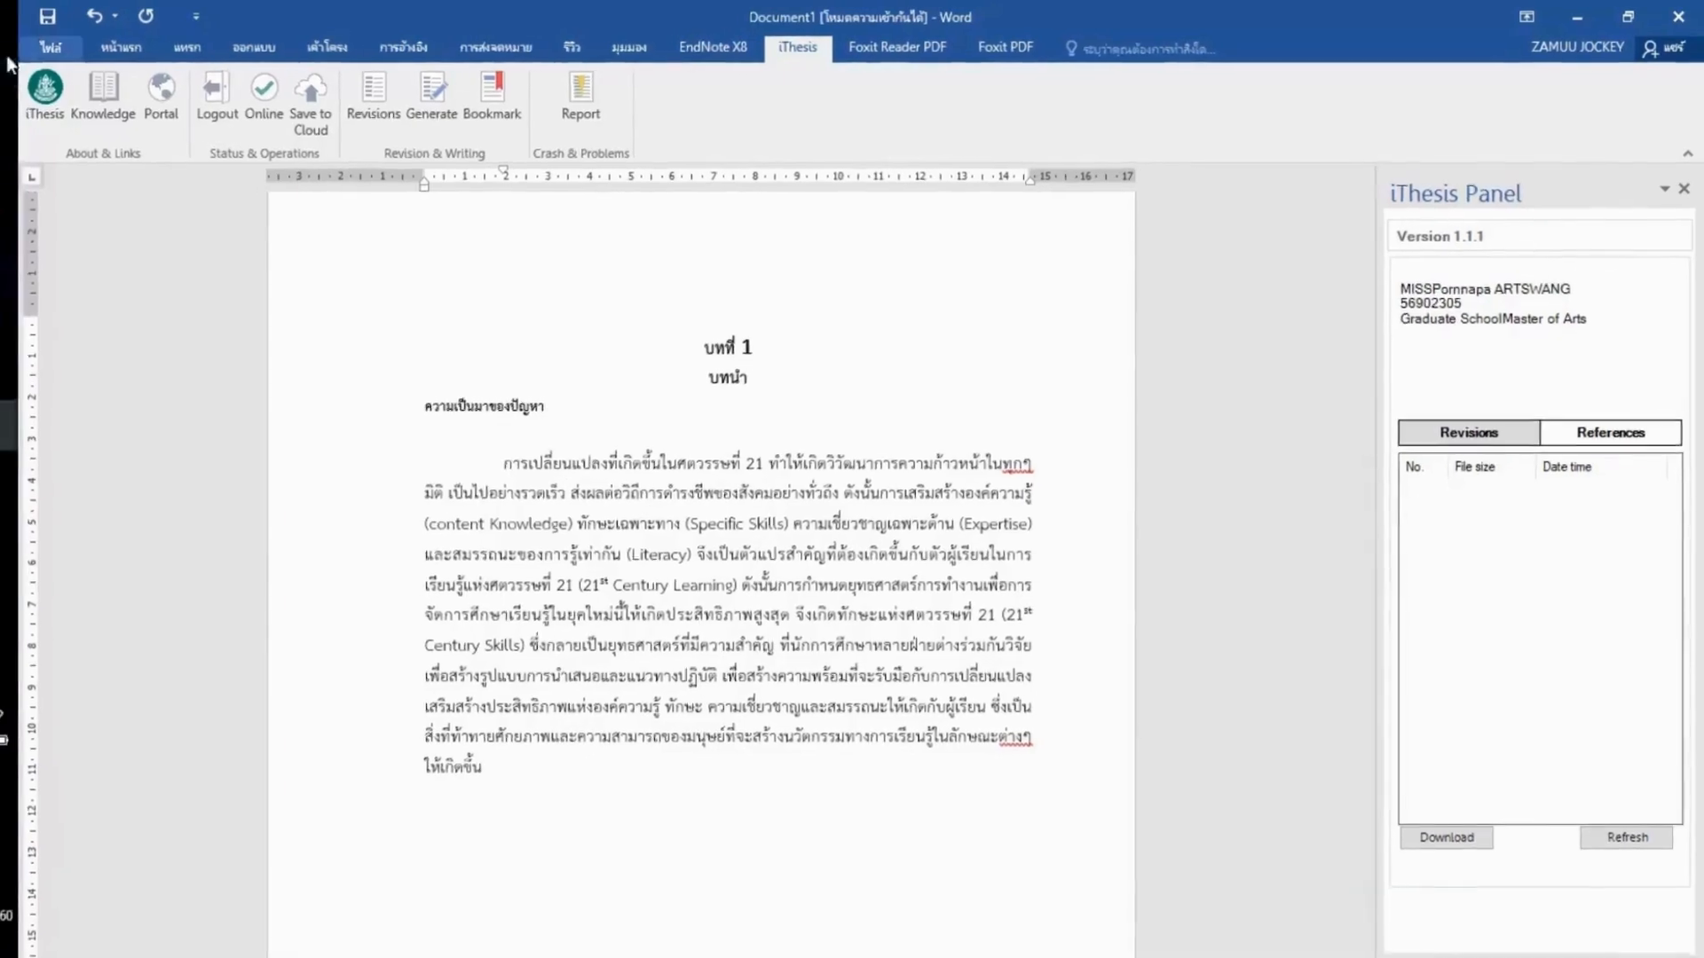
Launch EndNote X8 from the Start menu, dismissing the incorrect path warning.
click(11, 25)
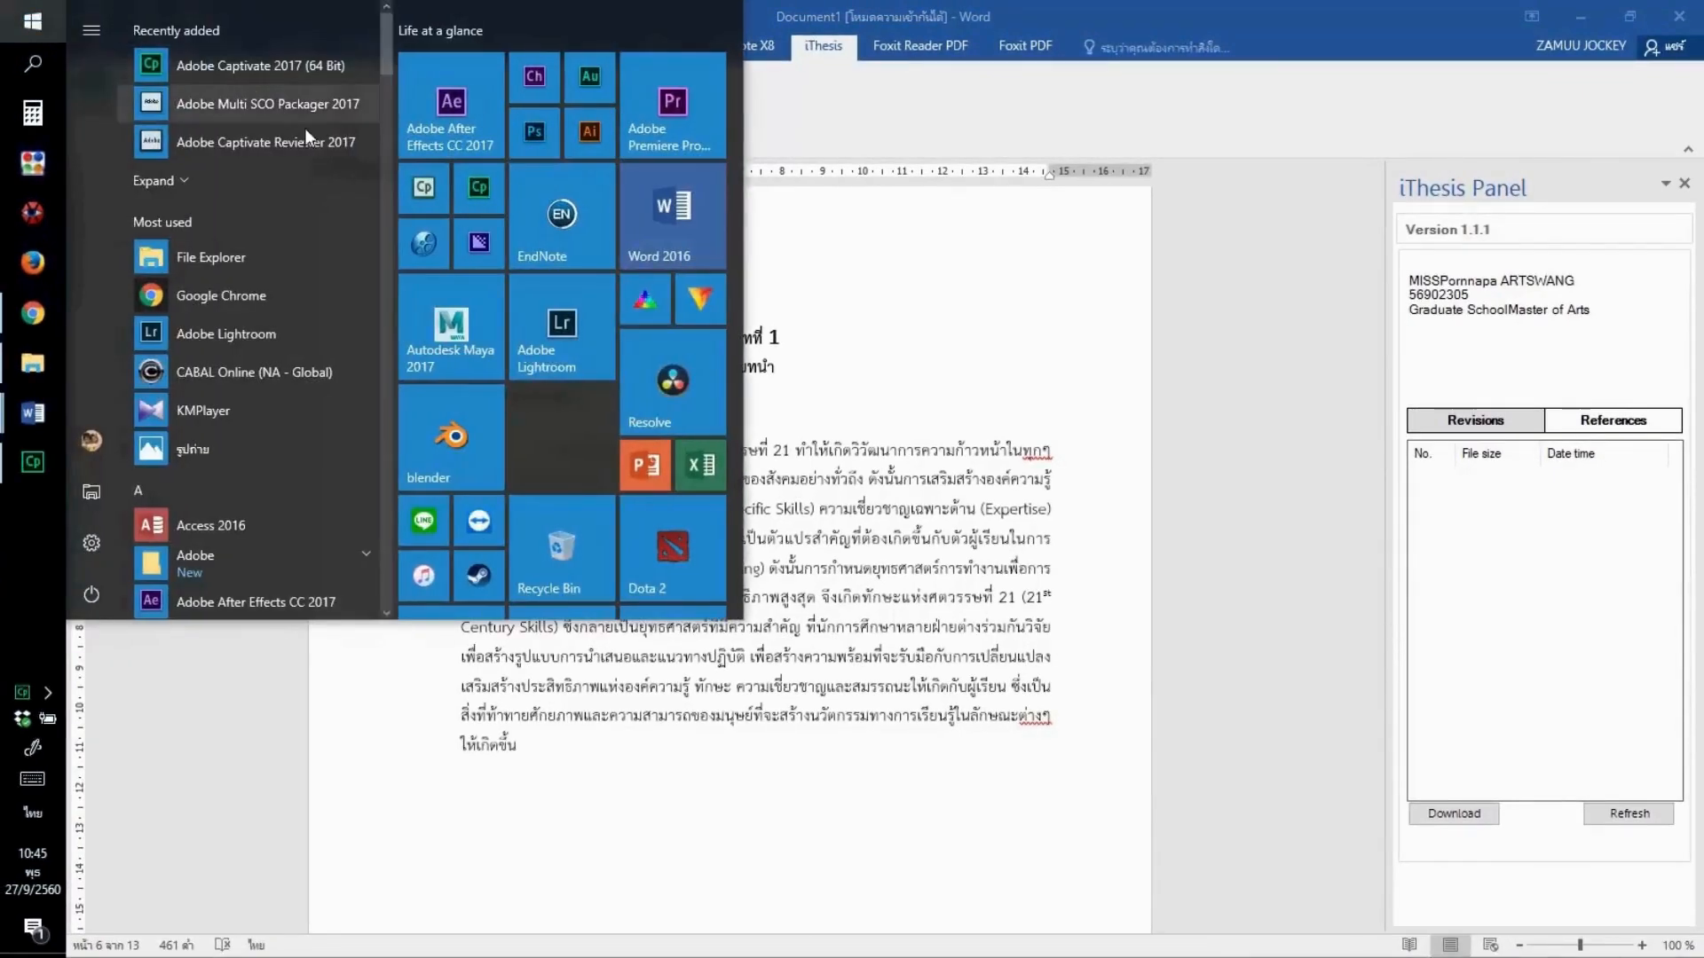
click(547, 250)
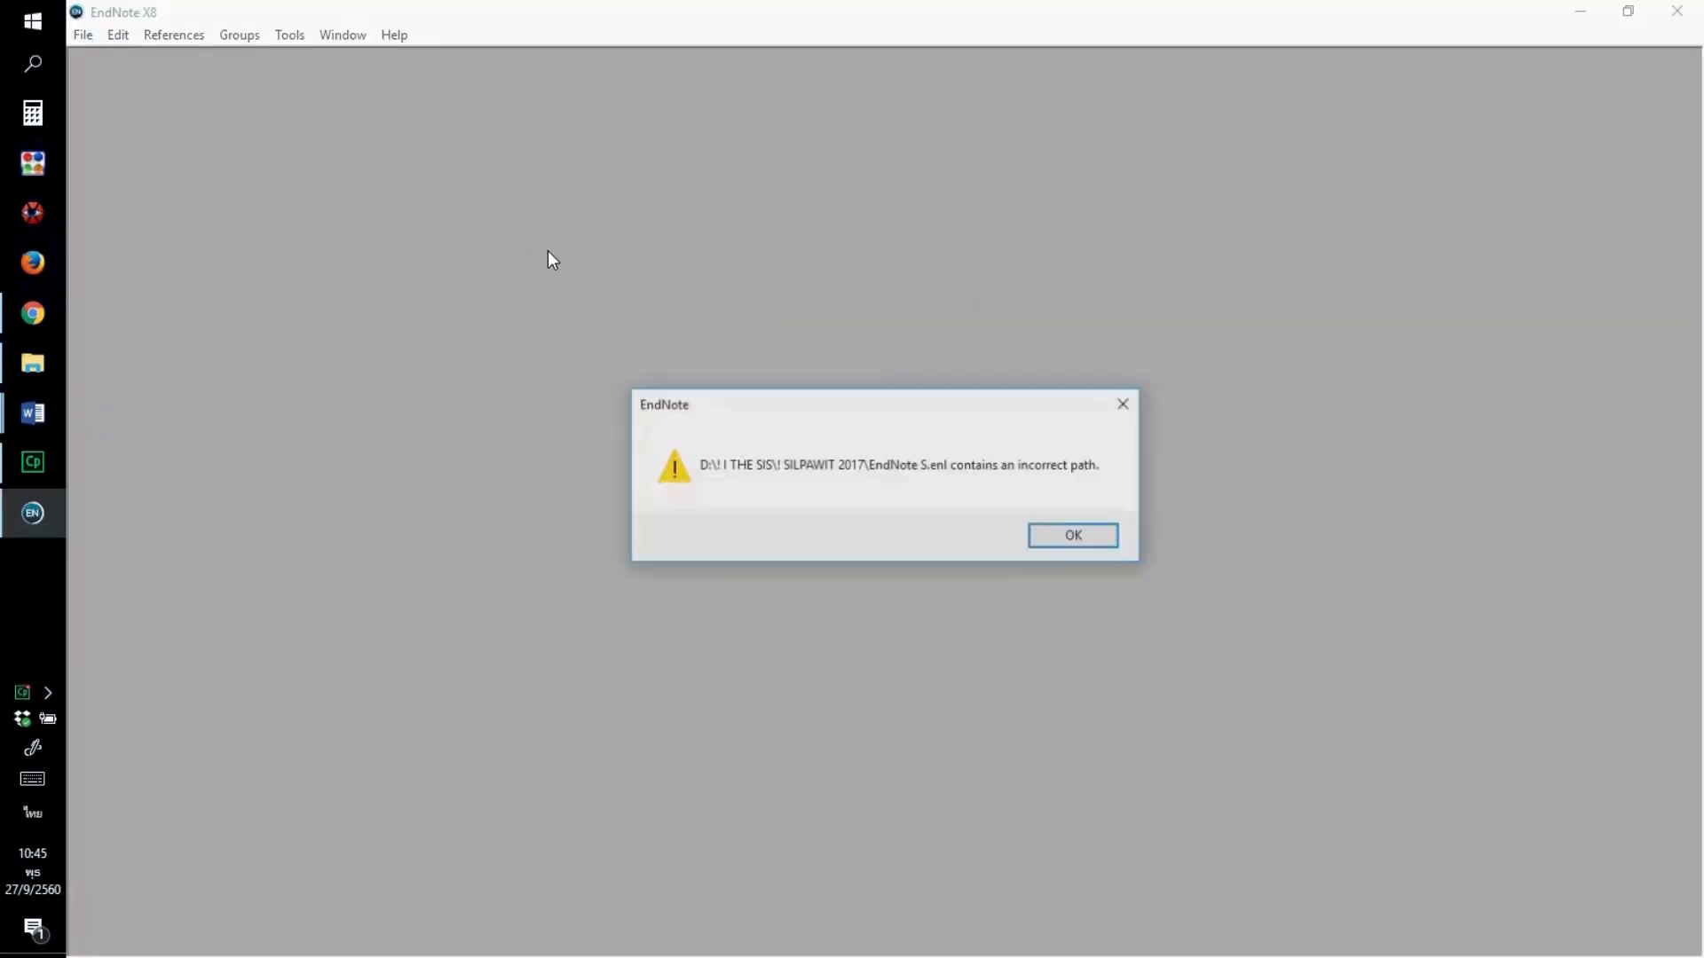
click(1056, 539)
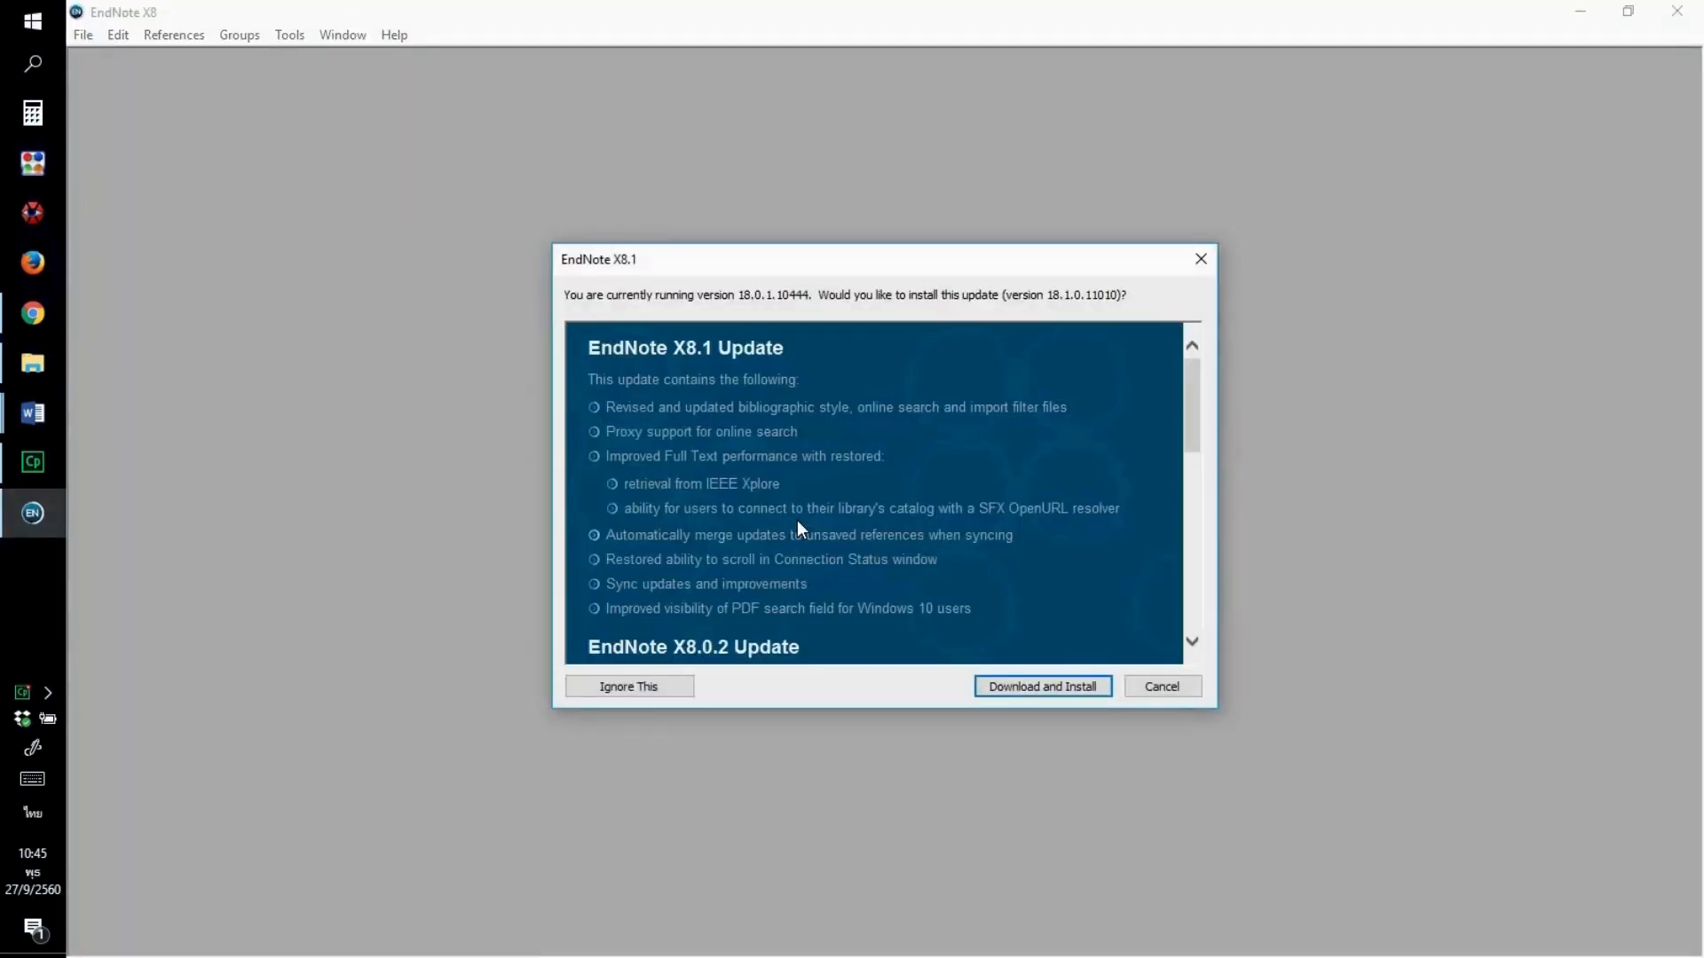
Decline the EndNote update and browse Open Library to the _iThesis 2017 GDP folder on C:.
click(1177, 688)
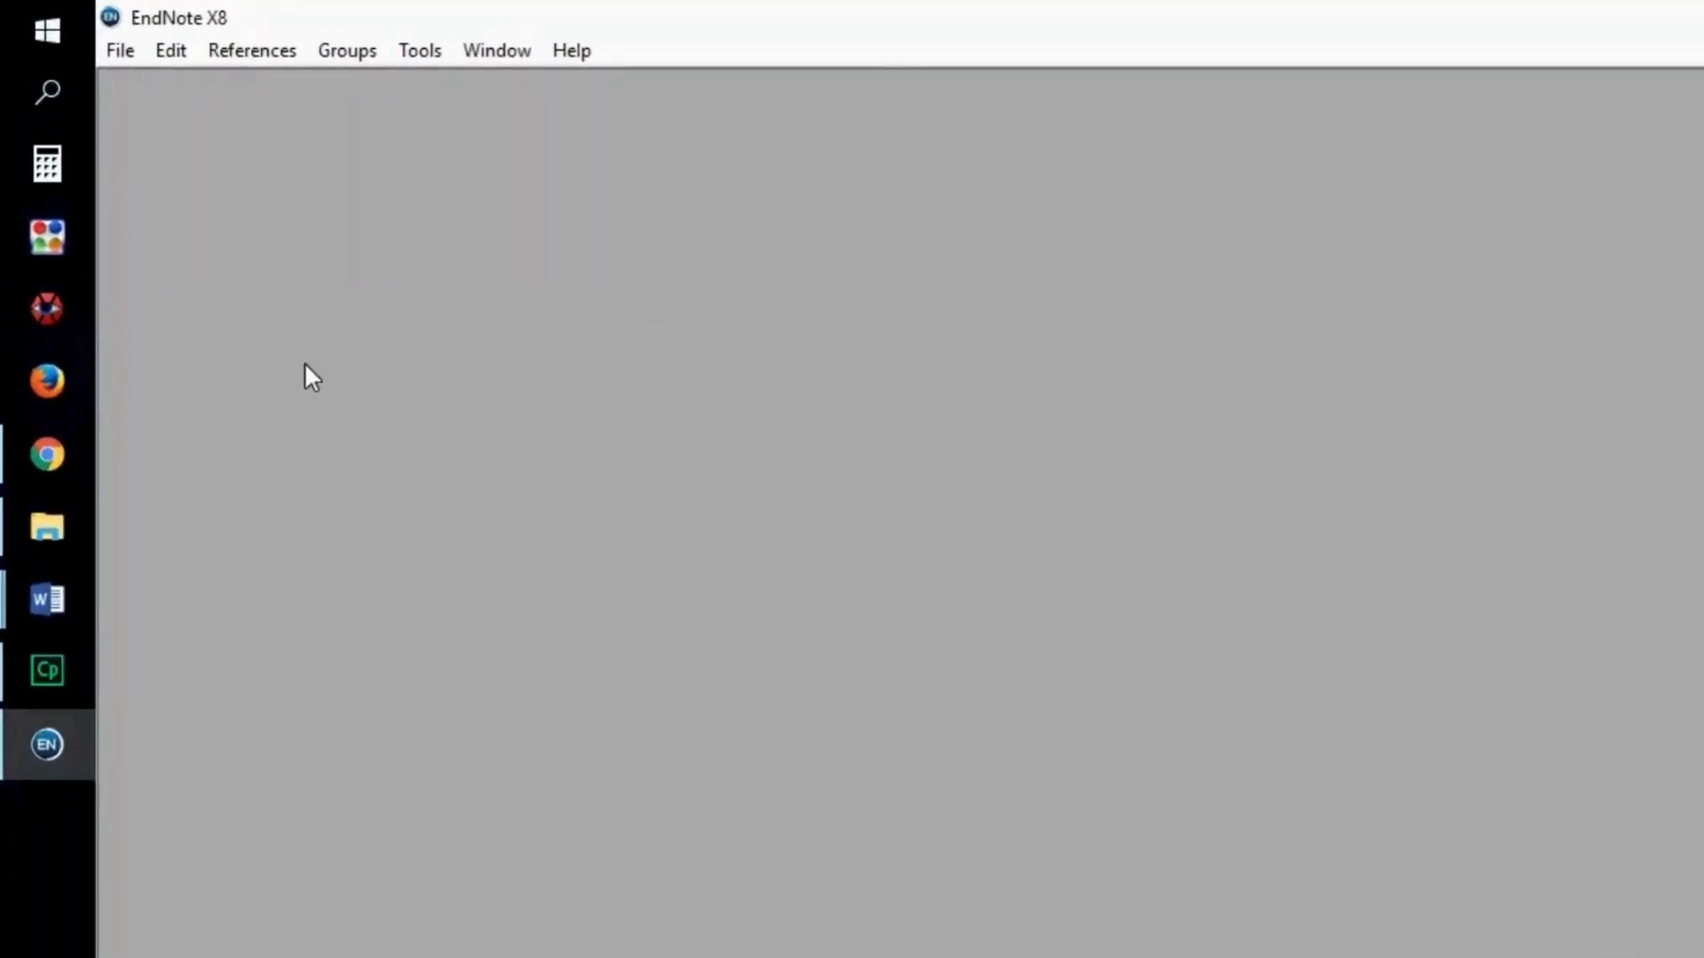
click(119, 49)
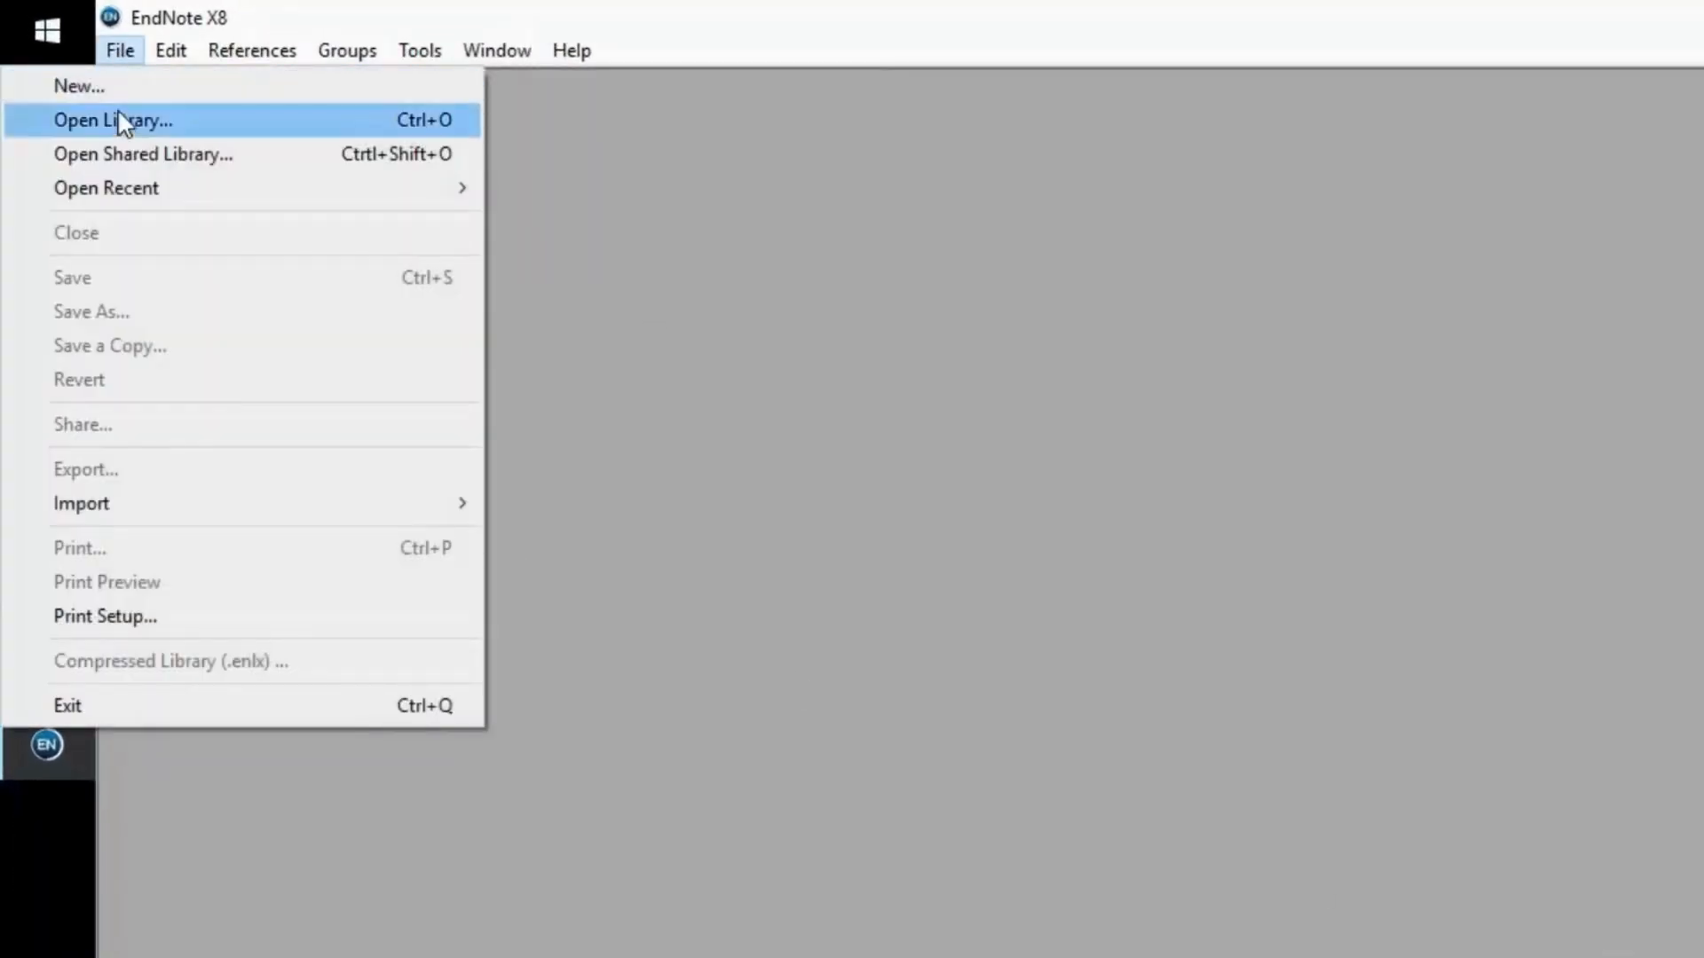
click(118, 120)
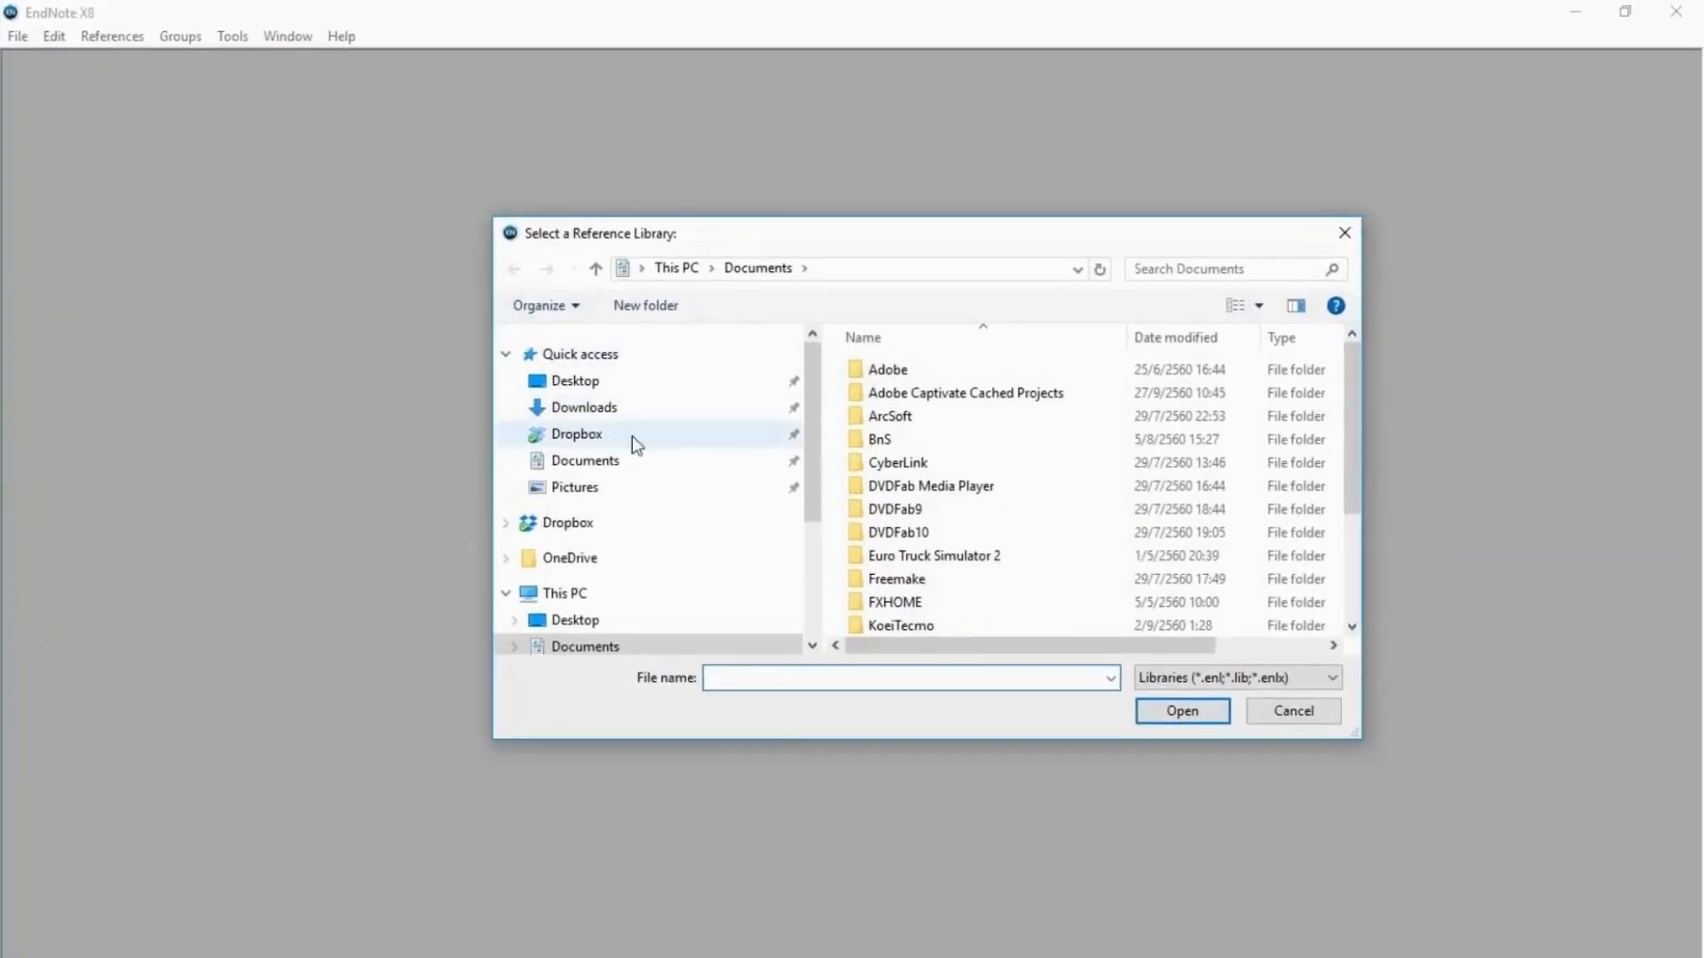
drag(810, 483, 826, 583)
click(602, 498)
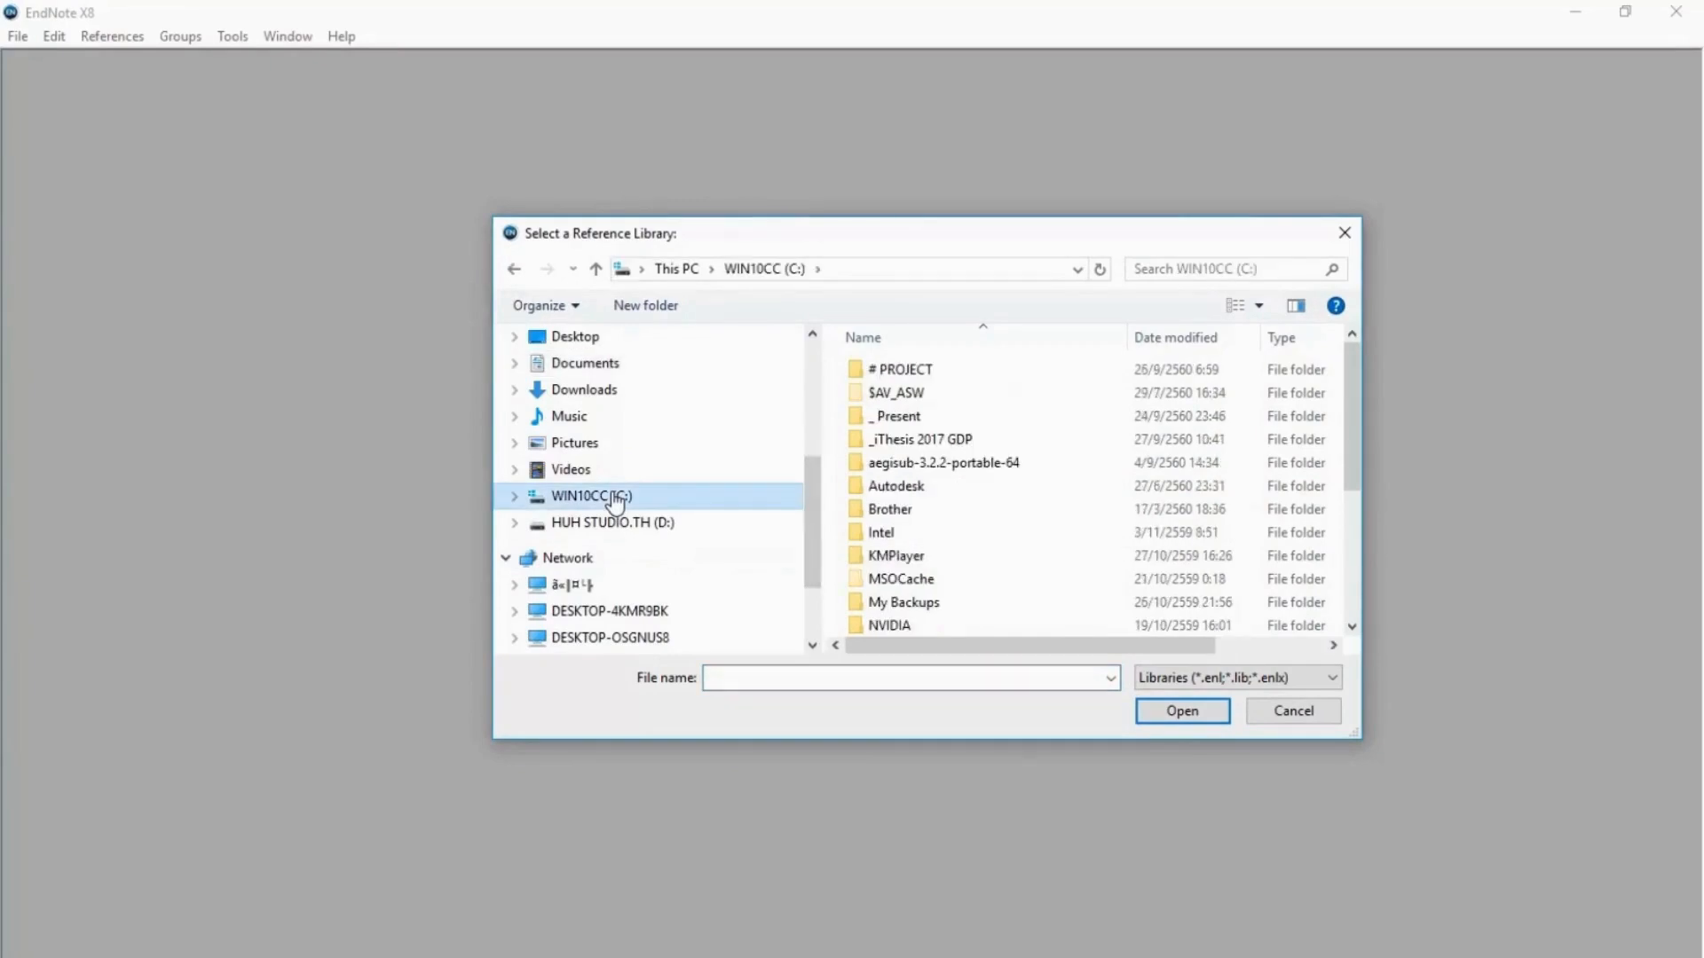
double_click(895, 436)
click(900, 369)
Open My EndNote Library.enl from the program folder despite the missing .Data folder.
double_click(900, 369)
double_click(899, 369)
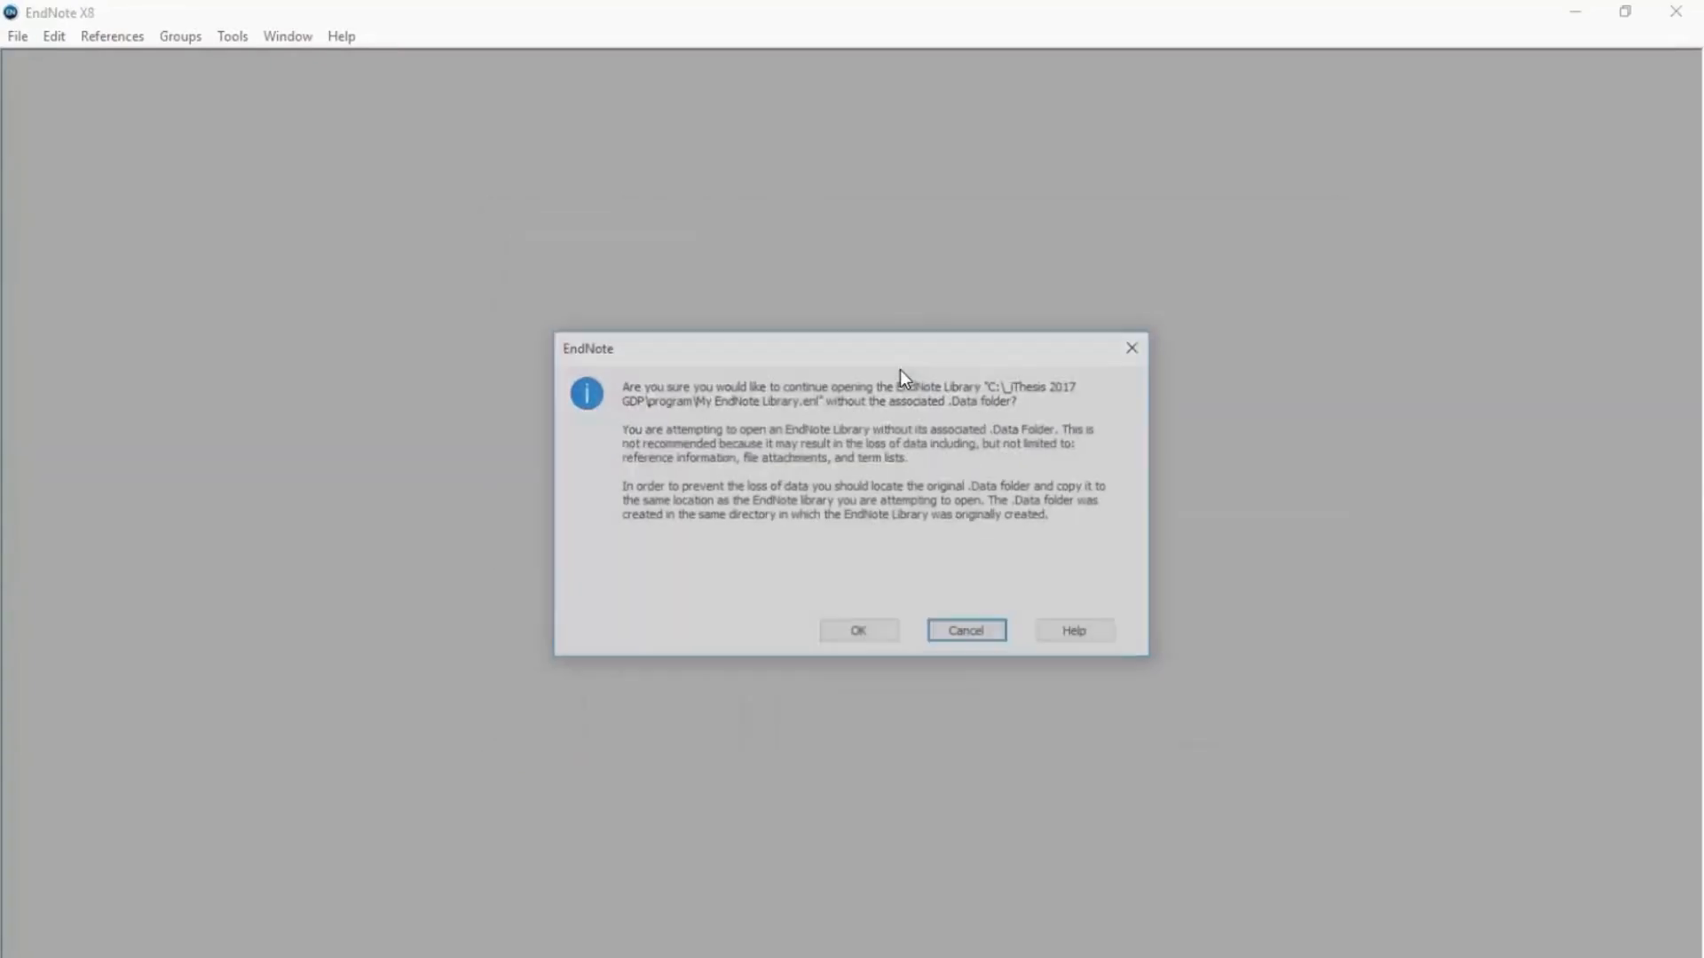
click(866, 637)
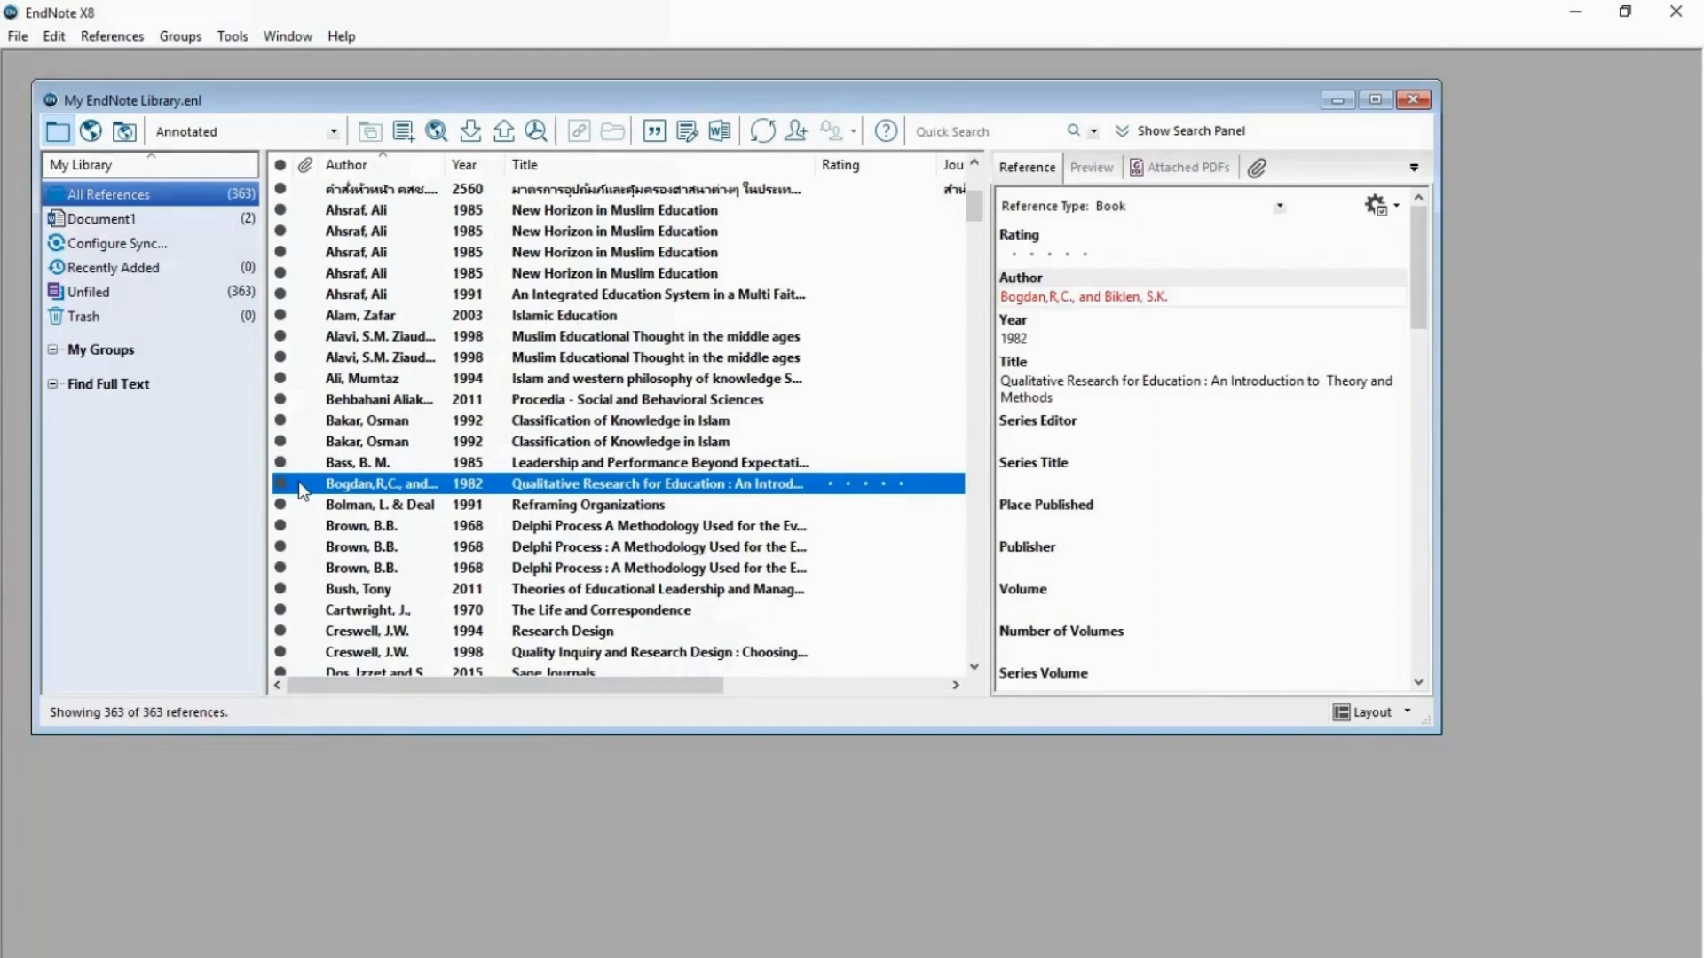
click(1, 434)
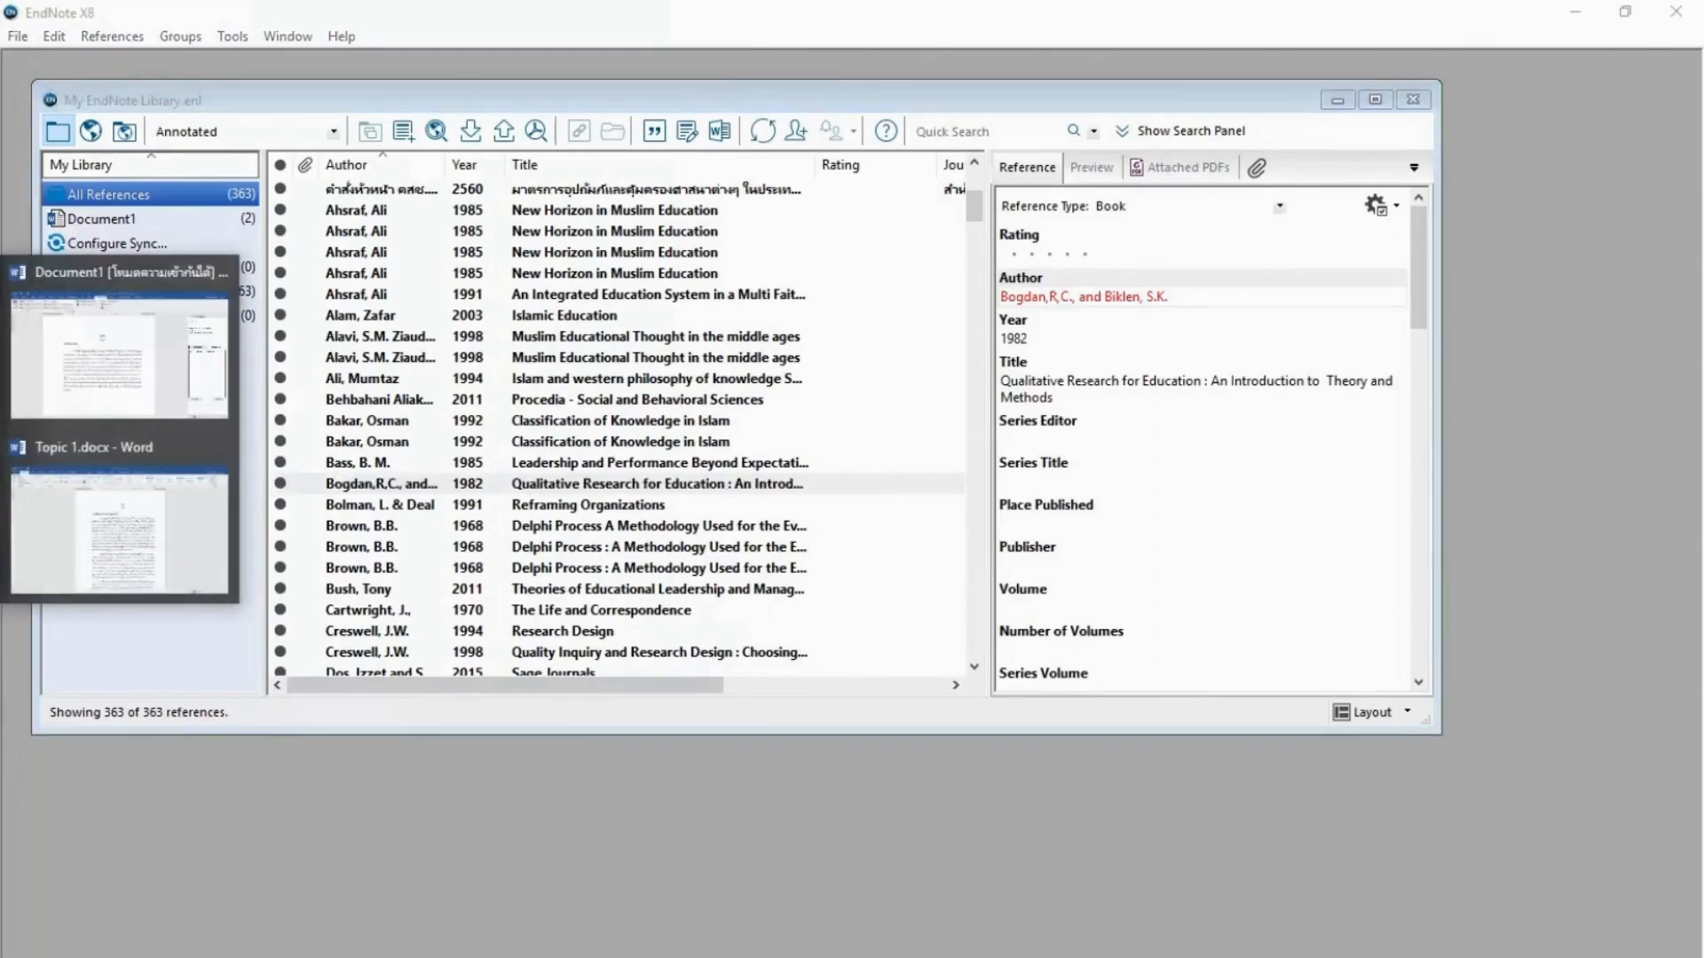
Insert the selected EndNote reference as the APA 6th citation (Bogdan, 1982) in the Chapter 1 paragraph.
click(20, 412)
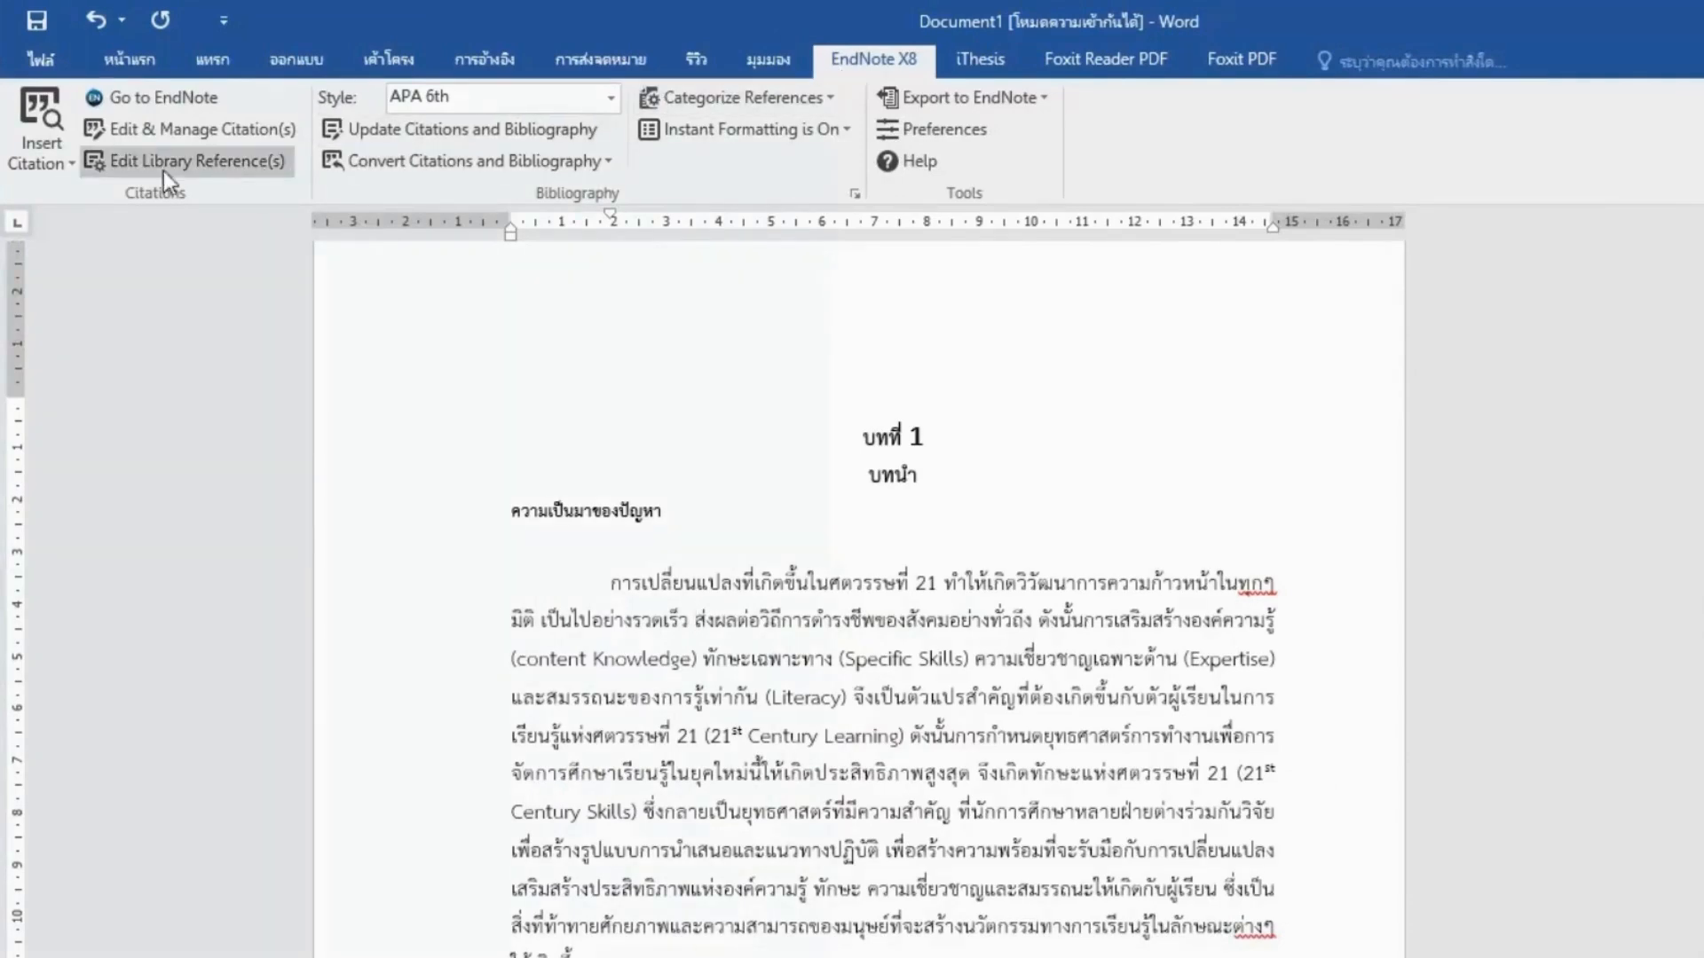
click(71, 168)
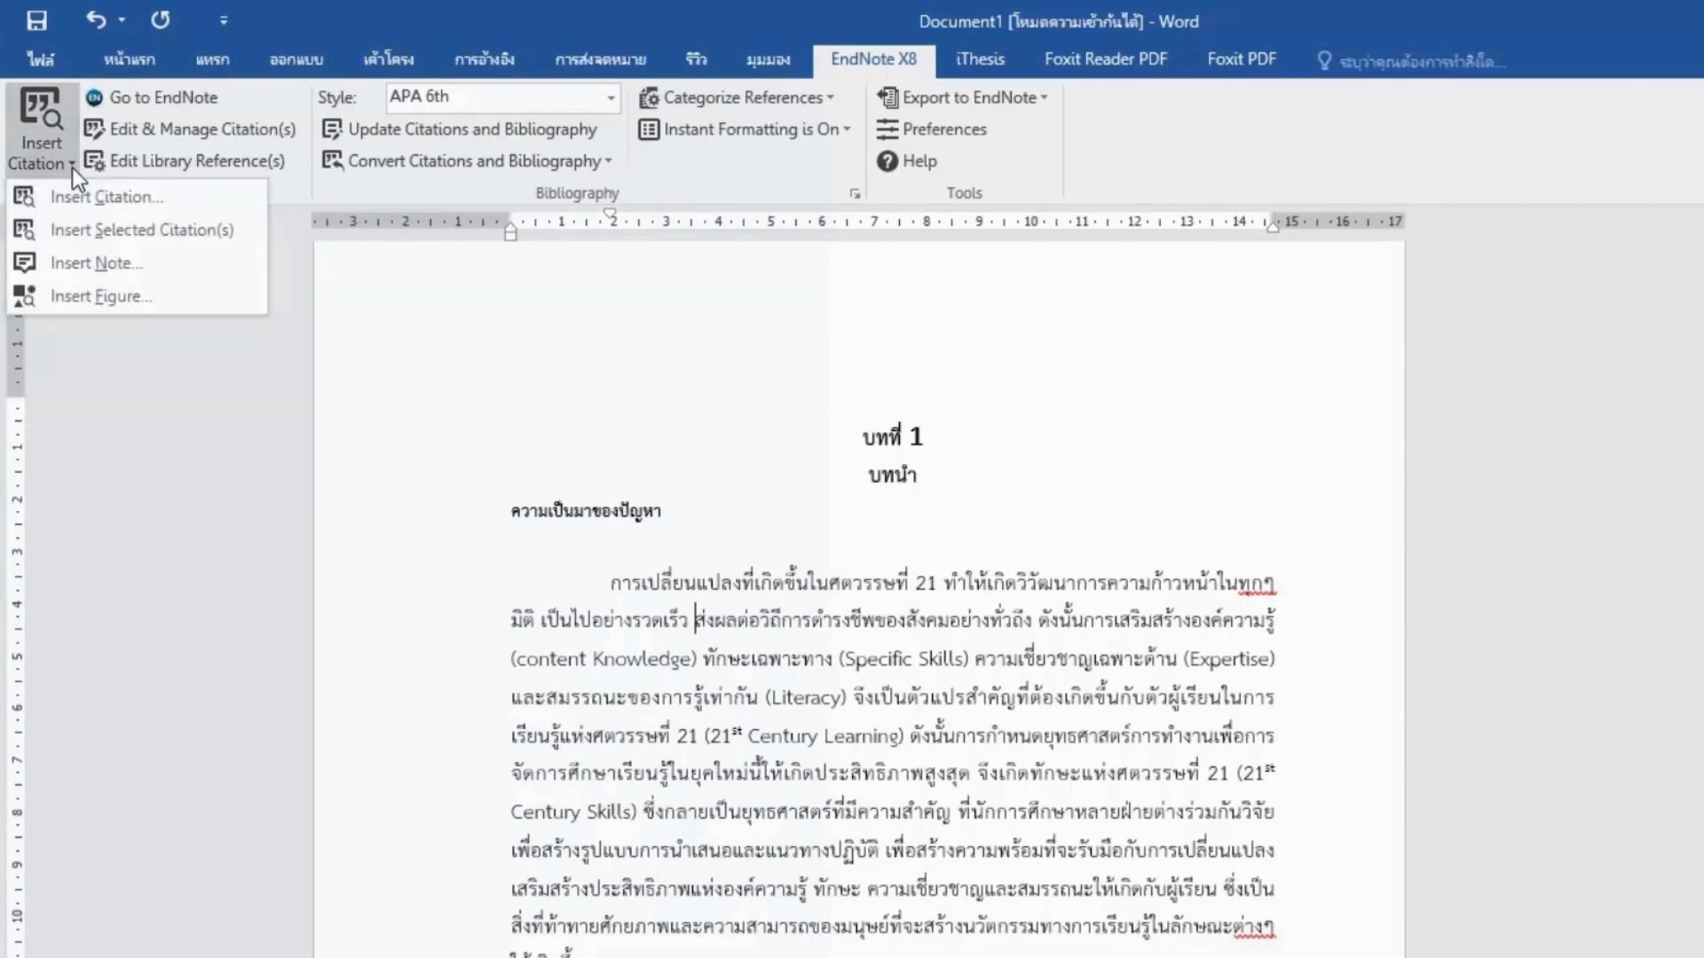
click(181, 243)
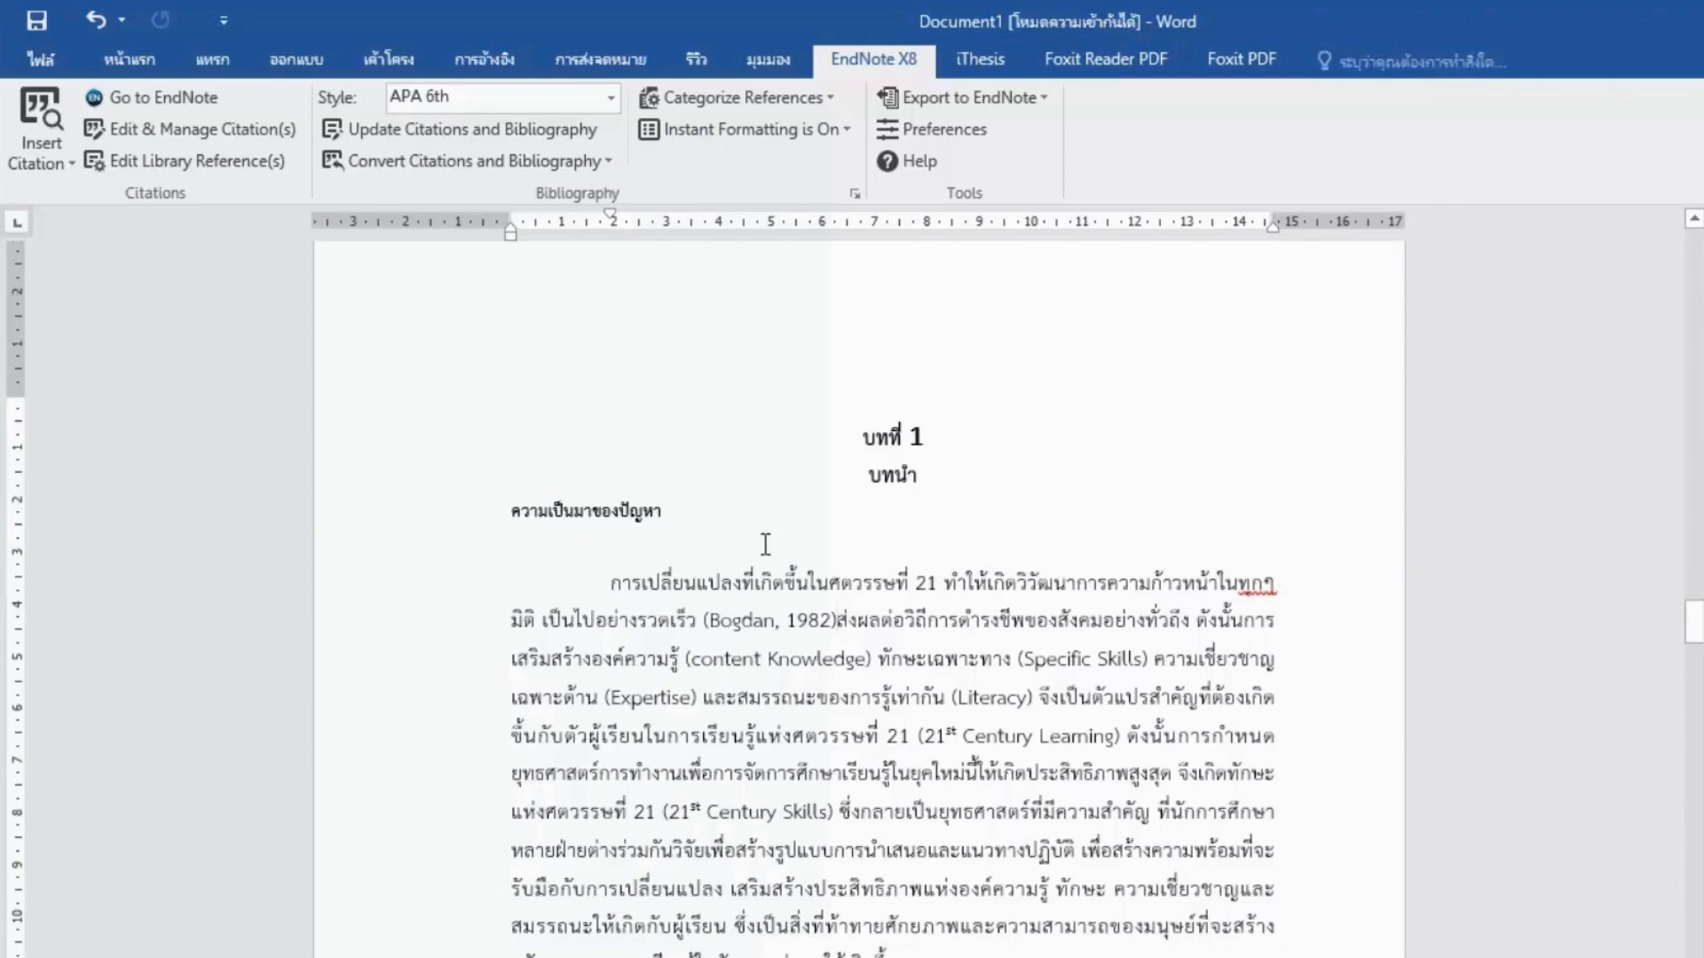
click(724, 622)
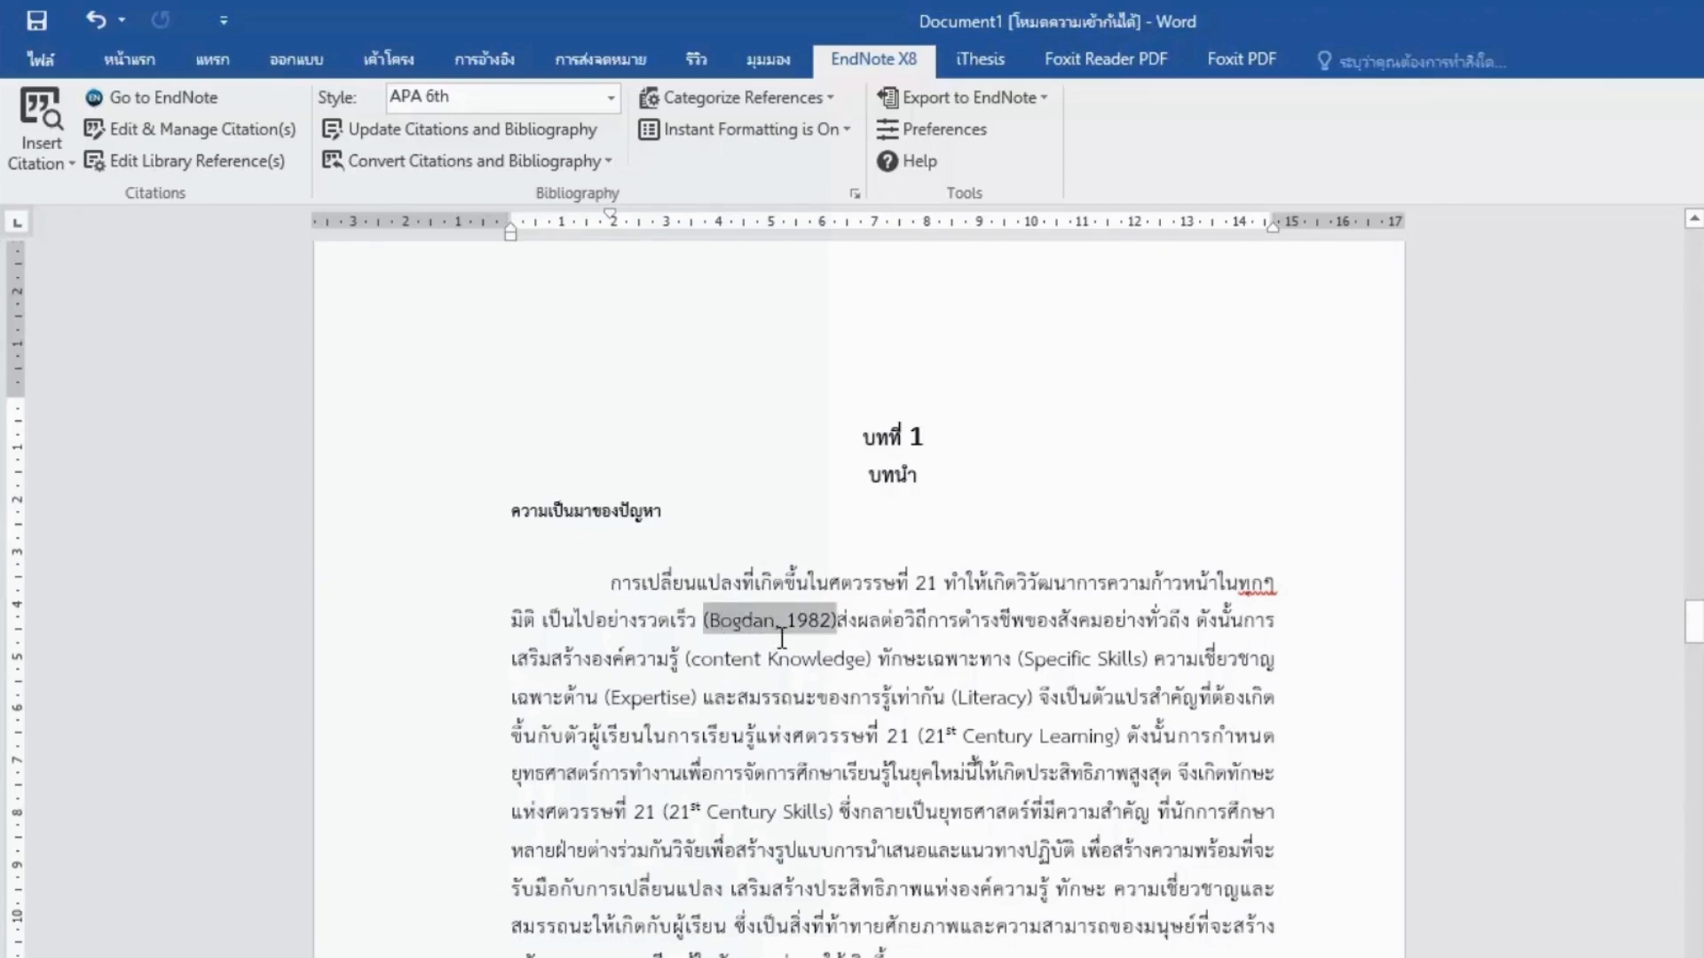
click(613, 96)
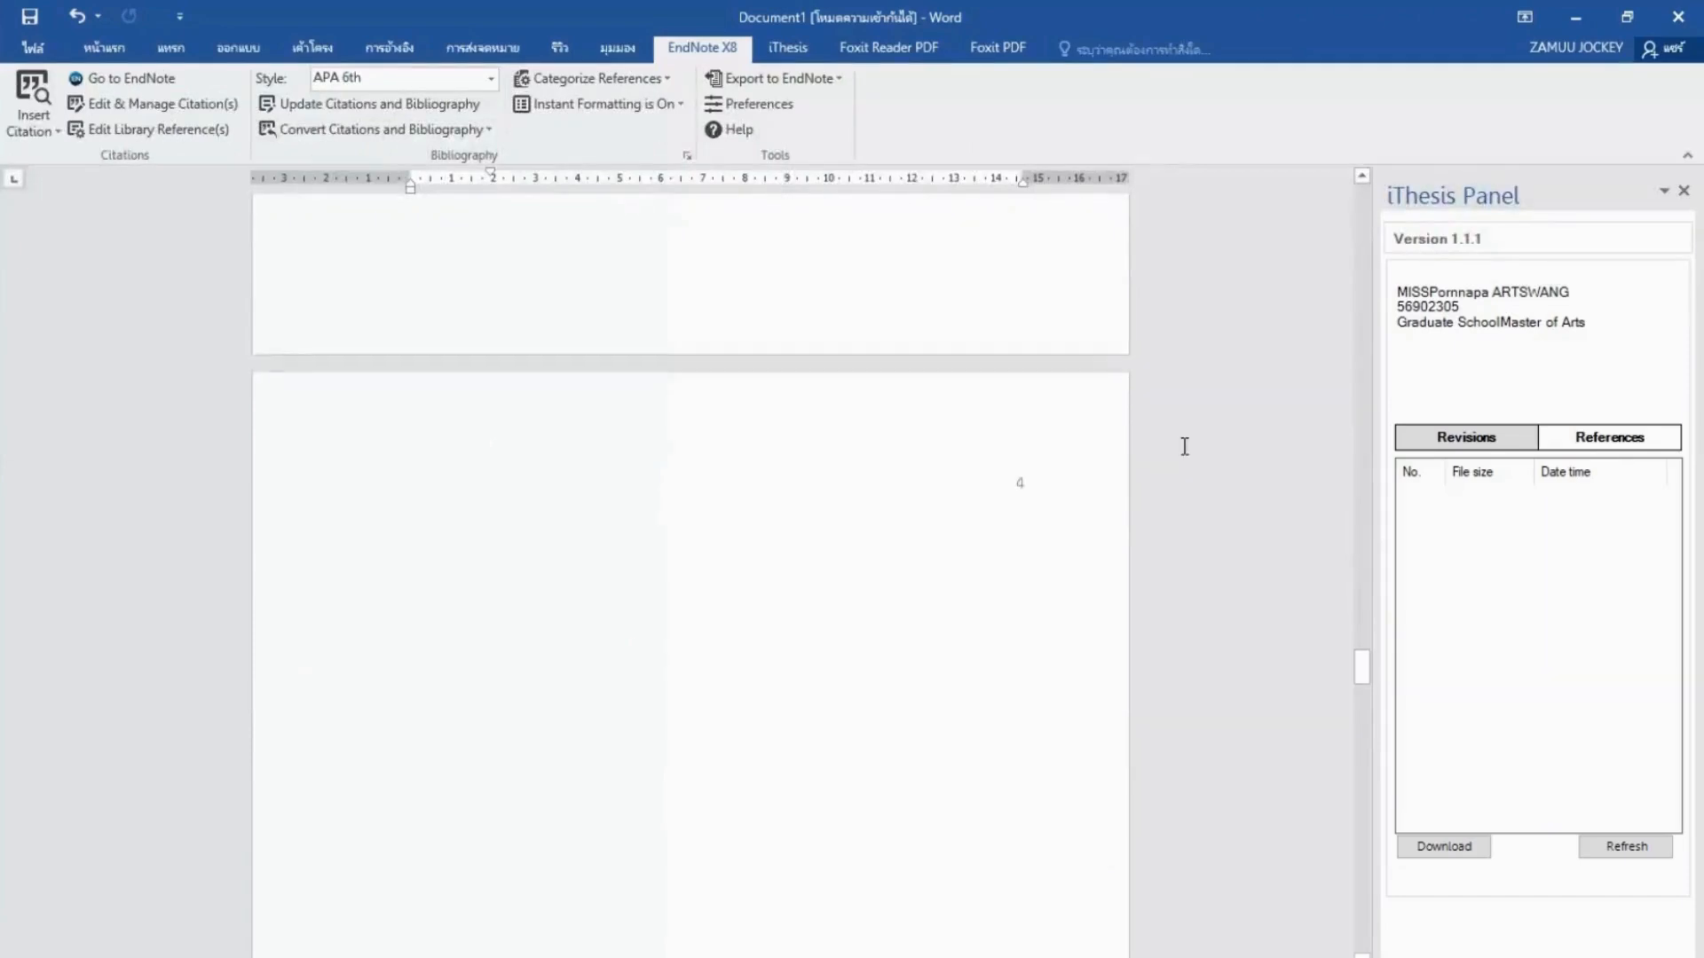
Check the Bogdan and Biklen (1982) entry in the reference list, undoing the last edit.
scroll(1185, 446, down, 12)
scroll(1185, 447, down, 10)
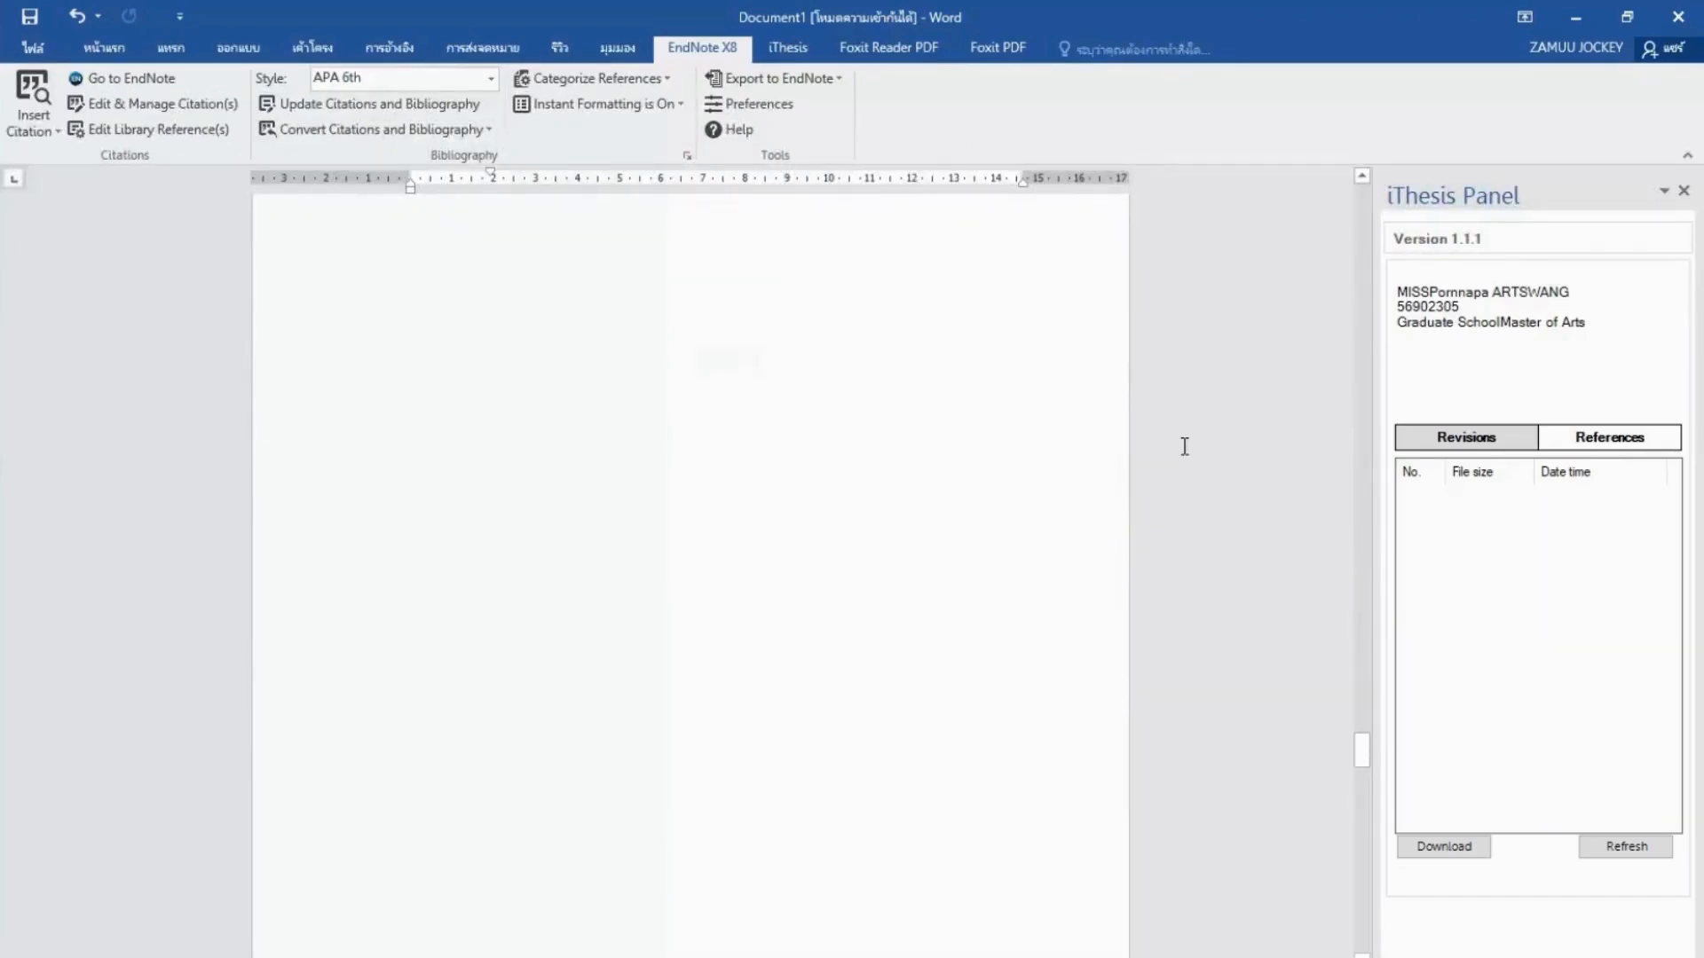
scroll(1185, 446, down, 10)
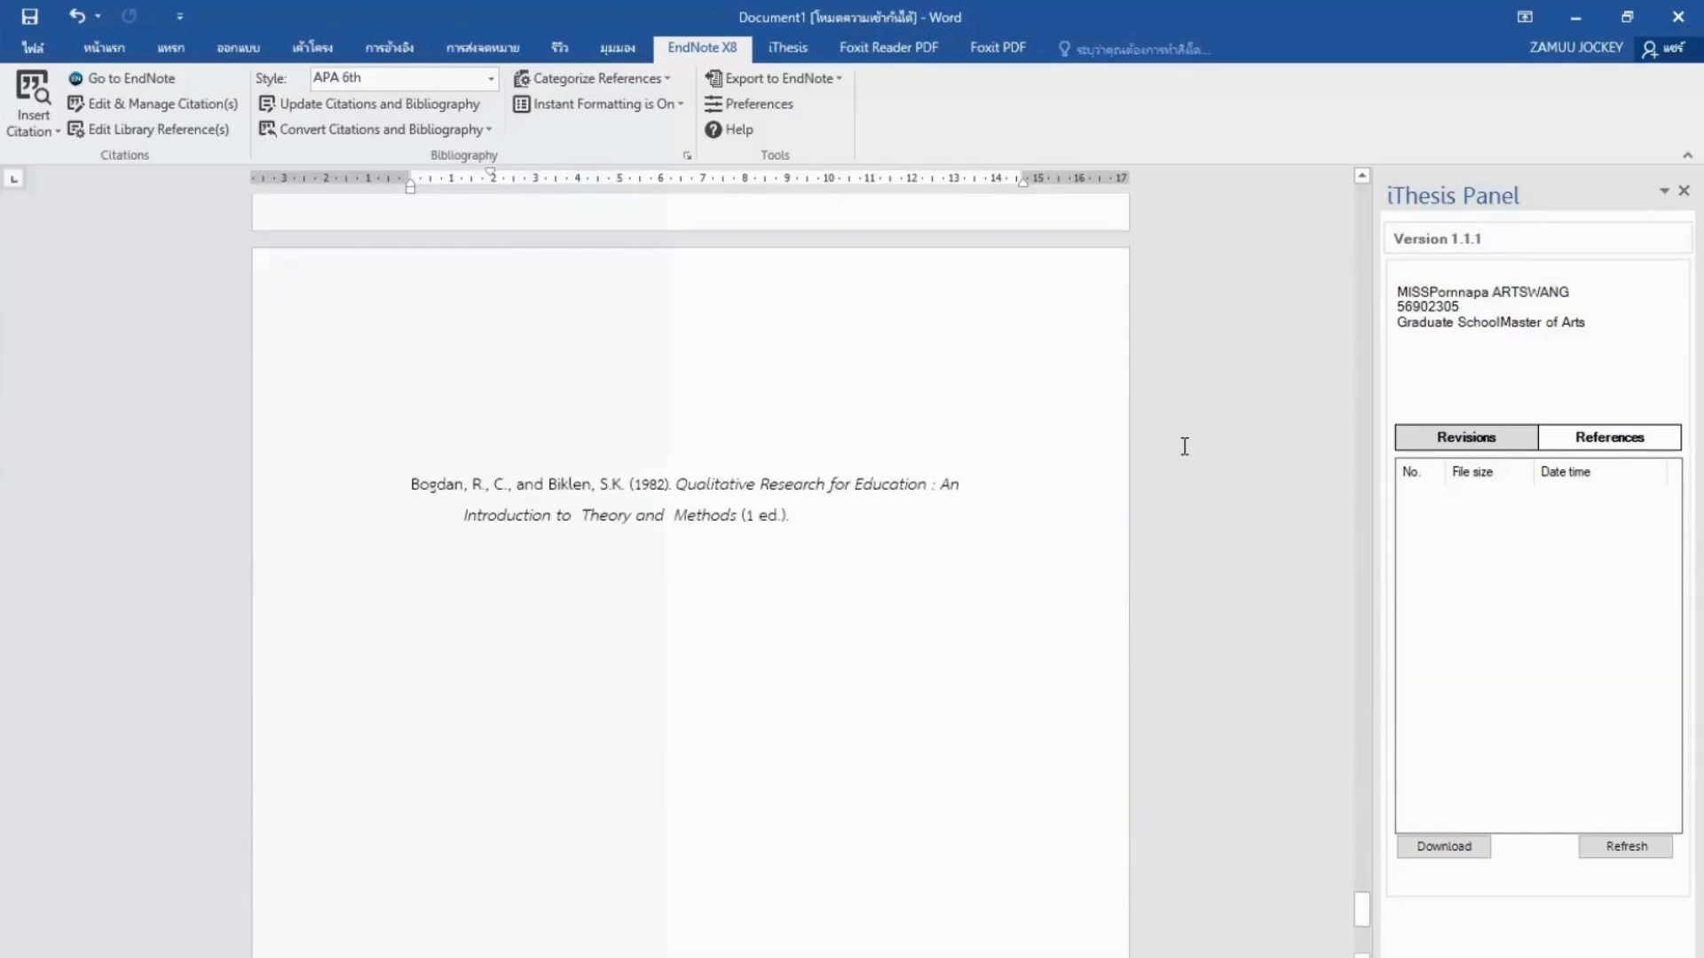
triple_click(844, 506)
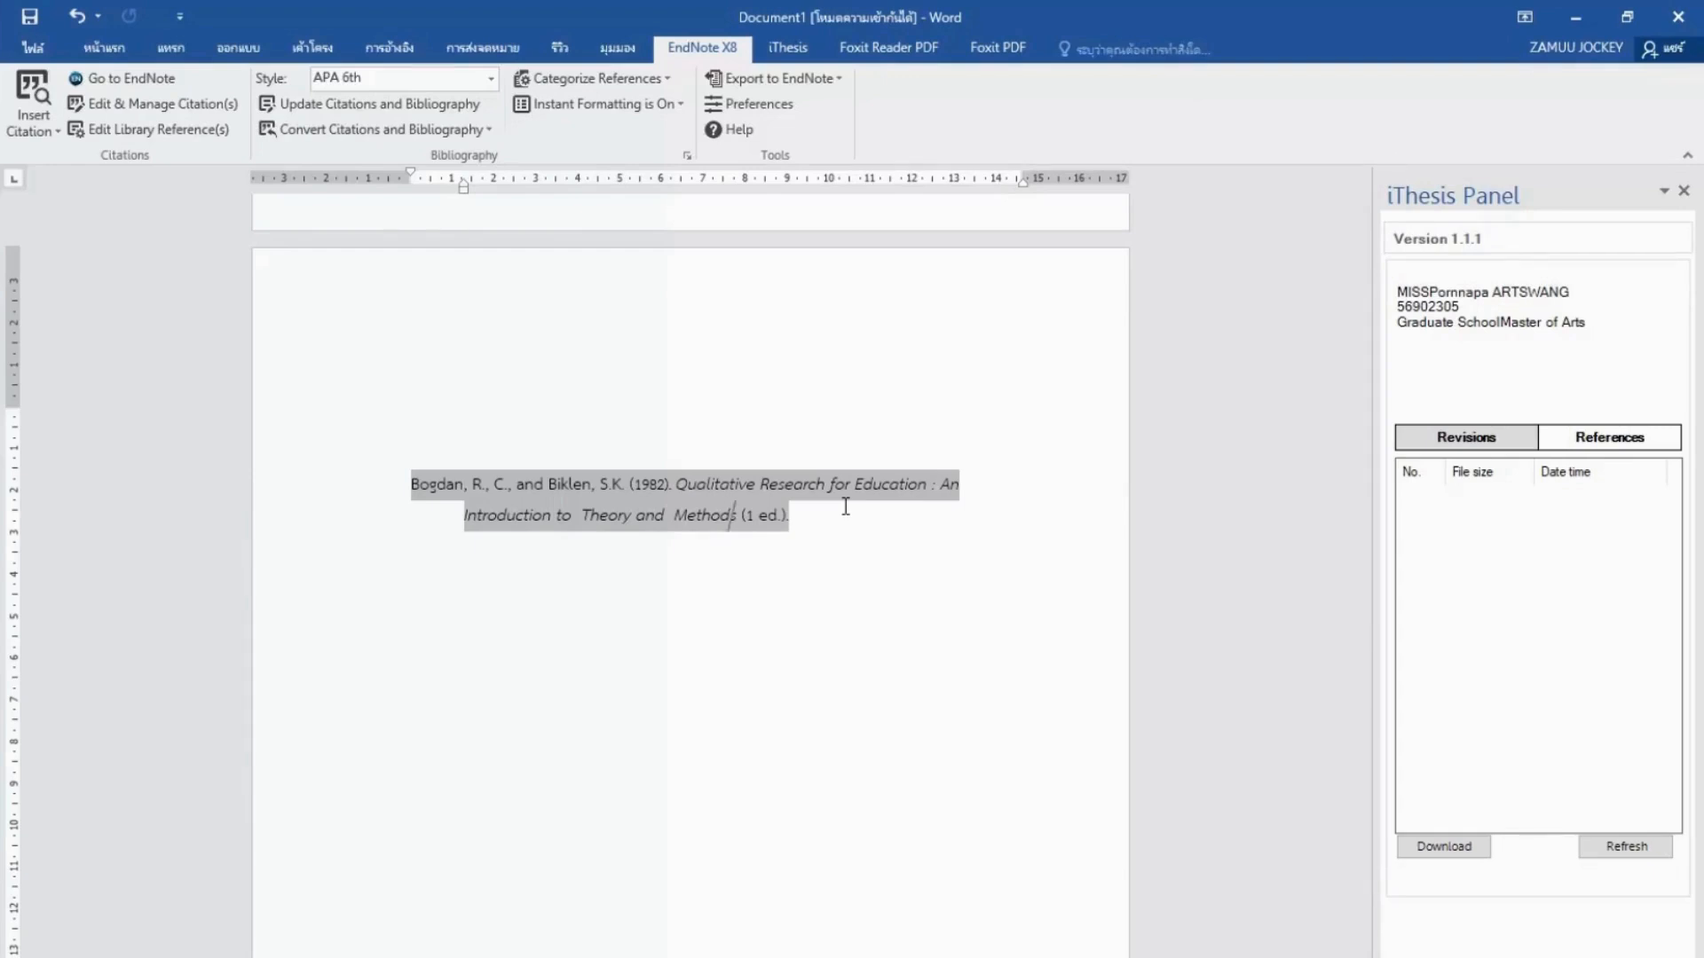
key(ctrl+z)
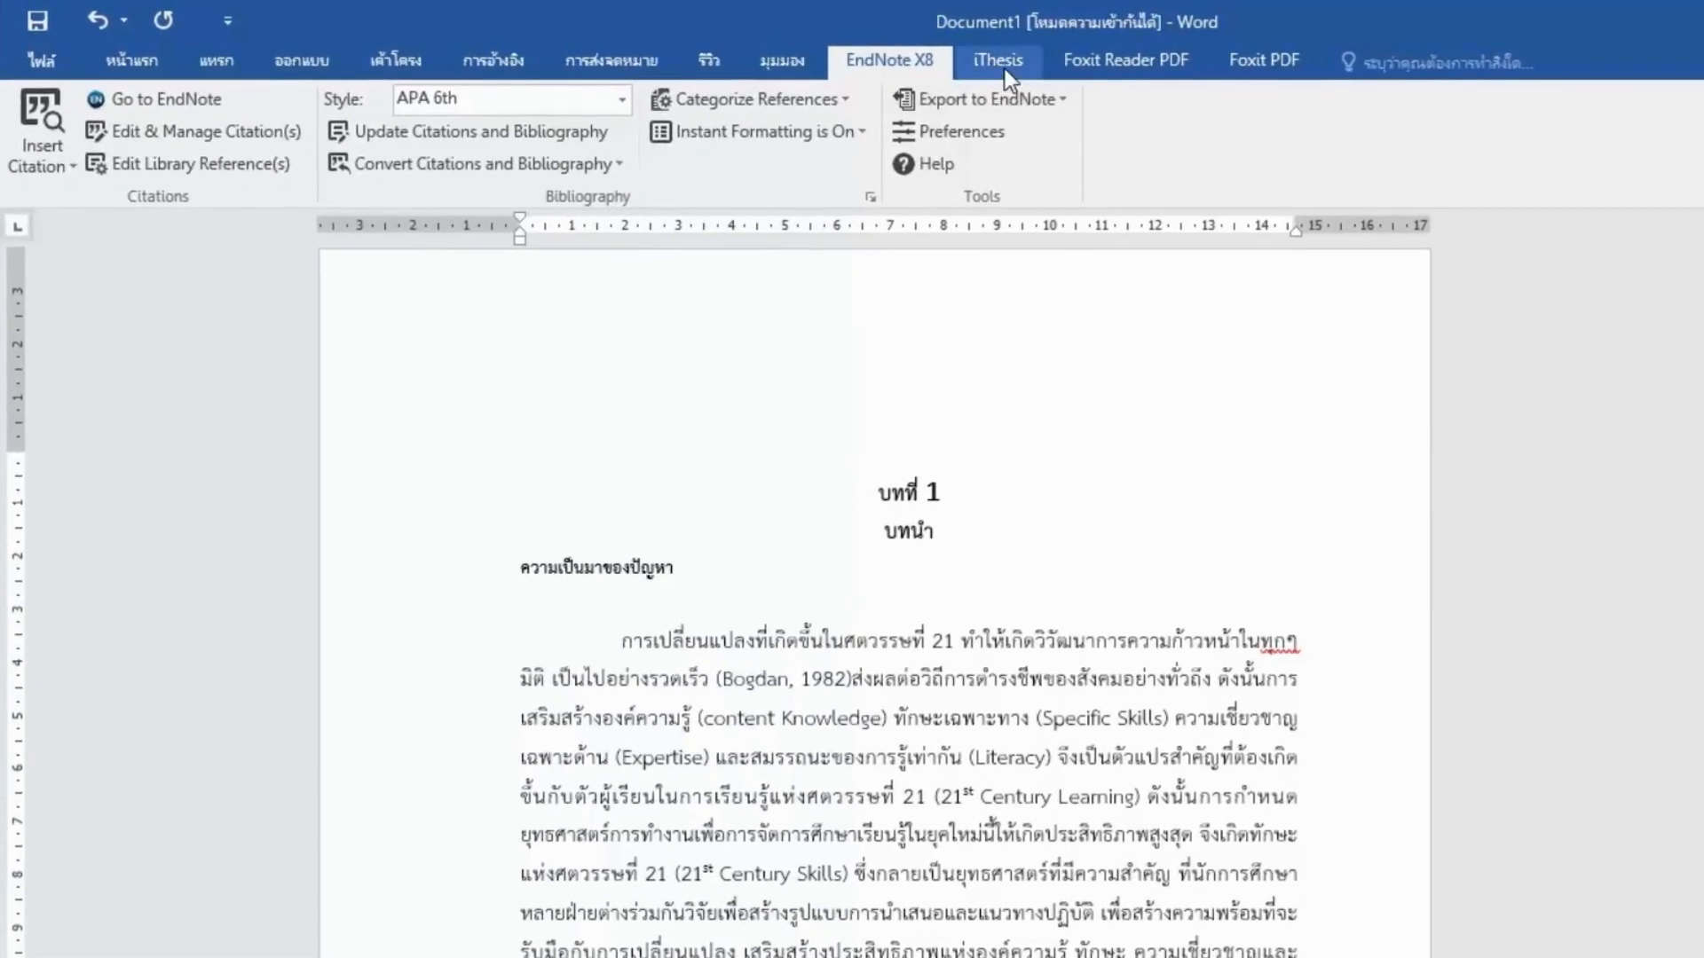
Submit the thesis to the iThesis cloud with Save to Cloud and confirm the submission.
click(1004, 64)
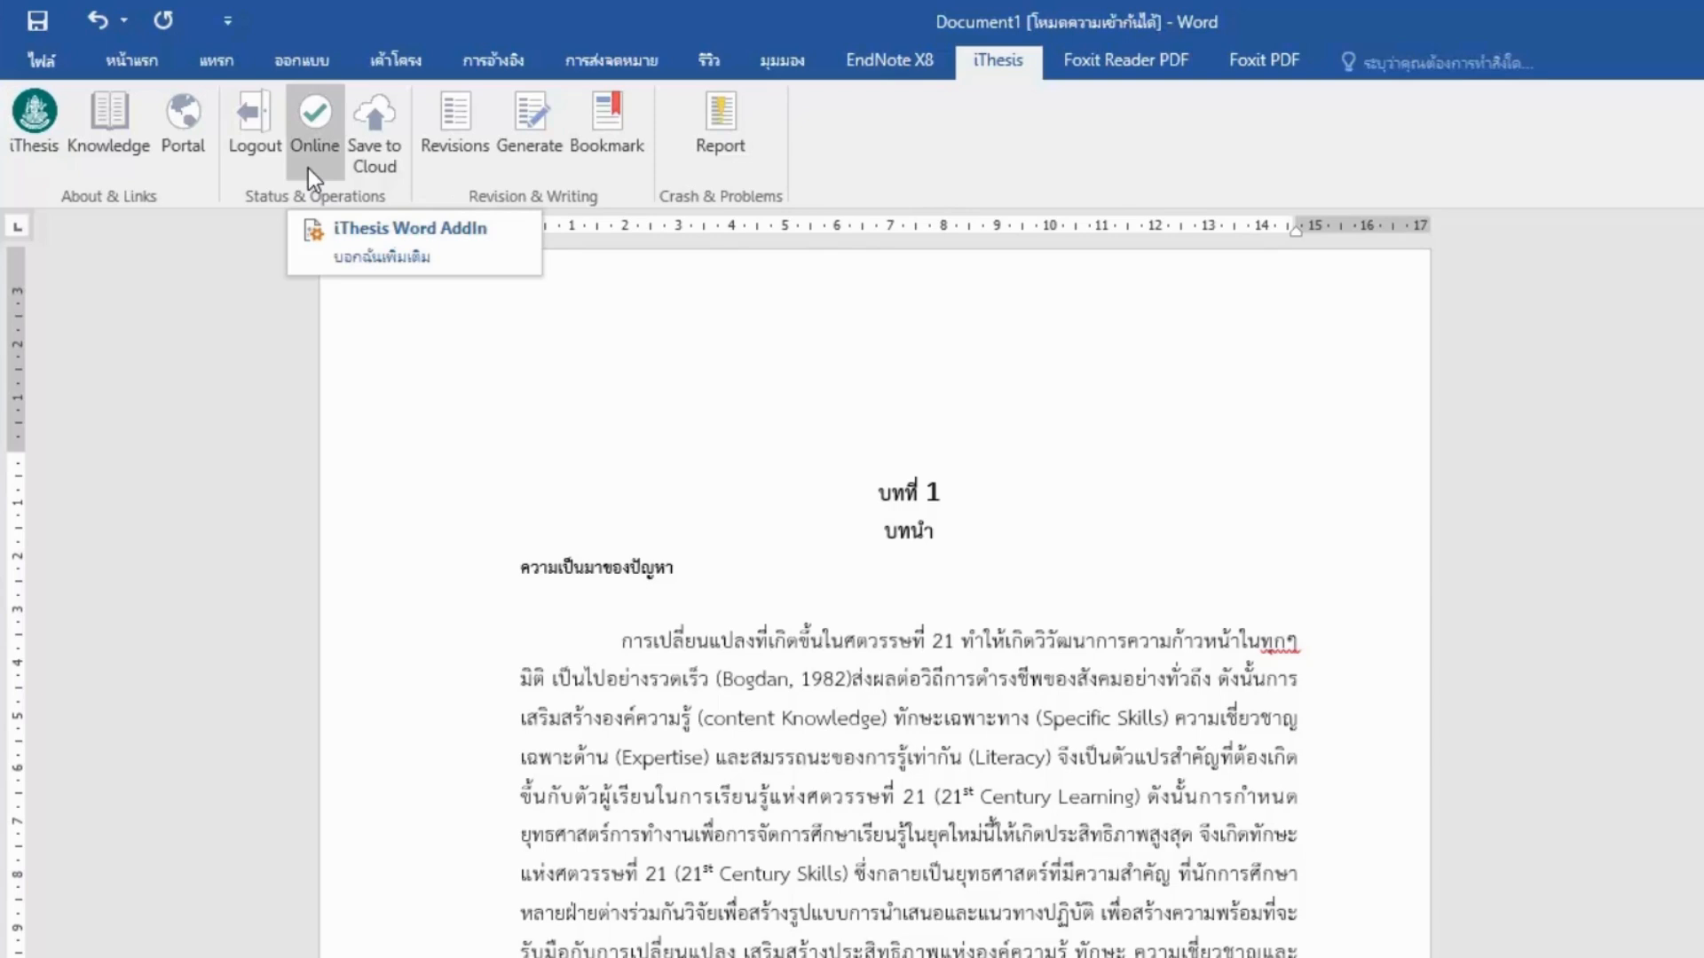
click(393, 168)
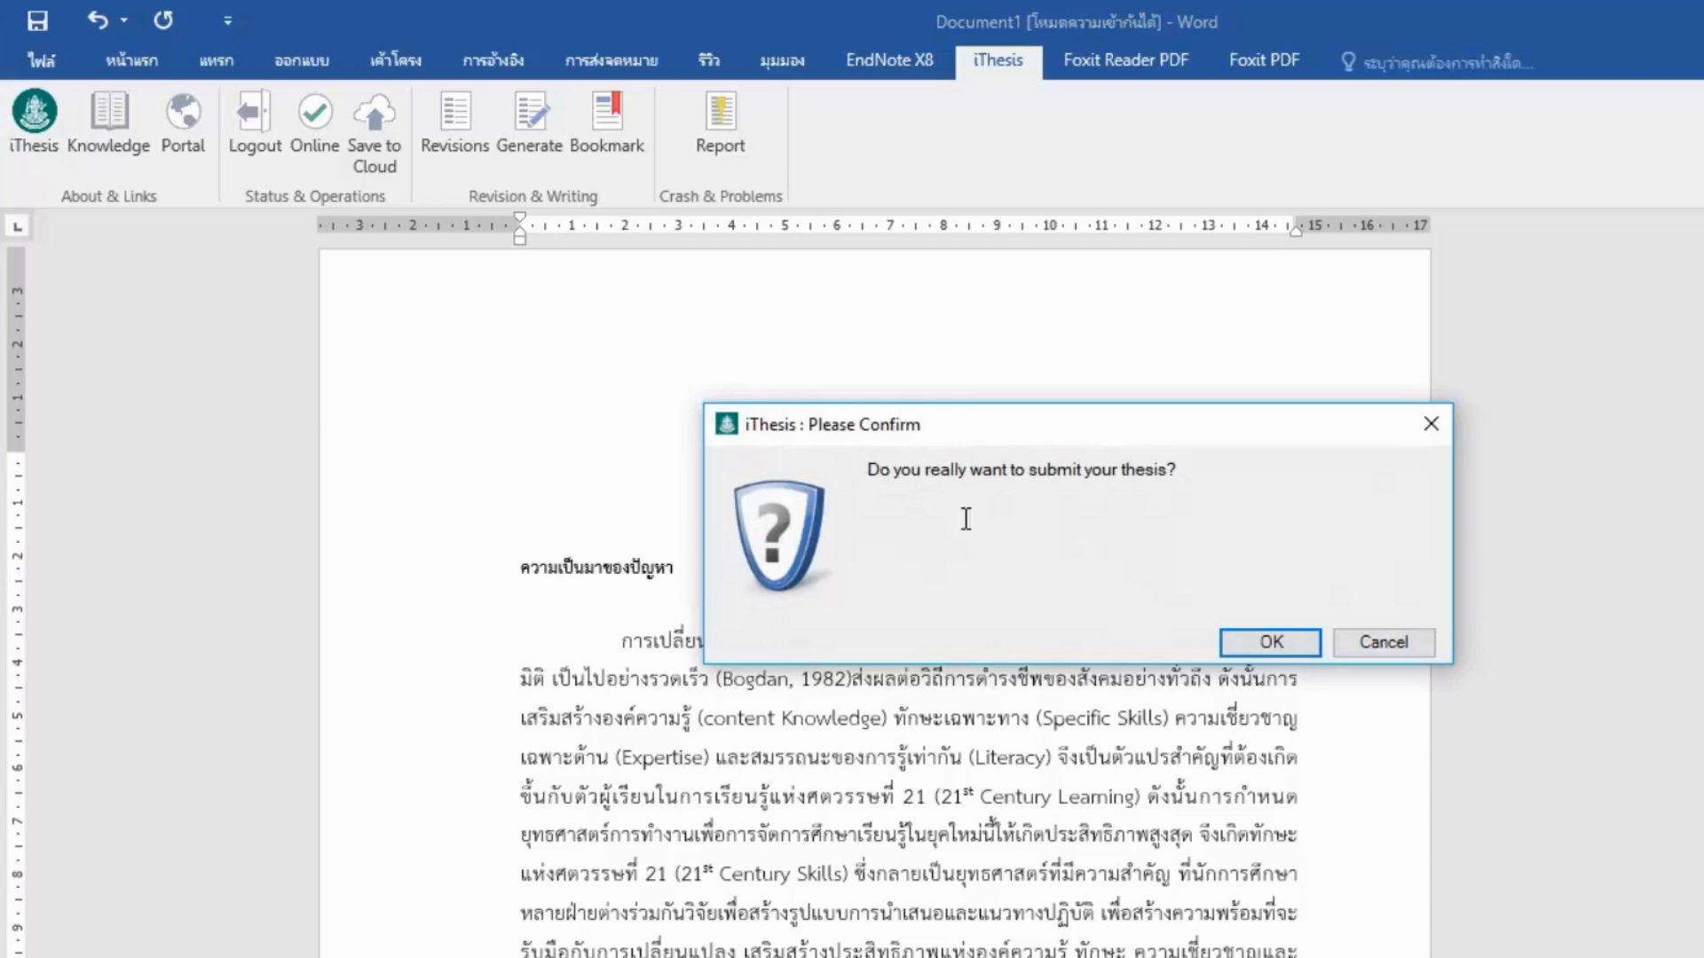
click(1274, 648)
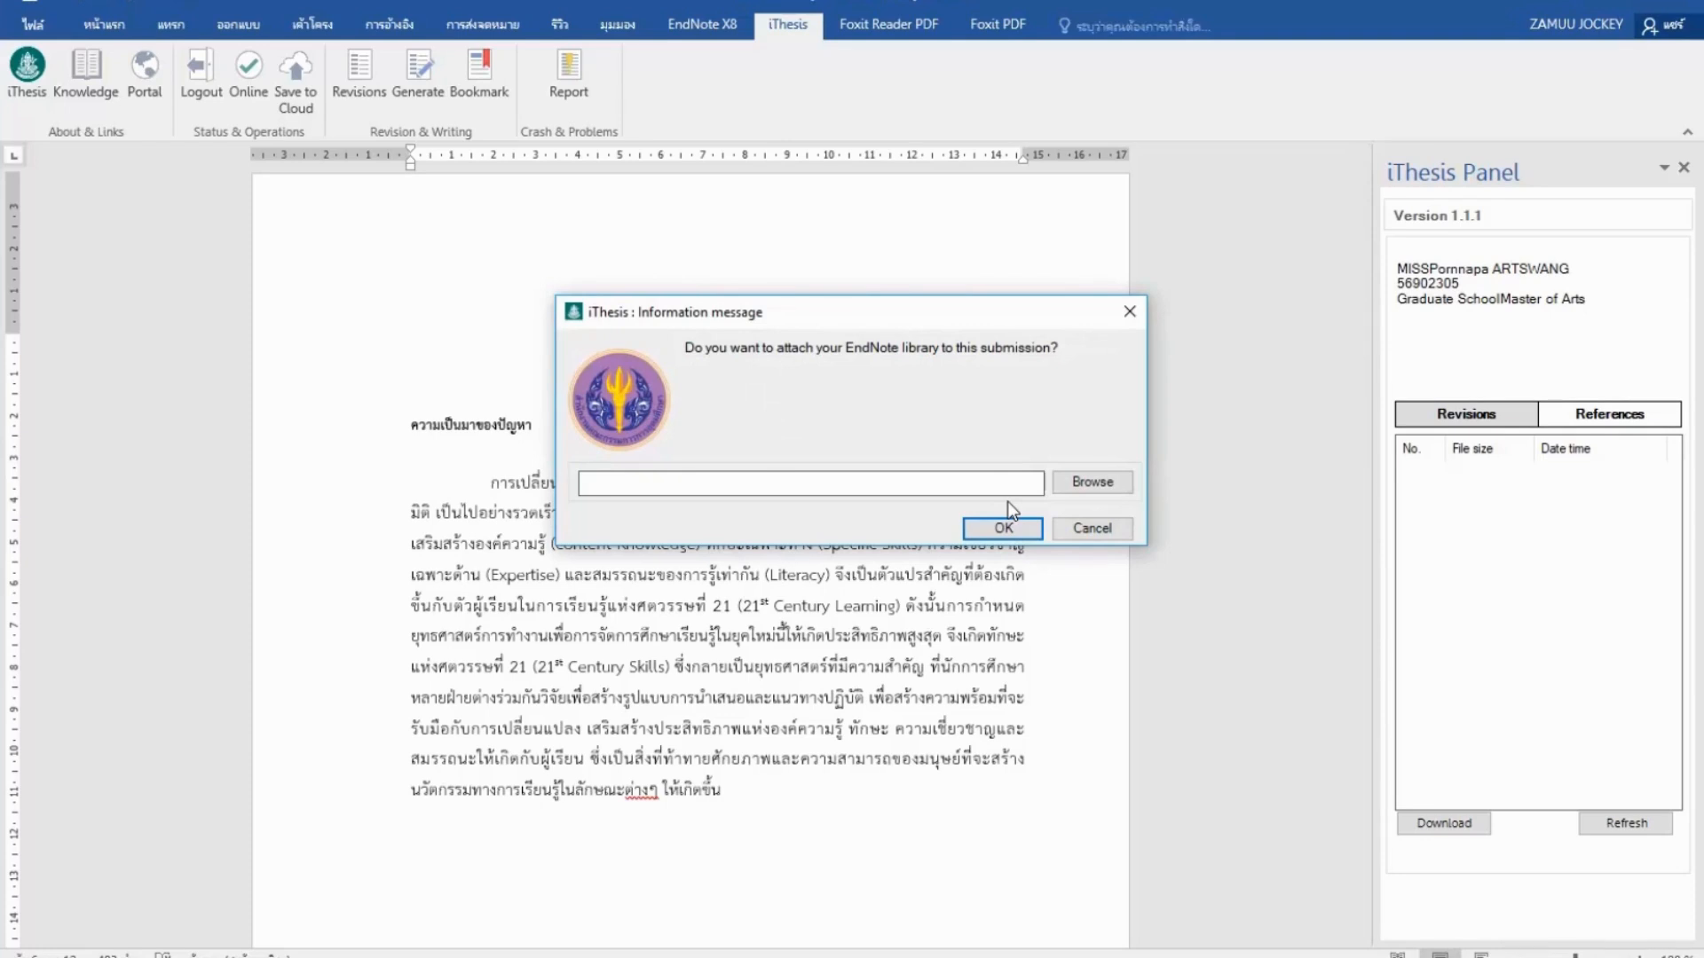
Attach My EndNote Library.enl from C:\_iThesis 2017 GDP\program to the iThesis submission.
click(1120, 483)
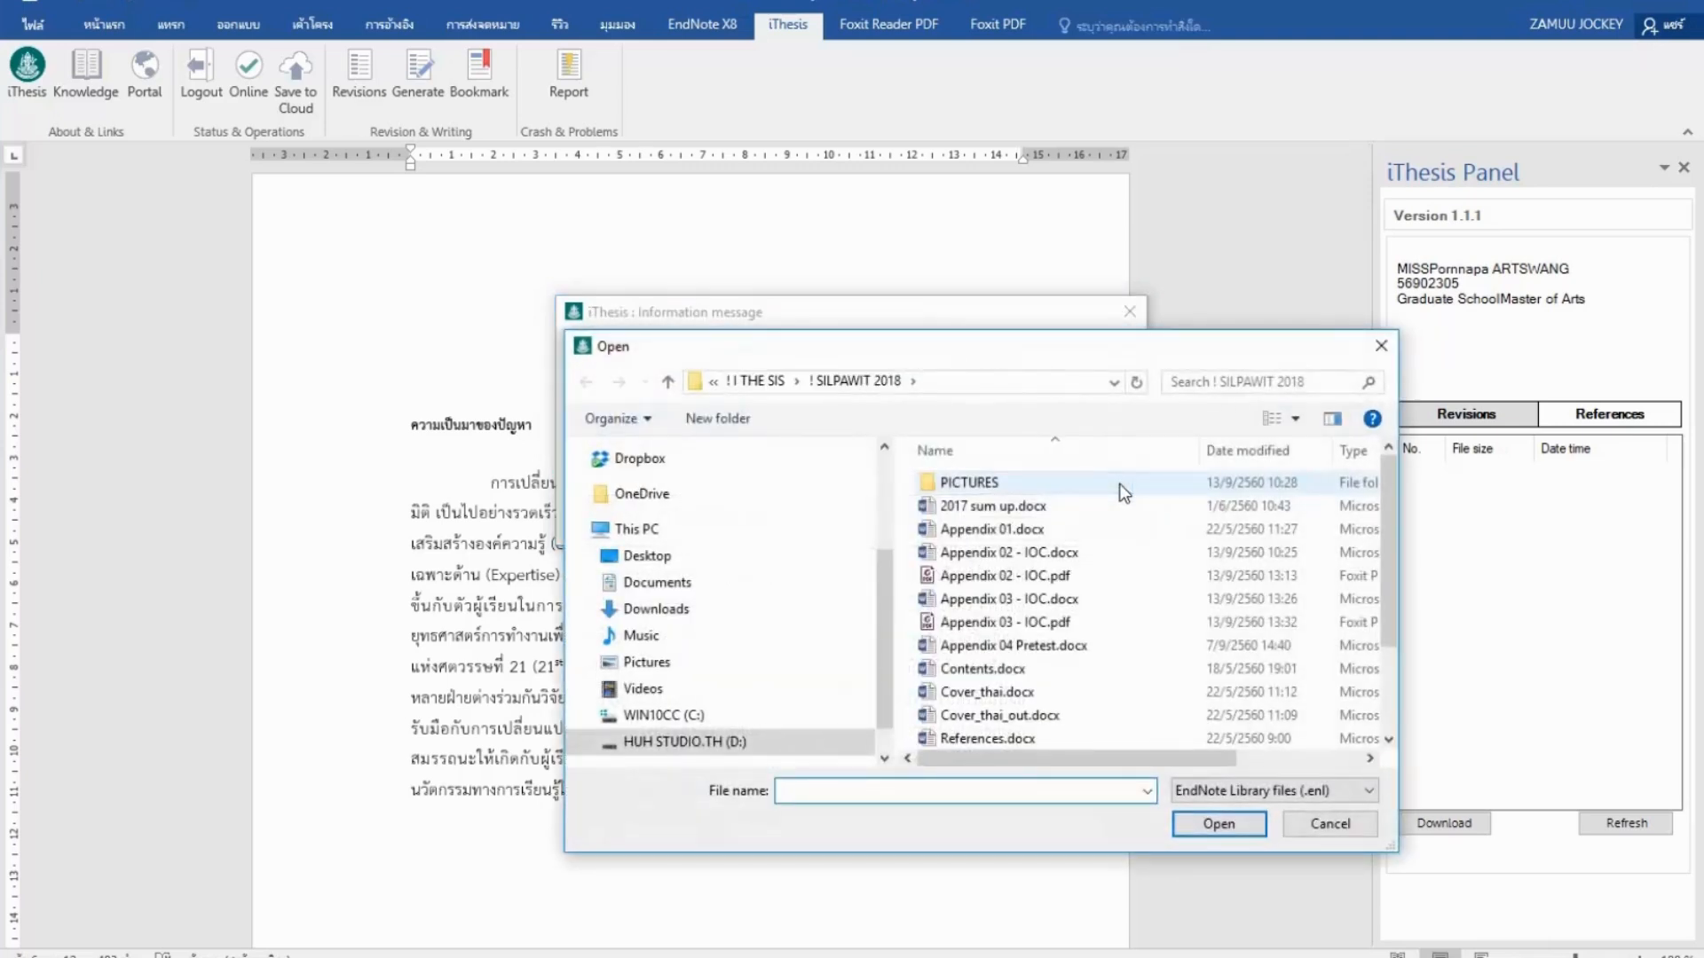
click(700, 717)
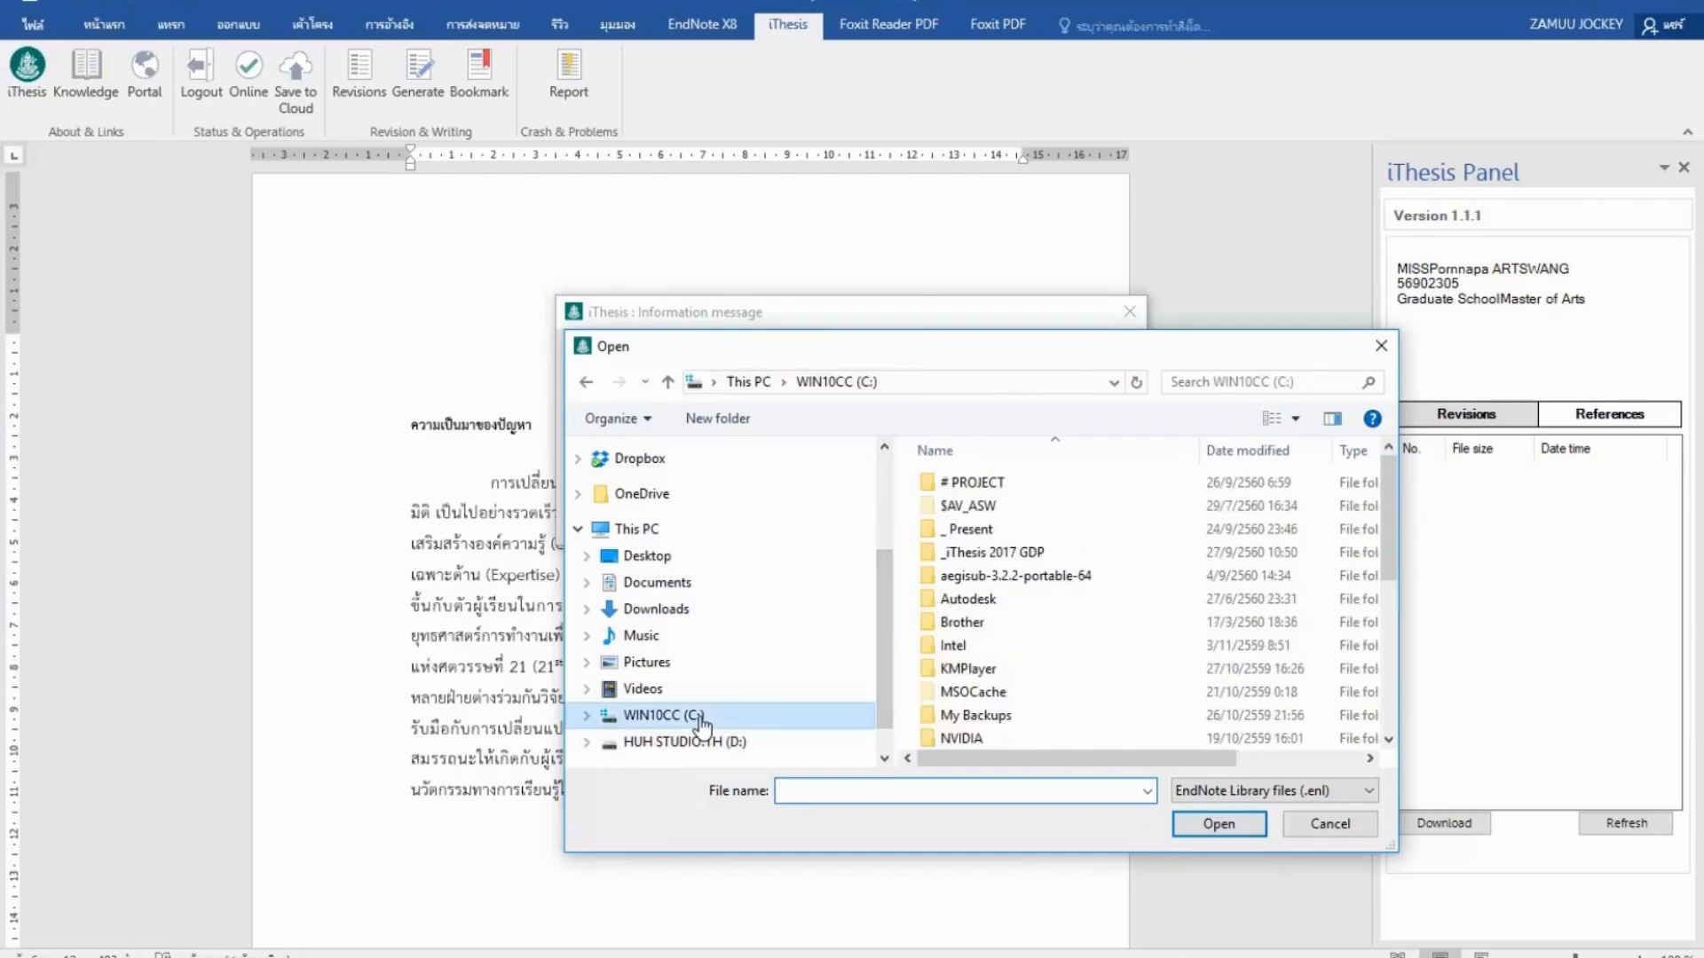
double_click(972, 554)
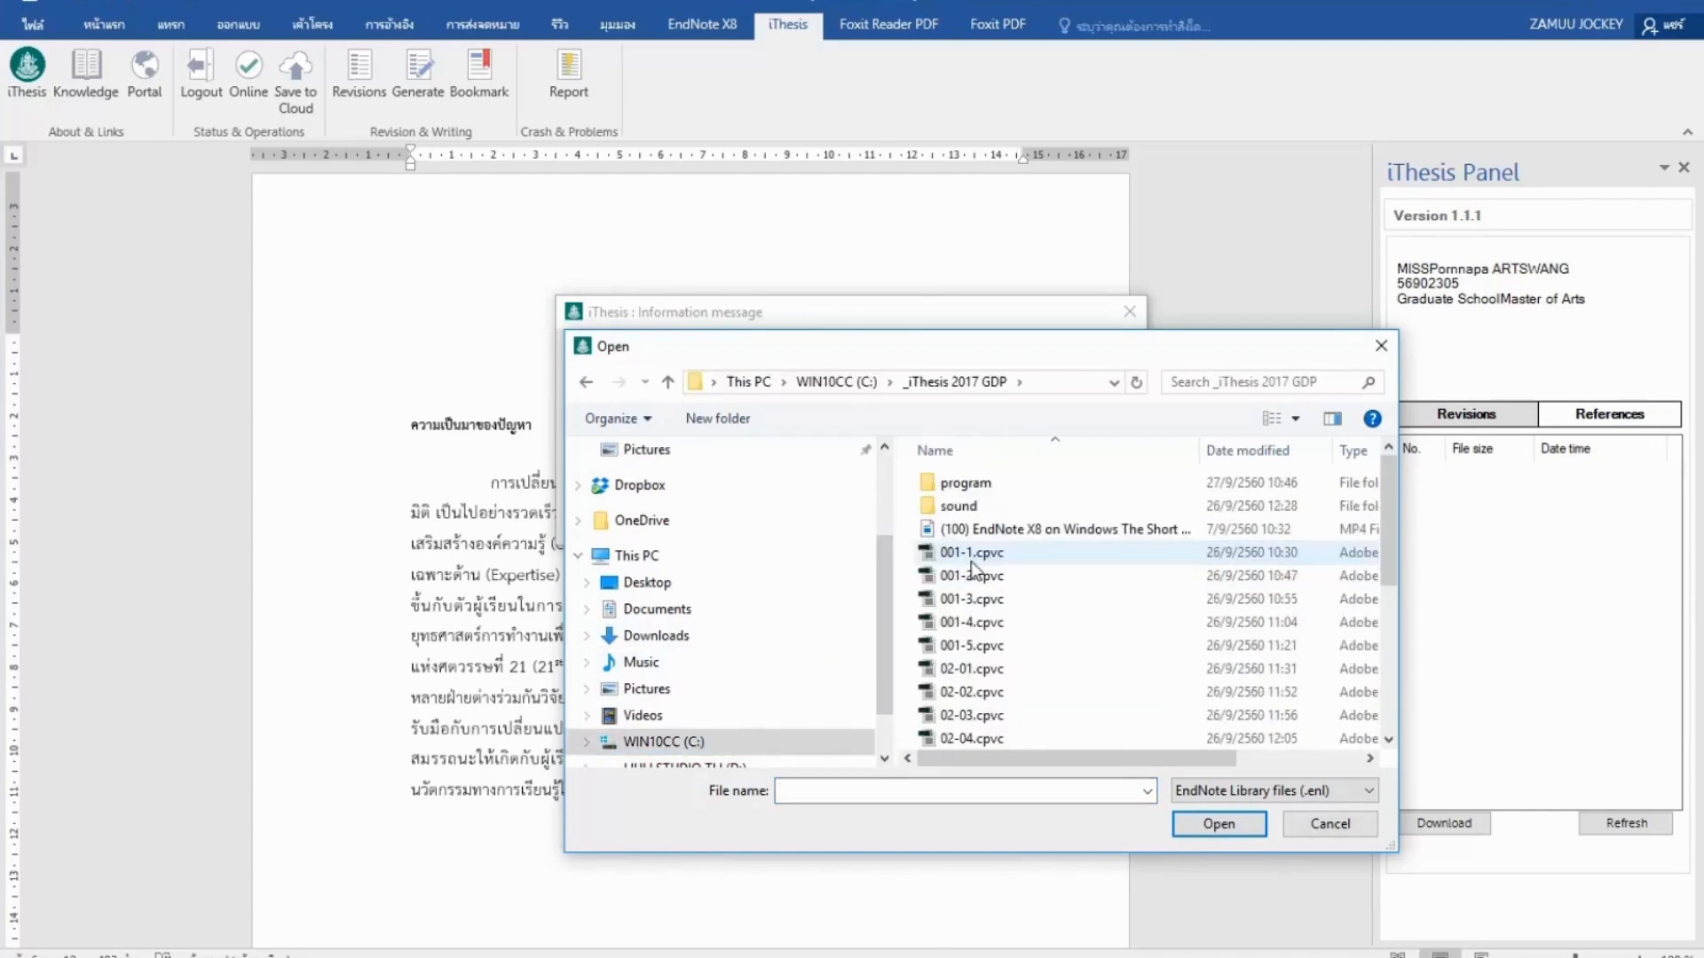
double_click(978, 486)
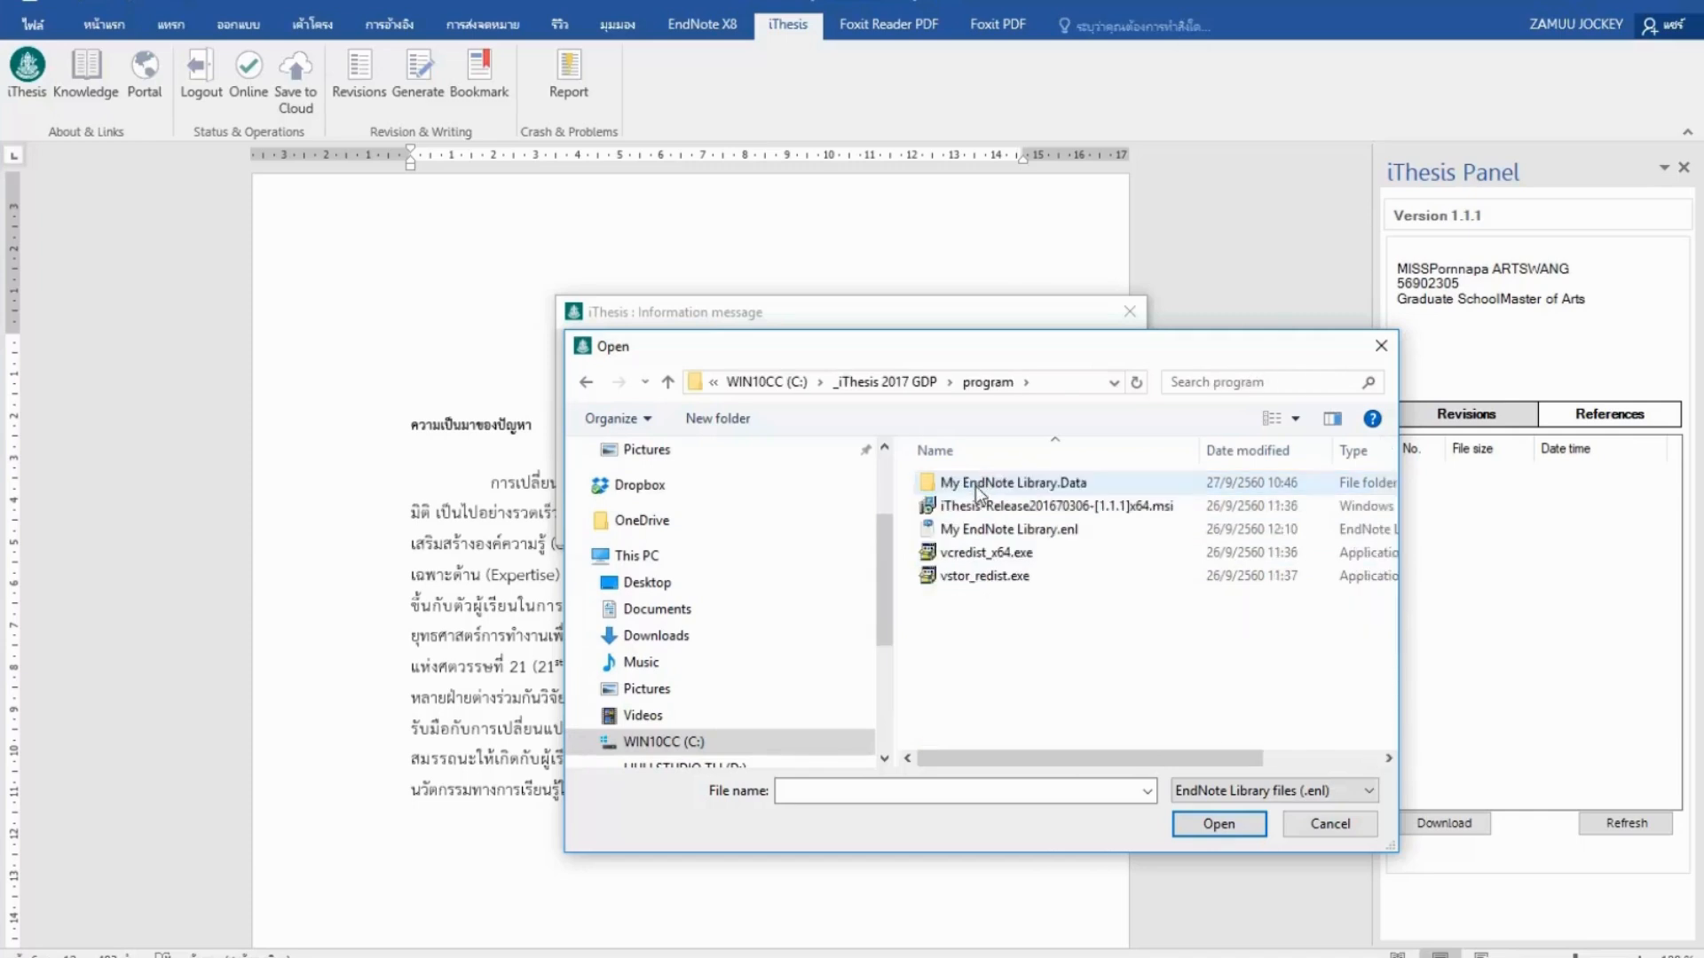
click(983, 530)
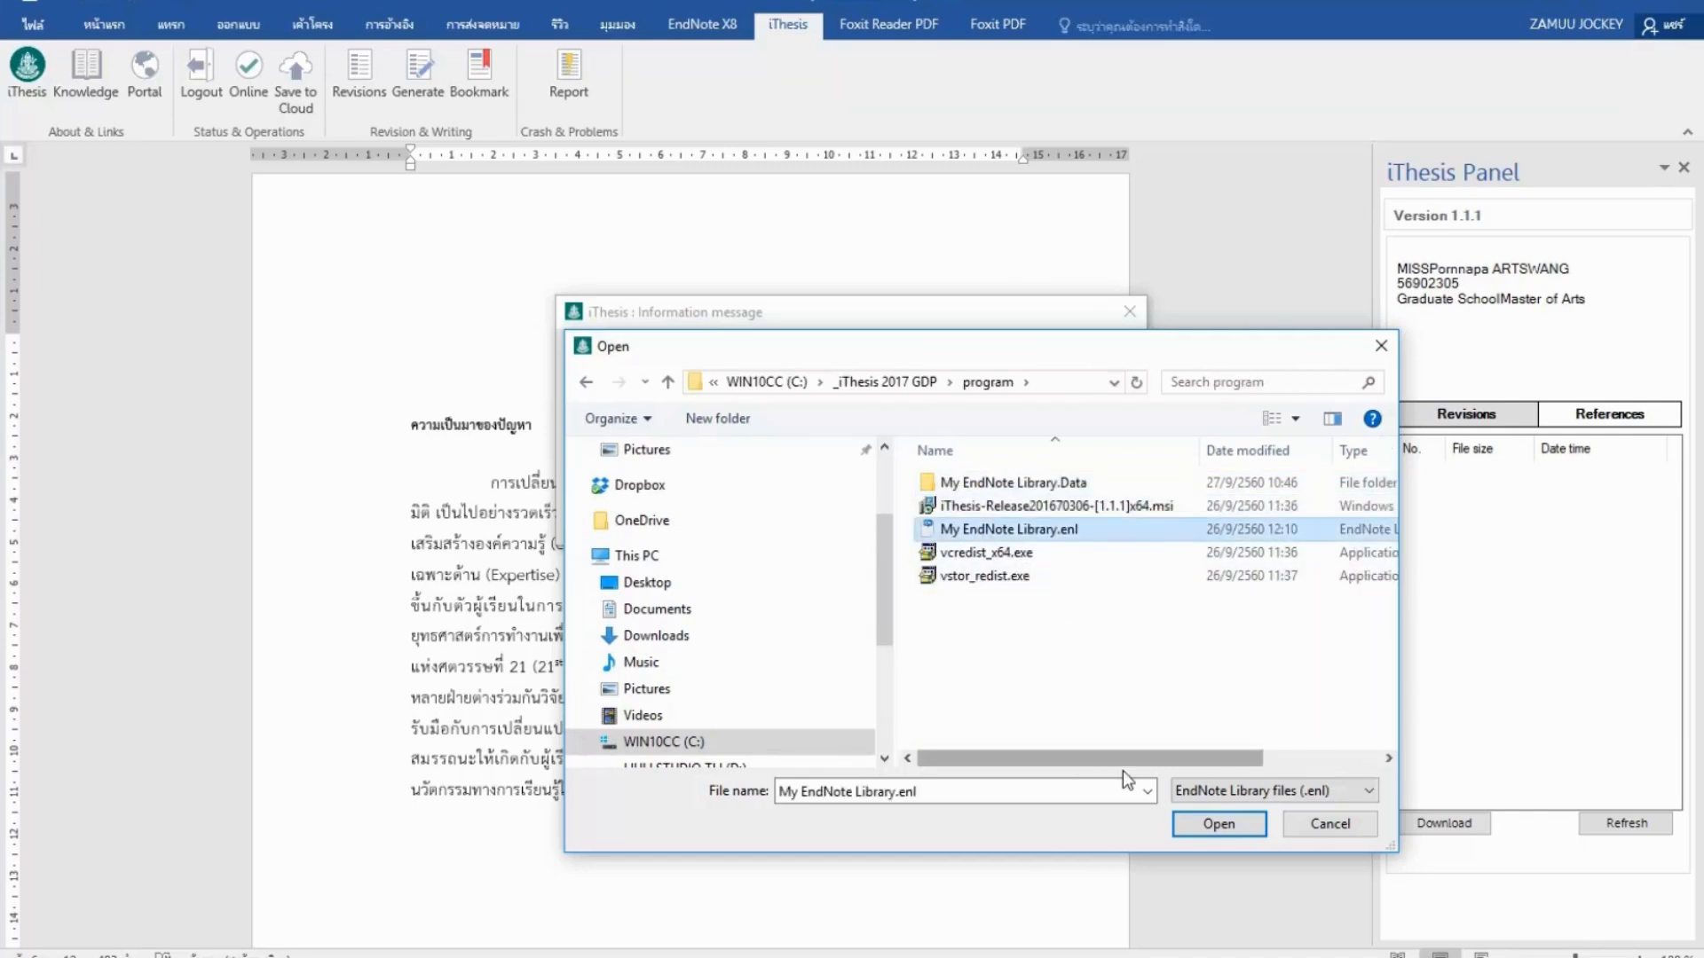
click(1180, 827)
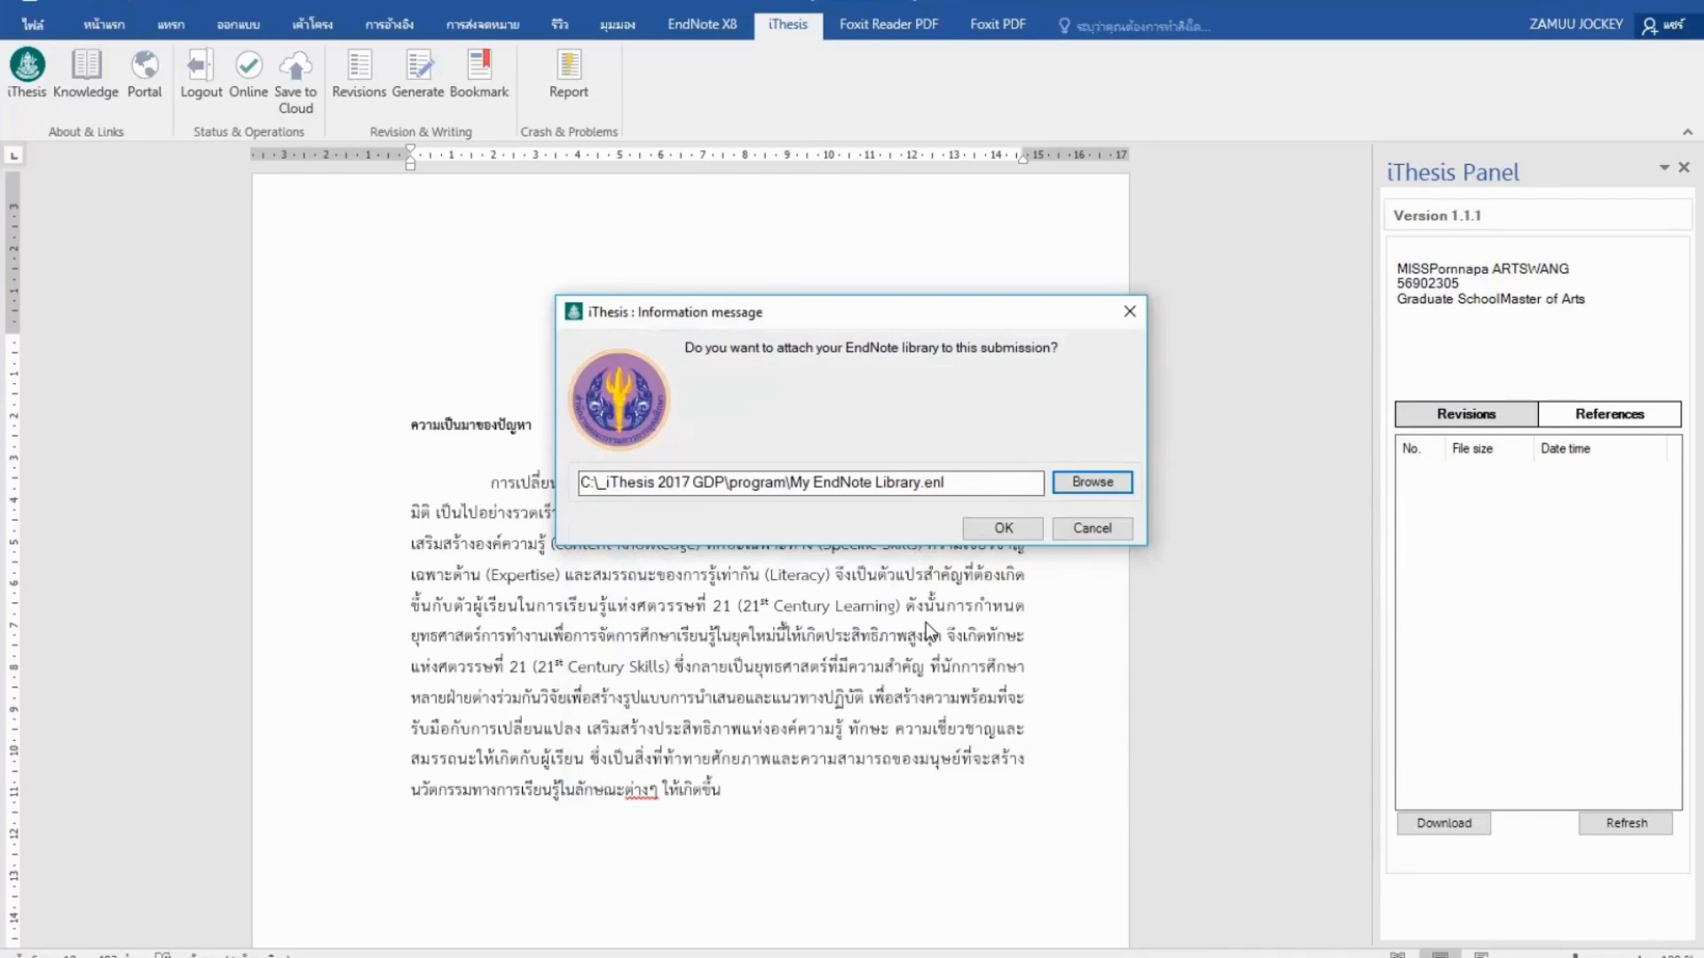
click(982, 529)
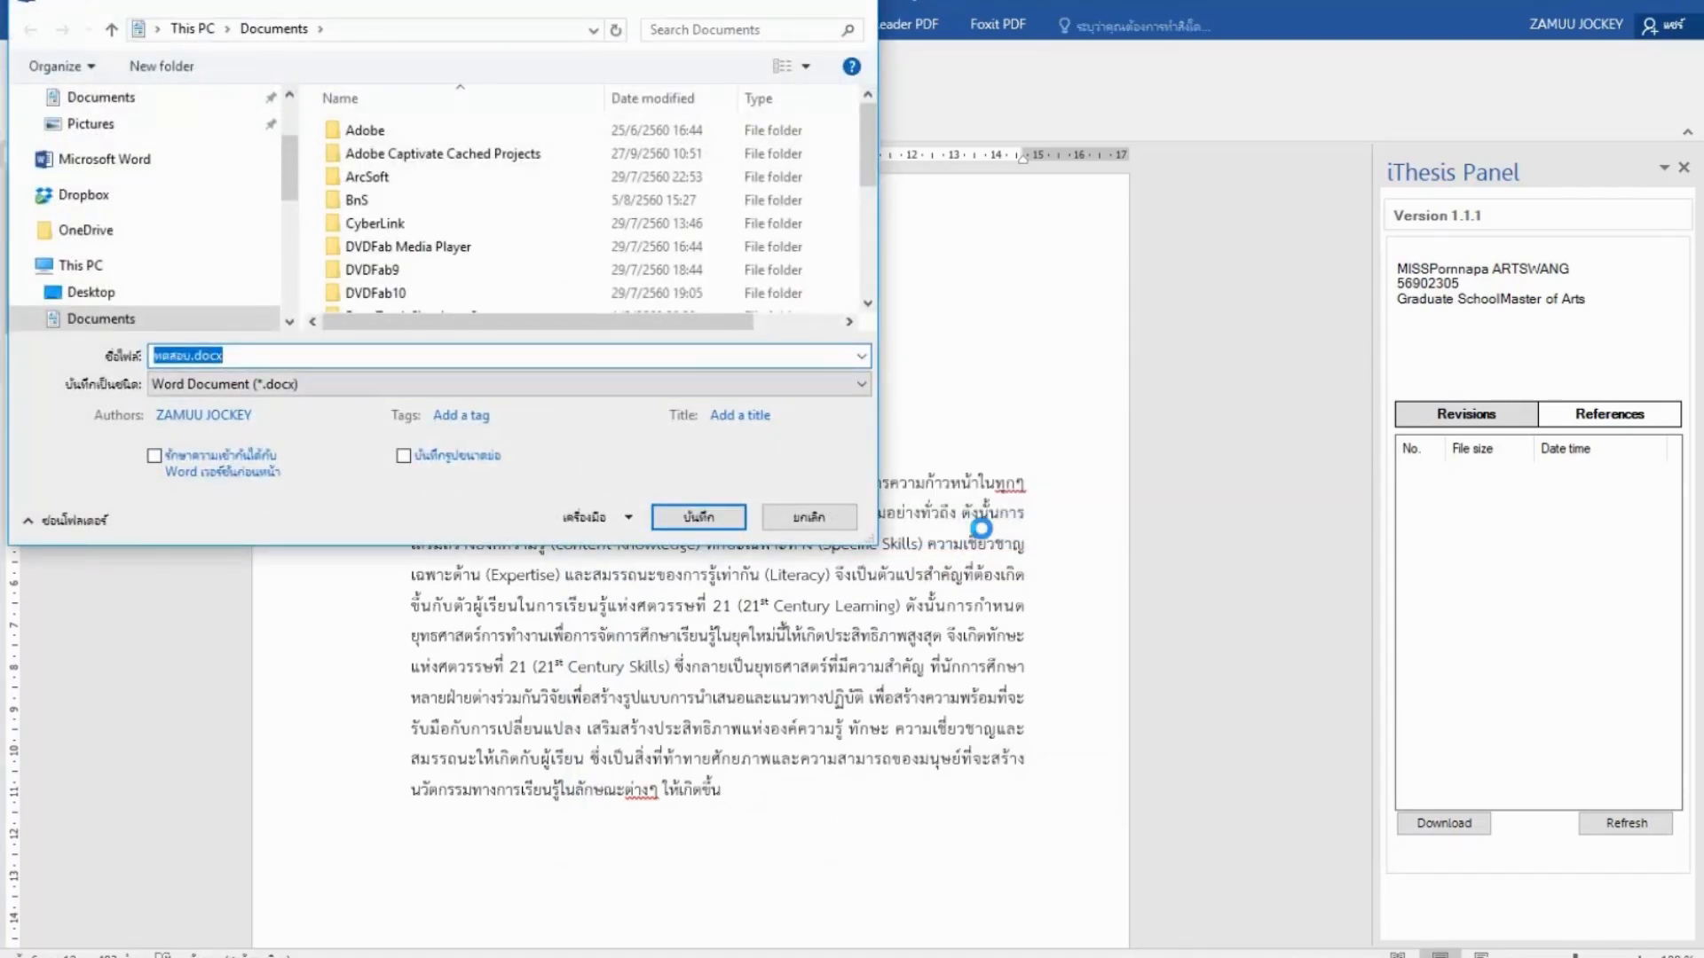
Cancel the Save As prompt for ทดสอบ.docx so the panel lists revision 1 at 88.89 KB.
click(849, 525)
click(848, 525)
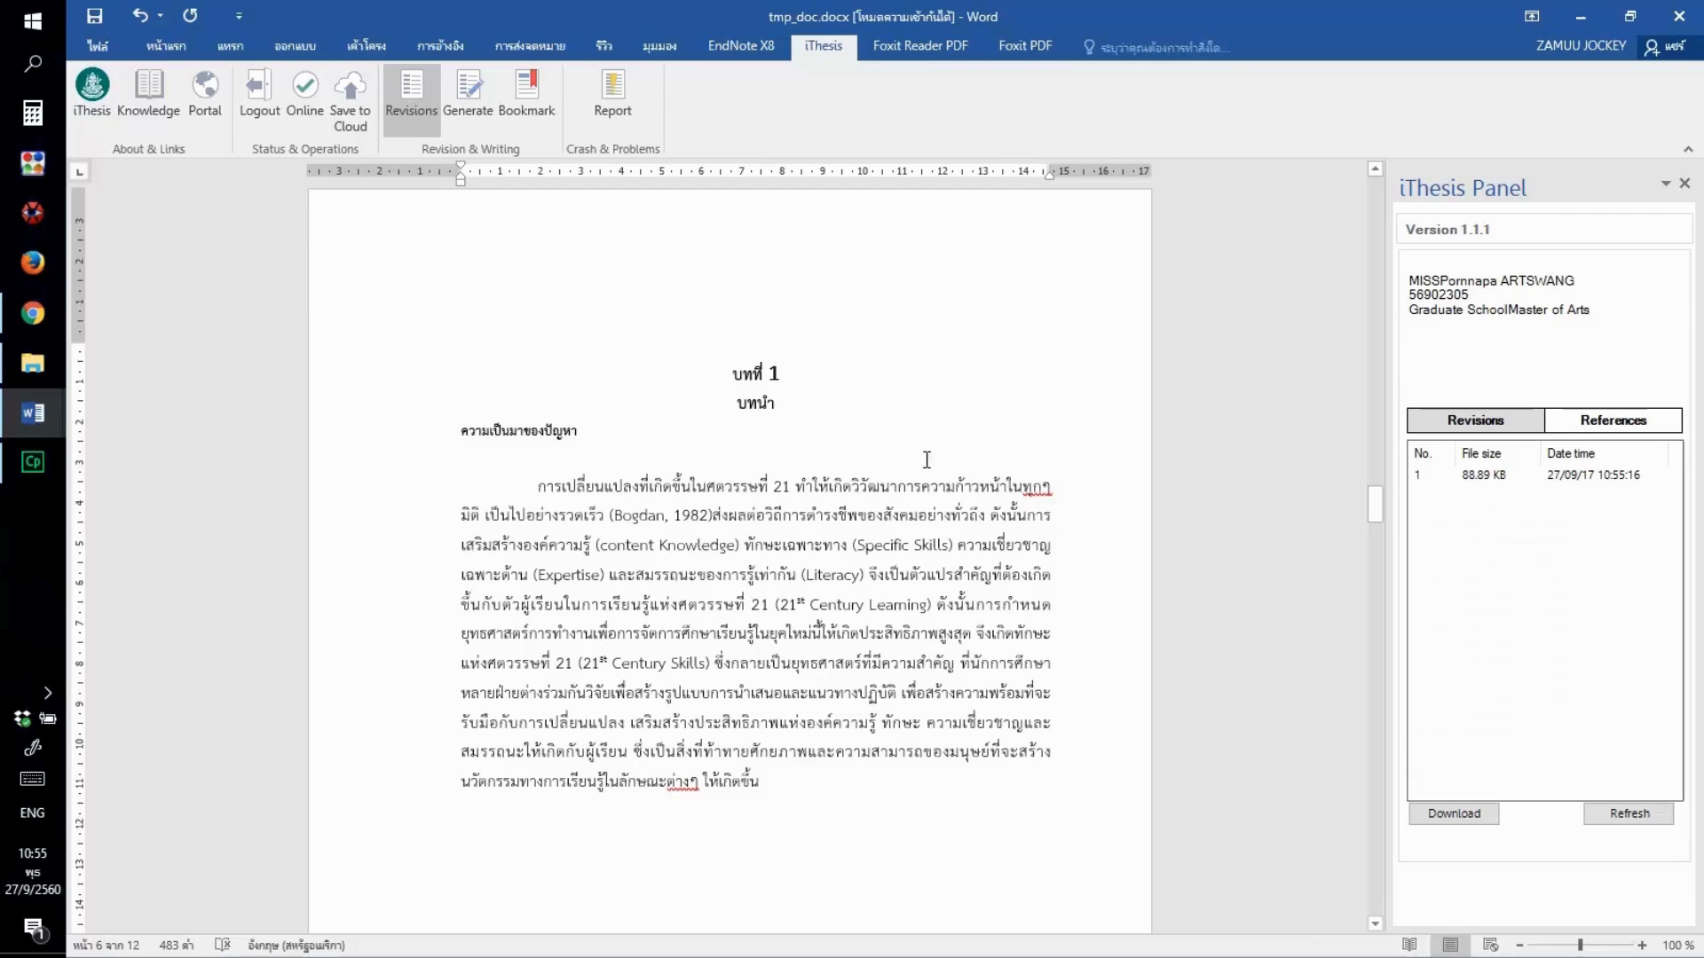
Sign back into the iThesis web portal in Chrome with the student's username and password.
click(32, 318)
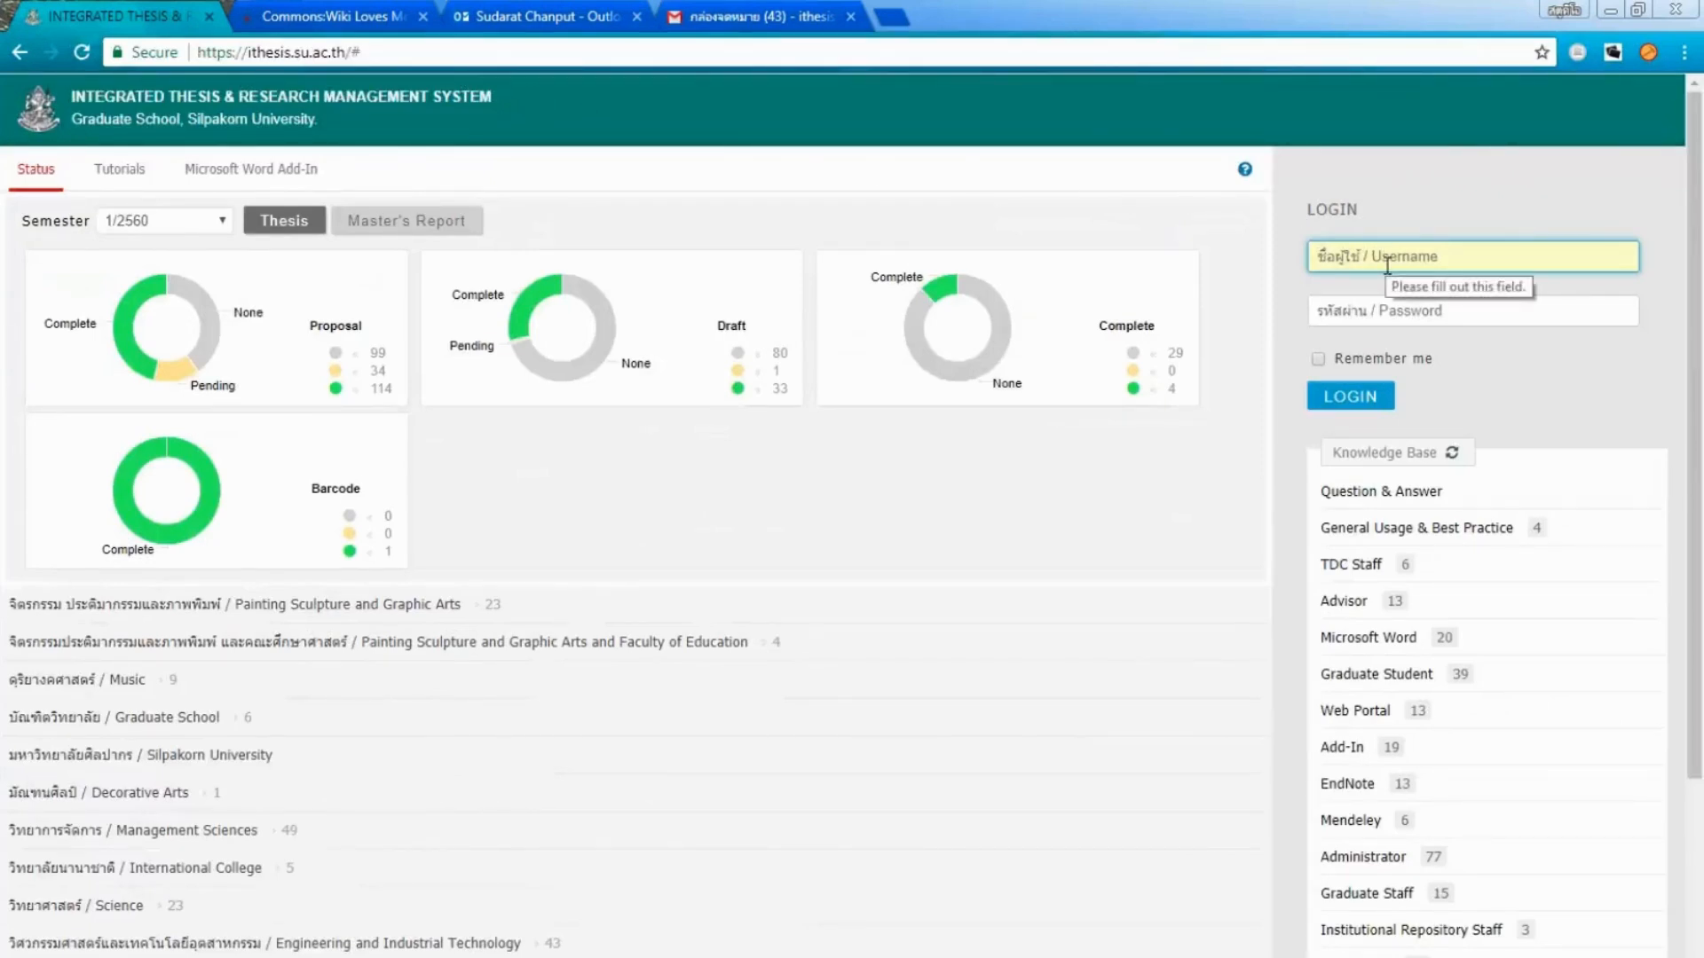
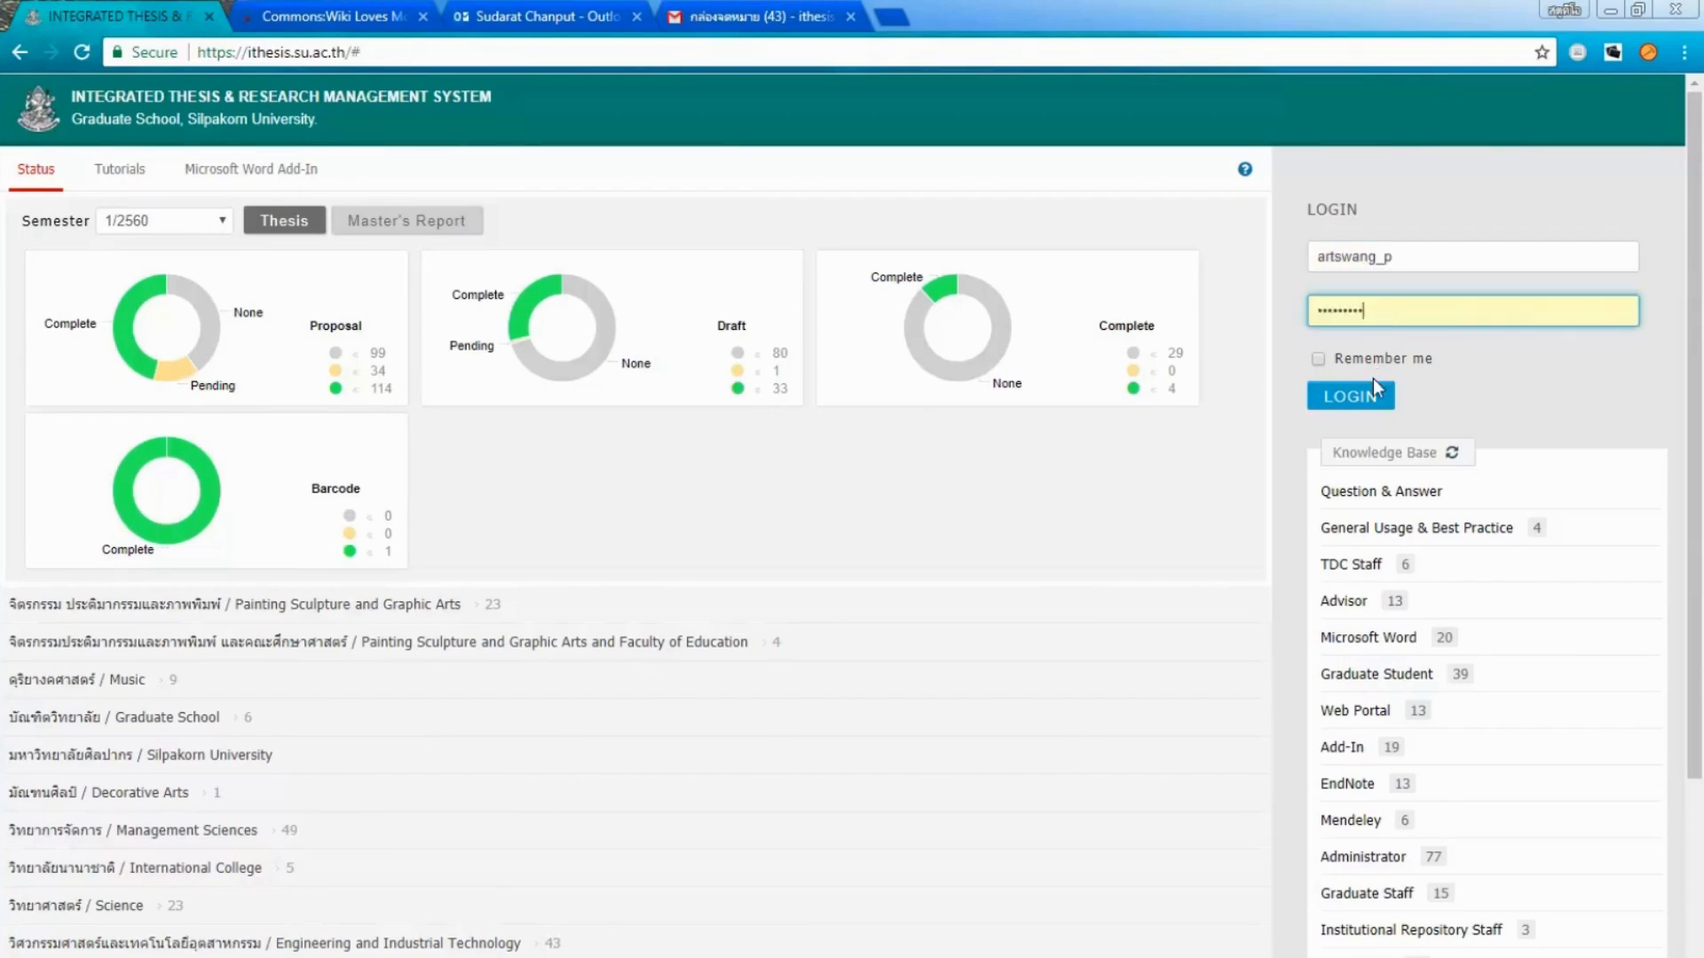
click(1372, 402)
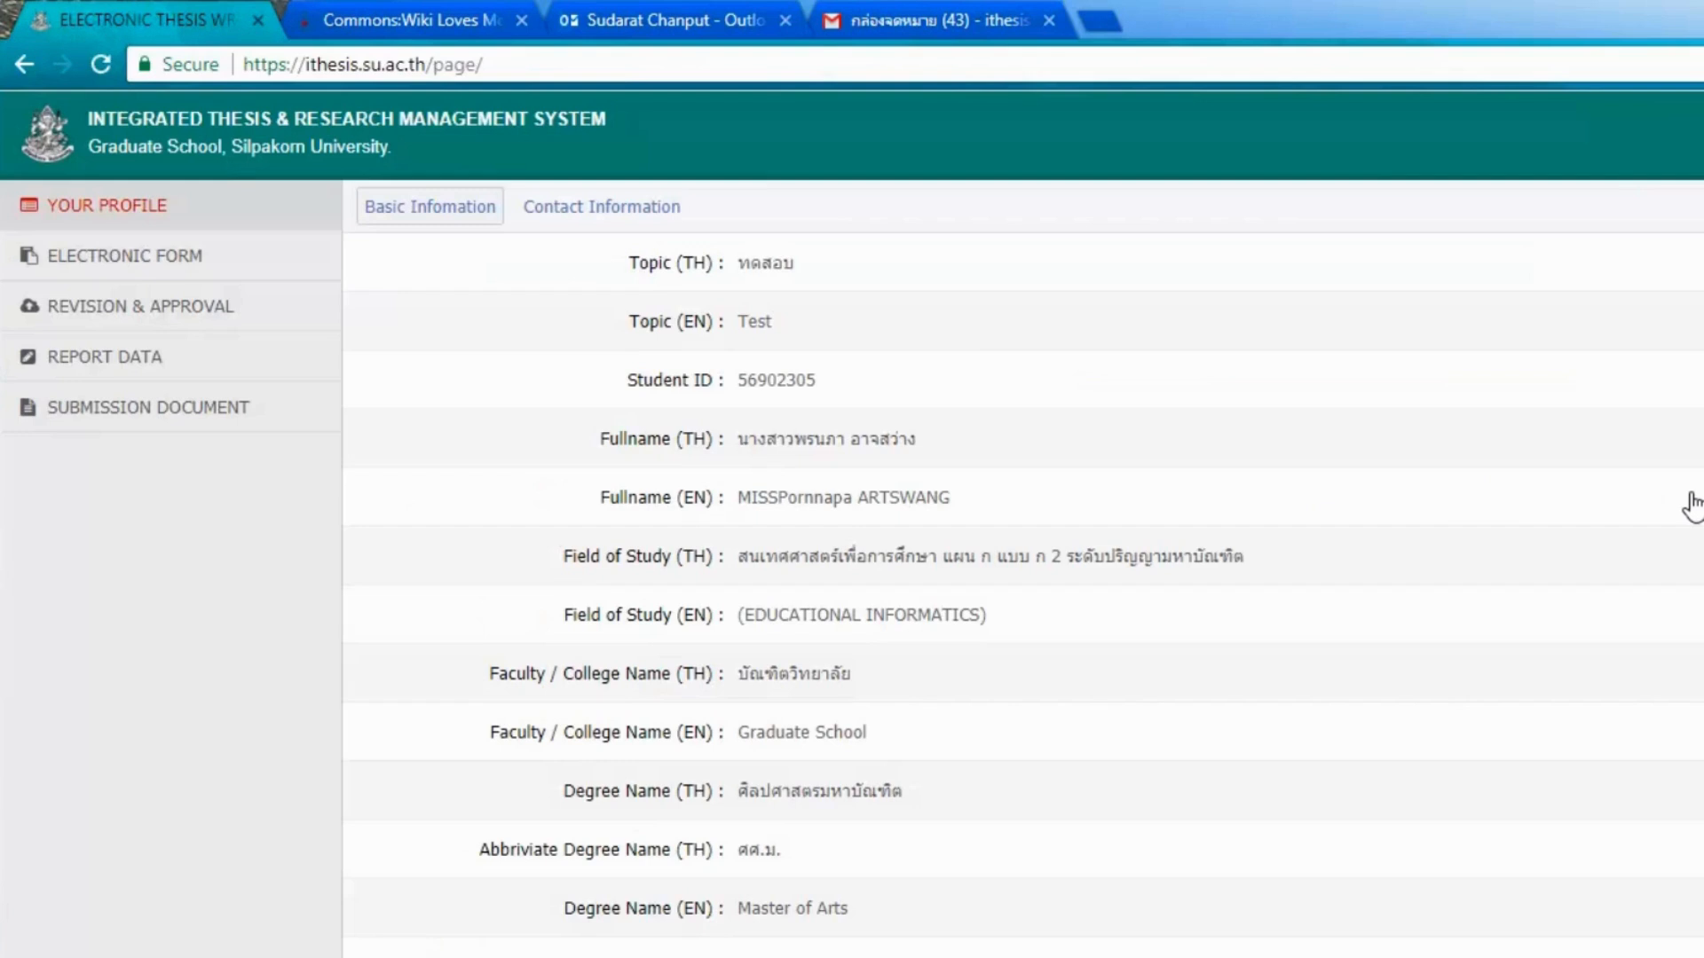
Open the Revision & Approval page showing the Test submission dated 27 September 2017 10:55:16.
click(257, 327)
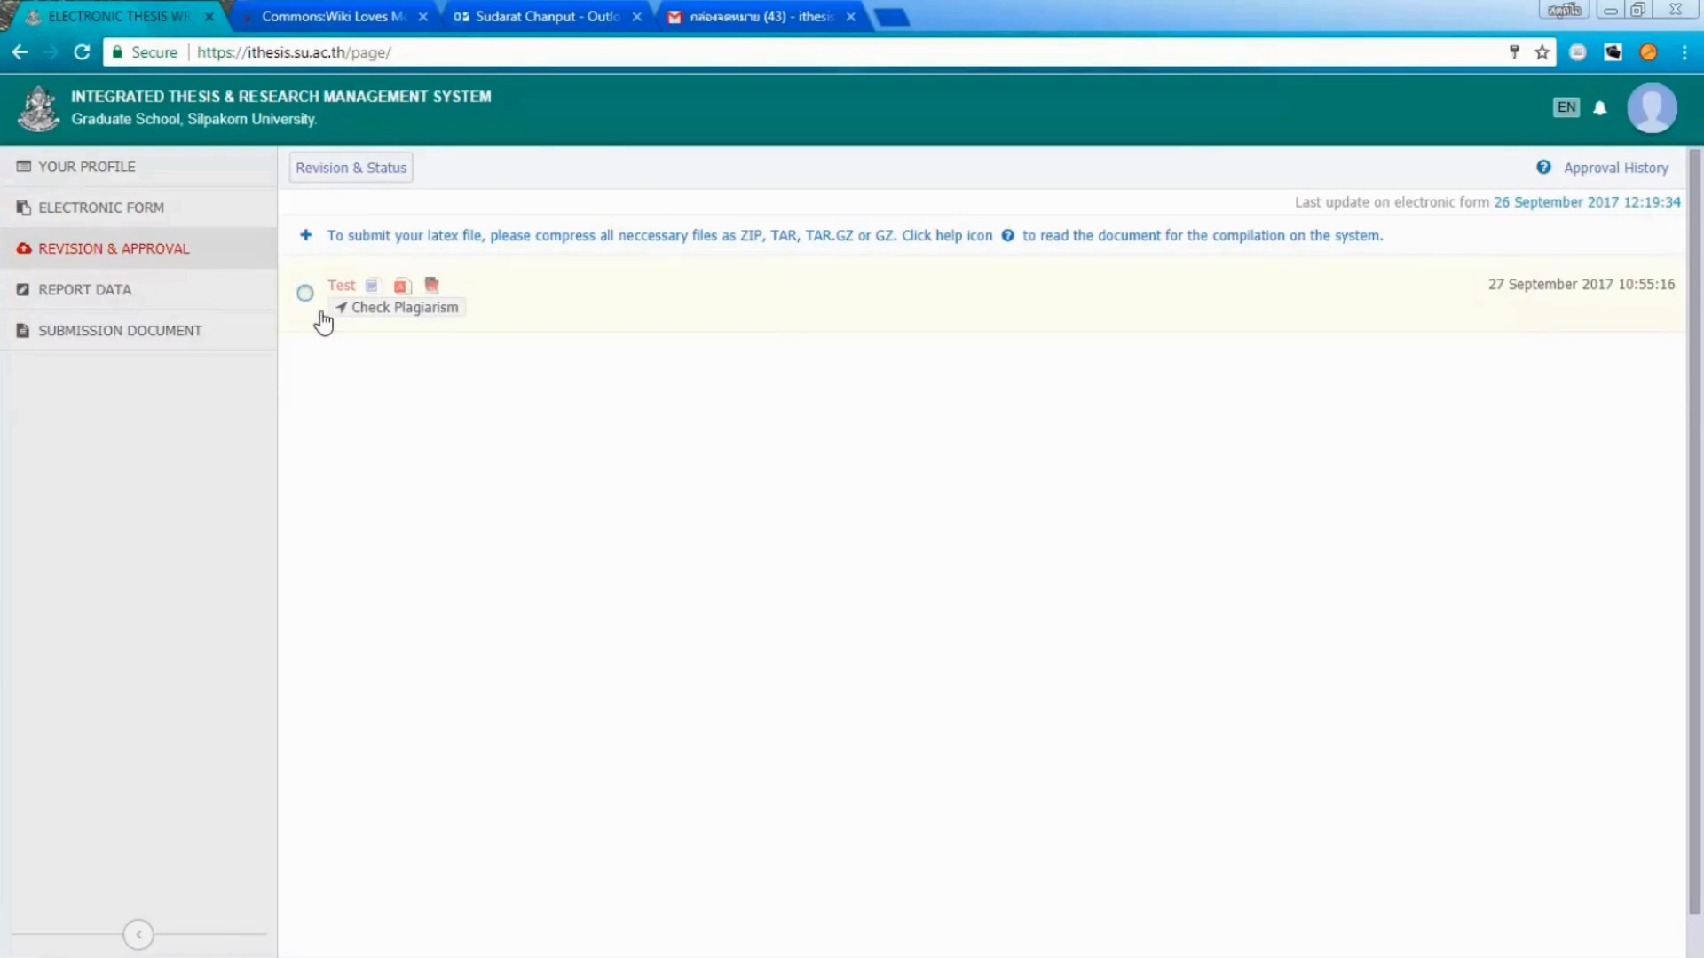
Run a plagiarism check on the Test revision, getting 0.00%, and show its details.
click(394, 310)
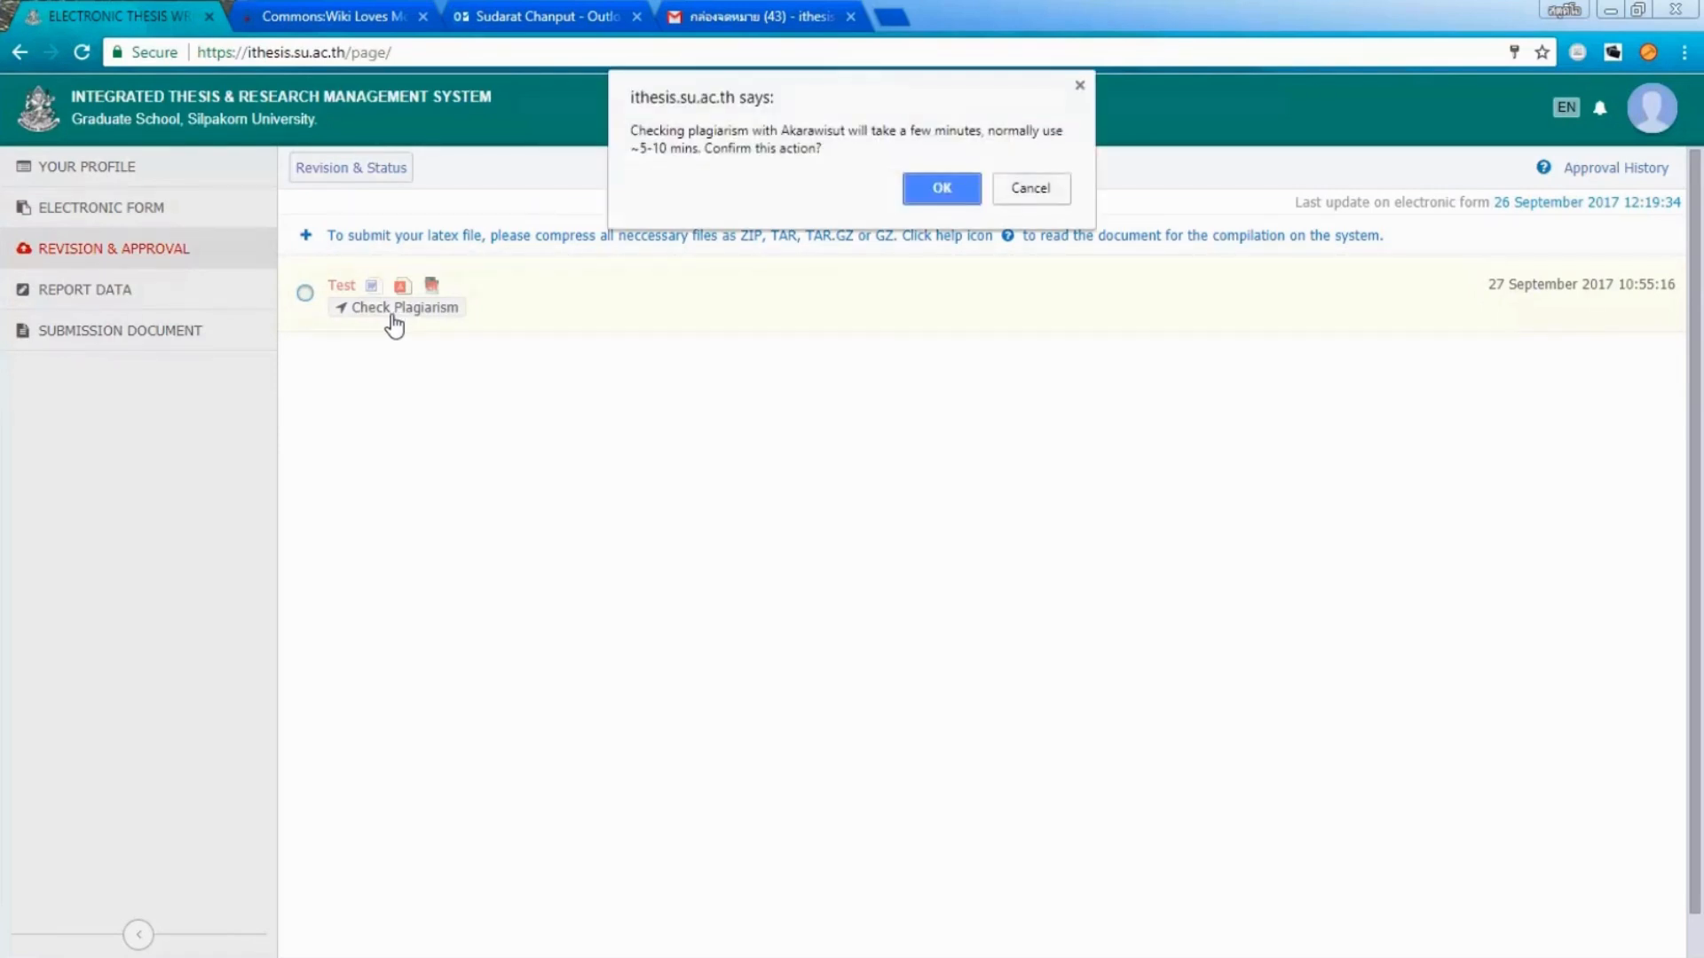
click(941, 189)
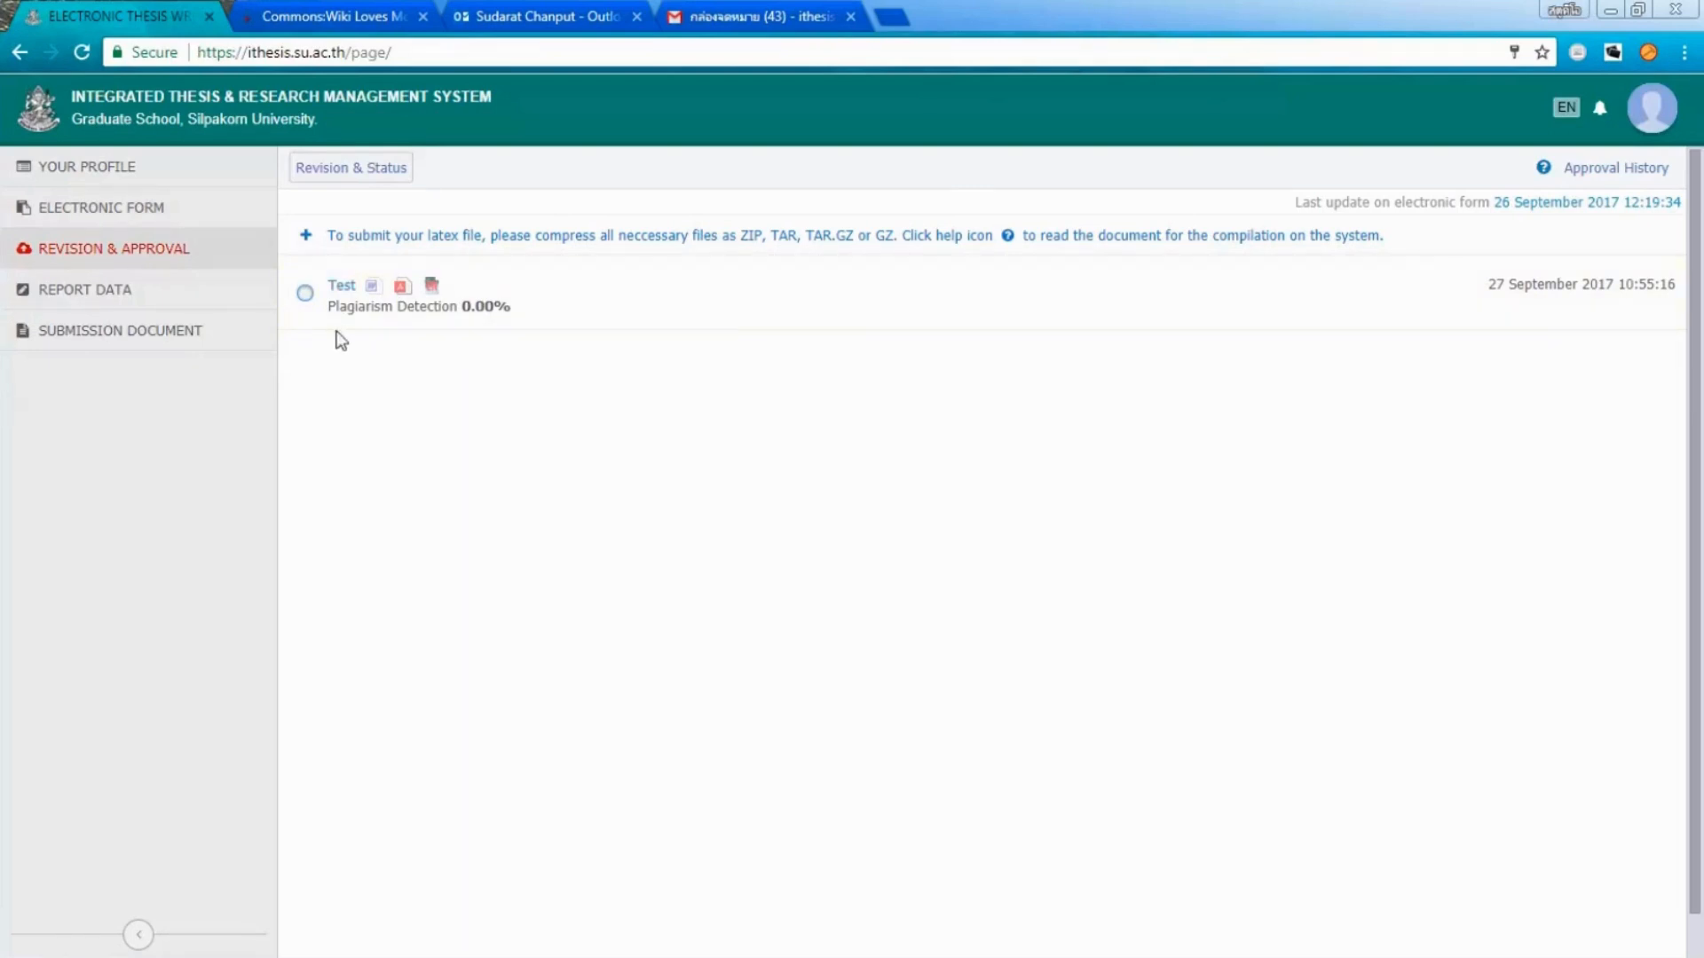
click(305, 294)
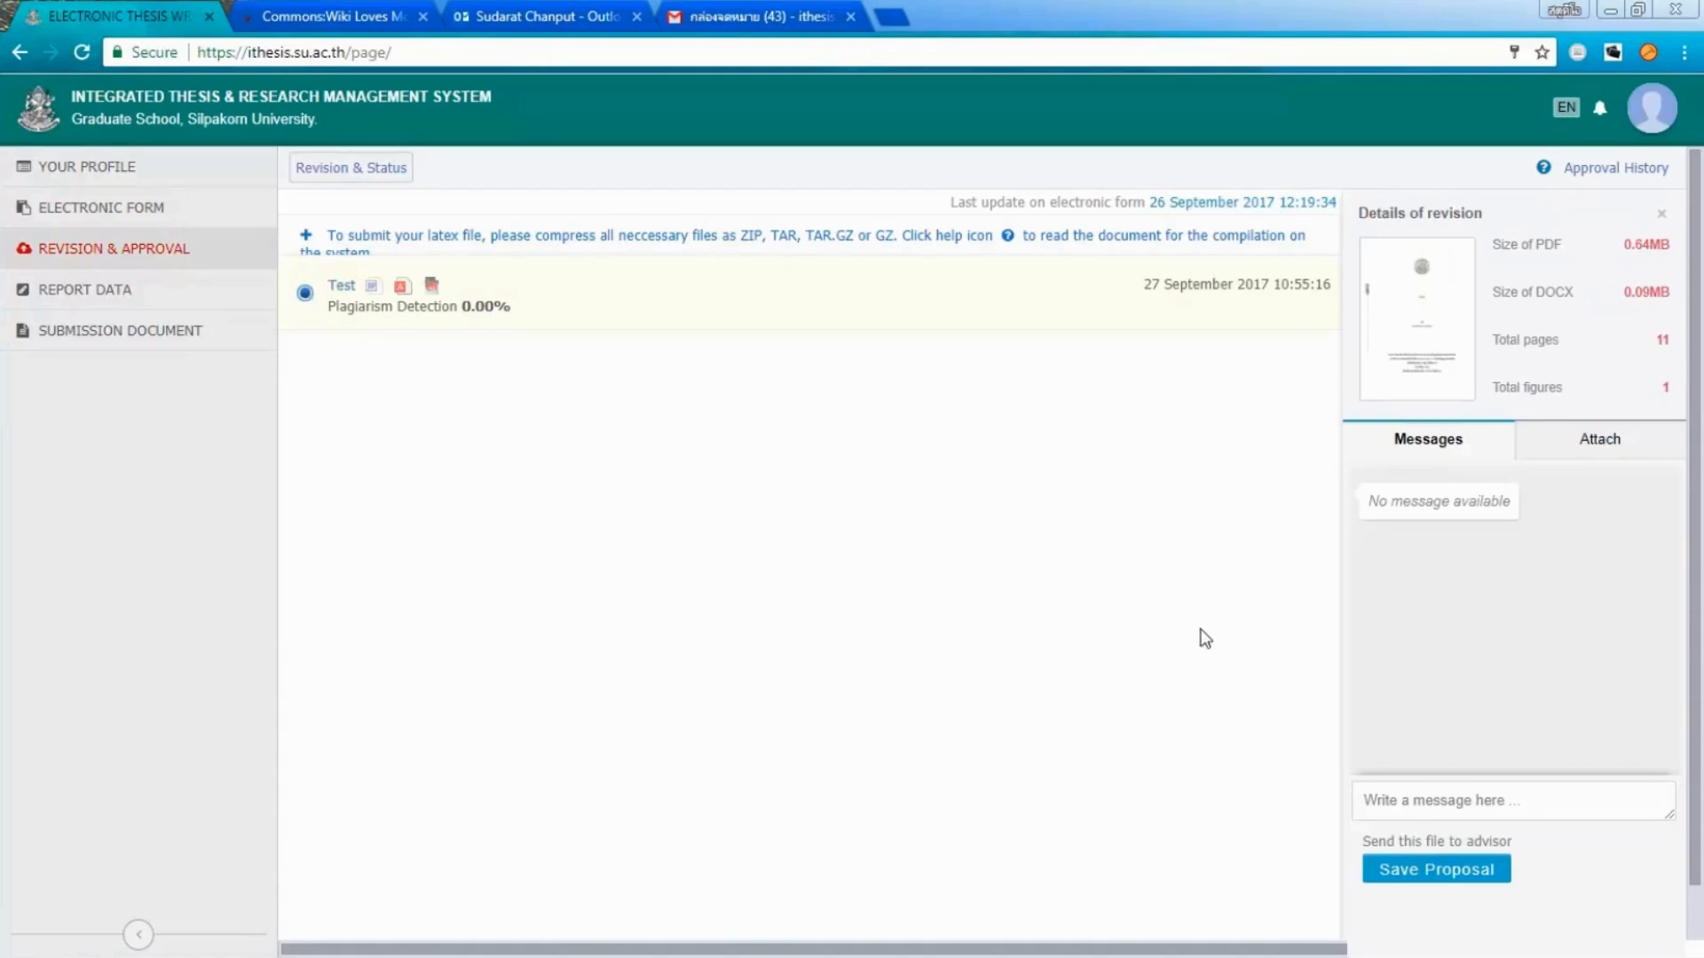
Send the Test revision to the advisor as a proposal with the message 'รบกวนอาจารย์พิจารณาด้วยค่ะ'.
click(1484, 801)
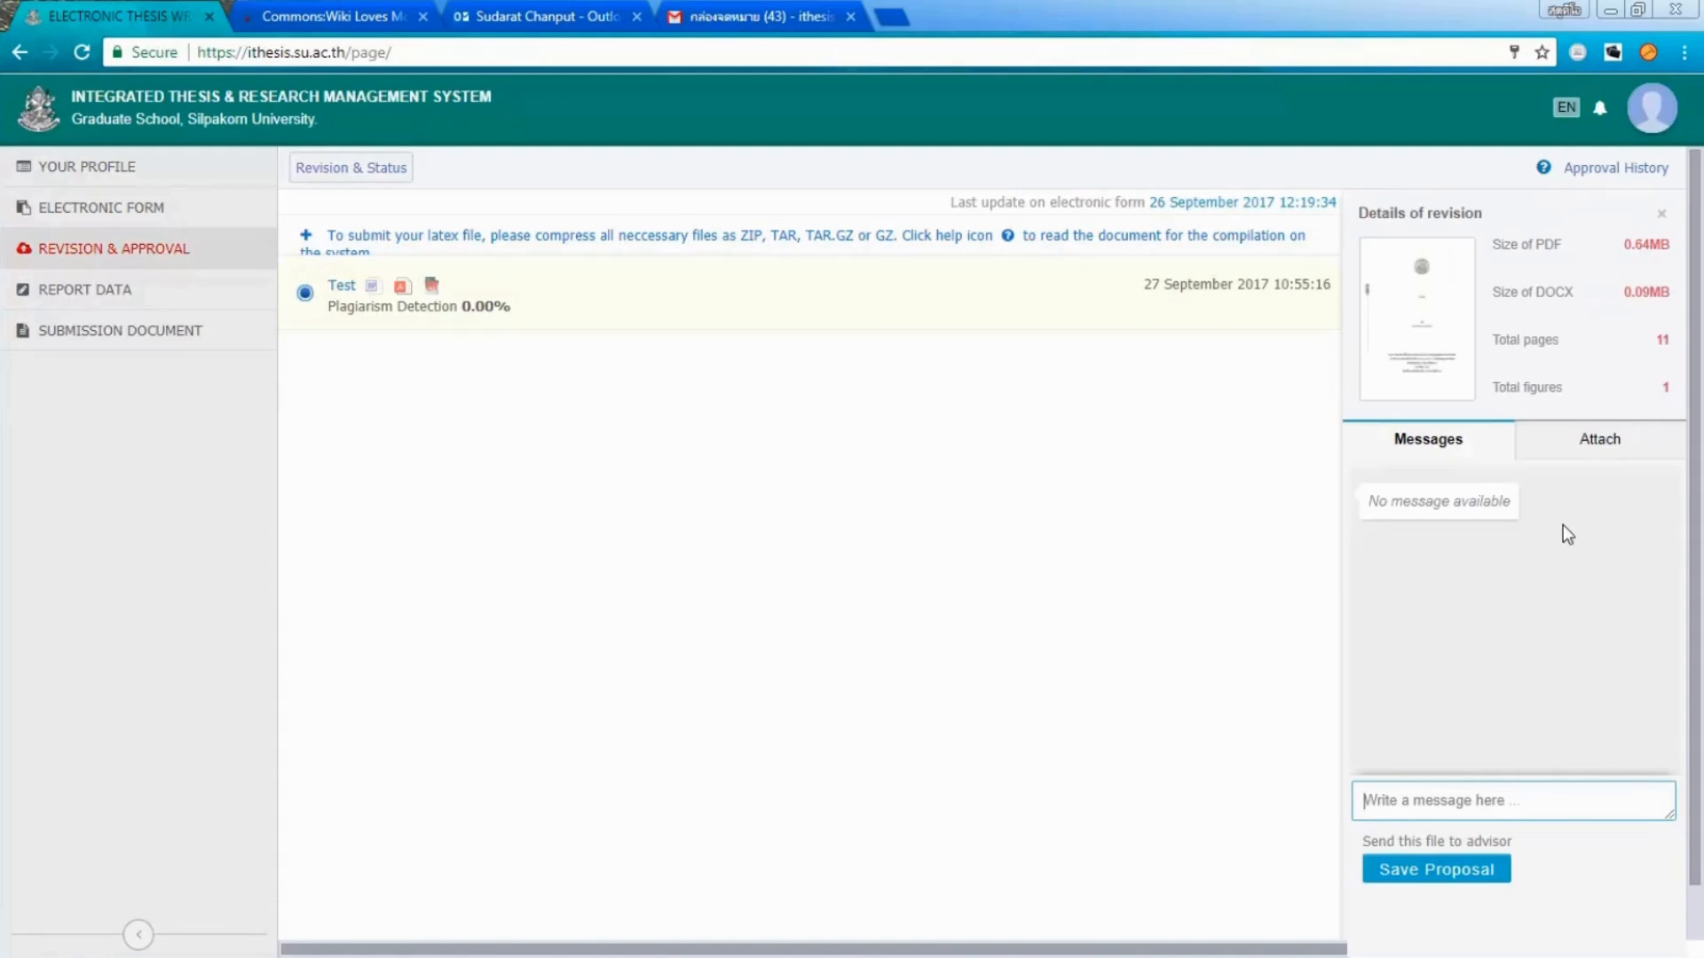
click(1560, 458)
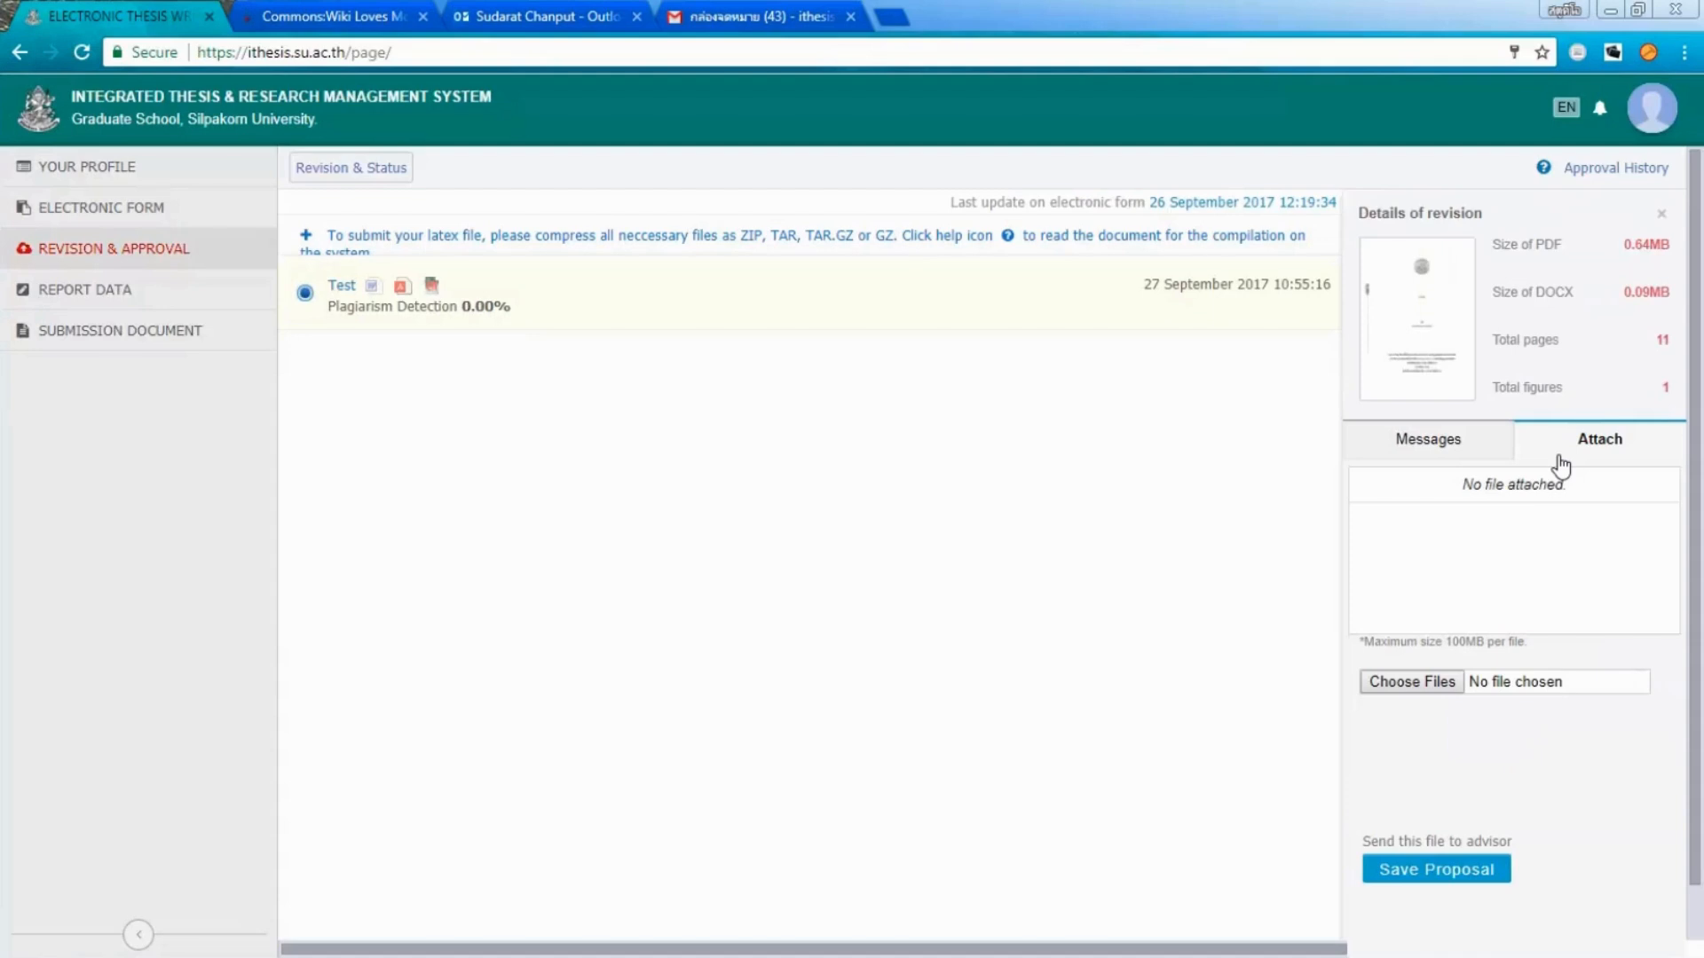
click(1476, 450)
click(1491, 804)
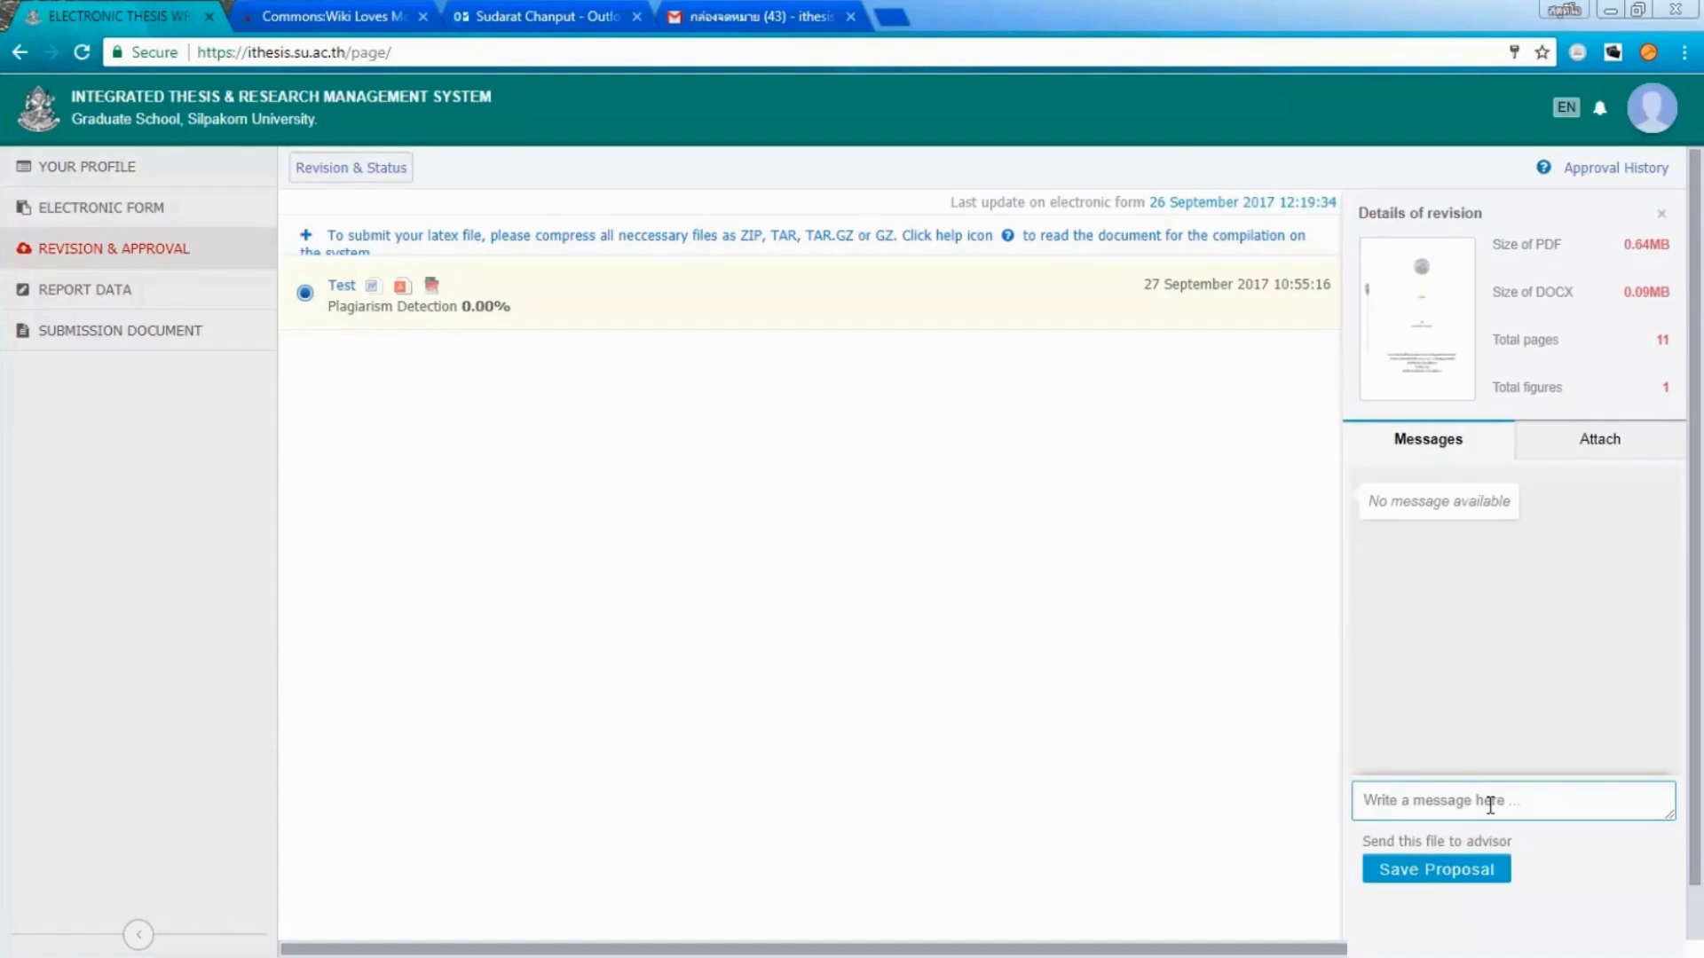
text(รบกวนอาจารย์พิจารณาด้วยค่ะ)
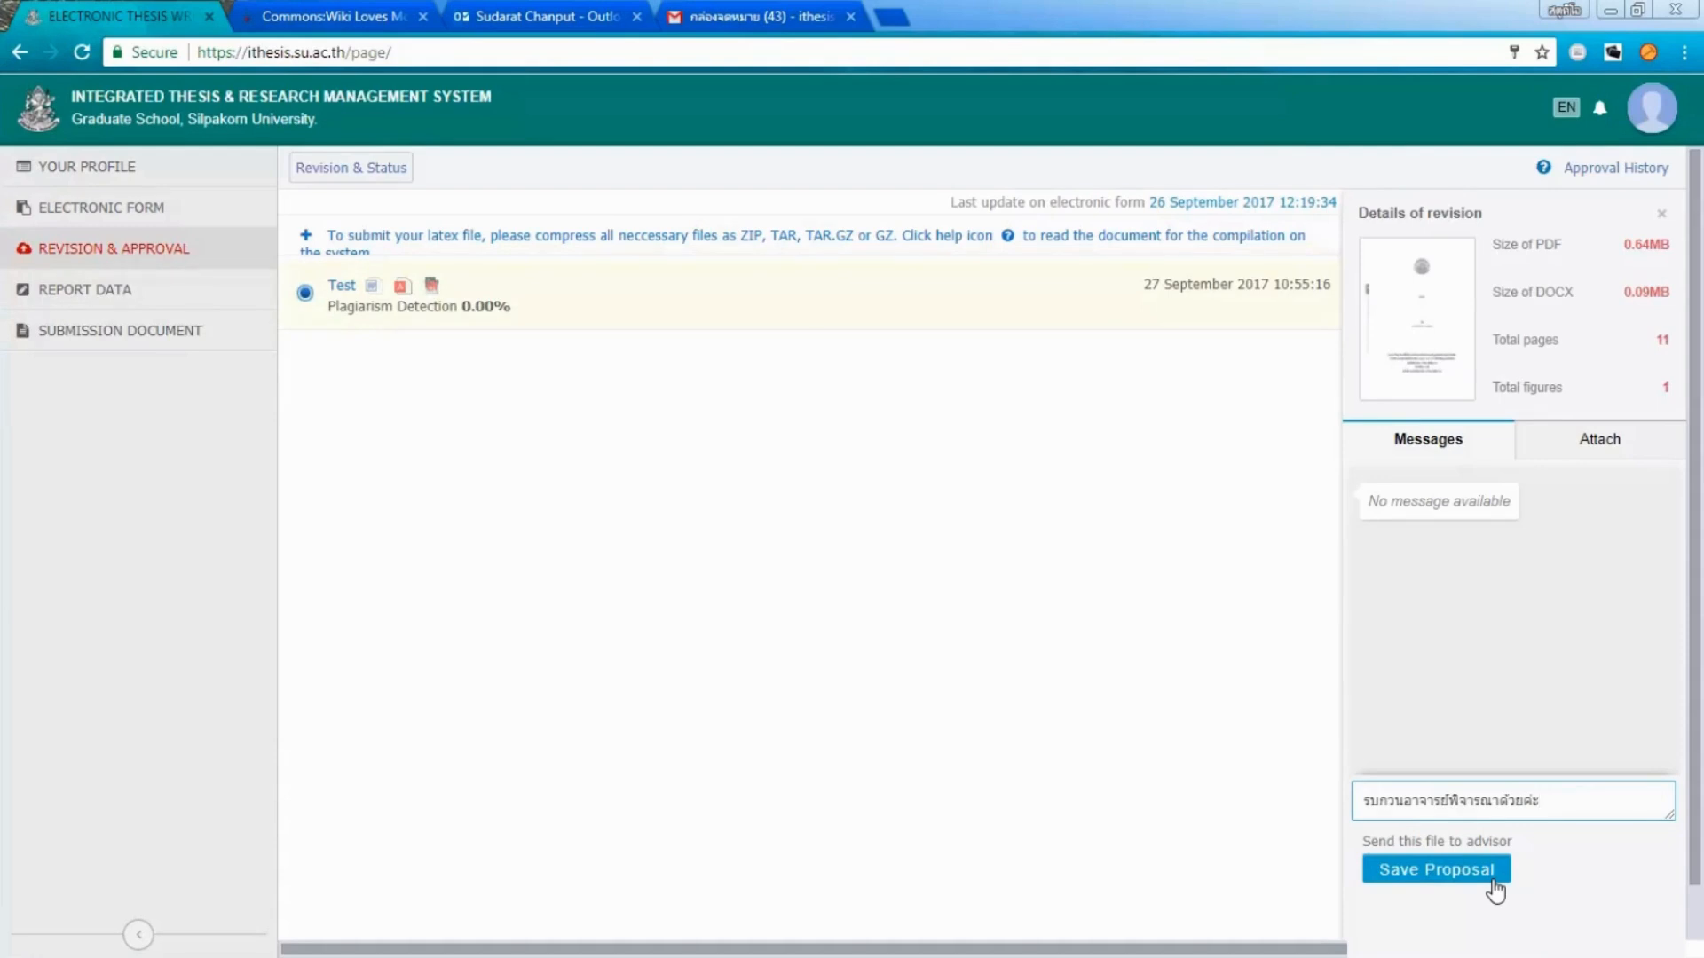
click(1495, 886)
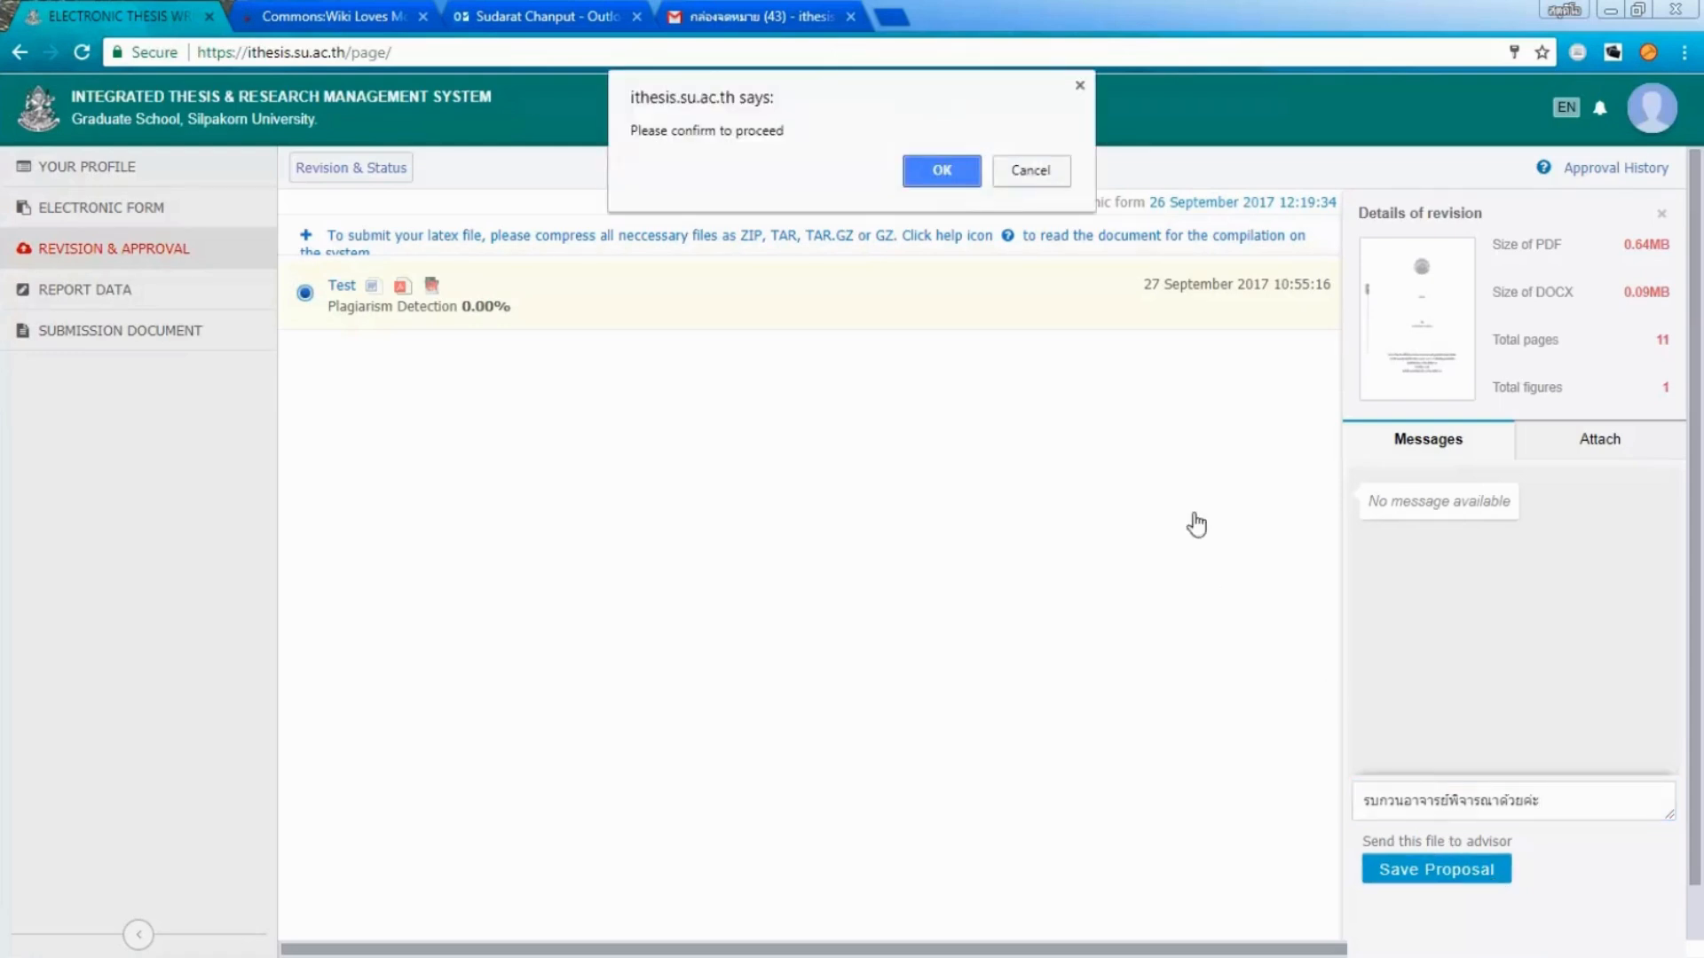
click(966, 184)
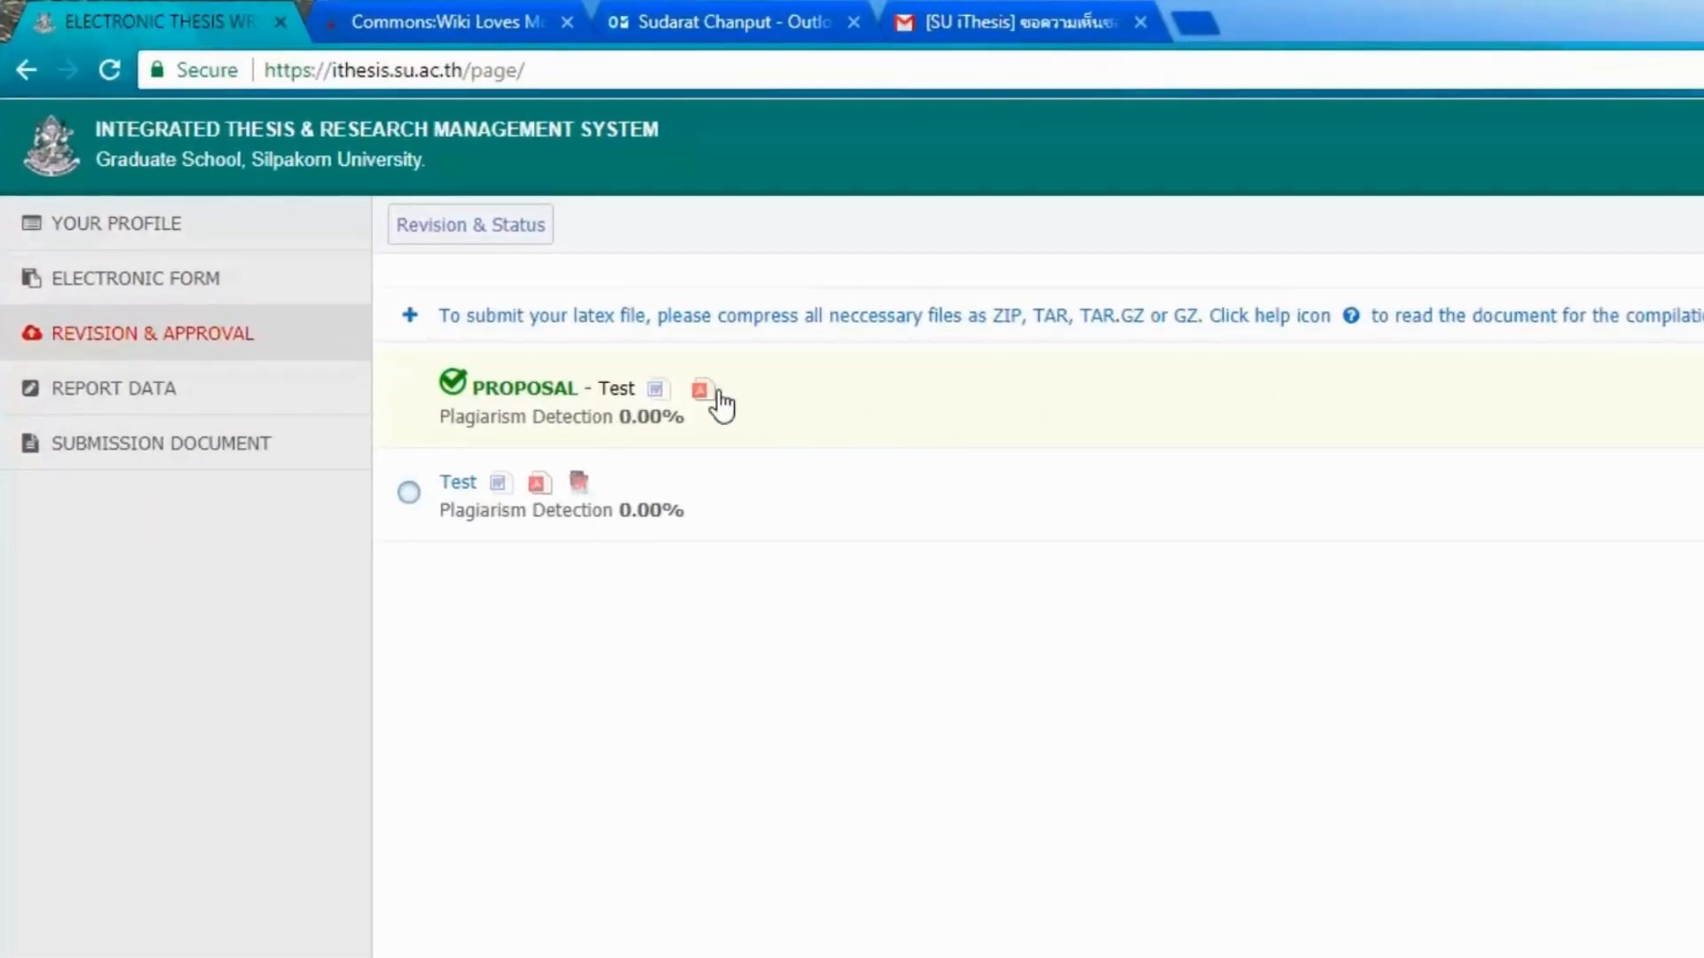
click(294, 369)
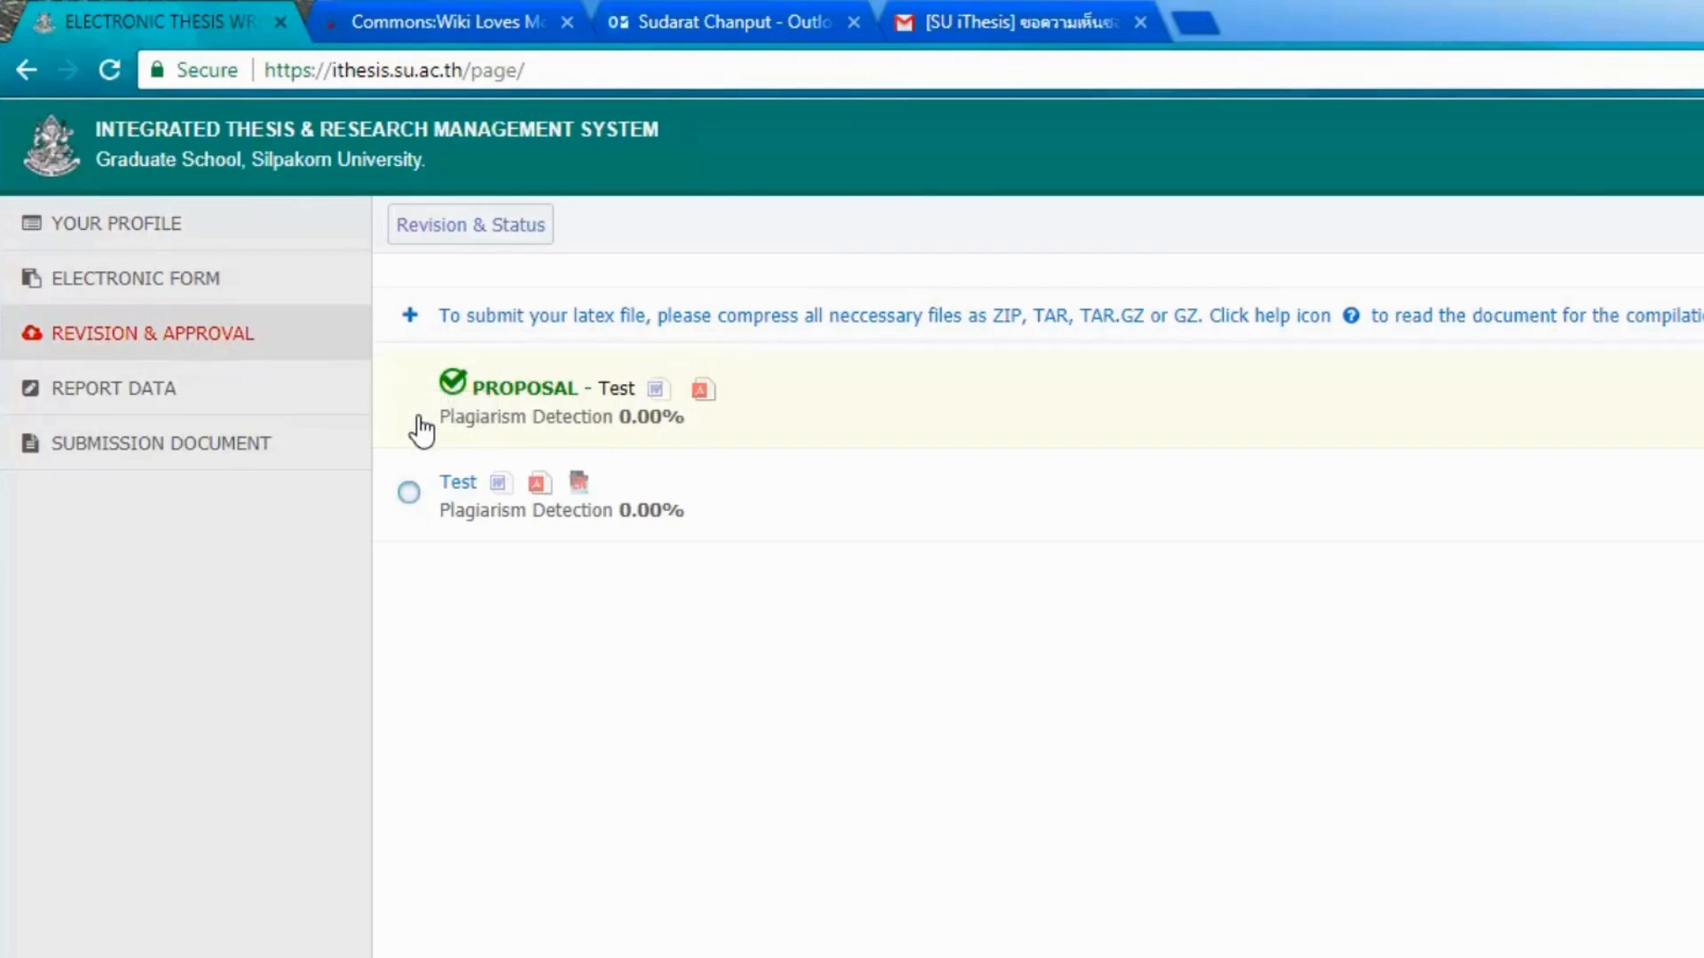